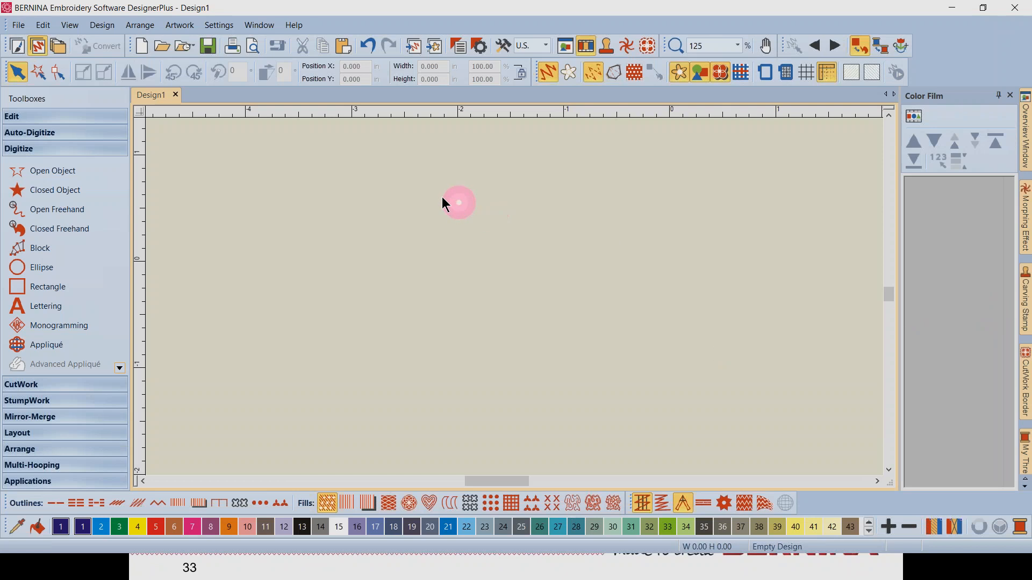
# Insert Celtic Spirals1.bmp from Pictures for webinar and switch to the CorelDRAW artwork canvas
pyautogui.click(435, 48)
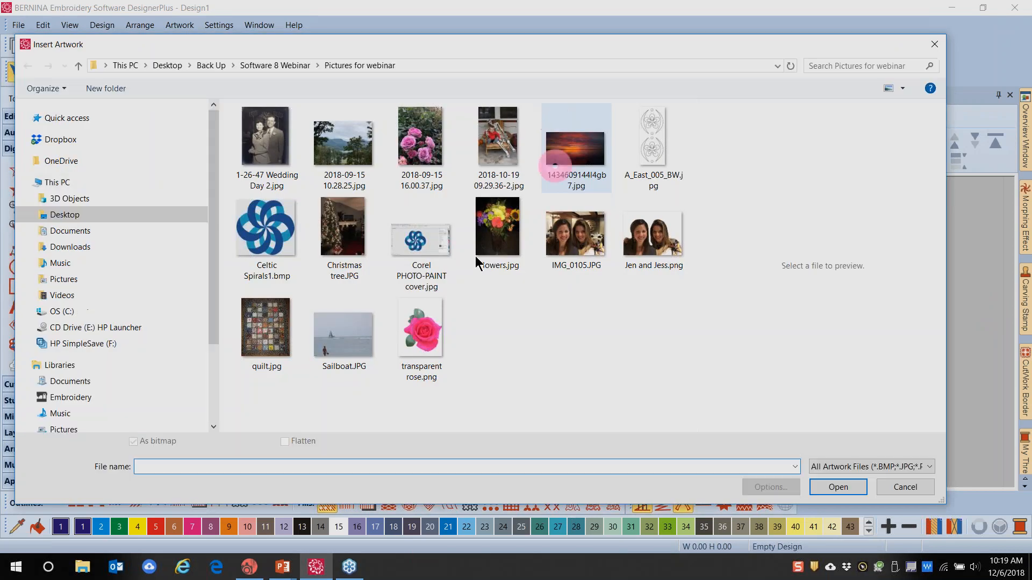
pyautogui.click(265, 241)
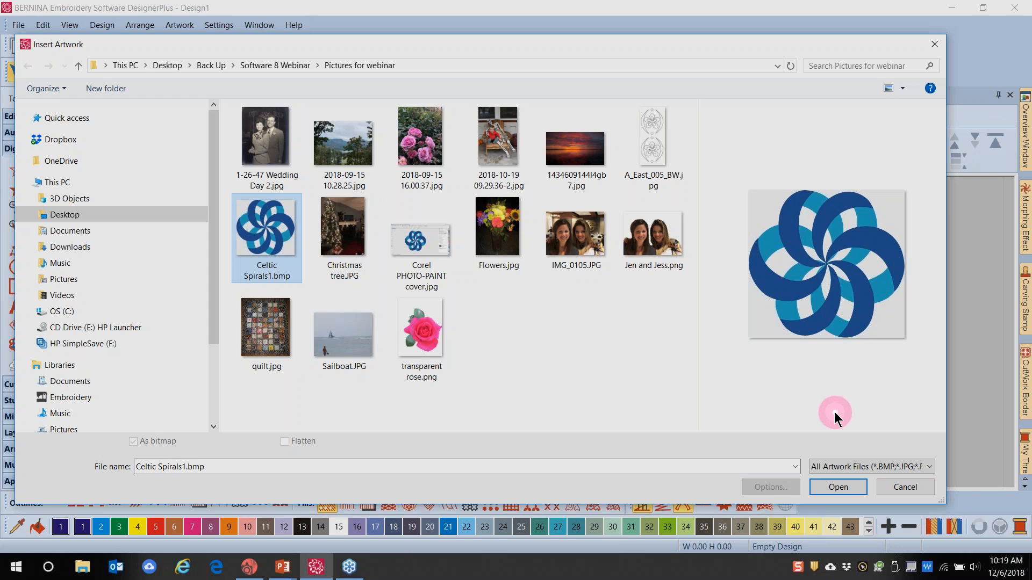
pyautogui.click(829, 490)
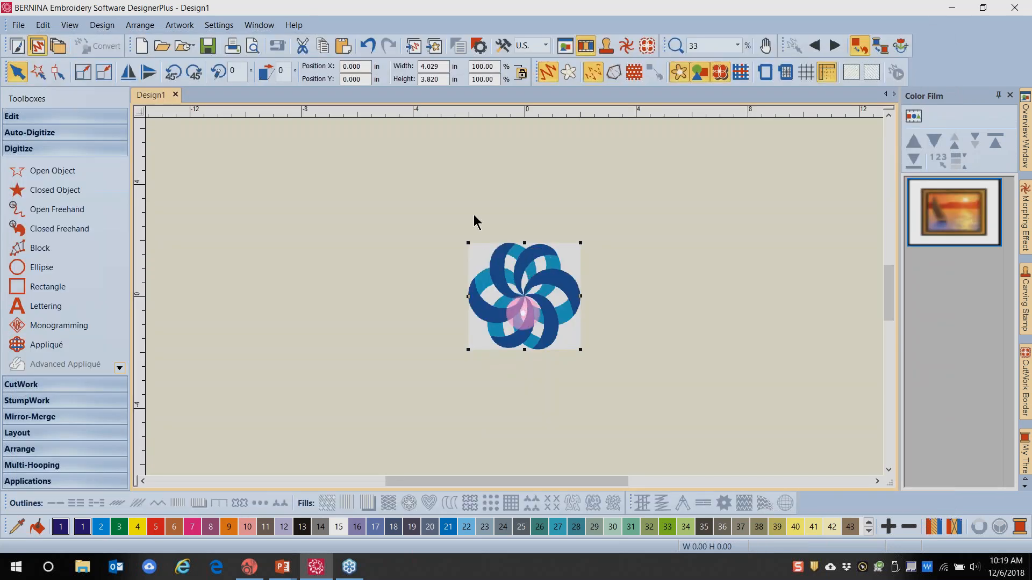
pyautogui.click(17, 46)
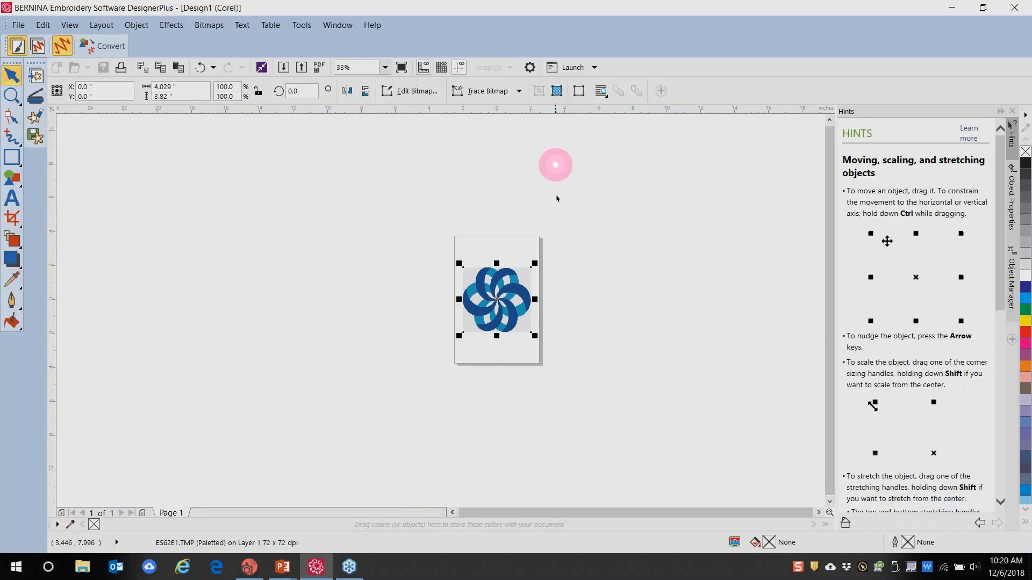
# Zoom in on the Celtic spiral bitmap and send it to PHOTO-PAINT with Edit Artwork
pyautogui.scroll(5, 510, 285)
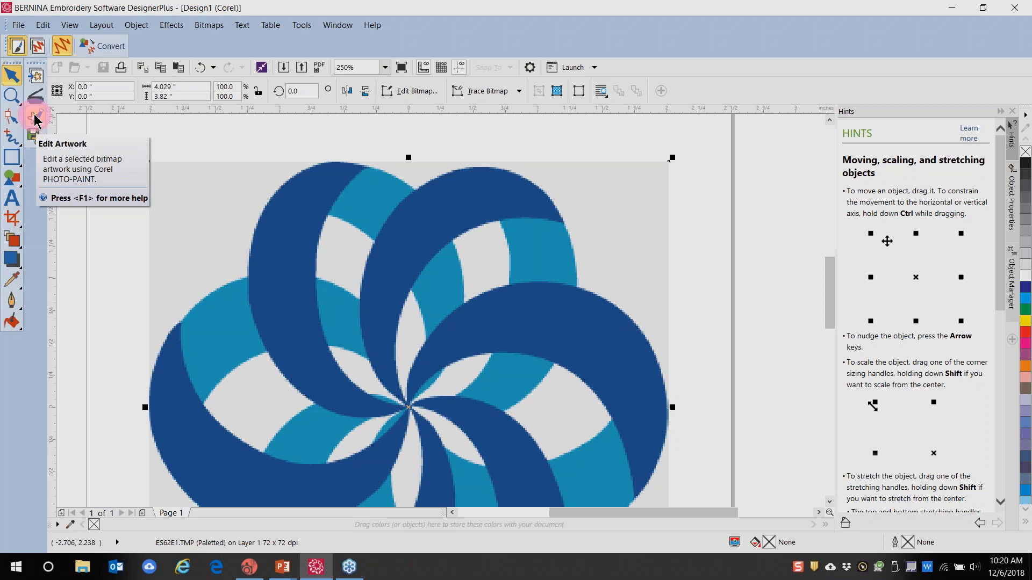
pyautogui.click(36, 119)
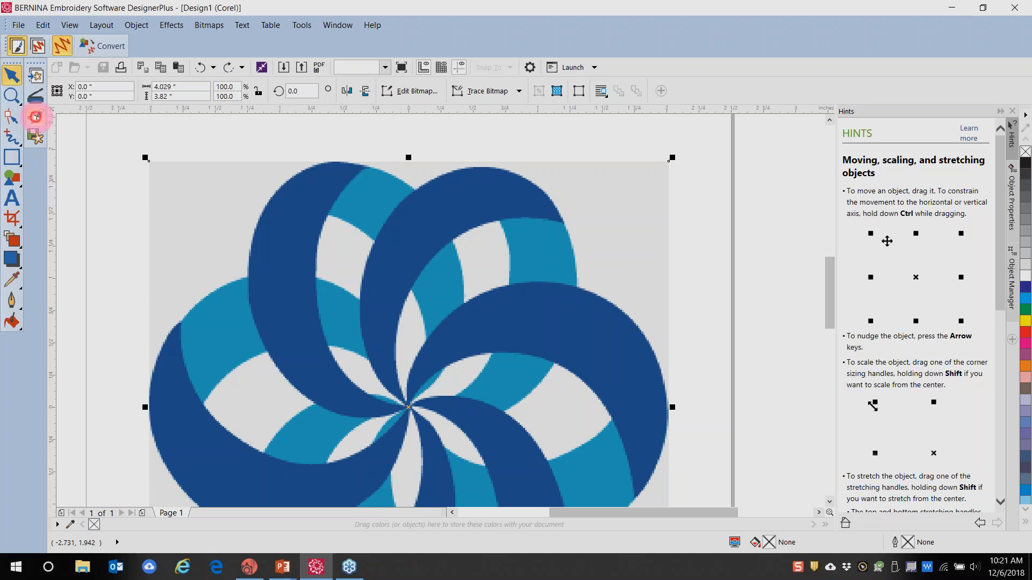
# Bring PHOTO-PAINT forward, maximize its window, and show the Object Manager docker
pyautogui.click(258, 565)
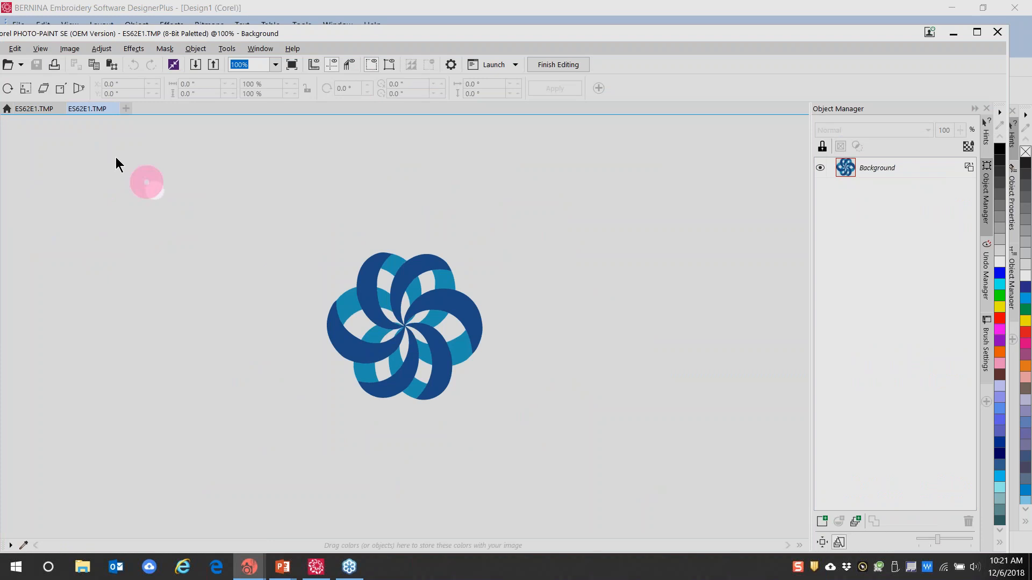
pyautogui.moveTo(353, 36); pyautogui.dragTo(374, 32)
pyautogui.click(997, 32)
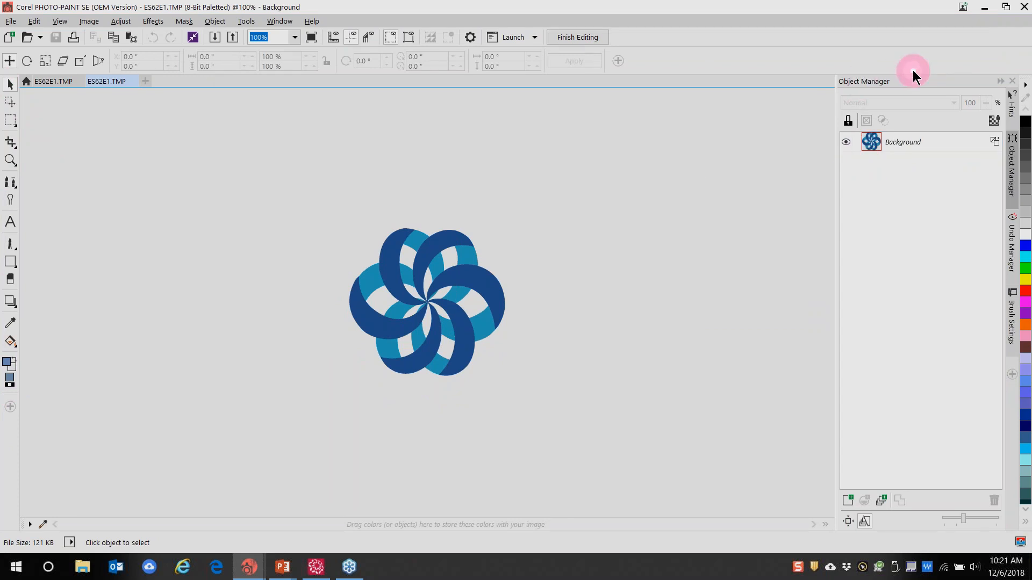
pyautogui.click(279, 22)
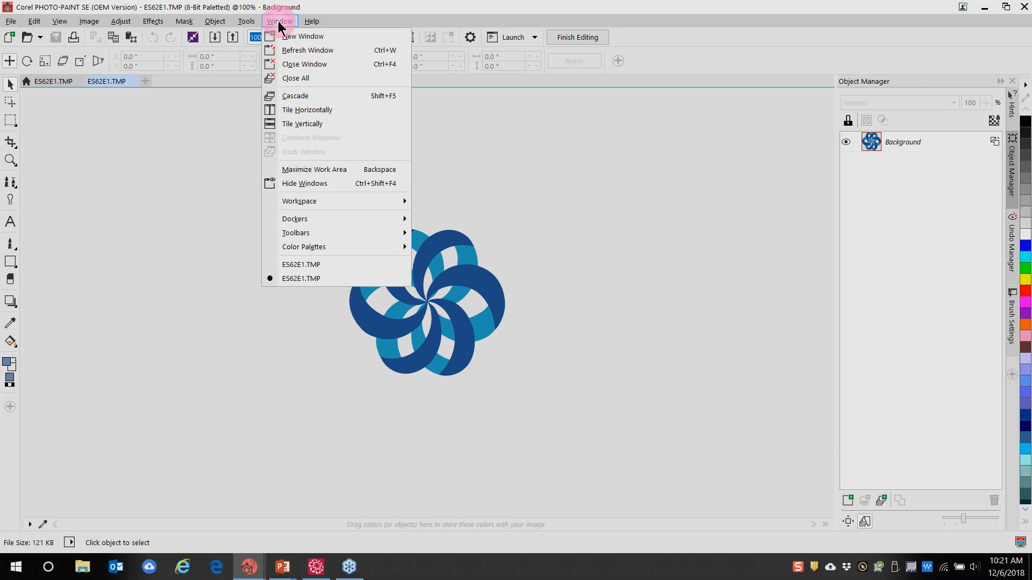
pyautogui.moveTo(295, 221)
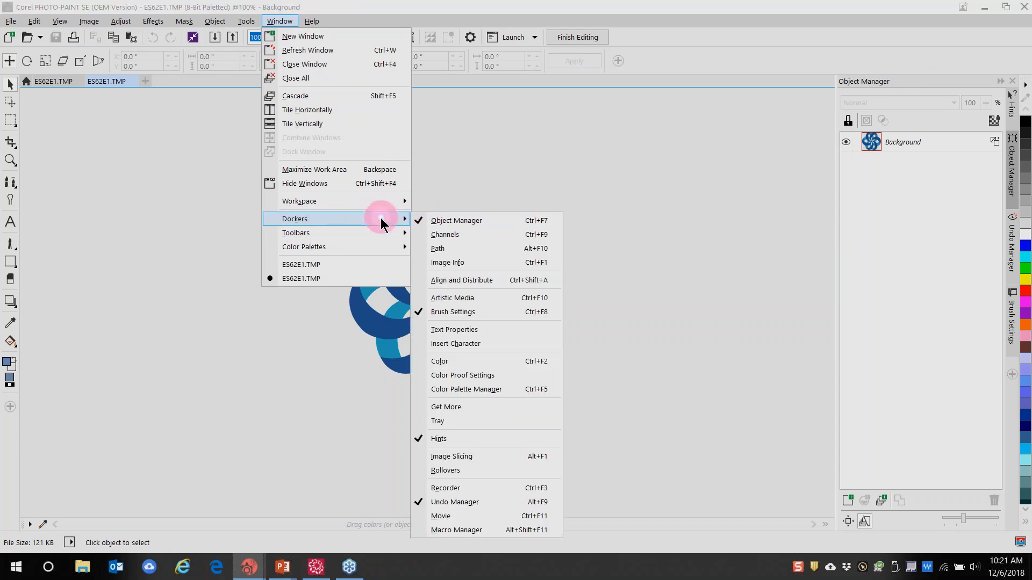
pyautogui.click(648, 175)
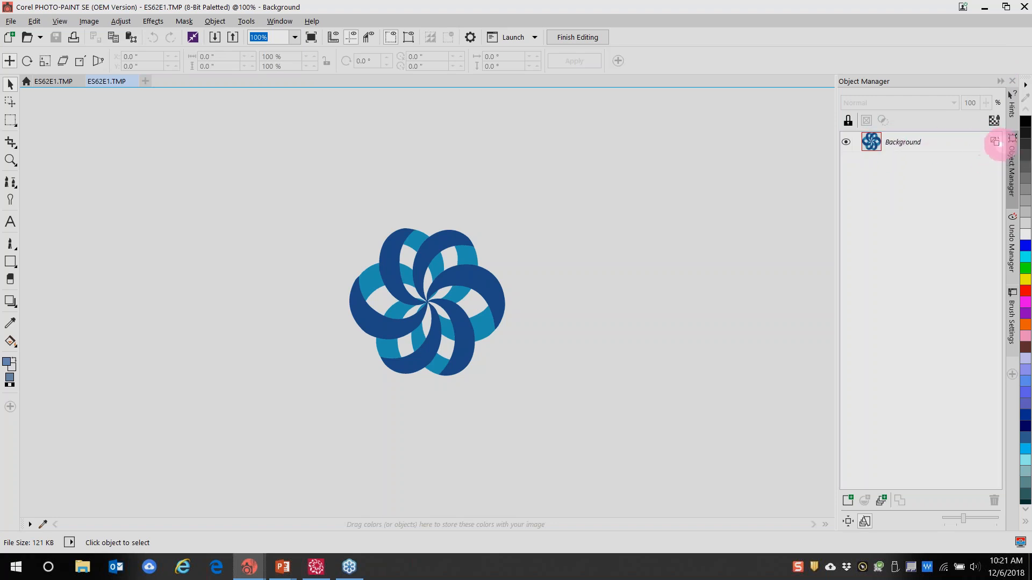
# Convert the background to an object, rotate the spiral 23.12°, and distort its shape
pyautogui.click(995, 143)
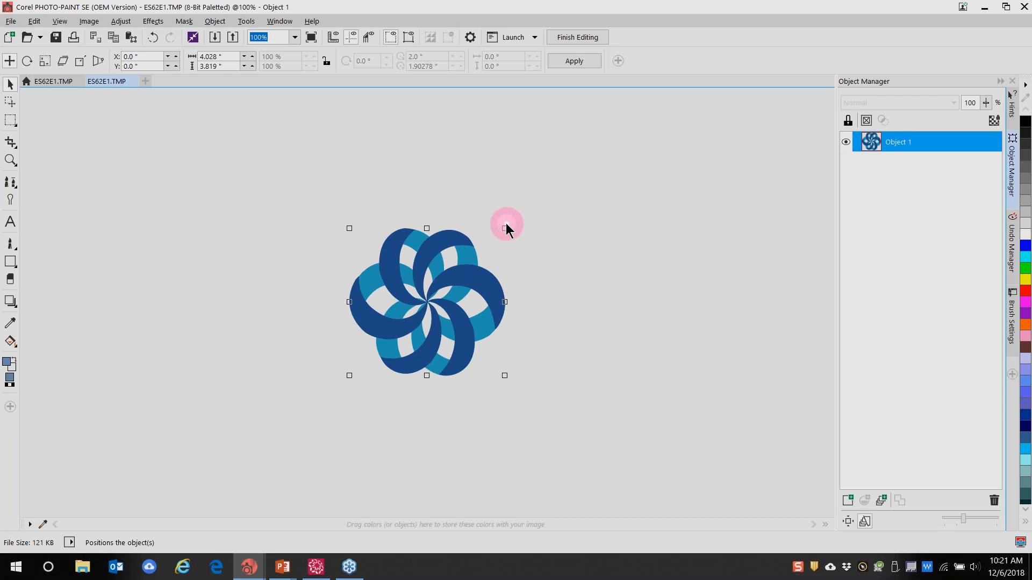
pyautogui.moveTo(505, 228); pyautogui.dragTo(471, 249)
pyautogui.click(454, 269)
pyautogui.doubleClick(470, 249)
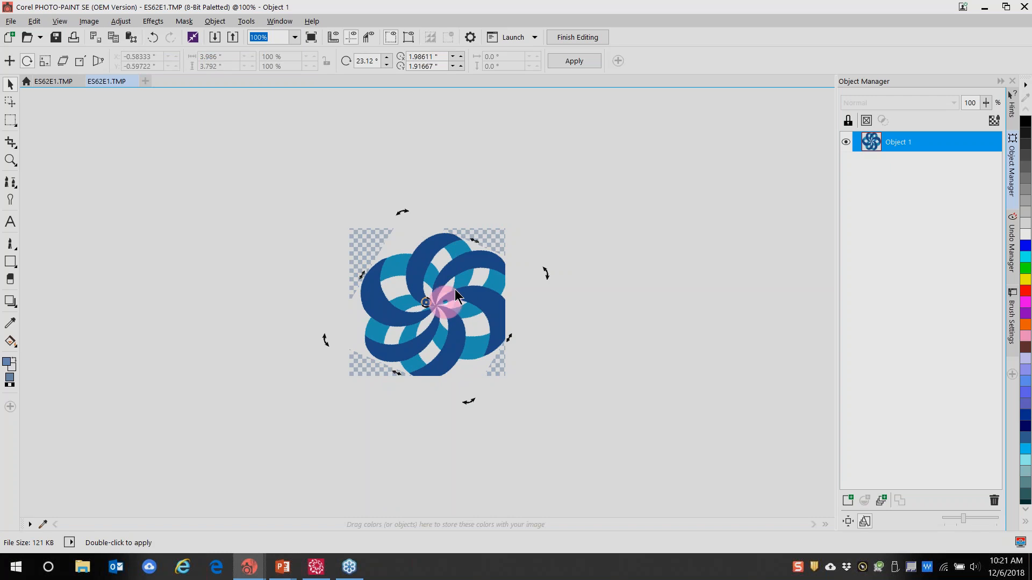
pyautogui.click(451, 291)
pyautogui.moveTo(406, 219); pyautogui.dragTo(310, 253)
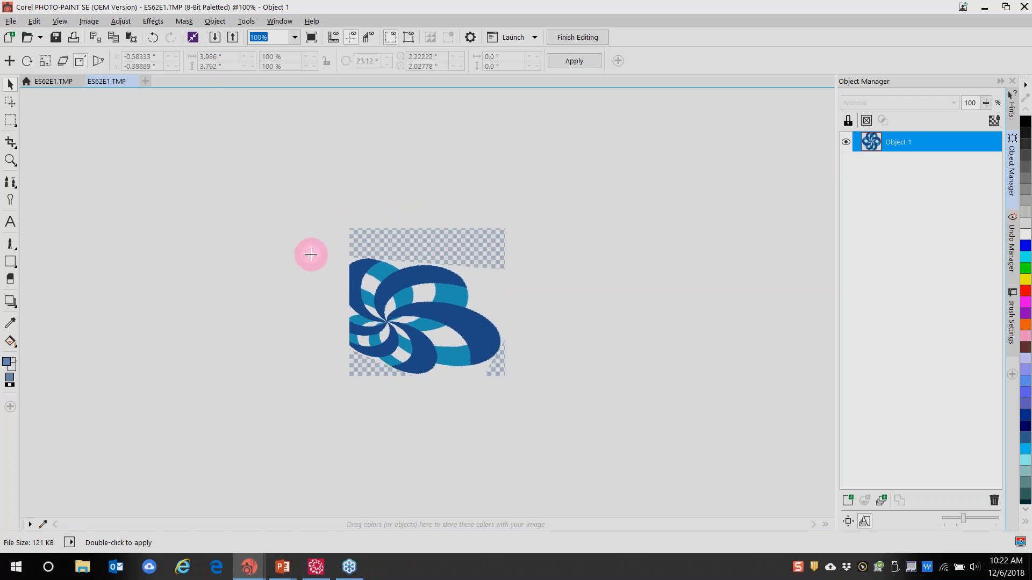
pyautogui.click(462, 296)
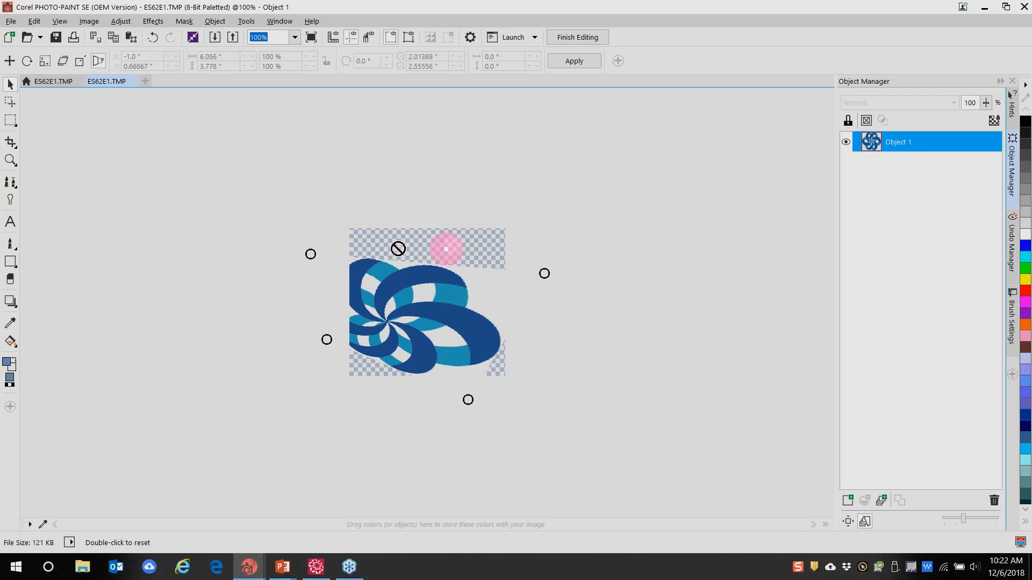
pyautogui.moveTo(309, 254); pyautogui.dragTo(350, 278)
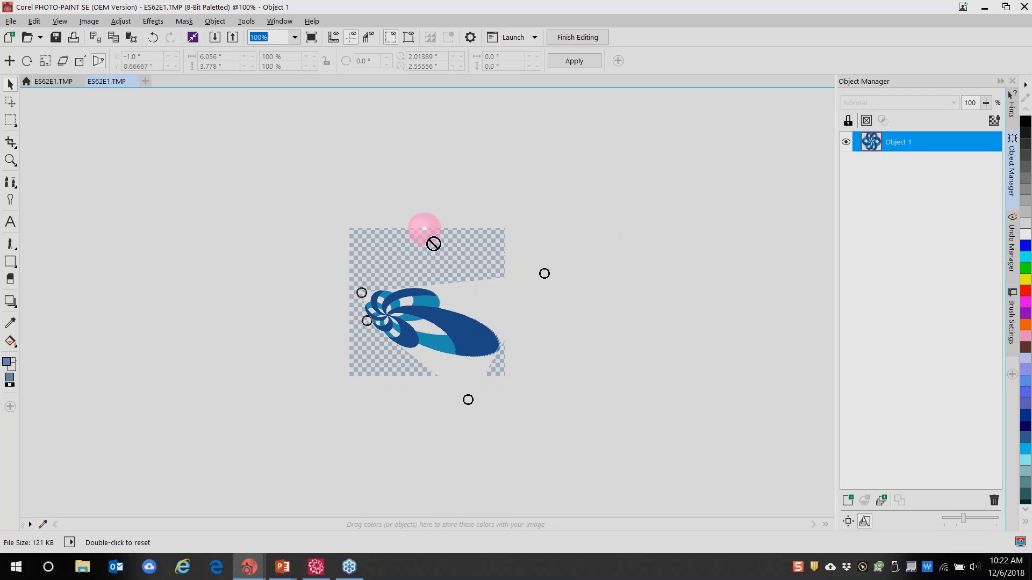
# Close both ES62E1.TMP document tabs without saving changes
pyautogui.click(132, 81)
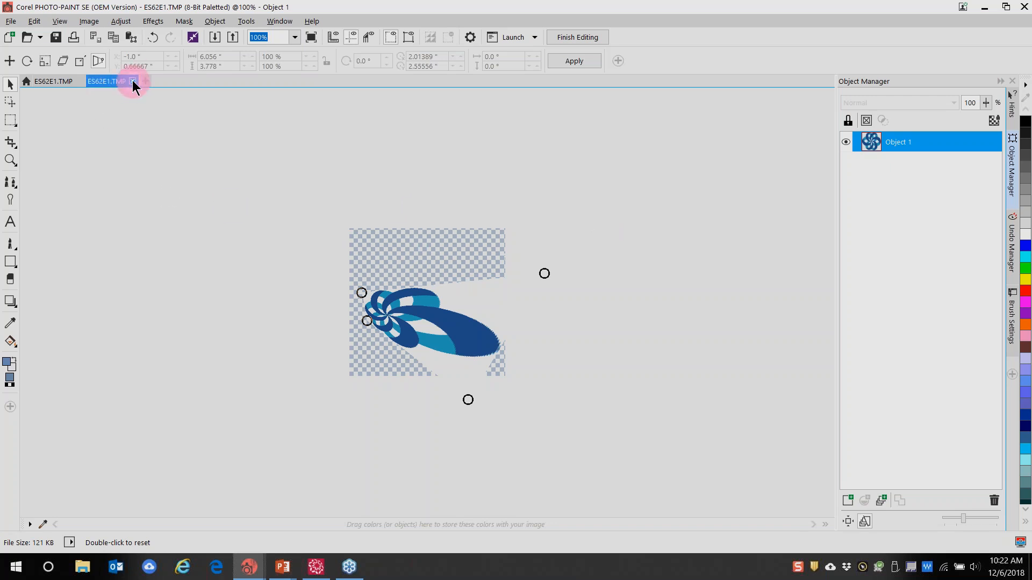
pyautogui.click(509, 321)
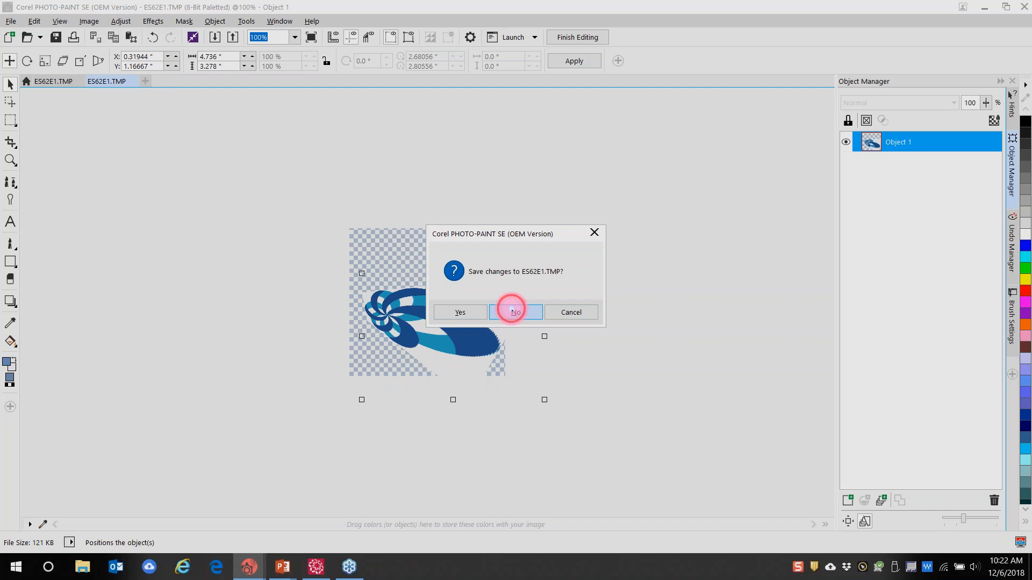
pyautogui.click(51, 81)
pyautogui.click(80, 81)
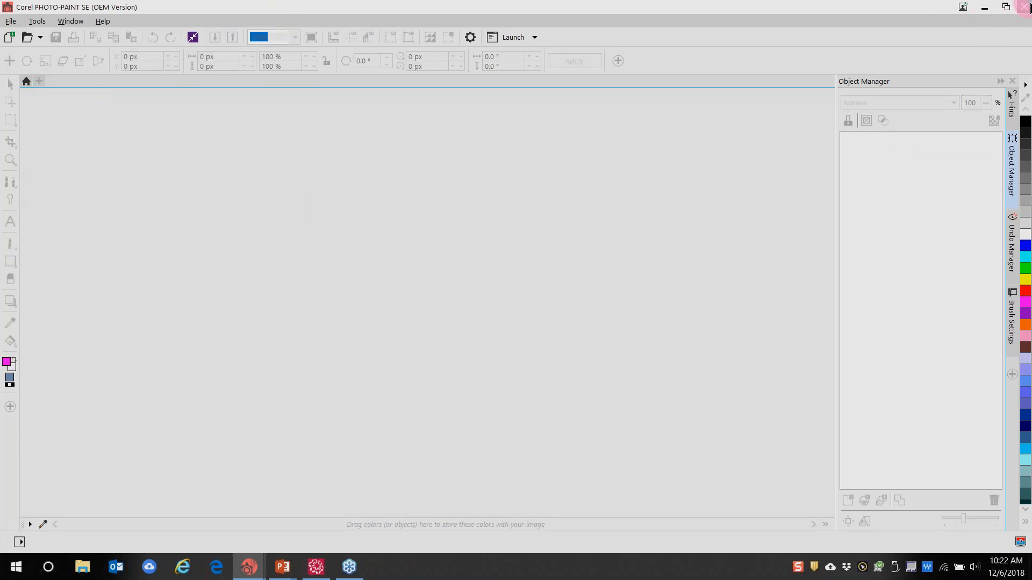
# Minimize PHOTO-PAINT and import A_East_005_BW.jpg from Back Up > Software 8 Webinar > Pictures for webinar onto the page
pyautogui.click(982, 14)
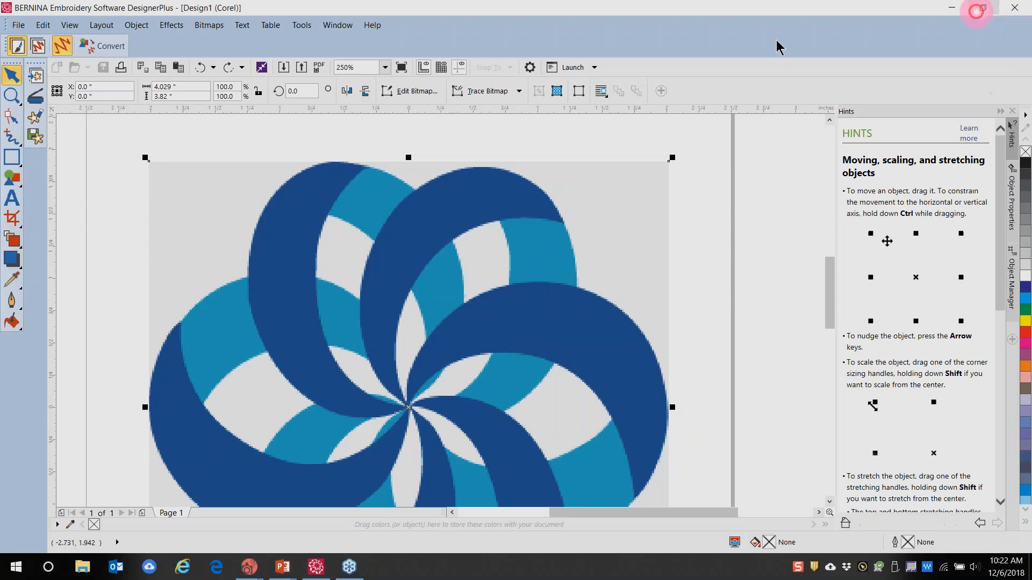
pyautogui.click(308, 233)
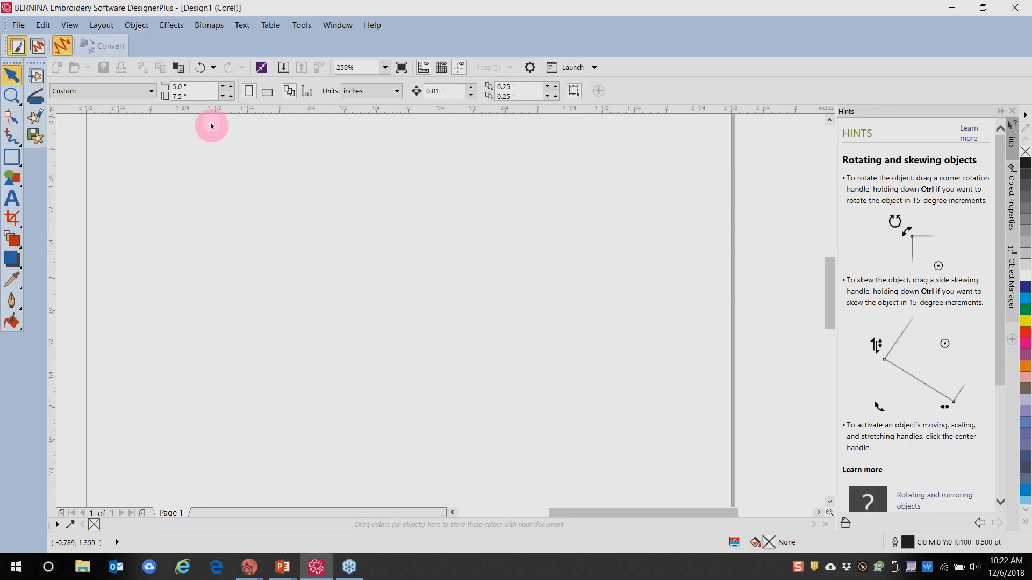
pyautogui.click(35, 76)
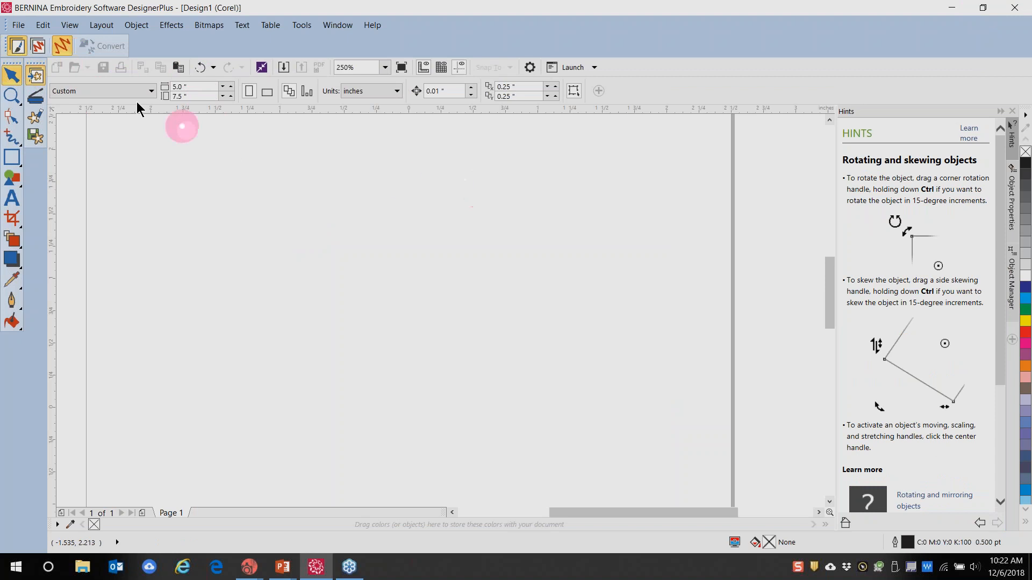
pyautogui.click(36, 78)
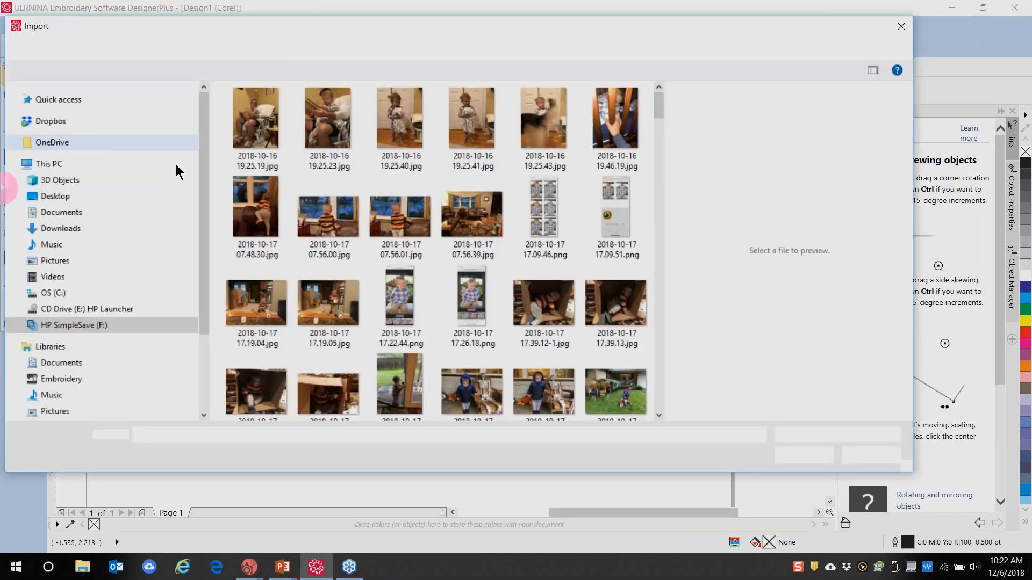
pyautogui.click(56, 196)
pyautogui.click(288, 113)
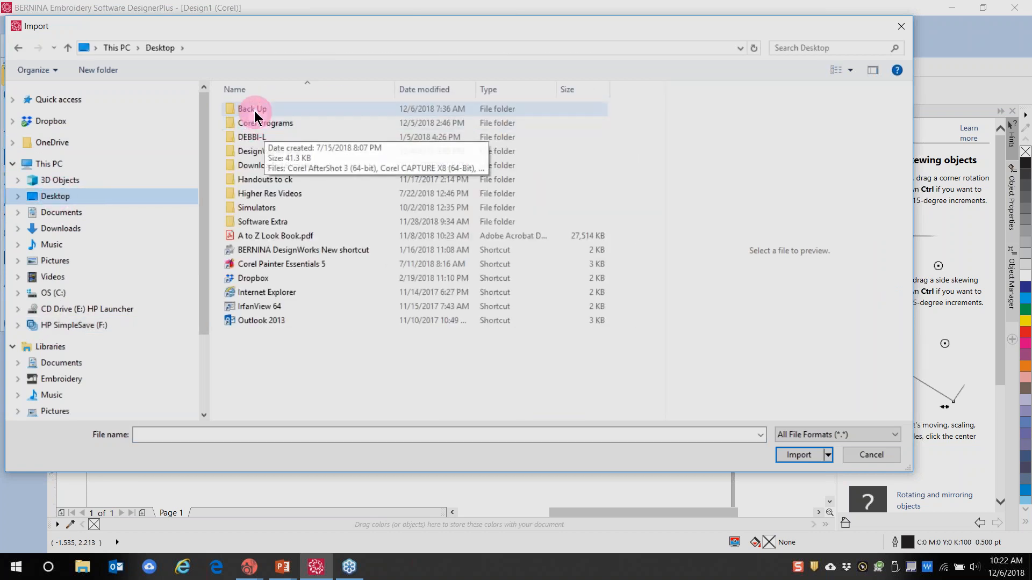
pyautogui.doubleClick(252, 108)
pyautogui.doubleClick(279, 209)
pyautogui.doubleClick(317, 133)
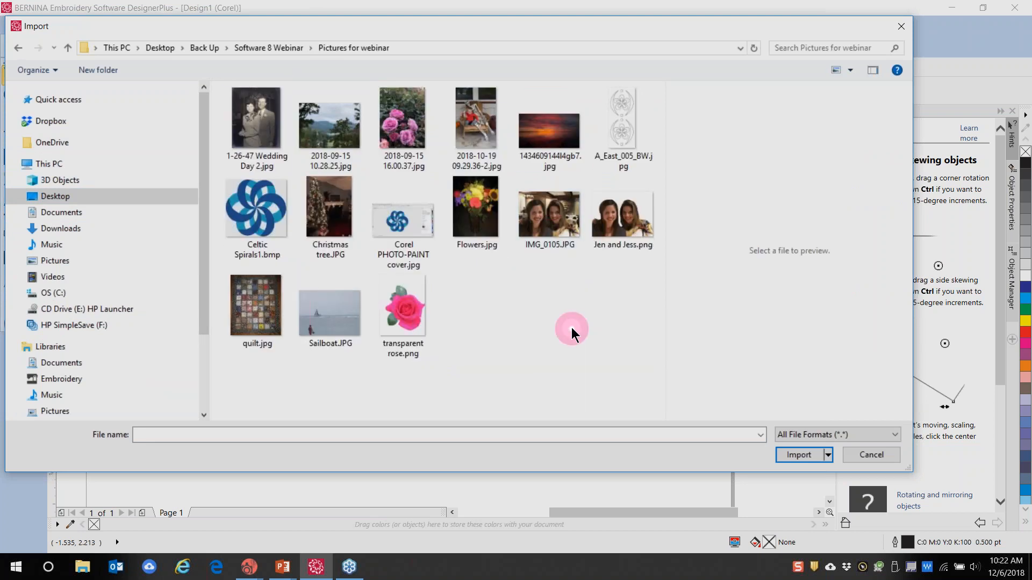
pyautogui.click(617, 136)
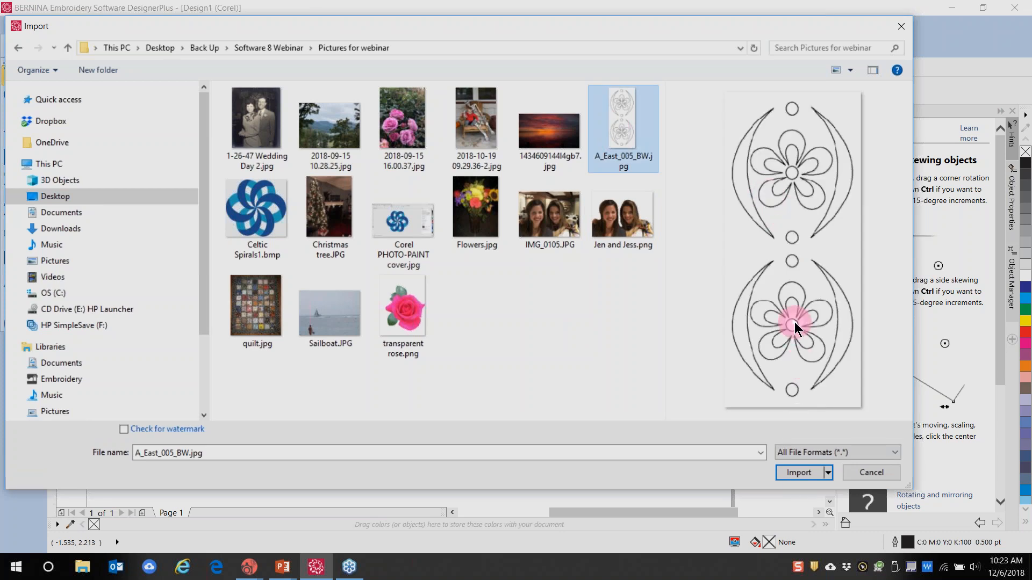
pyautogui.click(795, 472)
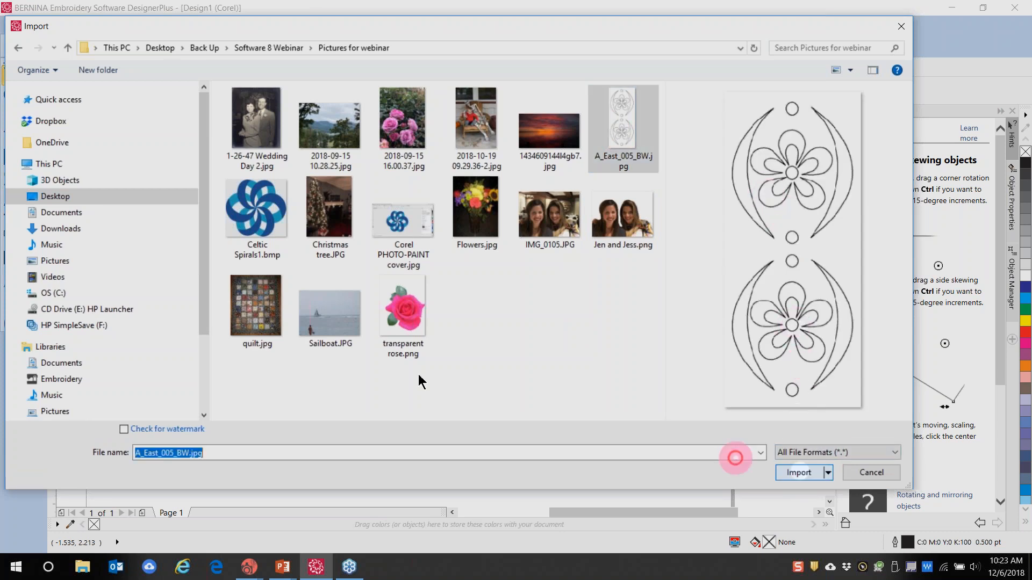
pyautogui.click(355, 334)
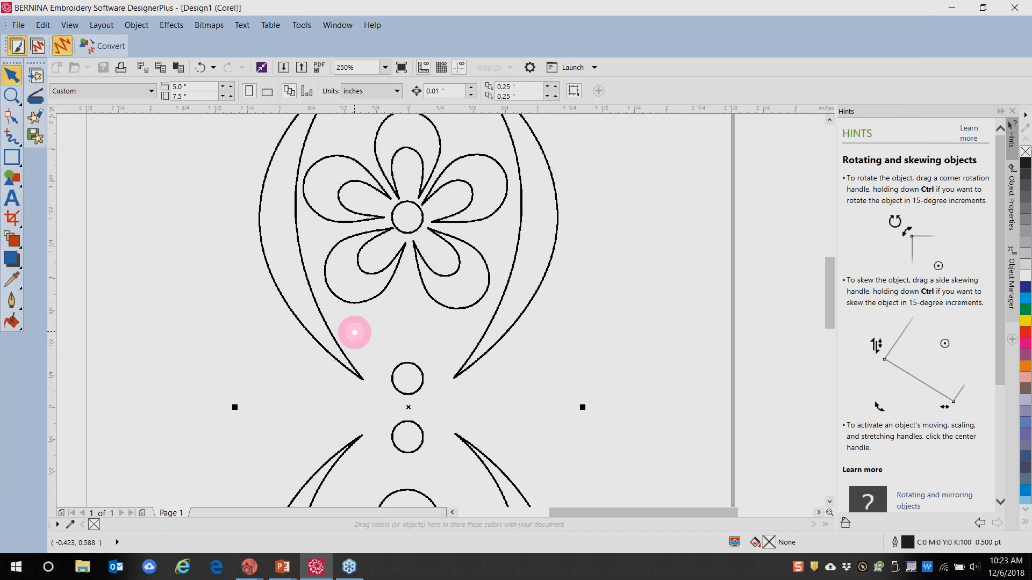
# Add blue to the document colours and toggle the line art between rotate and scaling handles
pyautogui.scroll(-5, 399, 289)
pyautogui.scroll(3, 398, 288)
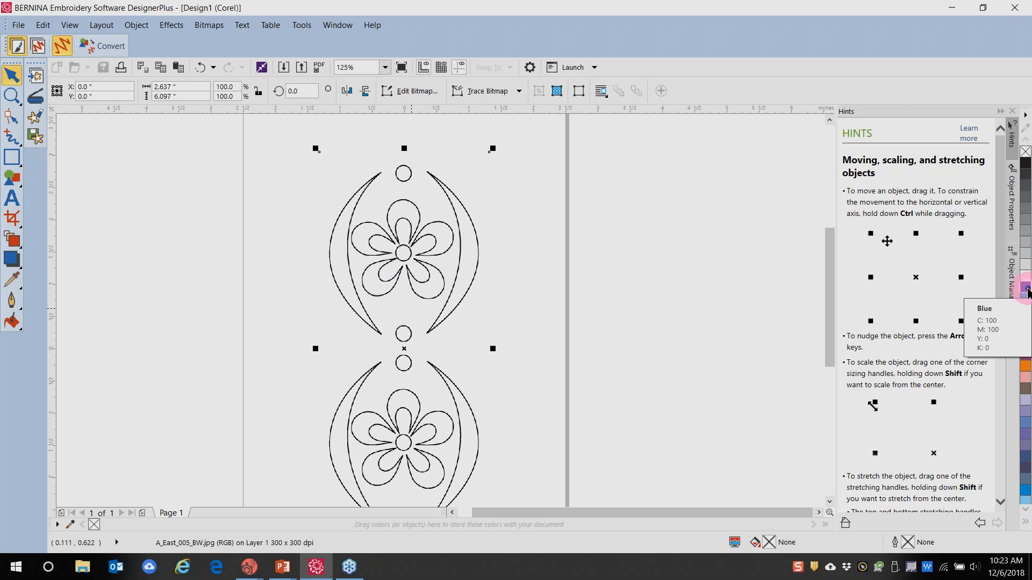
pyautogui.click(1026, 293)
pyautogui.click(445, 302)
pyautogui.click(460, 266)
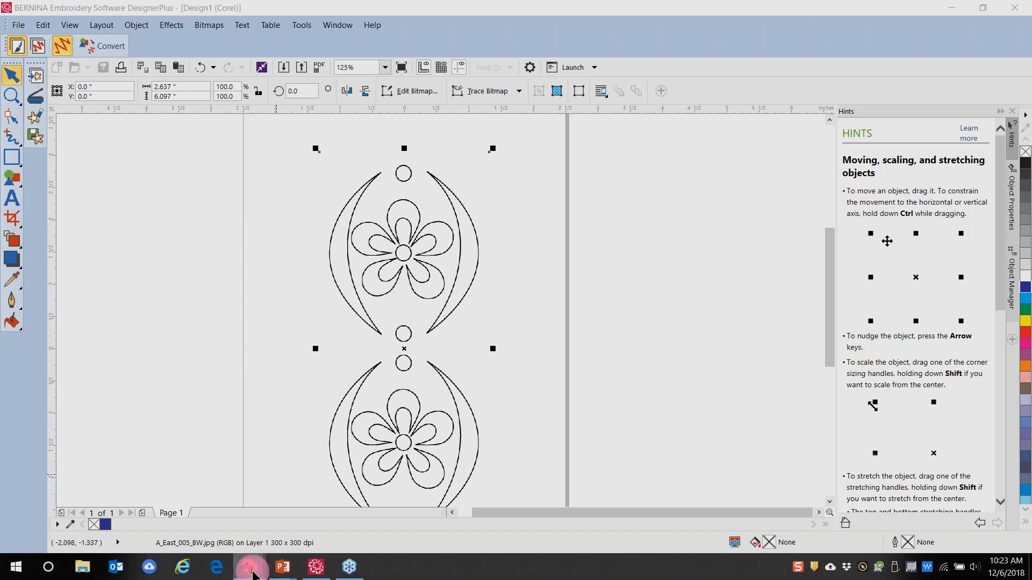
# Bring up A_East_005_BW.jpg in PHOTO-PAINT, zoom in, and make green the foreground colour
pyautogui.moveTo(253, 564)
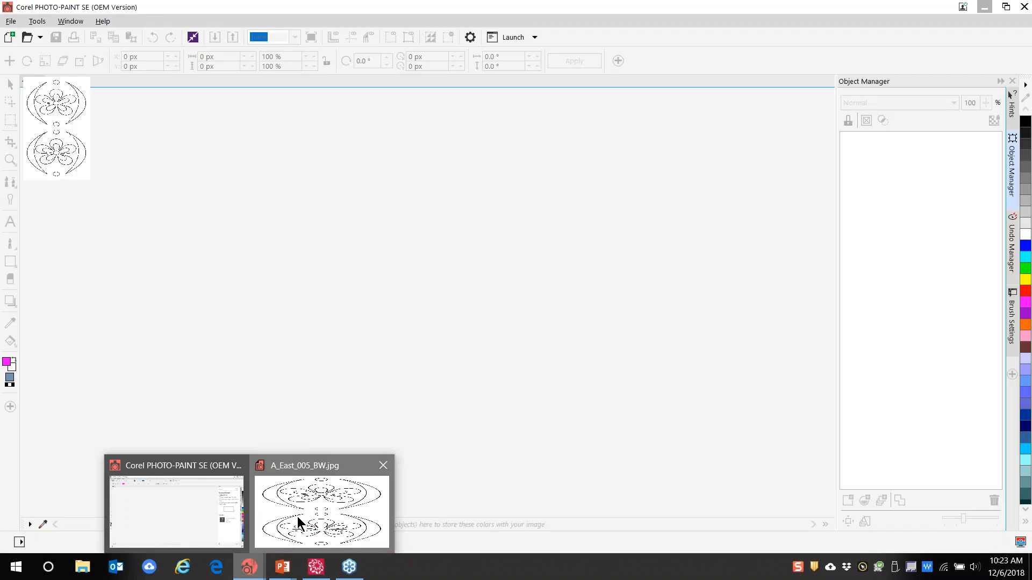
pyautogui.click(298, 517)
pyautogui.scroll(5, 430, 277)
pyautogui.scroll(3, 430, 284)
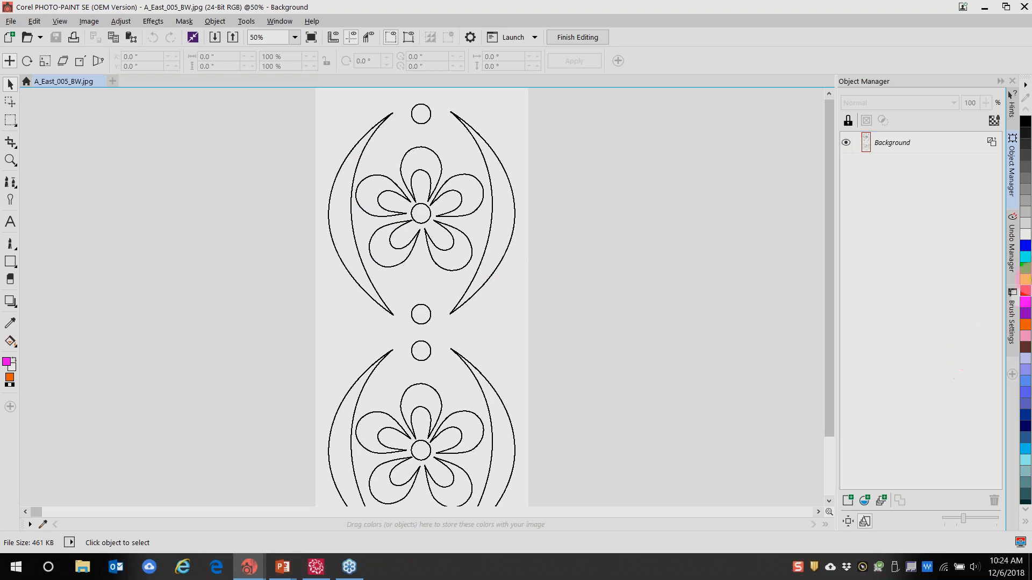
pyautogui.click(1026, 269)
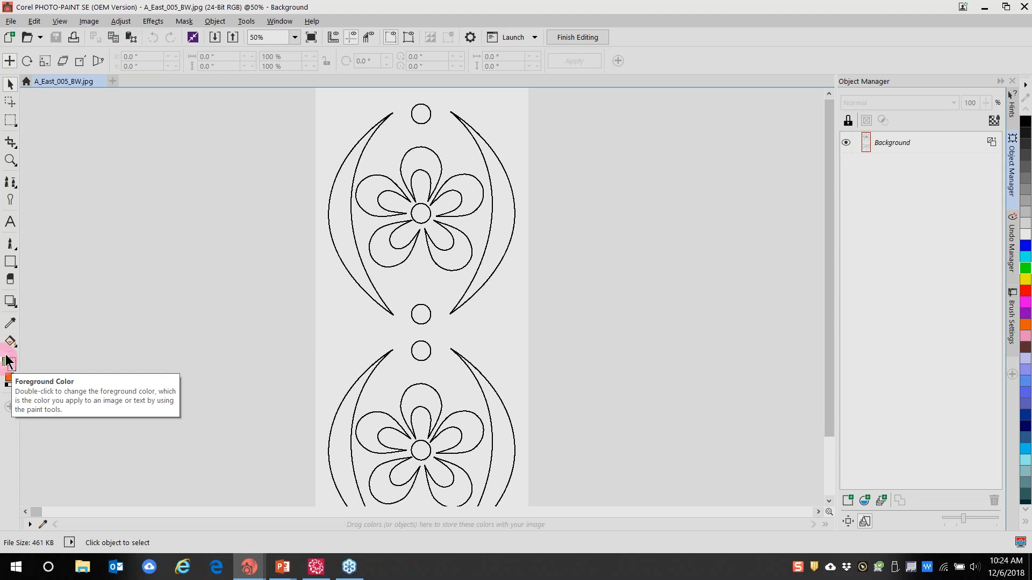
pyautogui.click(15, 128)
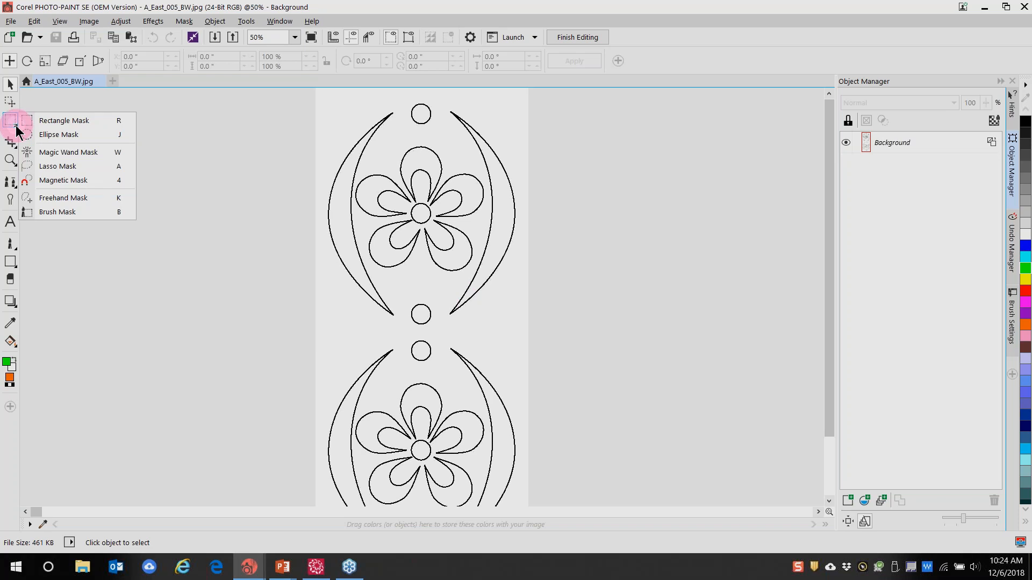
# Mask the upper left crescent with the Magic Wand and fill it orange
pyautogui.click(56, 153)
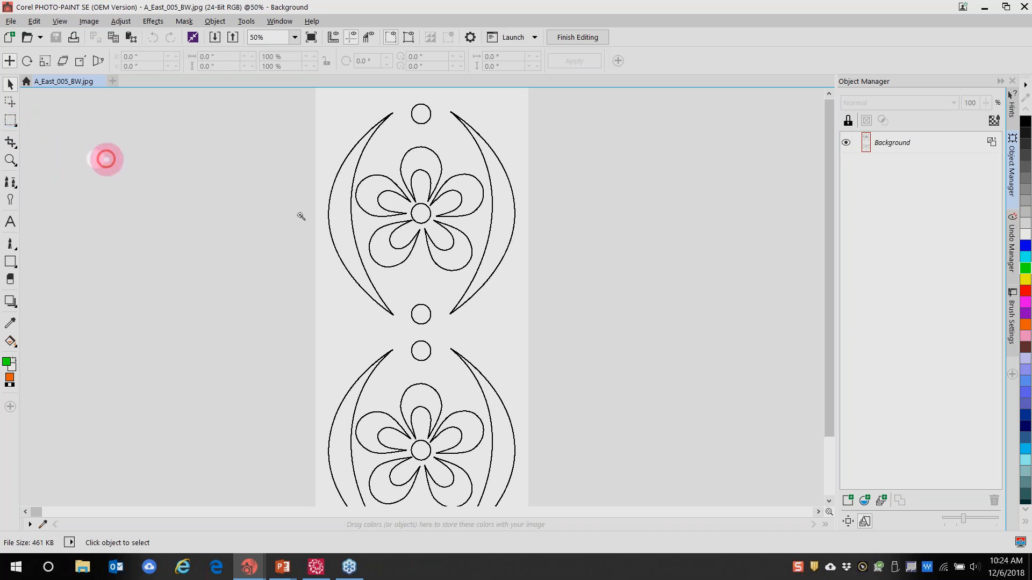
pyautogui.click(345, 235)
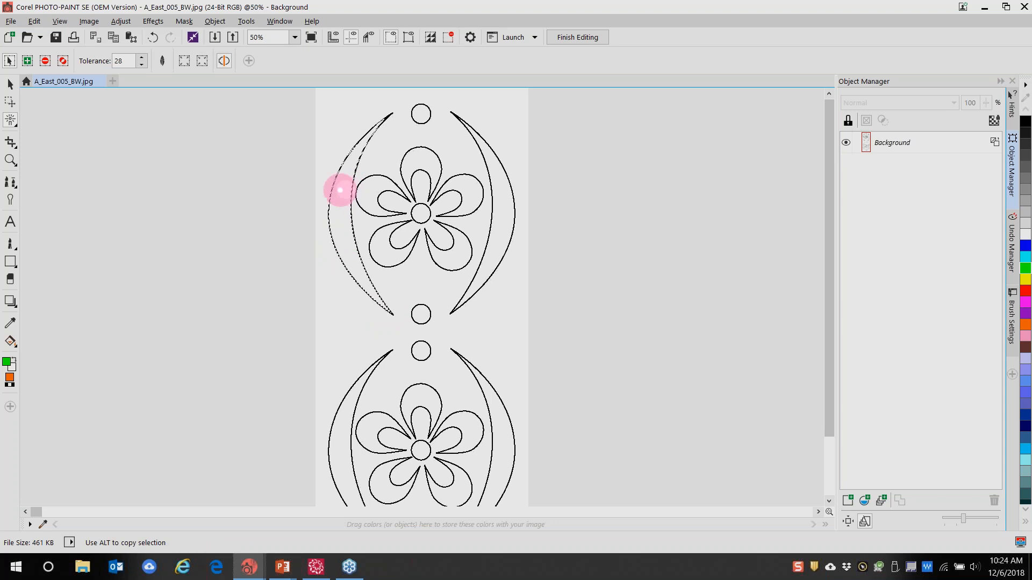
pyautogui.click(9, 342)
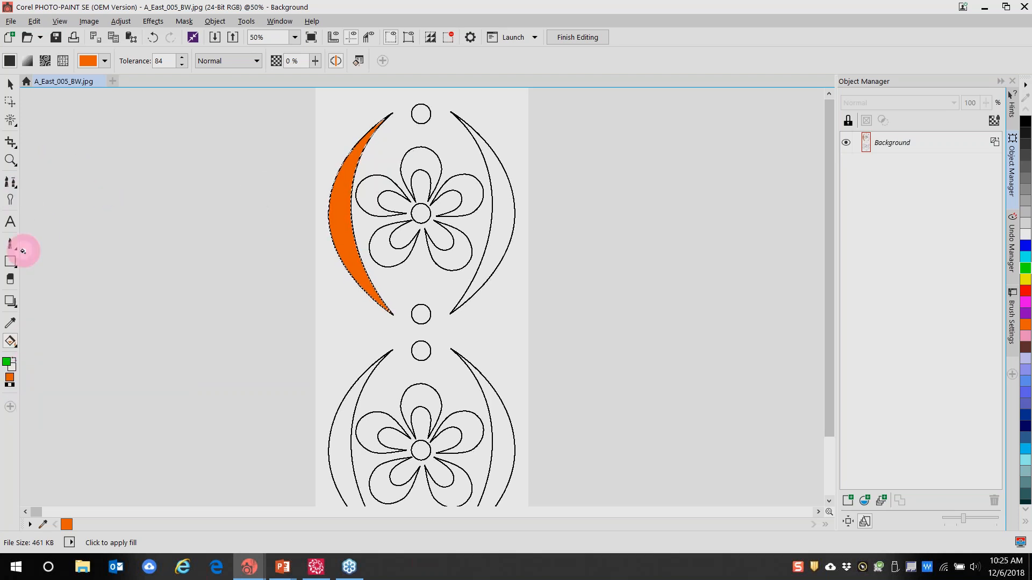
# Set the foreground colour to lavender and the fill colour to green
pyautogui.click(10, 323)
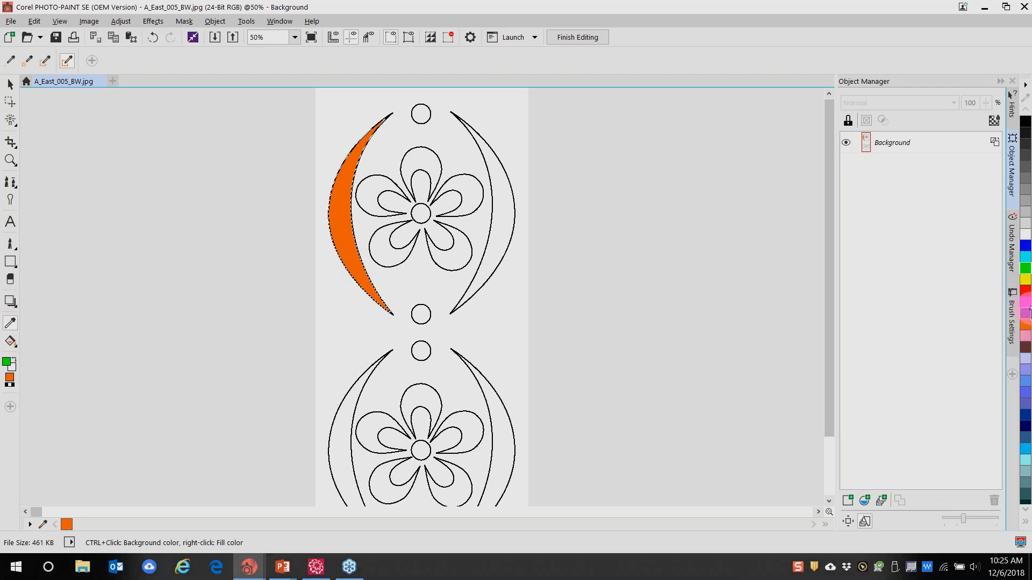
pyautogui.click(1027, 371)
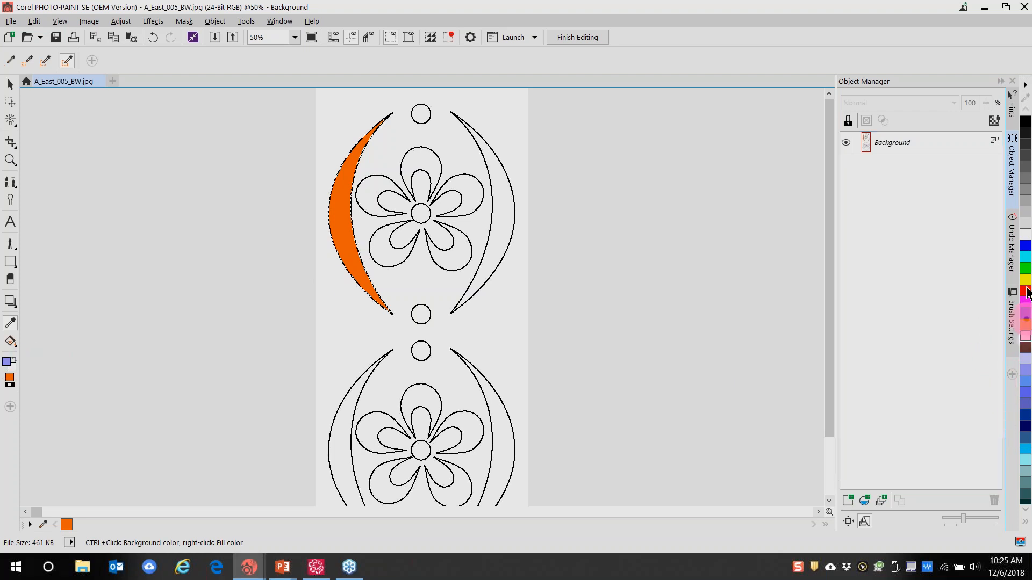
pyautogui.rightClick(1027, 269)
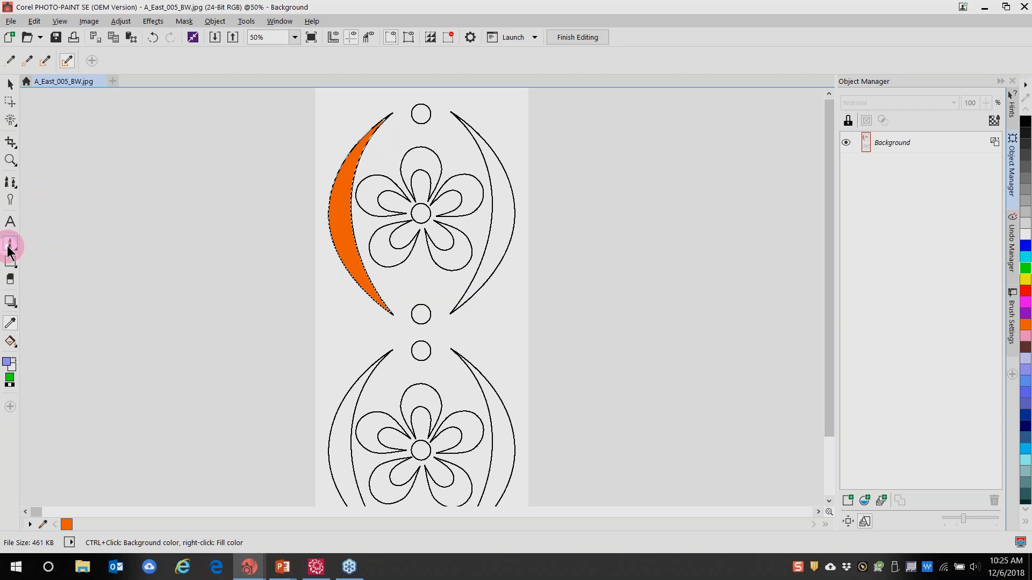
# Recolour the orange upper-left crescent green and mask the upper right crescent
pyautogui.click(9, 344)
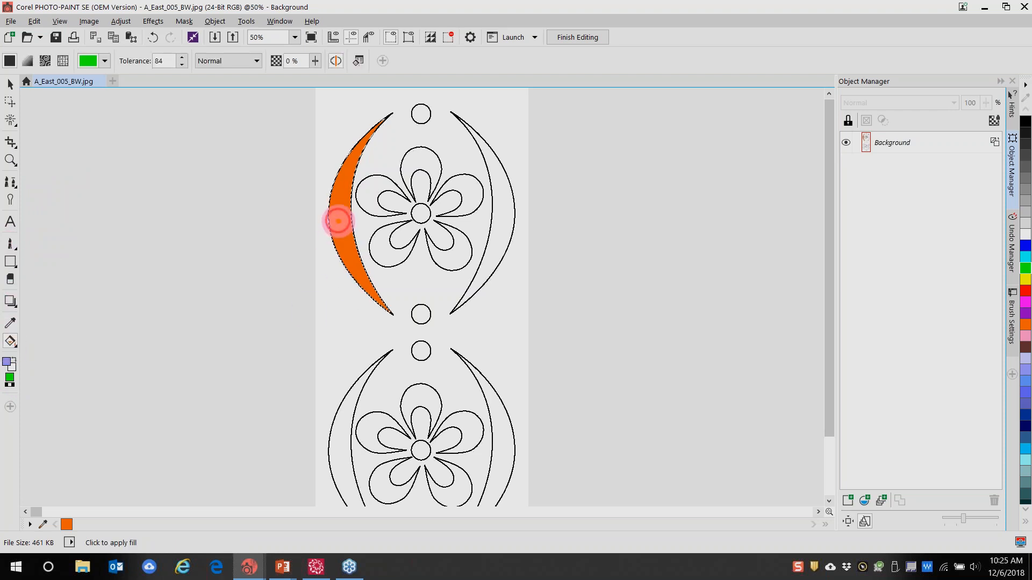
pyautogui.click(337, 220)
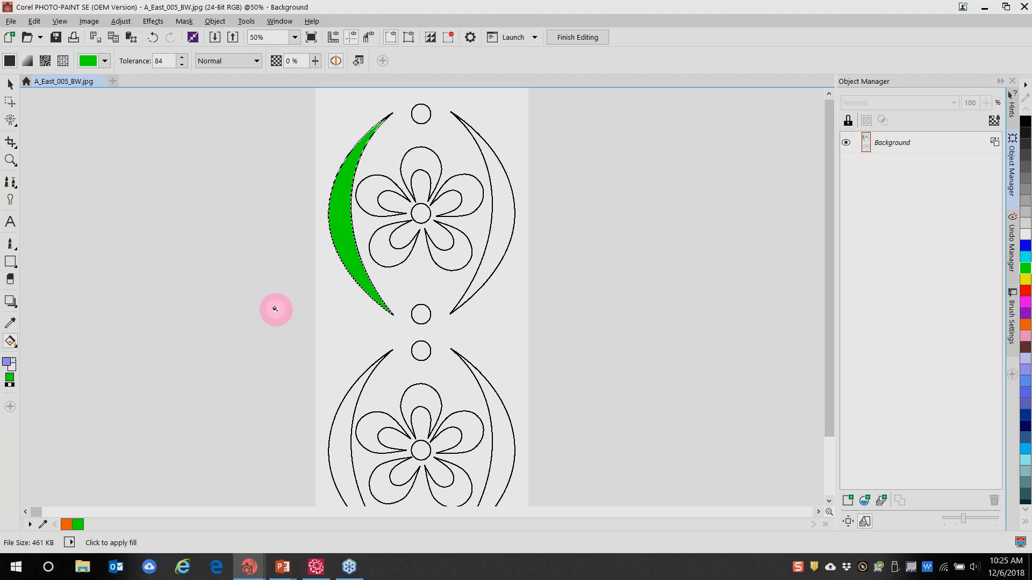
pyautogui.click(11, 119)
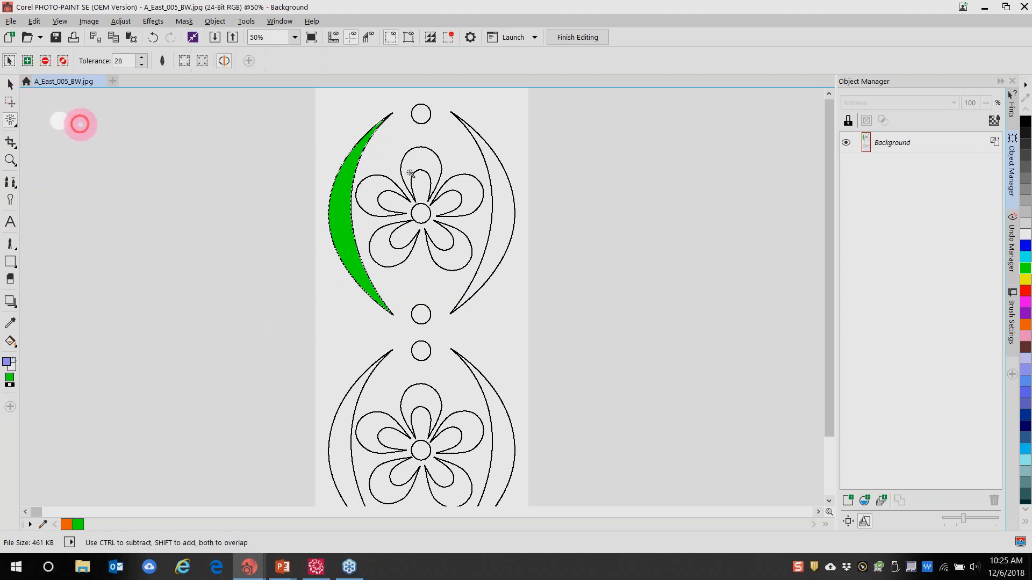
pyautogui.click(504, 224)
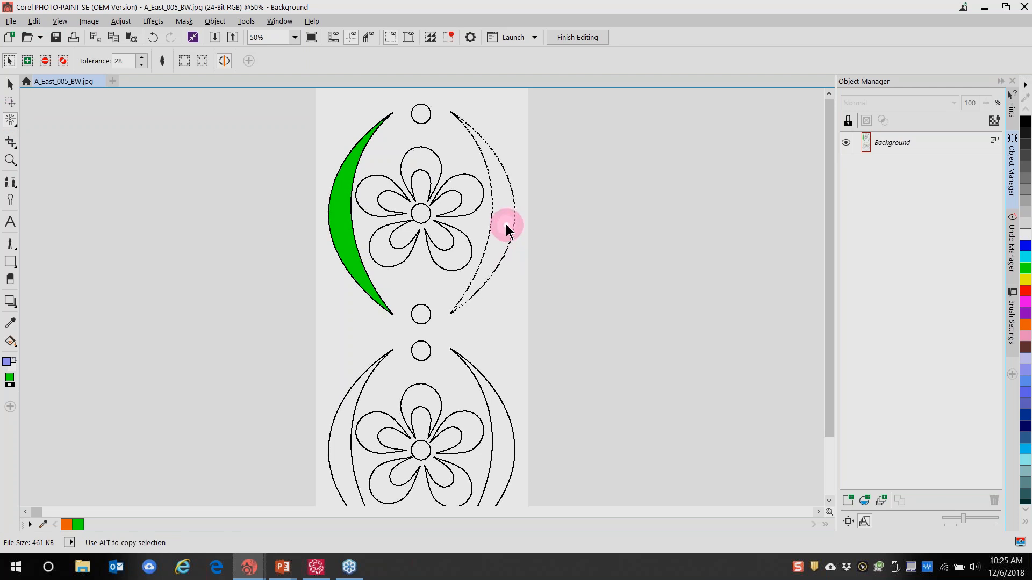
pyautogui.press('f')
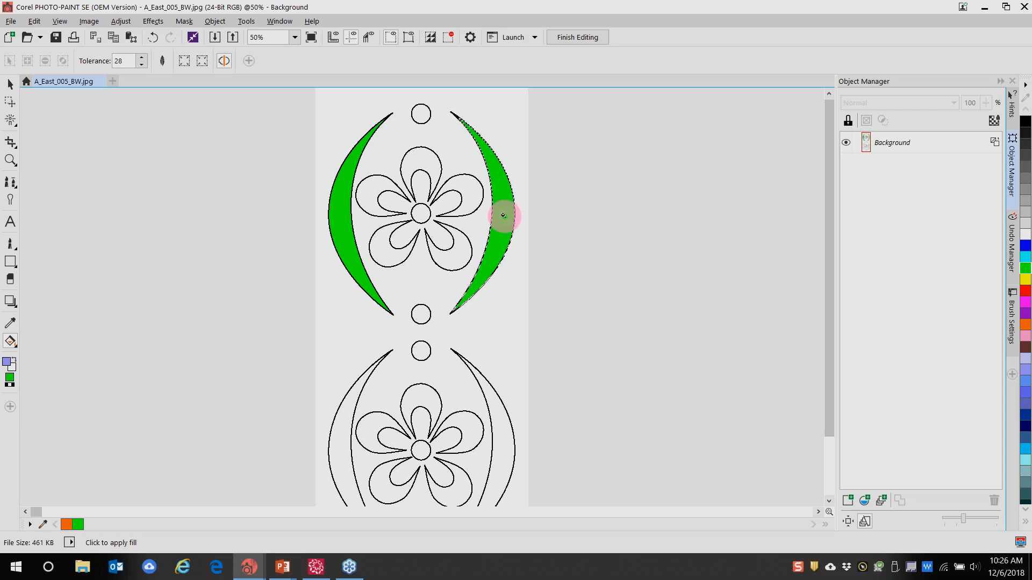
pyautogui.press('w')
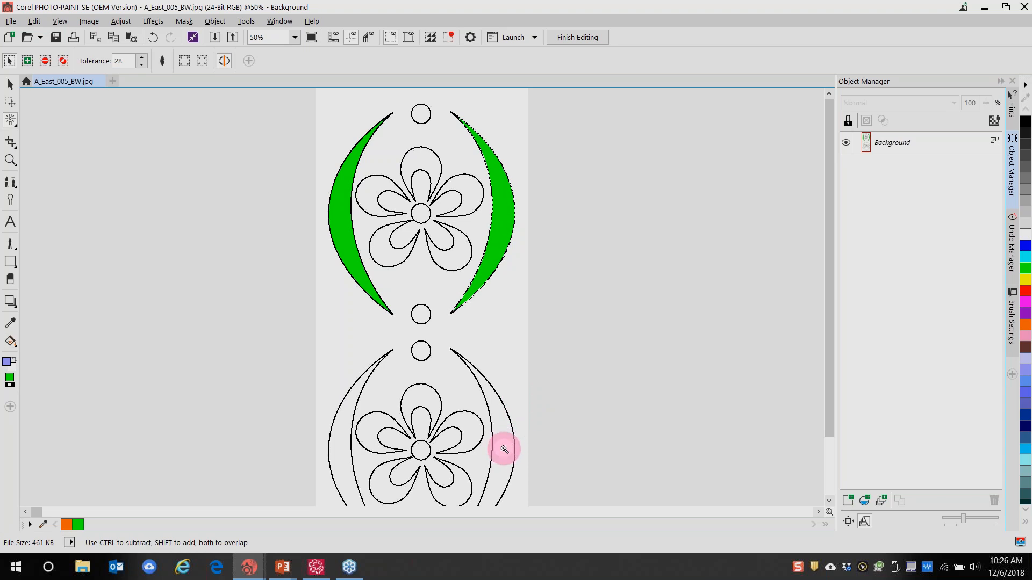
# Mask and fill the lower right crescent green, then mask the lower left crescent
pyautogui.click(503, 448)
pyautogui.press('f')
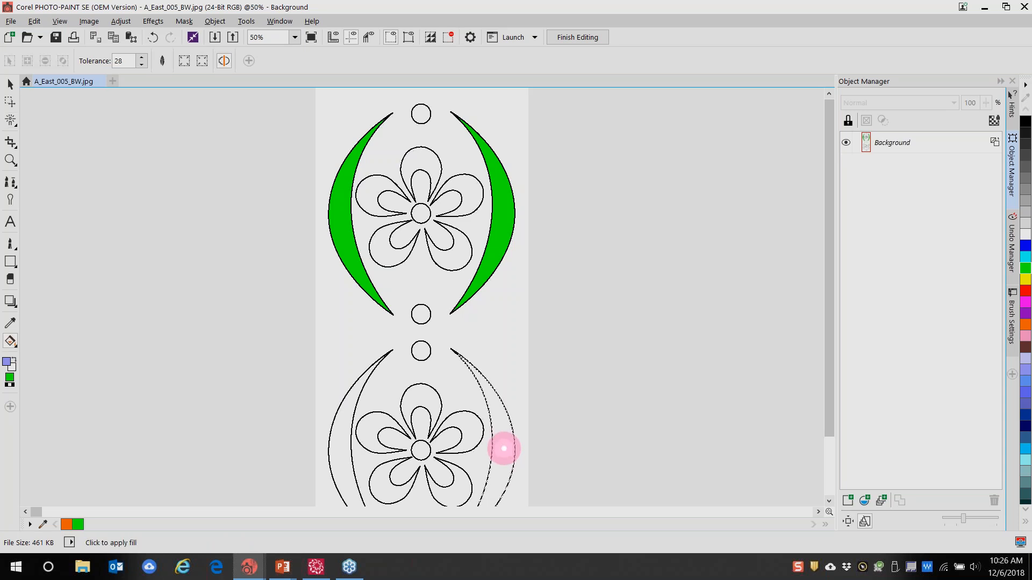
pyautogui.click(503, 448)
pyautogui.press('w')
pyautogui.click(337, 442)
pyautogui.press('f')
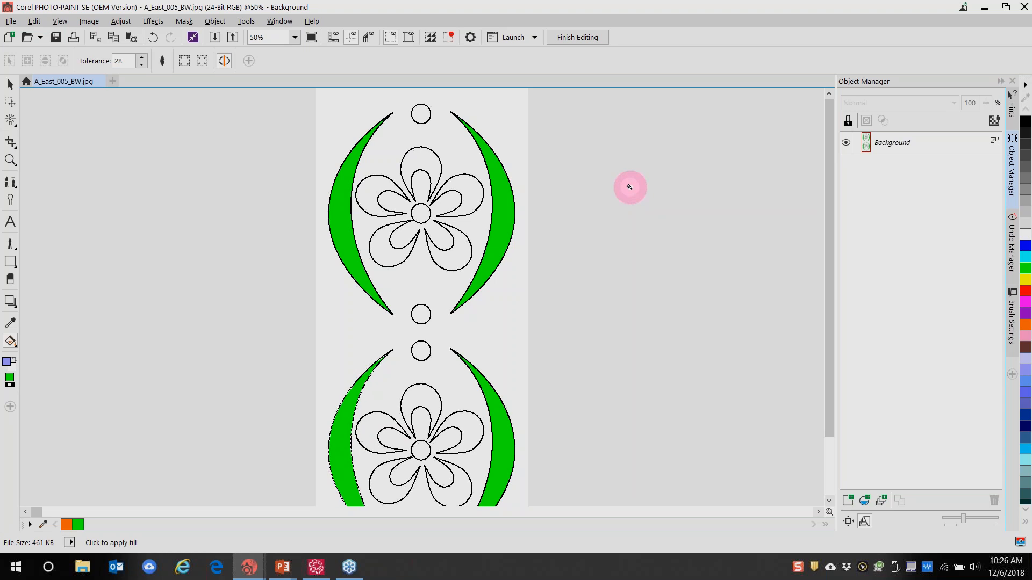
pyautogui.click(10, 324)
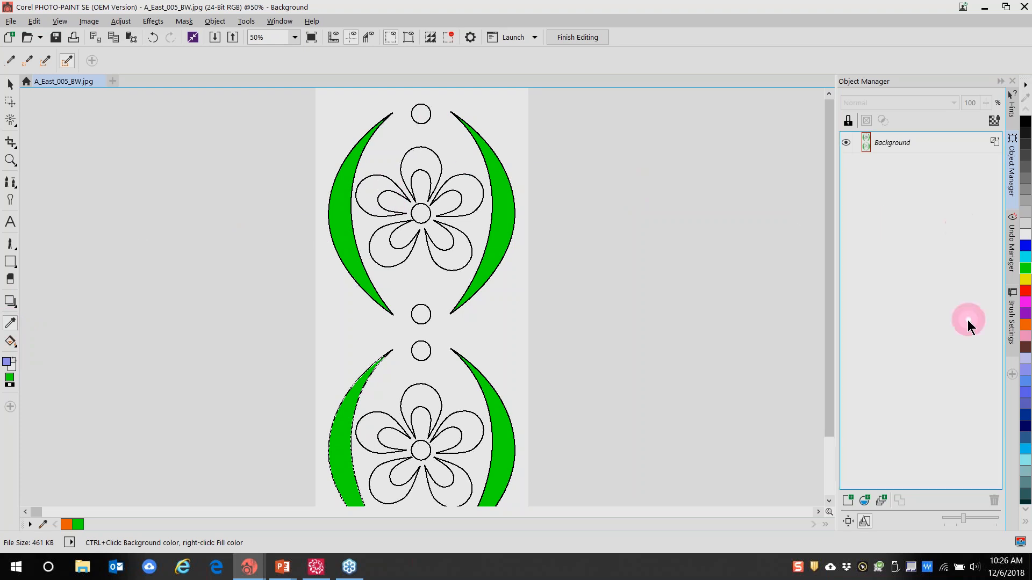
# Set magenta as the fill colour, then mask and fill the upper flower's left petal
pyautogui.click(1025, 303)
pyautogui.click(9, 379)
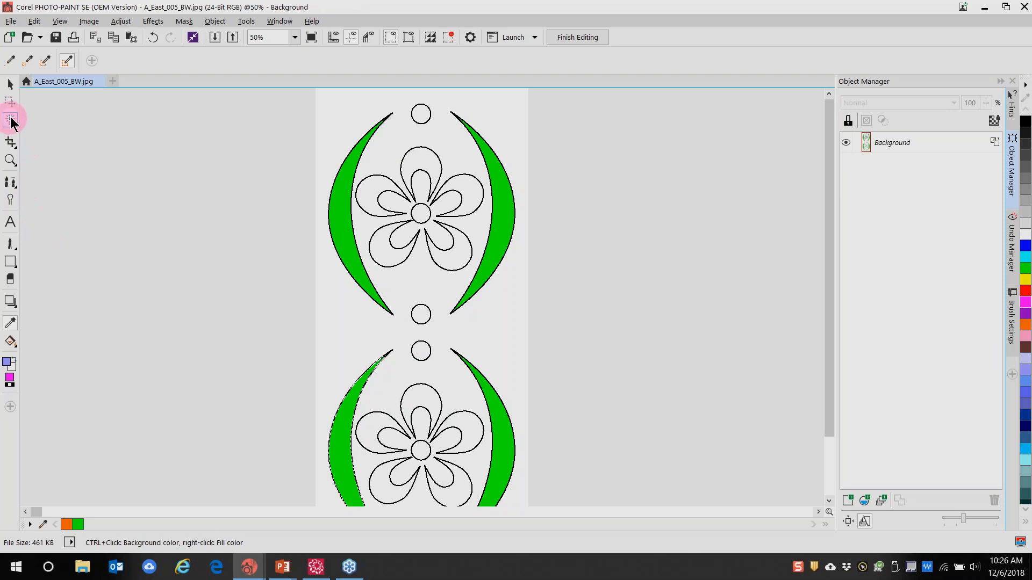
pyautogui.click(9, 120)
pyautogui.click(368, 193)
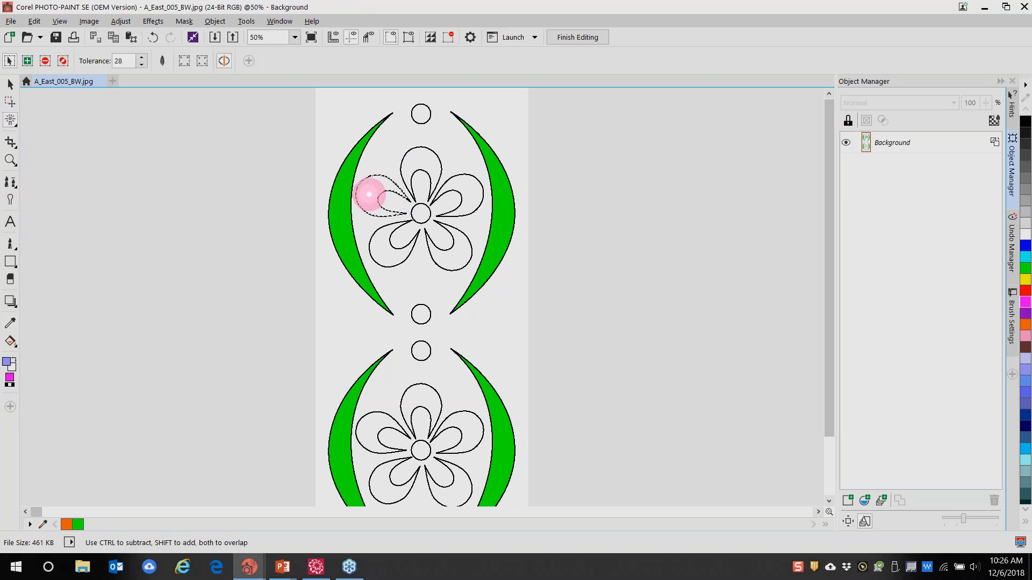
pyautogui.press('e')
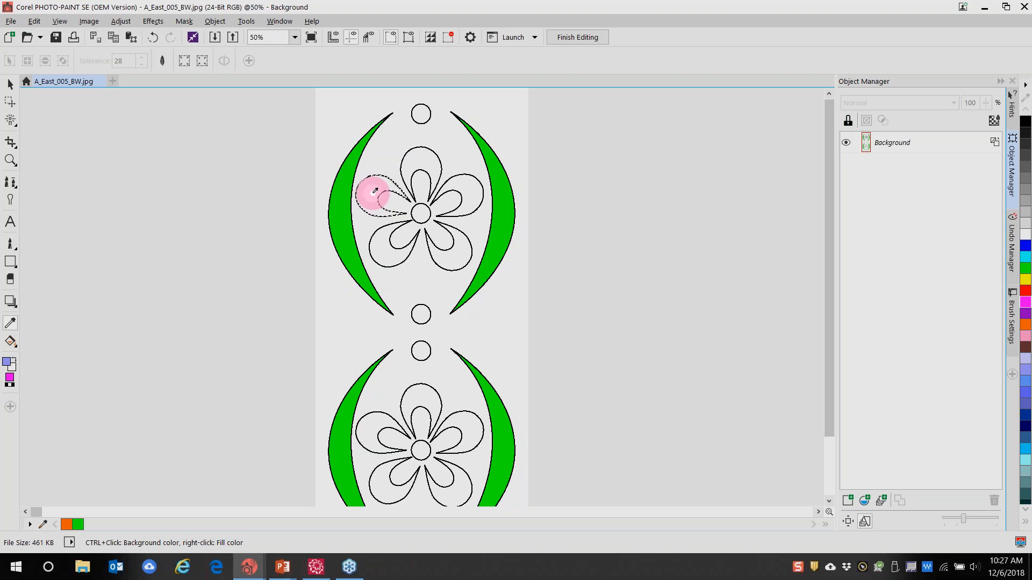
pyautogui.click(12, 118)
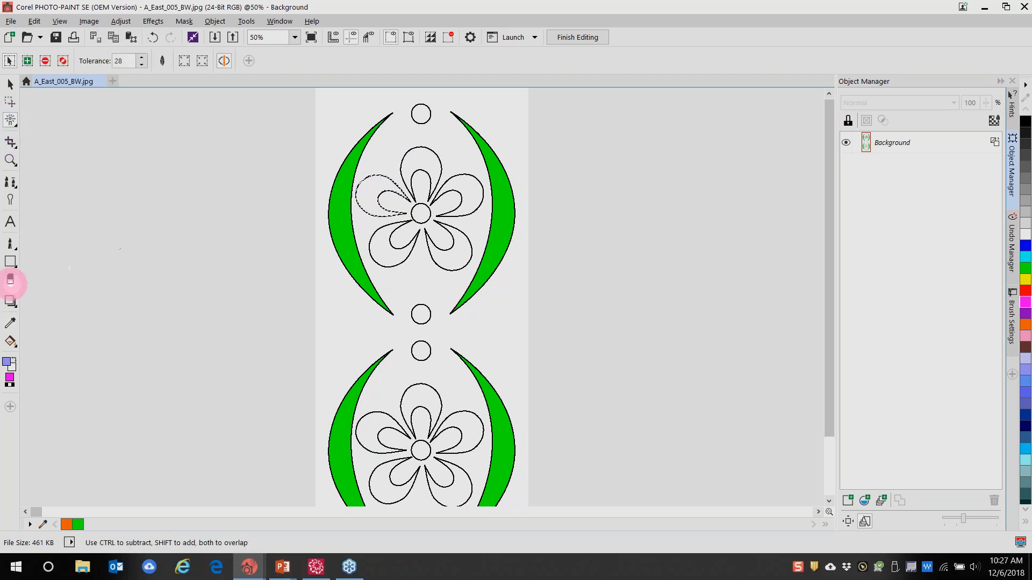
pyautogui.click(10, 341)
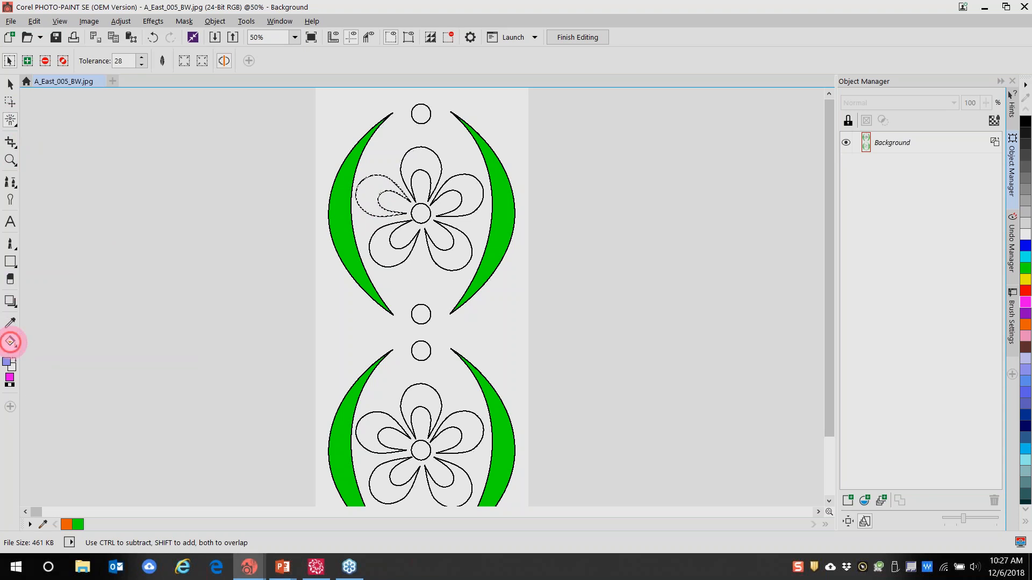
pyautogui.click(370, 195)
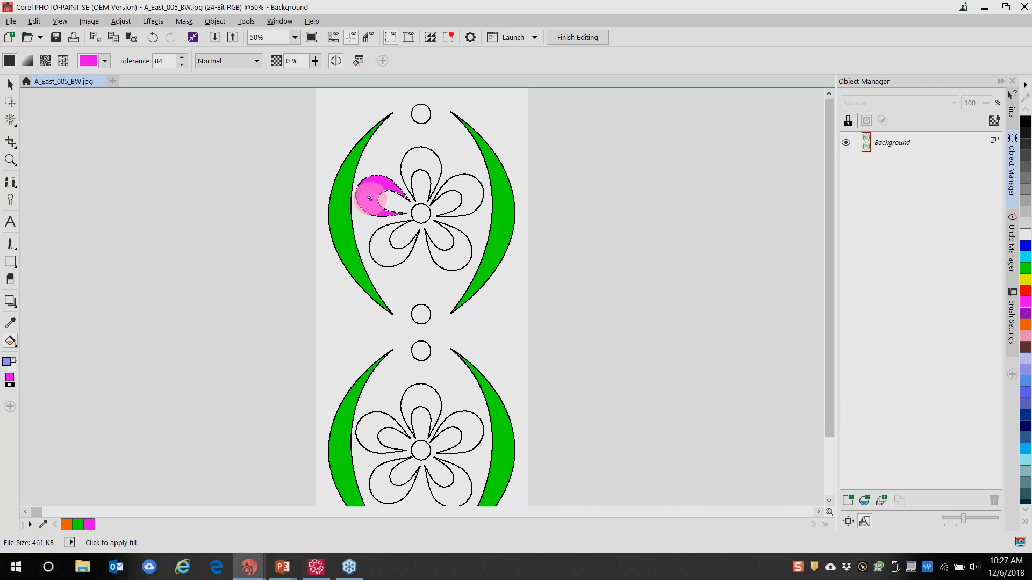
# Mask and fill the top, right and lower-right petals magenta, then mask the lower-left petal
pyautogui.press('w')
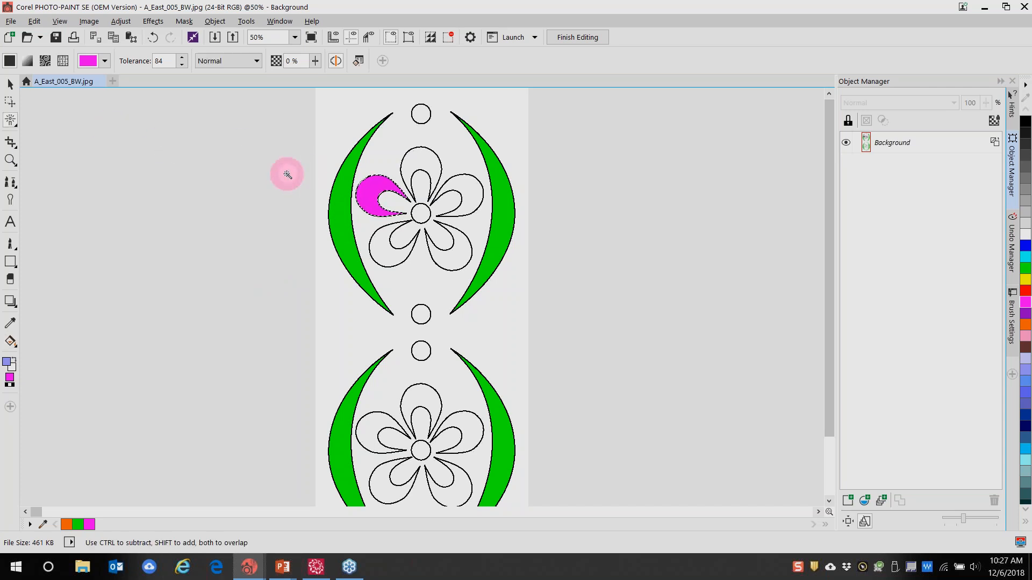
pyautogui.click(426, 161)
pyautogui.press('f')
pyautogui.click(422, 162)
pyautogui.press('w')
pyautogui.click(467, 192)
pyautogui.press('f')
pyautogui.click(465, 195)
pyautogui.press('w')
pyautogui.click(459, 245)
pyautogui.press('f')
pyautogui.click(453, 251)
pyautogui.press('w')
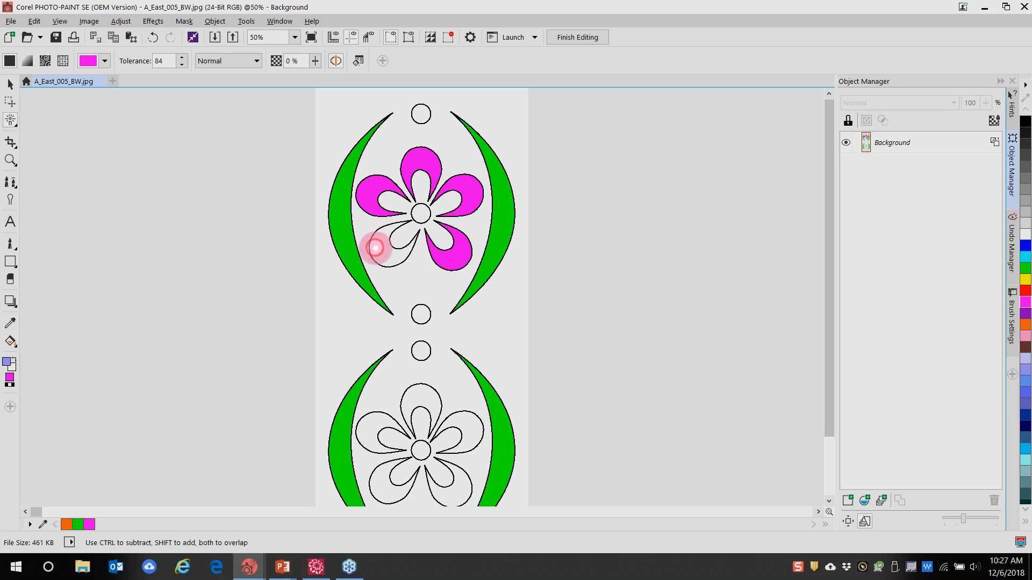
pyautogui.click(376, 247)
pyautogui.press('f')
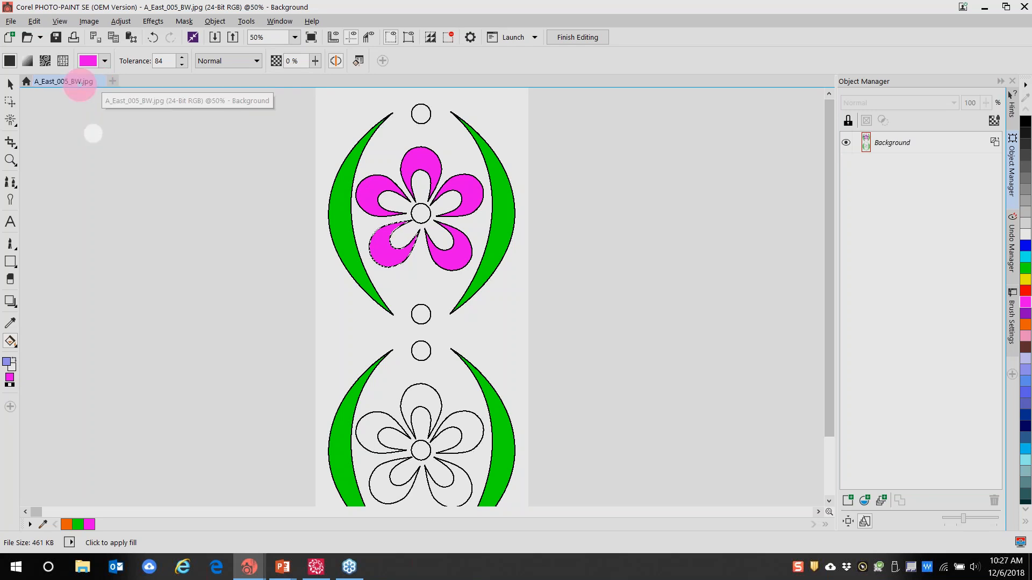
# Remove the mask, then exit PHOTO-PAINT, saving the changes to A_East_005_BW.jpg
pyautogui.click(448, 41)
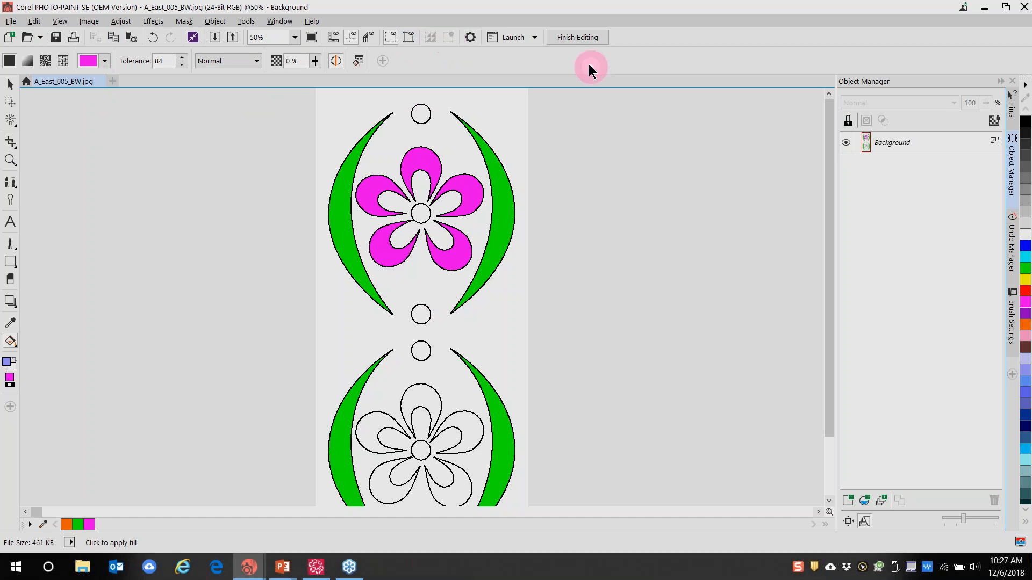
pyautogui.click(11, 21)
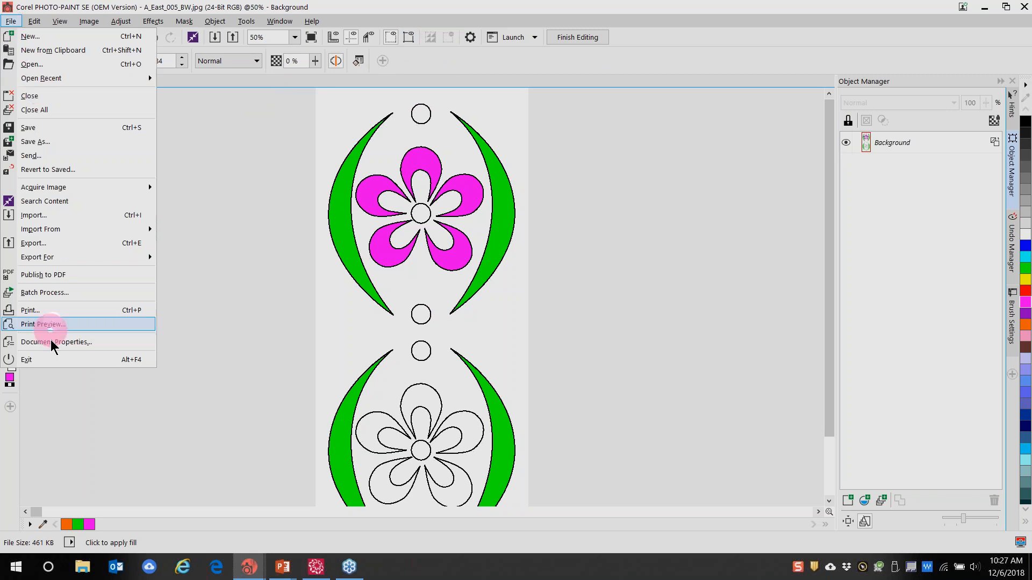
pyautogui.click(43, 367)
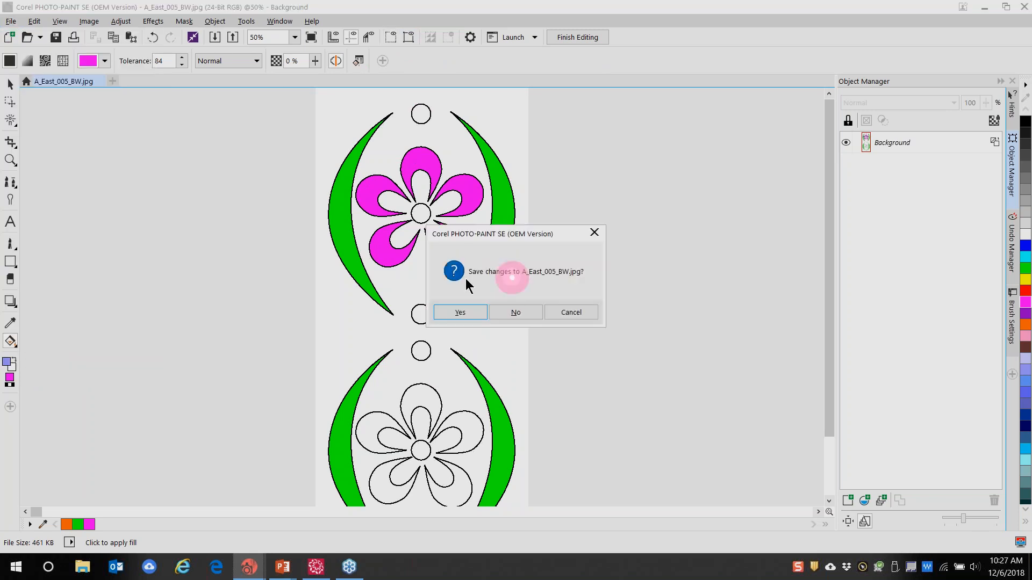
pyautogui.click(473, 313)
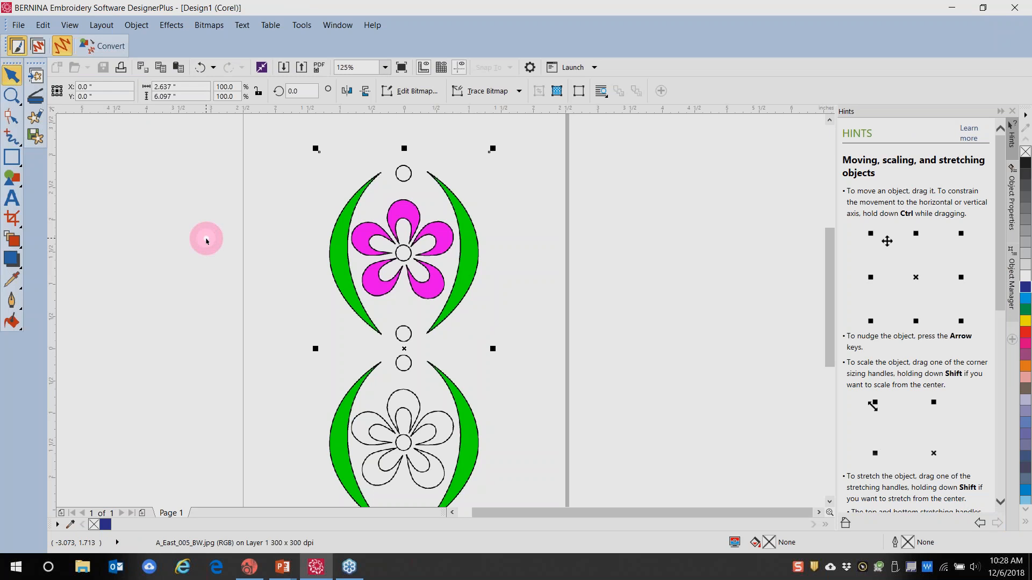
# Convert the flower artwork to stitches, close Design1 unsaved, and start a new design in CorelDRAW mode
pyautogui.click(109, 50)
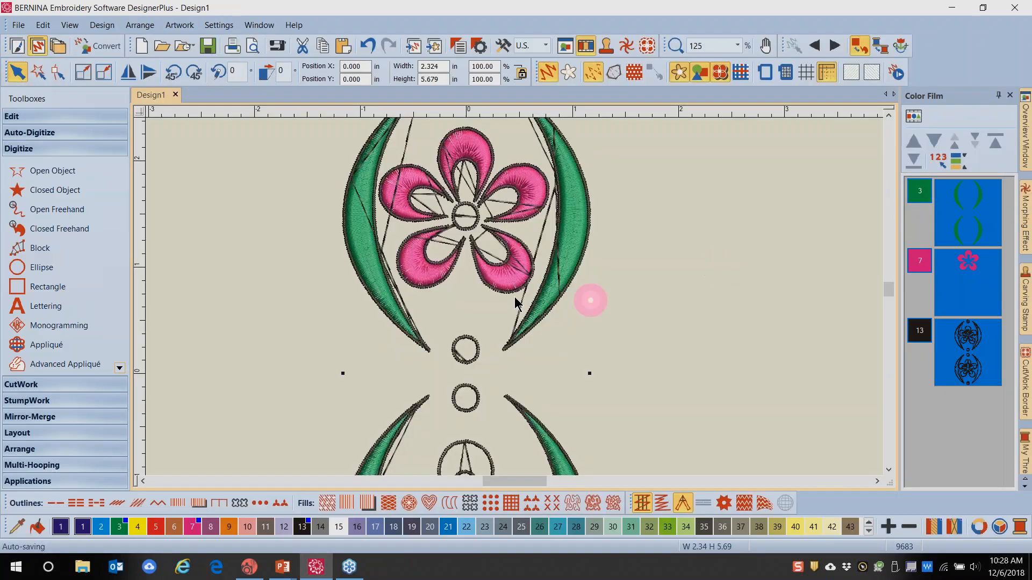
pyautogui.click(175, 95)
pyautogui.click(531, 319)
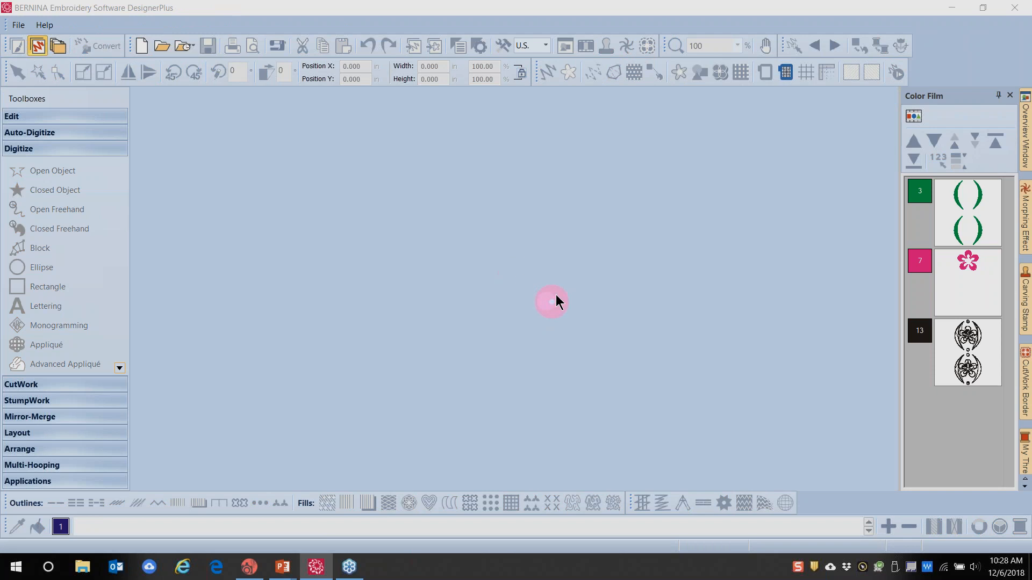
pyautogui.click(142, 46)
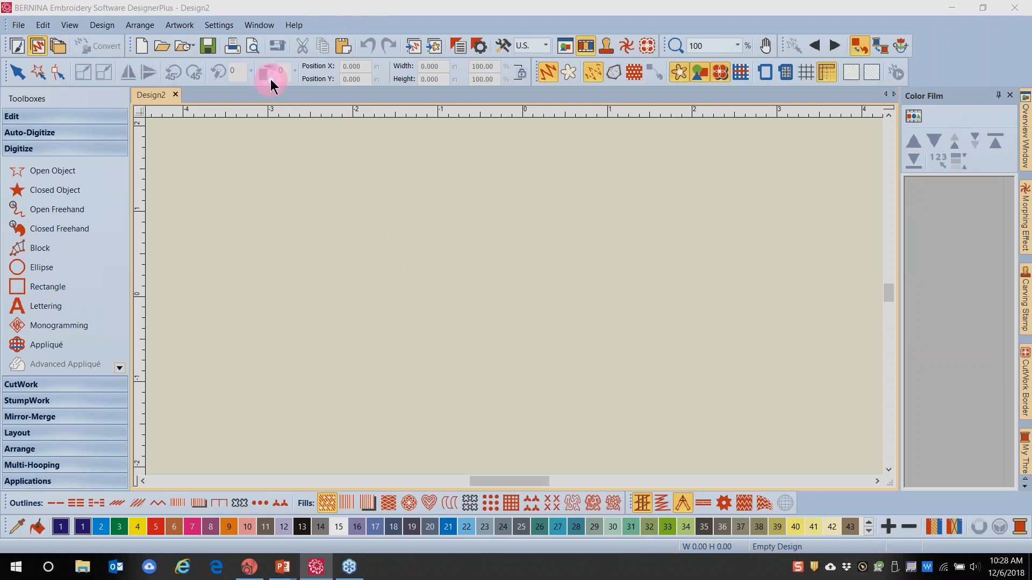
pyautogui.click(16, 48)
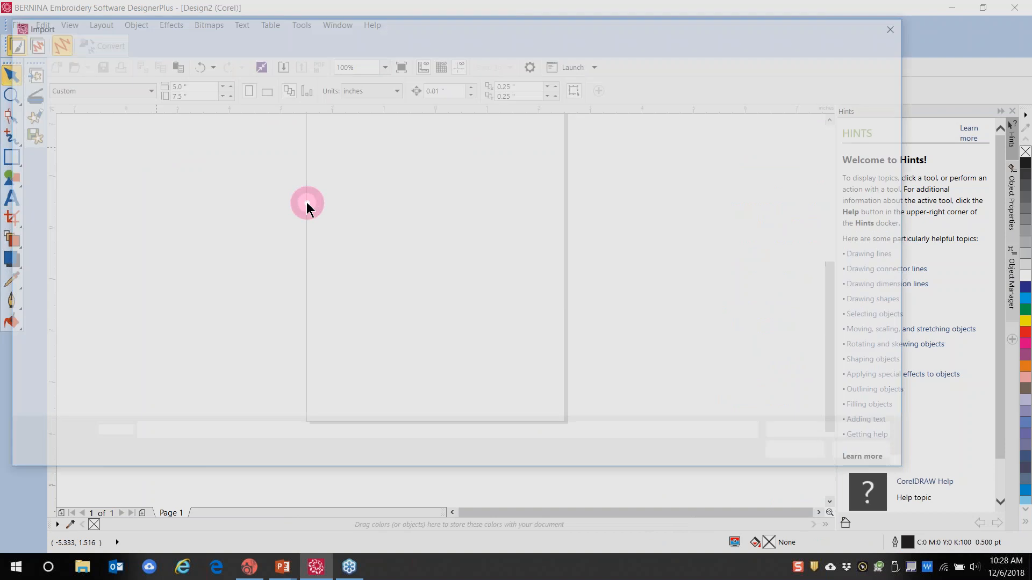
# Import 2018-10-19 09.29.36-2.jpg from Desktop > Back Up > Software 8 Webinar > Pictures for webinar, then Edit Bitmap
pyautogui.click(55, 196)
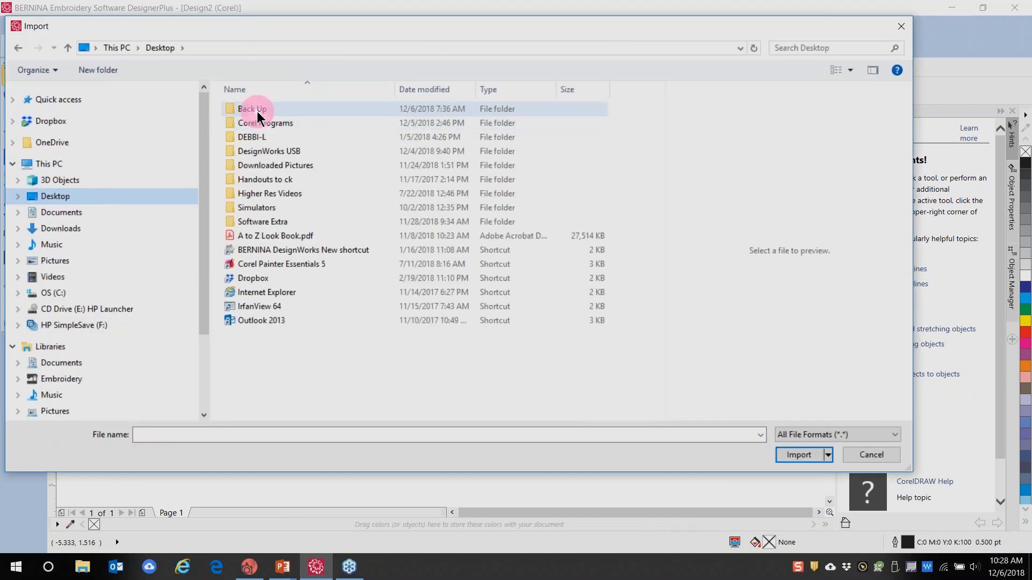
pyautogui.click(258, 110)
pyautogui.doubleClick(258, 110)
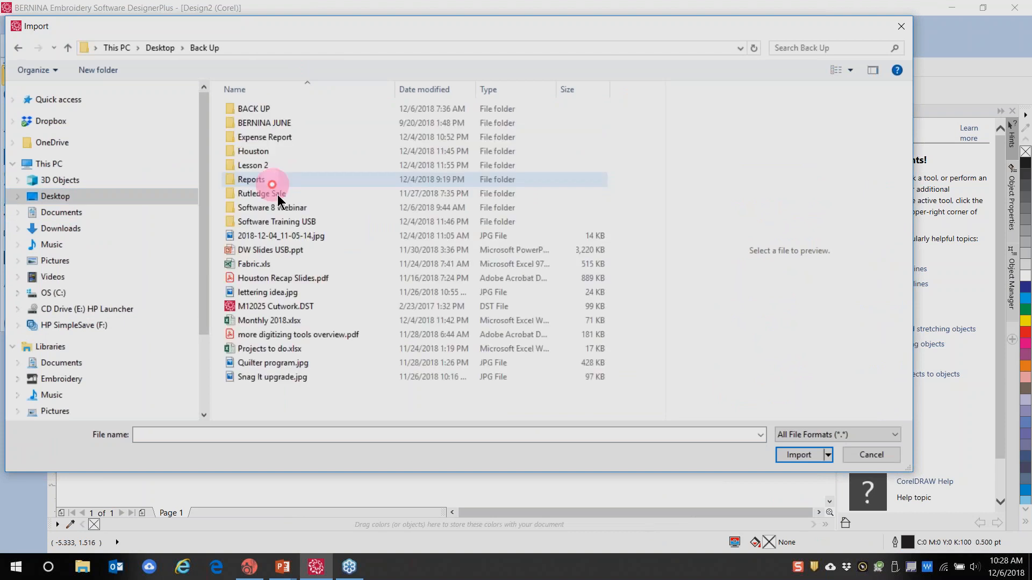
pyautogui.doubleClick(273, 208)
pyautogui.doubleClick(319, 136)
pyautogui.click(473, 126)
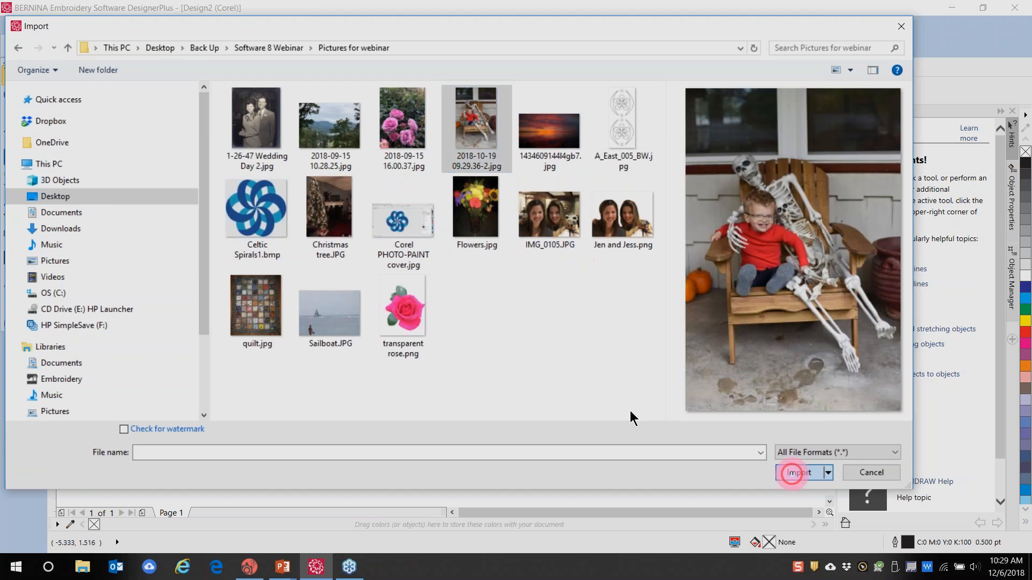
pyautogui.click(495, 321)
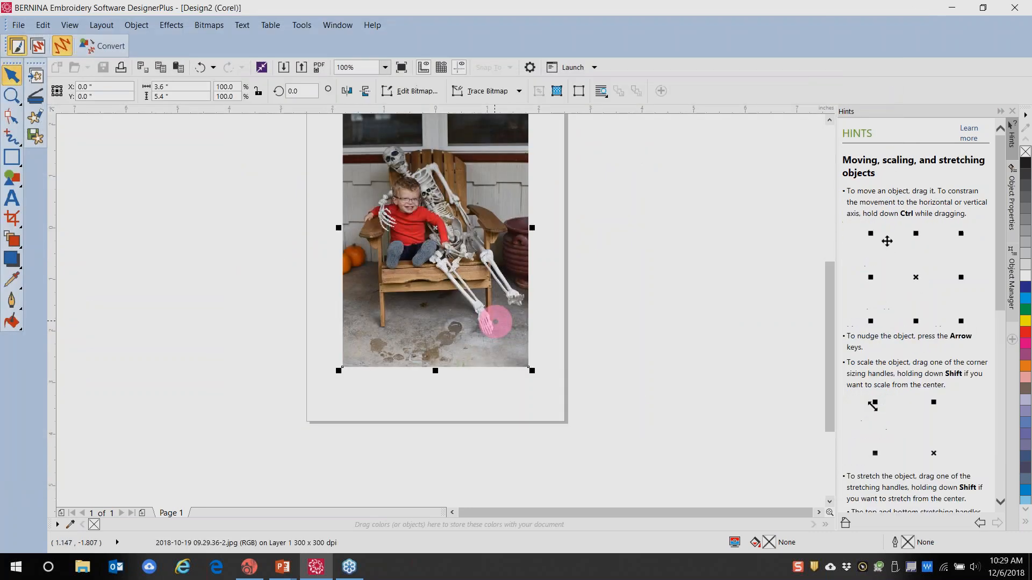
pyautogui.click(35, 117)
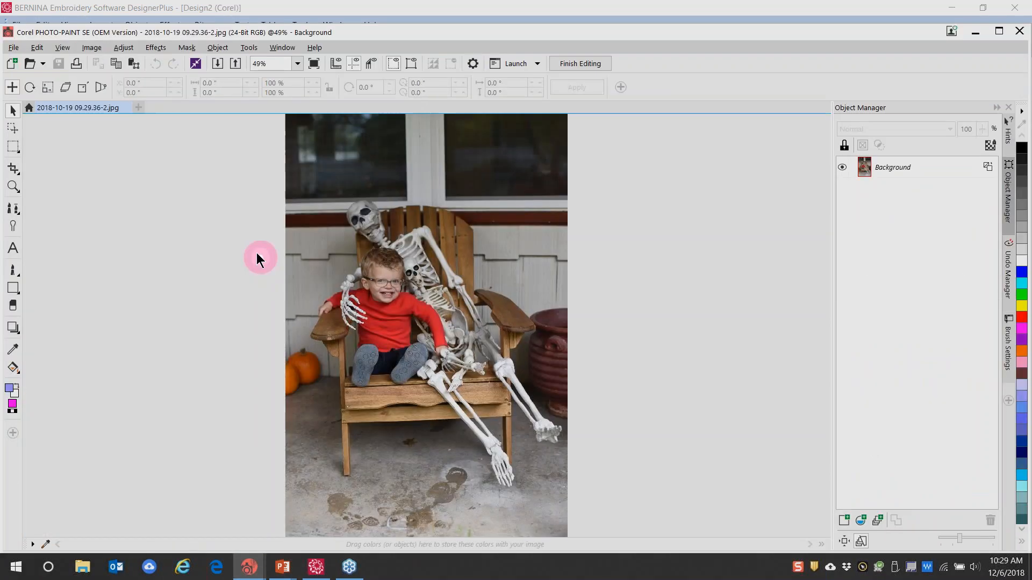
# Convert the porch photo to 8-bit grayscale, testing channel sliders and preview before resetting to defaults
pyautogui.click(92, 47)
pyautogui.click(114, 169)
pyautogui.click(114, 169)
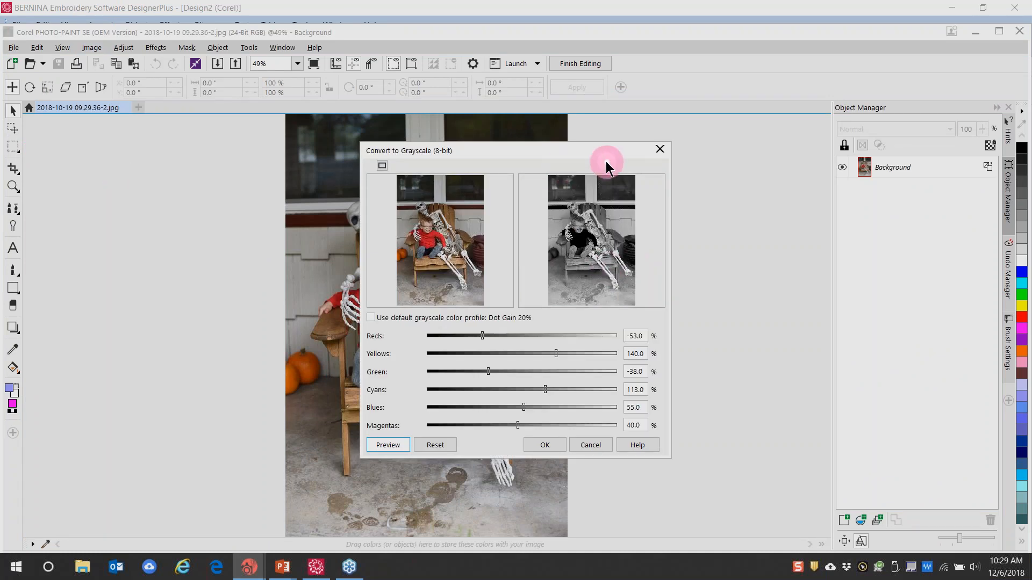
pyautogui.click(443, 229)
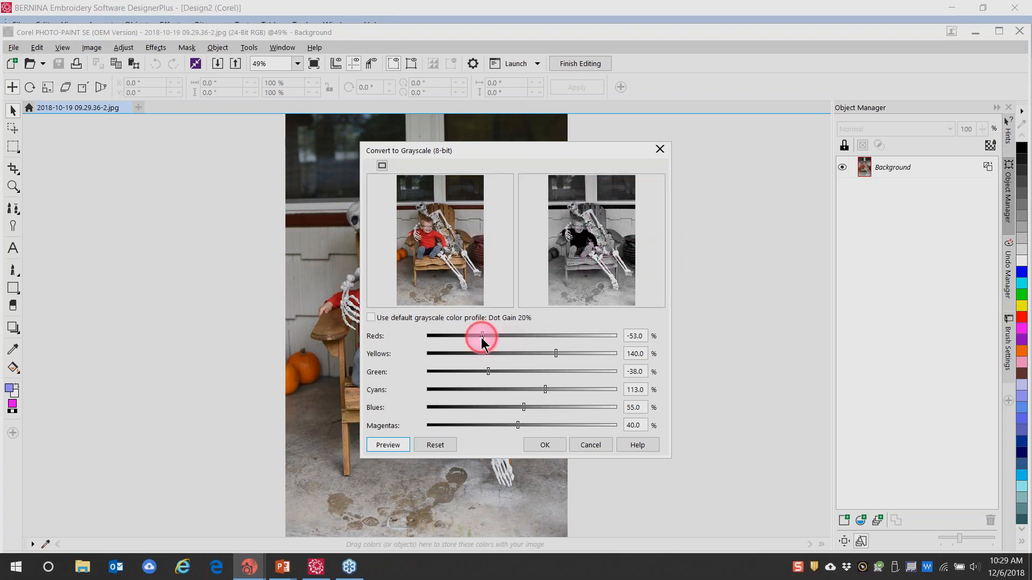
pyautogui.moveTo(483, 338); pyautogui.dragTo(501, 337)
pyautogui.moveTo(557, 355); pyautogui.dragTo(576, 353)
pyautogui.click(396, 445)
pyautogui.click(397, 446)
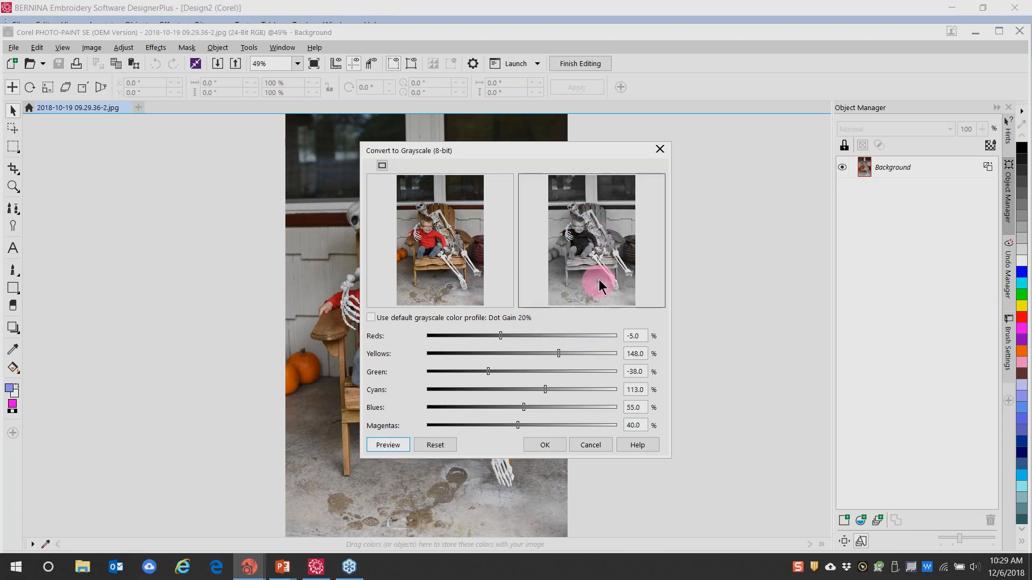
pyautogui.moveTo(488, 371); pyautogui.dragTo(515, 372)
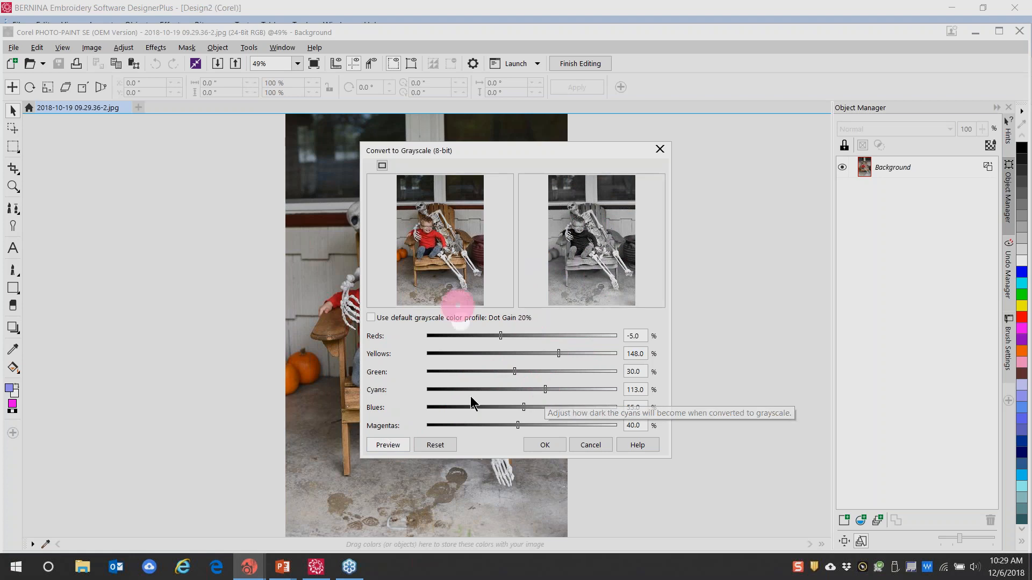
pyautogui.click(437, 448)
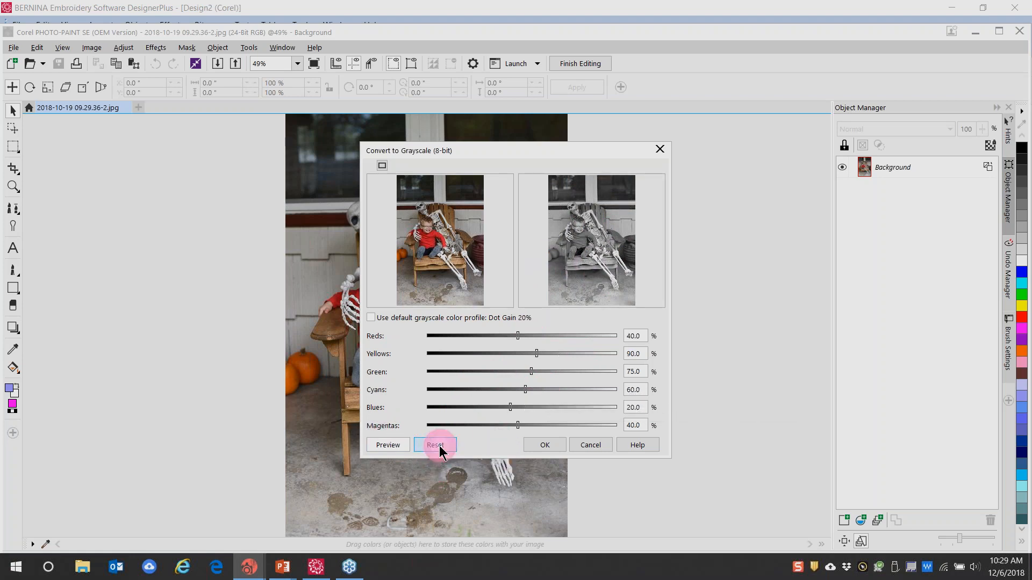
pyautogui.click(558, 442)
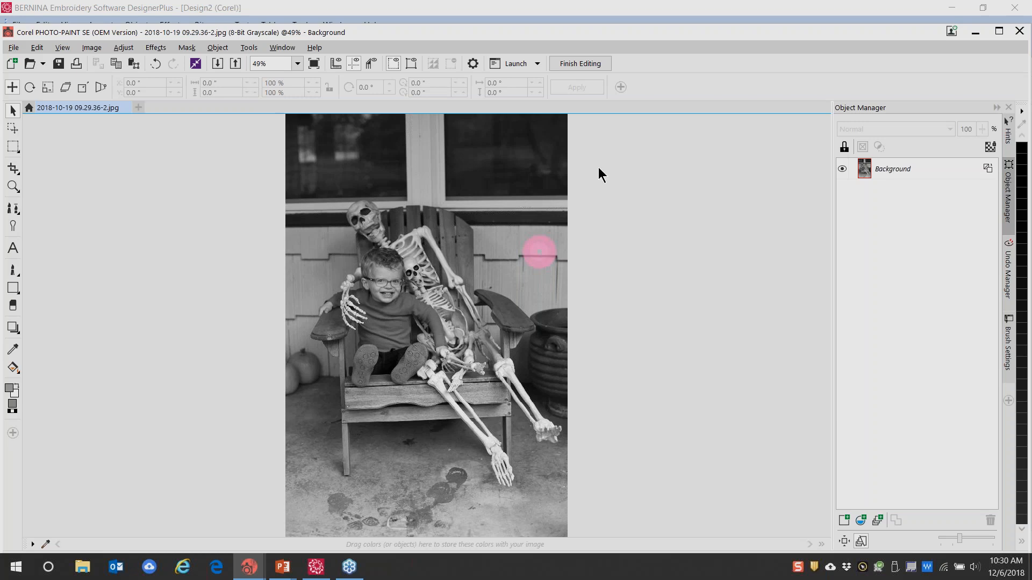
# Undo the grayscale conversion, desaturate the photo instead, and bring up Color Balance
pyautogui.click(155, 65)
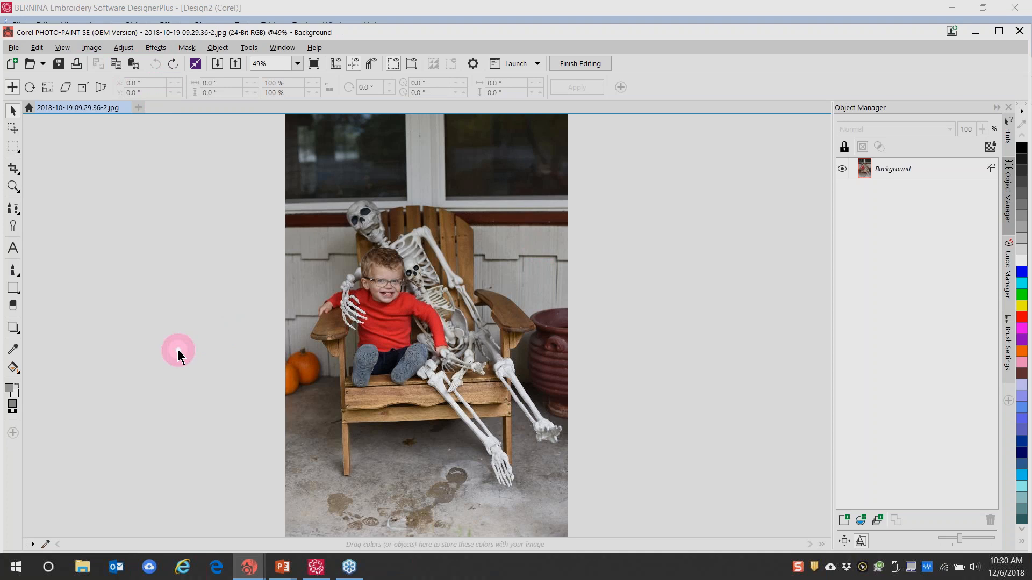
pyautogui.click(125, 49)
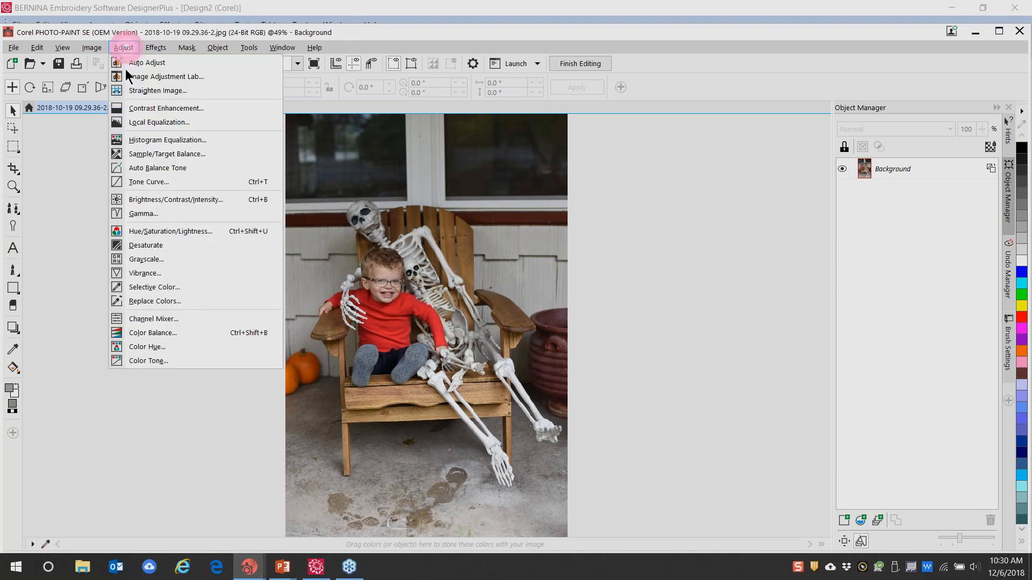
pyautogui.click(146, 245)
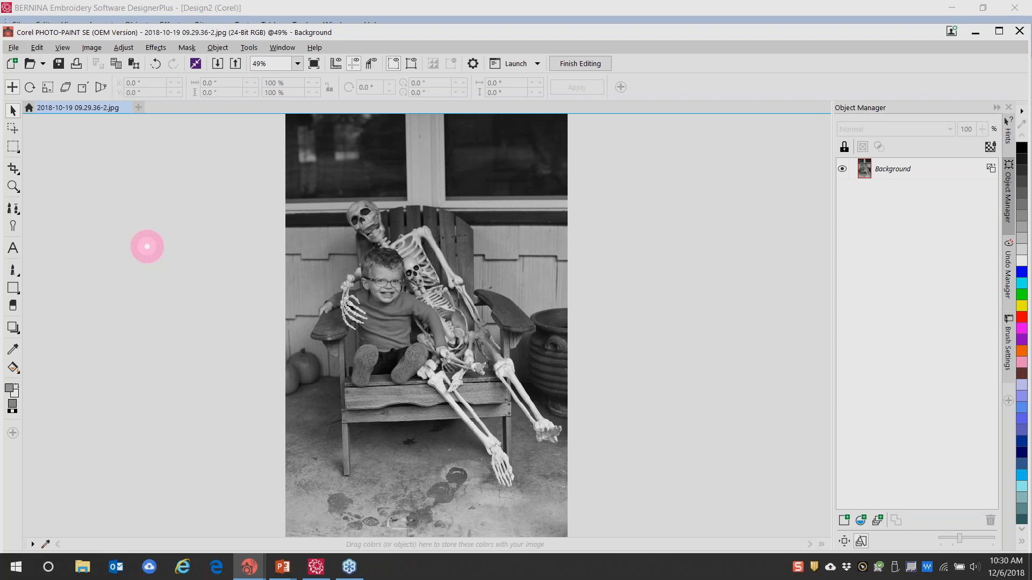
pyautogui.click(124, 47)
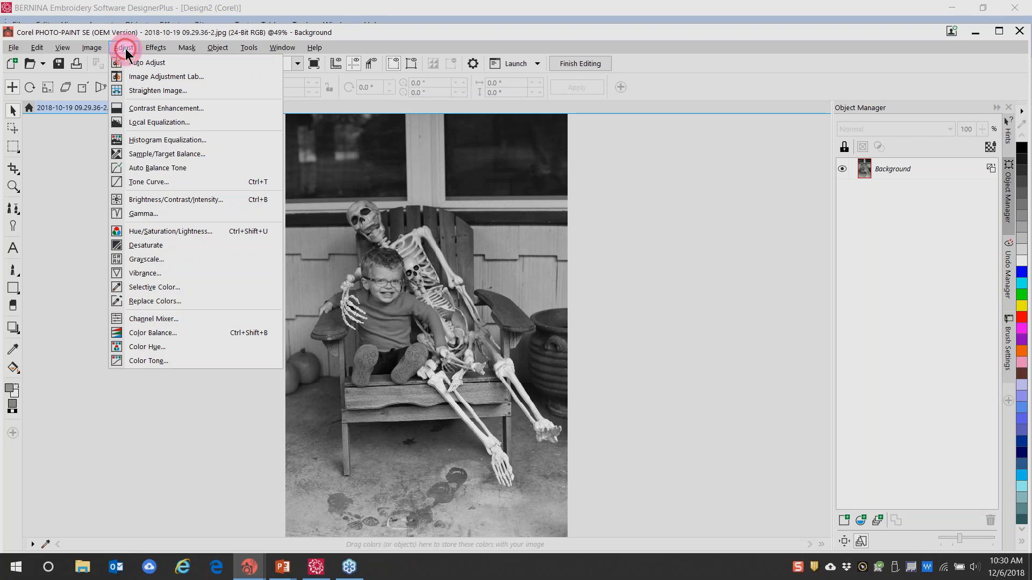
pyautogui.click(153, 332)
# Apply a sepia Color Balance to shadows and midtones (Cyan–Red 40, Yellow–Blue -29), then close the photo
pyautogui.moveTo(491, 233); pyautogui.dragTo(592, 206)
pyautogui.moveTo(675, 149); pyautogui.dragTo(687, 114)
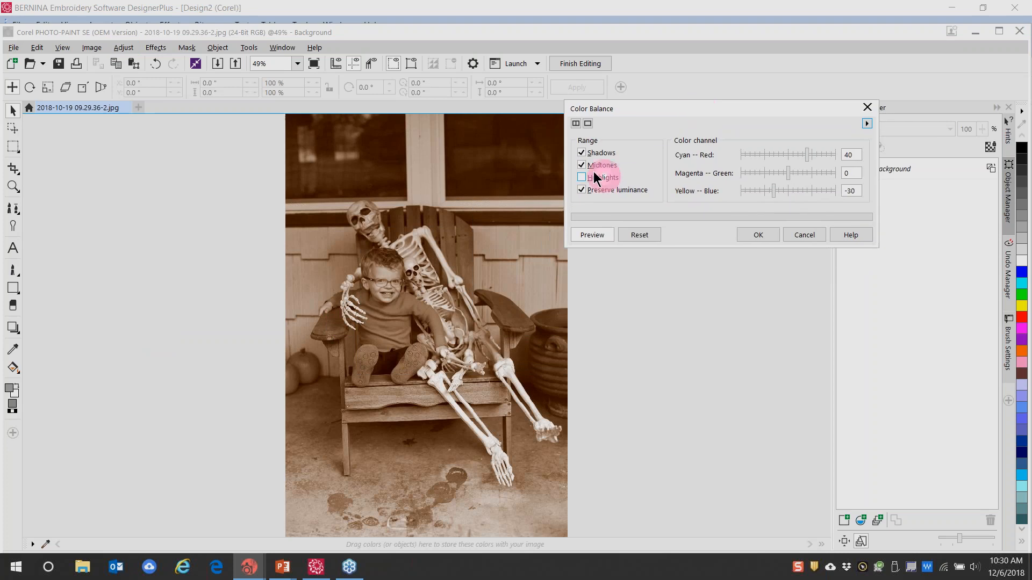
pyautogui.moveTo(807, 155); pyautogui.dragTo(792, 190)
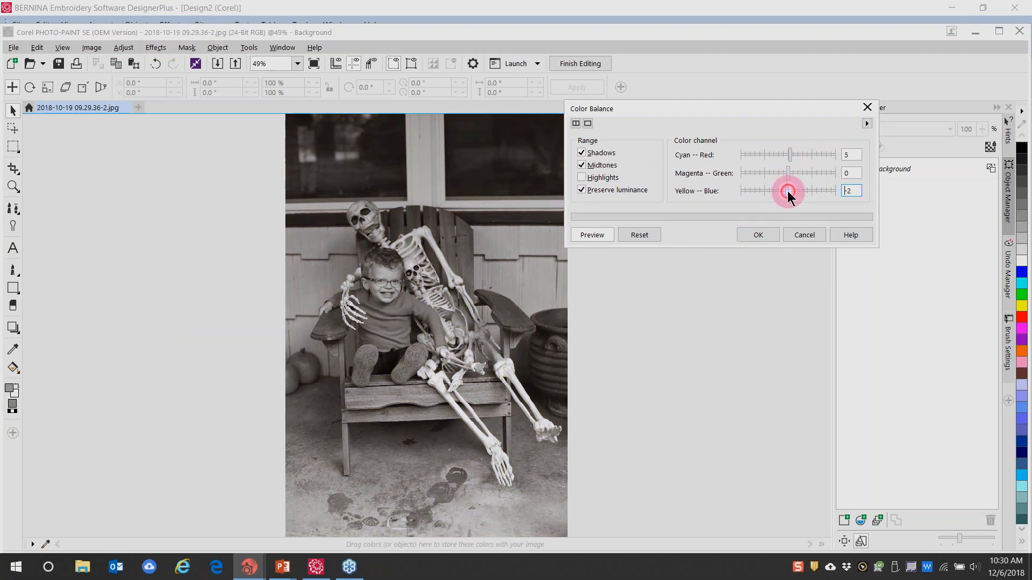
pyautogui.click(850, 190)
pyautogui.write('0')
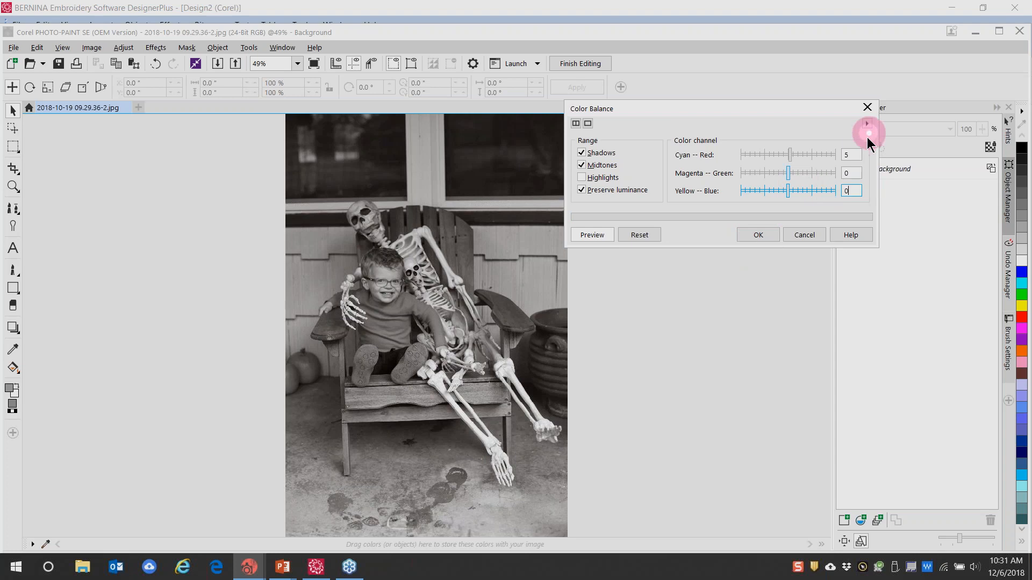
pyautogui.click(851, 154)
pyautogui.write('0')
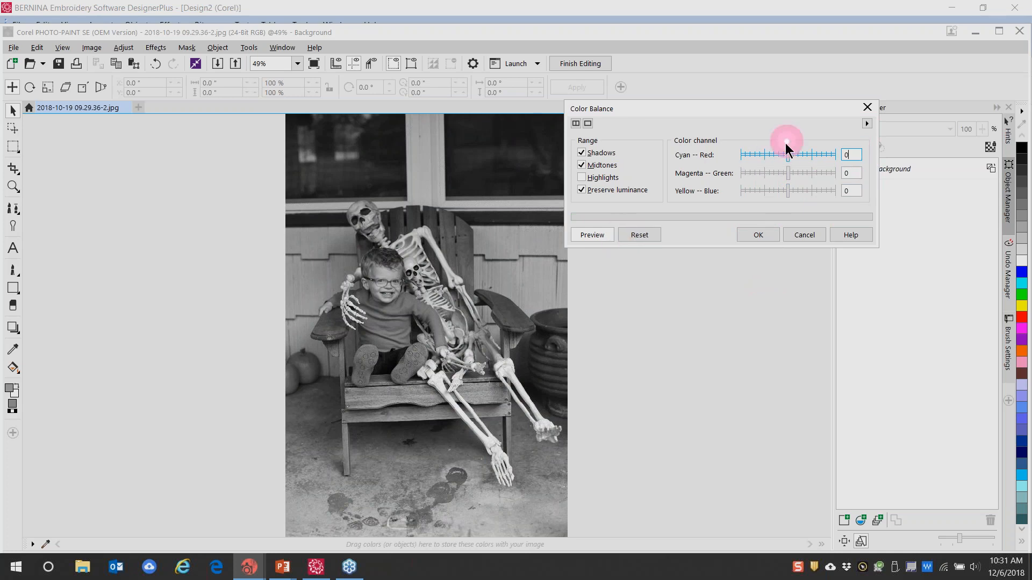
pyautogui.moveTo(789, 157); pyautogui.dragTo(808, 155)
pyautogui.moveTo(787, 196); pyautogui.dragTo(770, 193)
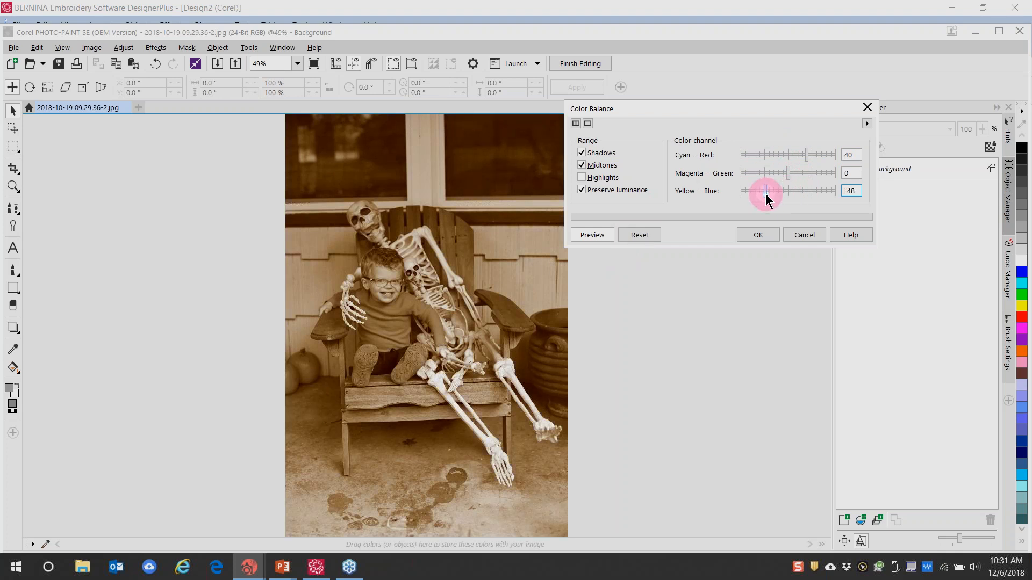
pyautogui.moveTo(769, 193)
pyautogui.mouseDown()
pyautogui.moveTo(791, 193)
pyautogui.moveTo(774, 197)
pyautogui.mouseUp()
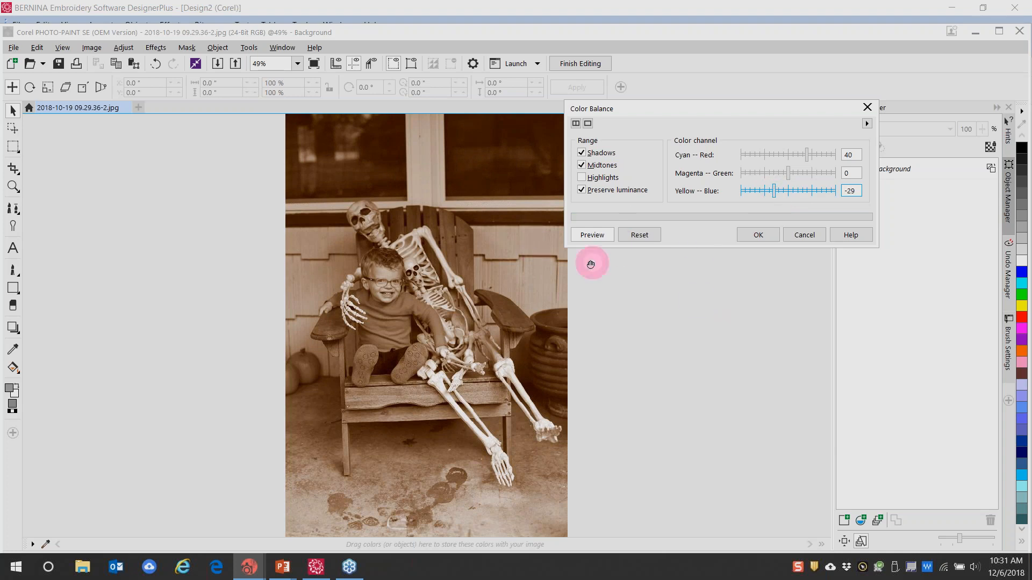
pyautogui.click(751, 237)
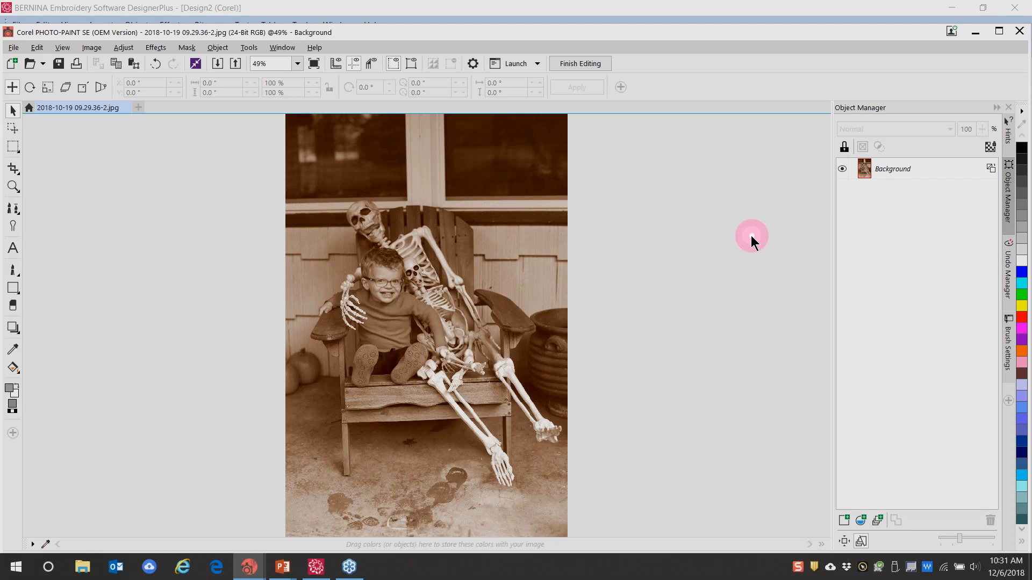
pyautogui.click(124, 108)
# Discard the sepia photo's changes and close the empty PHOTO-PAINT window
pyautogui.click(535, 338)
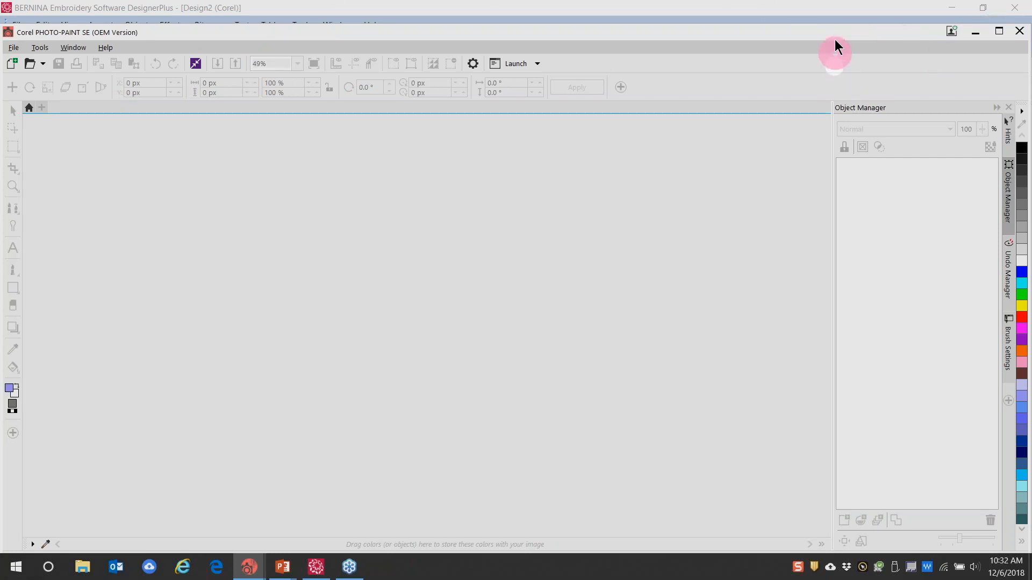
pyautogui.moveTo(826, 39); pyautogui.dragTo(782, 35)
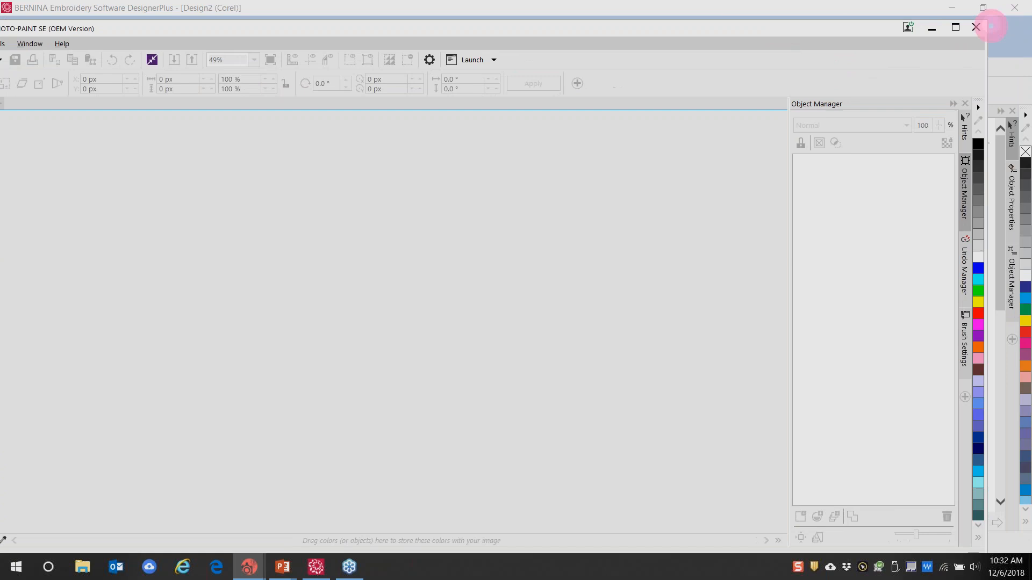
pyautogui.click(975, 31)
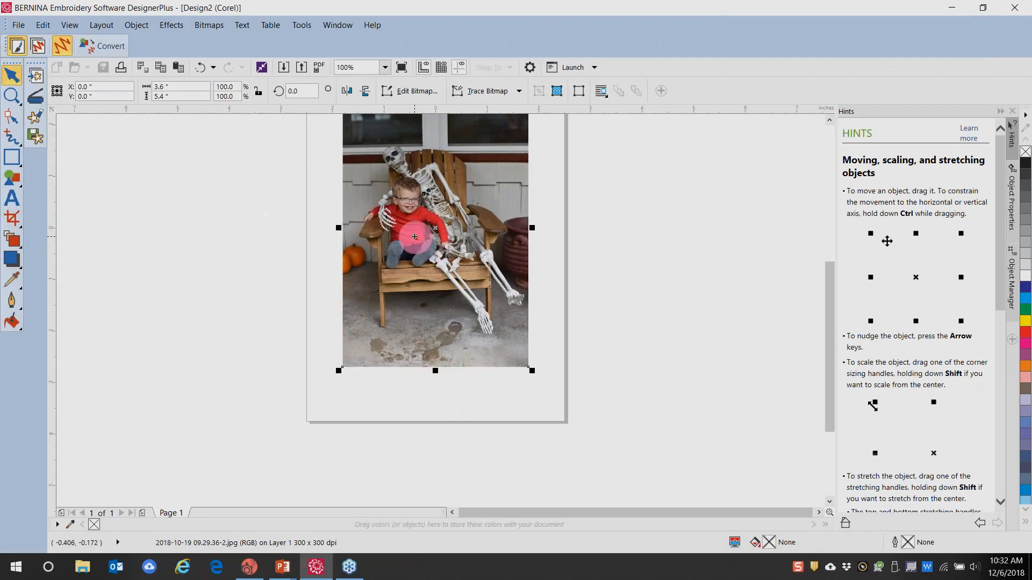
# Replace the skeleton photo with Sailboat.JPG on the page and open it for bitmap editing
pyautogui.press('Delete')
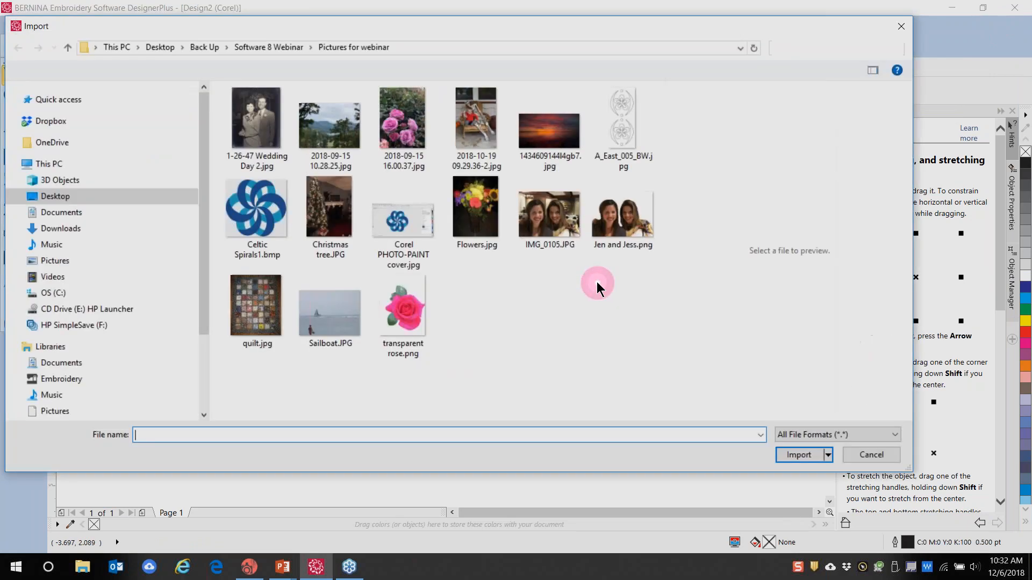
pyautogui.click(332, 323)
pyautogui.click(812, 476)
pyautogui.click(440, 284)
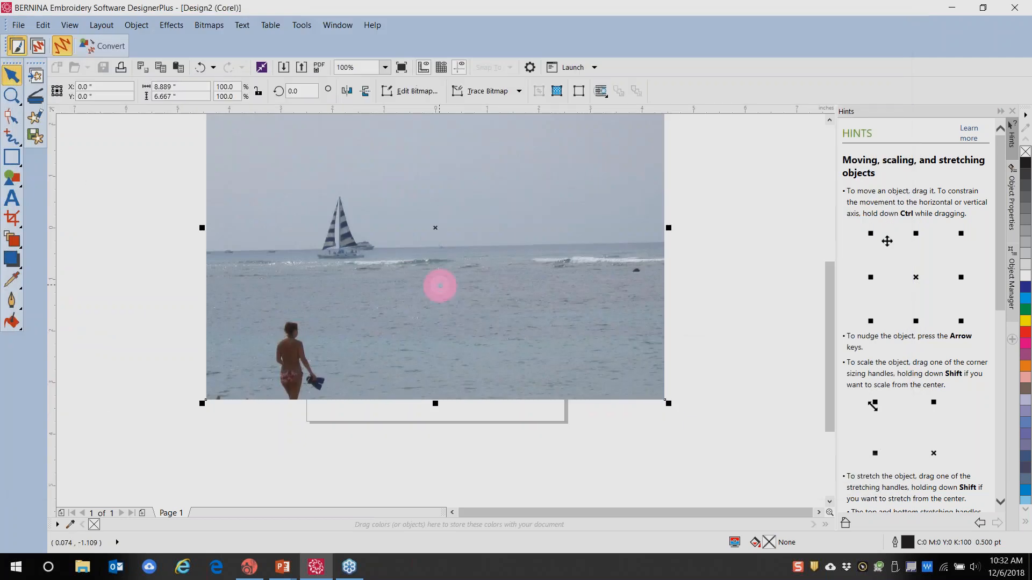
pyautogui.click(37, 118)
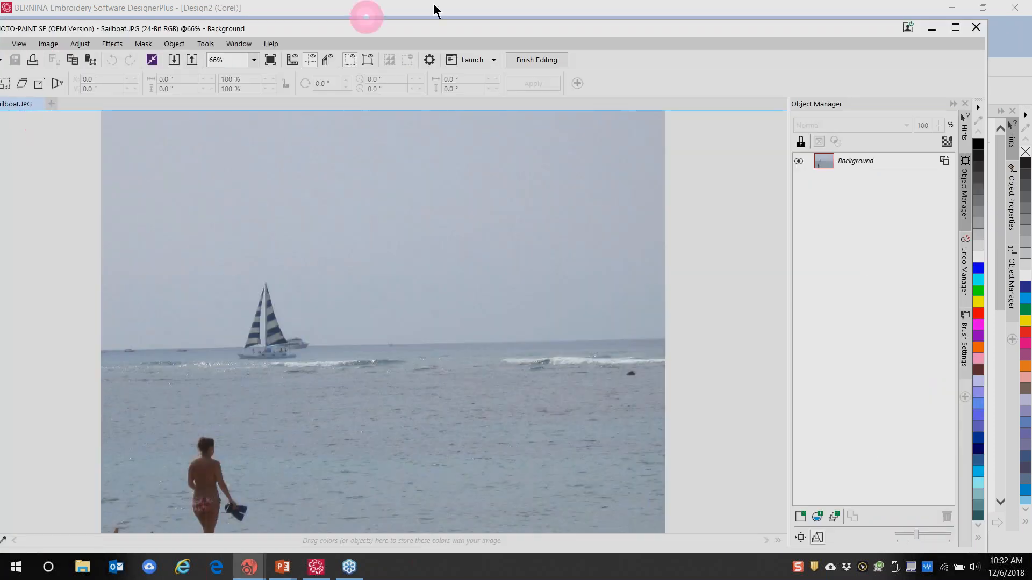
# Maximize PHOTO-PAINT and set the Clone brush to size 33 with a soft round nib
pyautogui.click(955, 26)
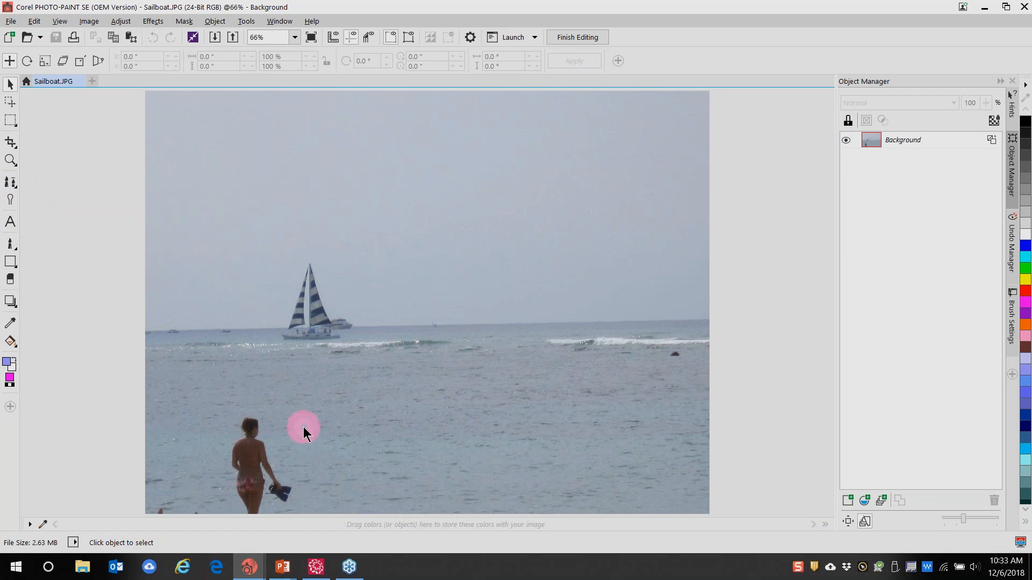
pyautogui.click(10, 180)
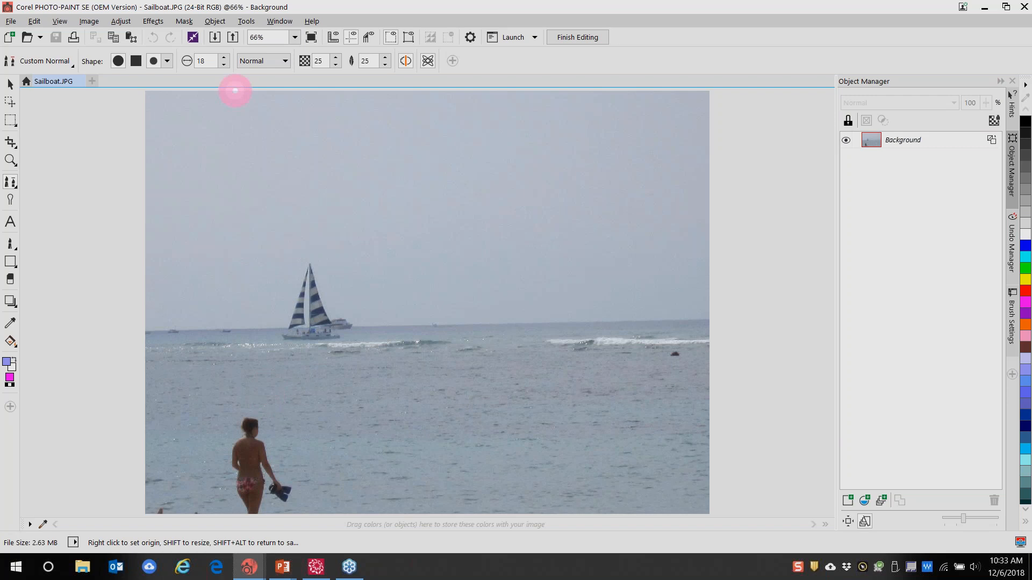
pyautogui.click(214, 60)
pyautogui.click(223, 57)
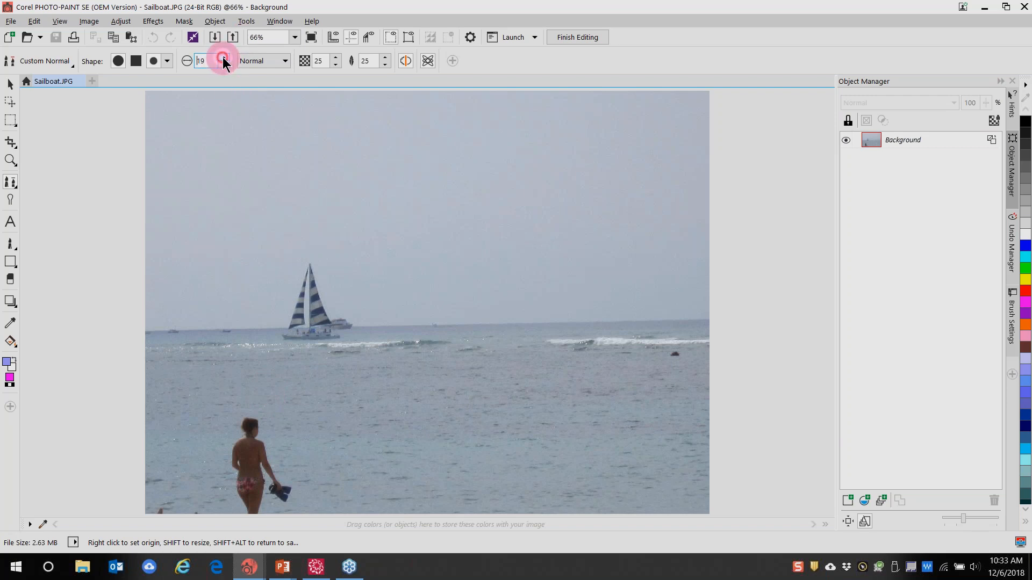
pyautogui.click(223, 58)
pyautogui.click(223, 58)
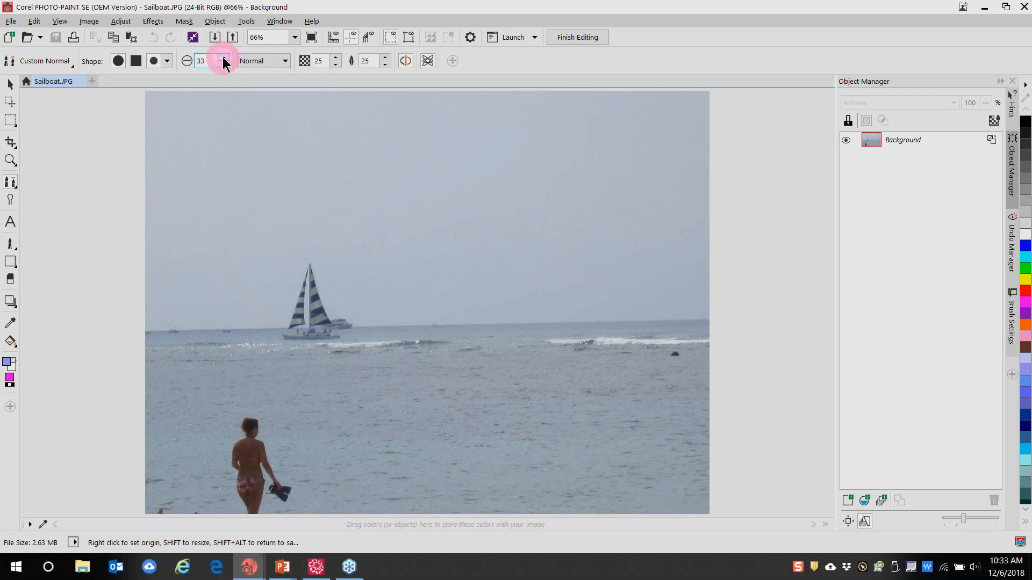
pyautogui.click(118, 61)
pyautogui.click(167, 61)
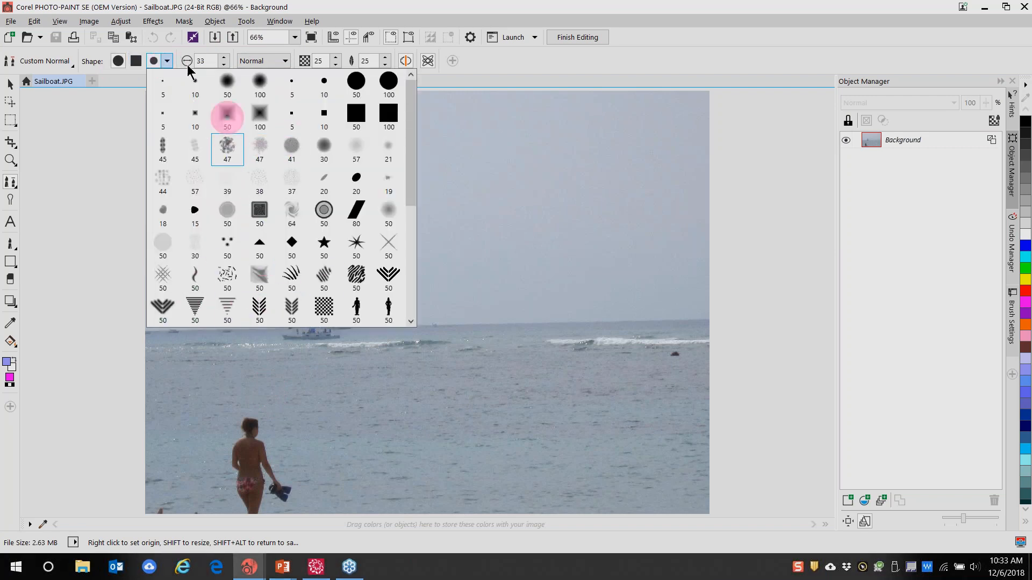
pyautogui.click(118, 62)
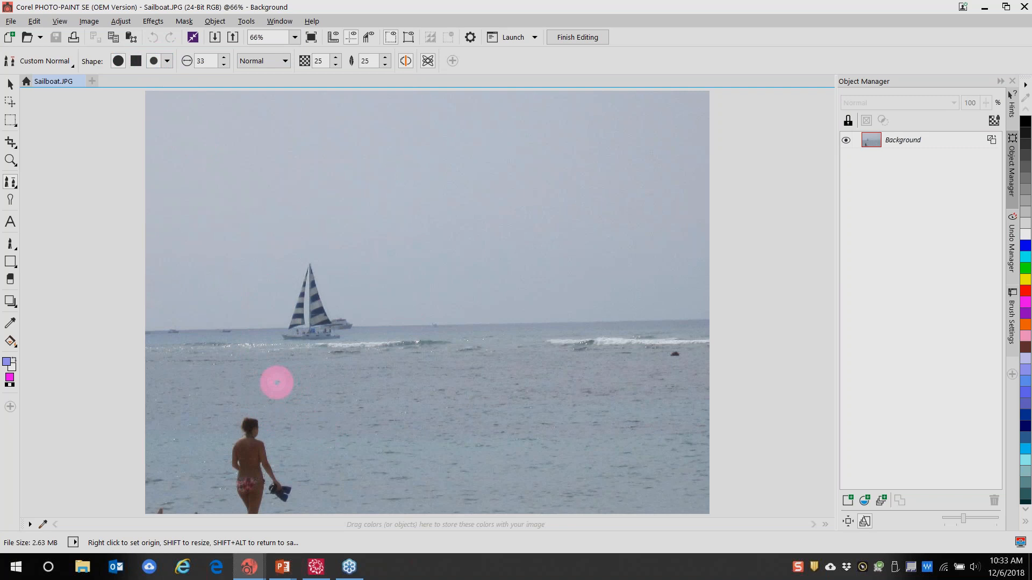
# Set the clone source on open water and clone water over the wading woman in several strokes
pyautogui.rightClick(276, 382)
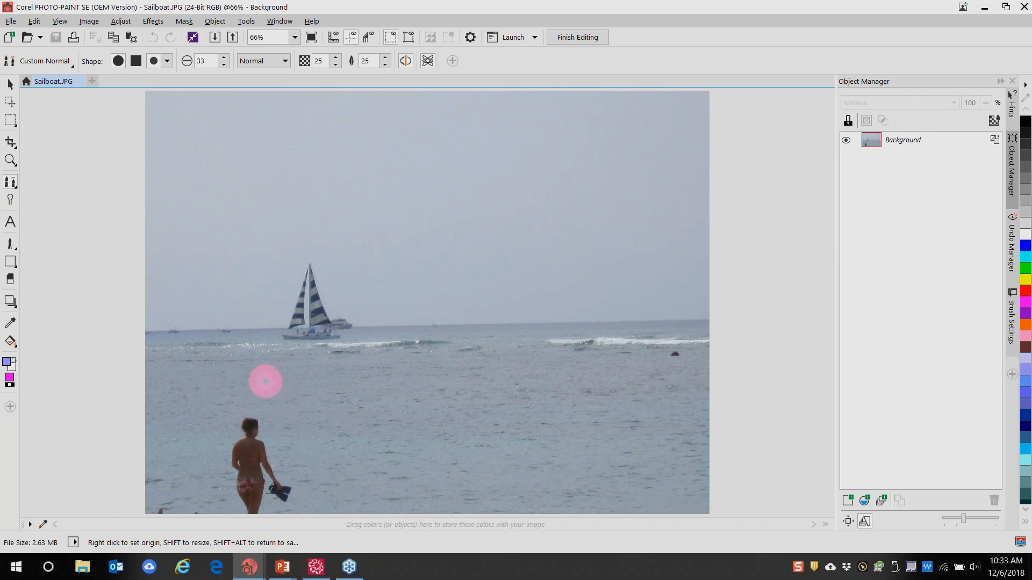
pyautogui.moveTo(255, 415)
pyautogui.mouseDown()
pyautogui.moveTo(258, 421)
pyautogui.moveTo(240, 438)
pyautogui.moveTo(264, 435)
pyautogui.moveTo(260, 446)
pyautogui.moveTo(247, 458)
pyautogui.moveTo(244, 445)
pyautogui.moveTo(222, 454)
pyautogui.moveTo(238, 445)
pyautogui.moveTo(263, 458)
pyautogui.moveTo(264, 447)
pyautogui.moveTo(284, 487)
pyautogui.moveTo(269, 496)
pyautogui.moveTo(294, 501)
pyautogui.moveTo(284, 504)
pyautogui.moveTo(208, 431)
pyautogui.moveTo(195, 419)
pyautogui.mouseUp()
pyautogui.click(183, 427)
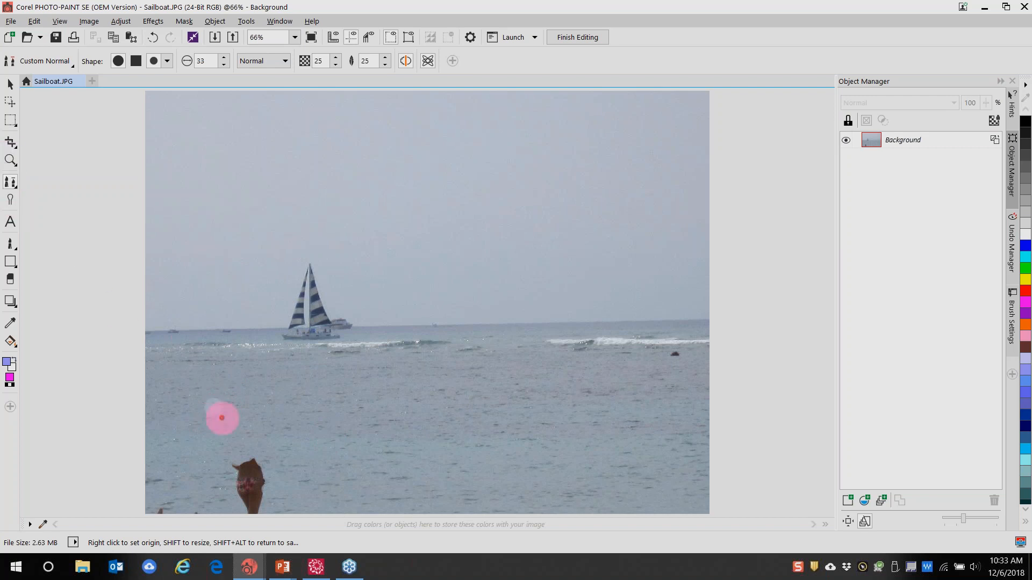
pyautogui.click(10, 83)
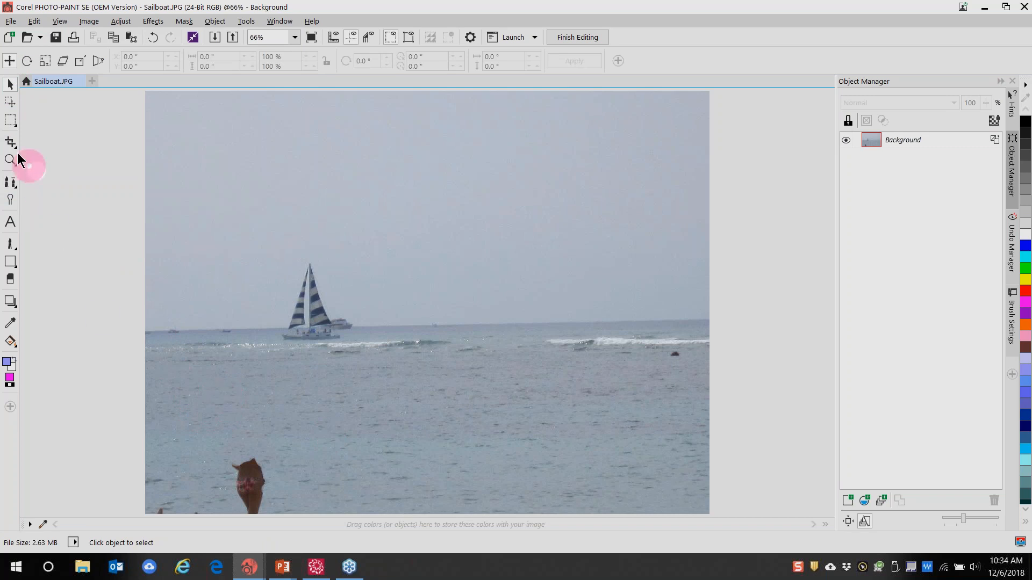
pyautogui.click(11, 182)
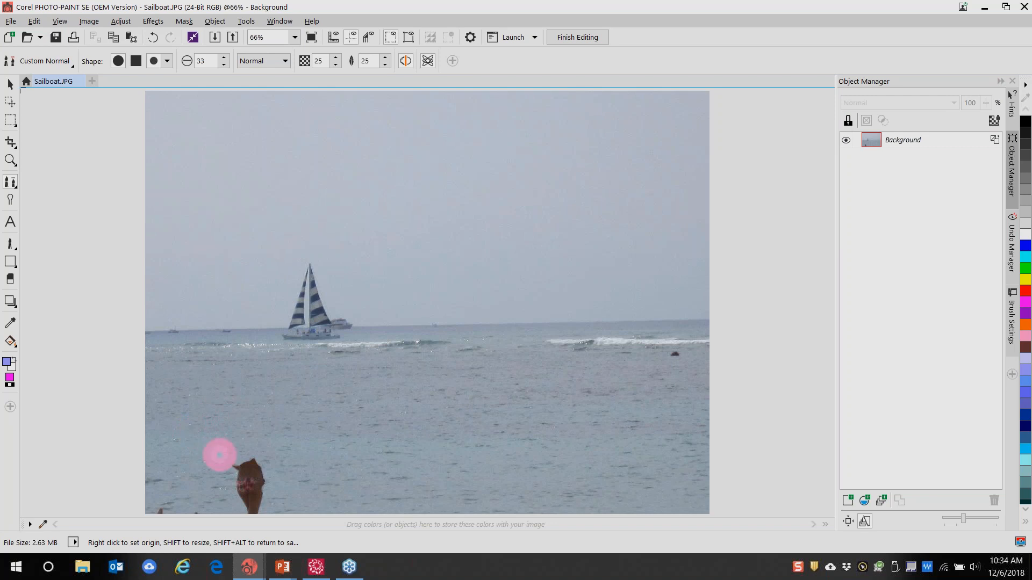
pyautogui.moveTo(218, 453)
pyautogui.mouseDown()
pyautogui.moveTo(251, 461)
pyautogui.moveTo(253, 472)
pyautogui.moveTo(219, 489)
pyautogui.moveTo(254, 489)
pyautogui.moveTo(259, 507)
pyautogui.moveTo(281, 502)
pyautogui.moveTo(249, 516)
pyautogui.moveTo(161, 506)
pyautogui.moveTo(209, 490)
pyautogui.mouseUp()
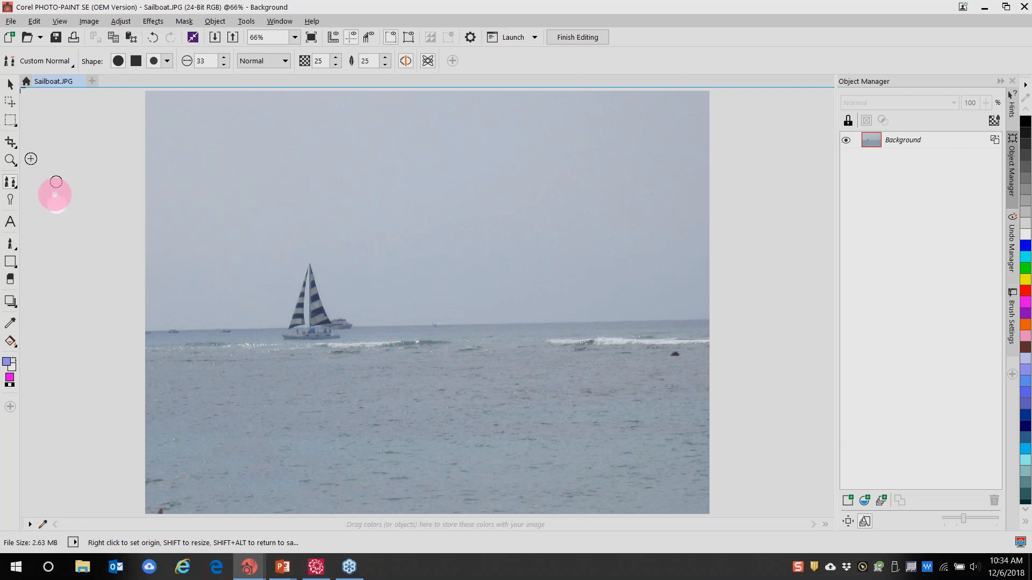
pyautogui.click(10, 83)
pyautogui.click(264, 450)
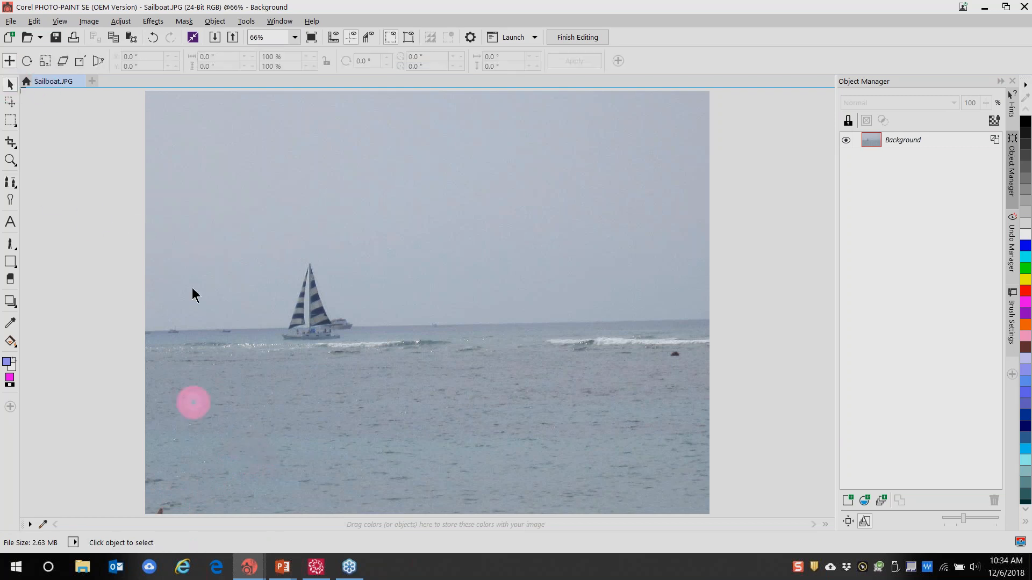
pyautogui.click(10, 183)
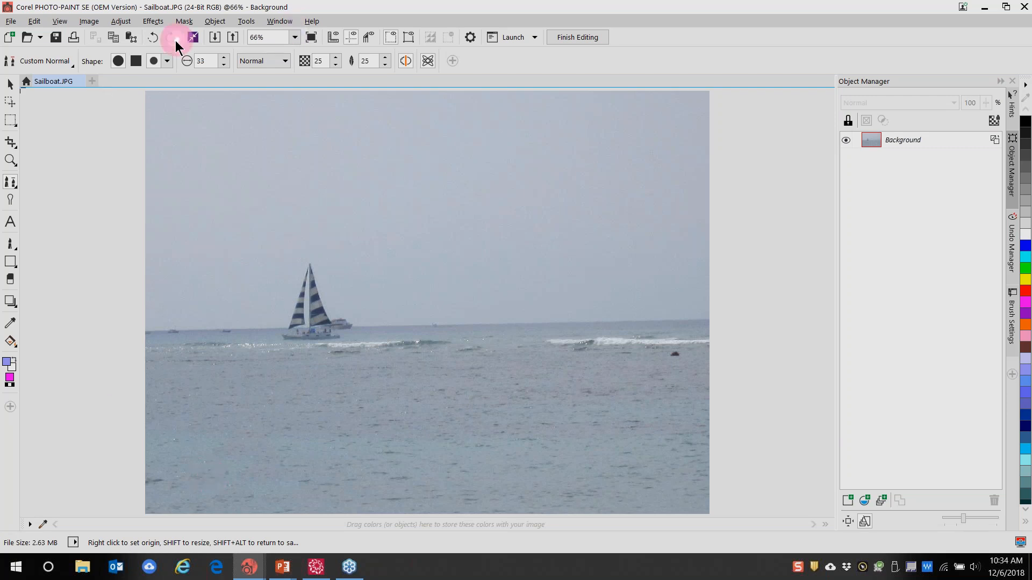
# Close Sailboat.JPG without saving and minimize PHOTO-PAINT
pyautogui.click(80, 82)
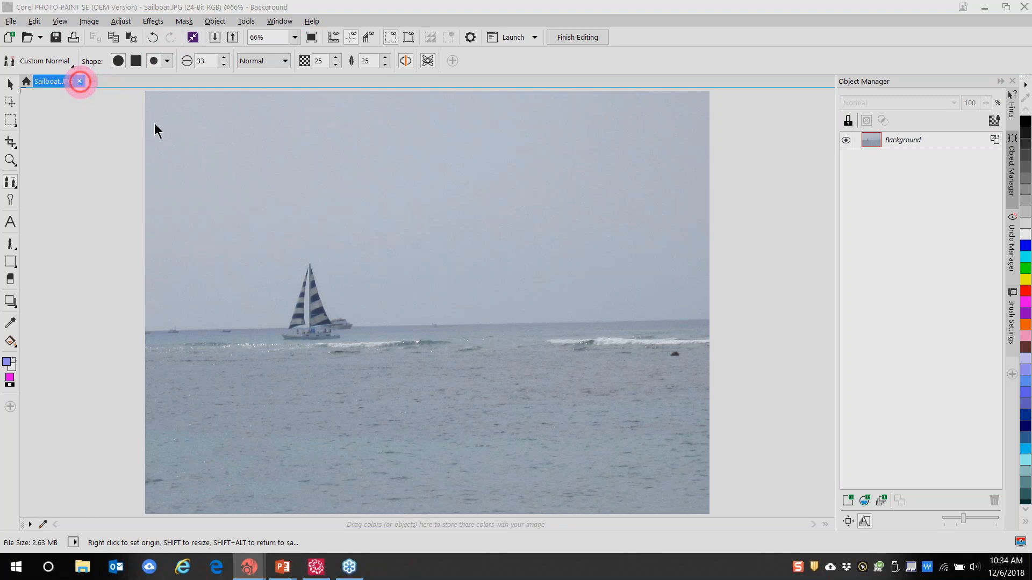
pyautogui.click(505, 313)
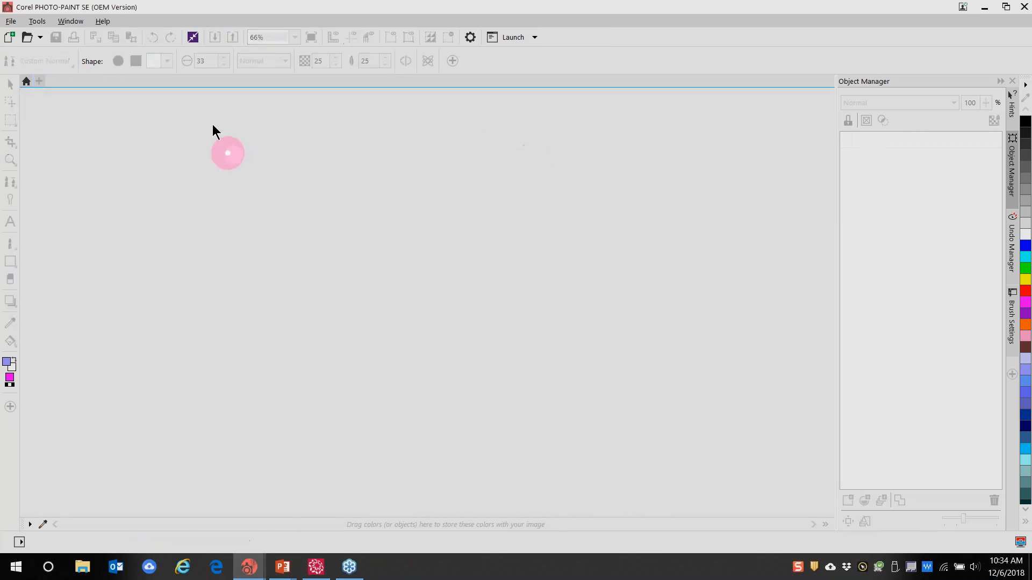
pyautogui.click(986, 11)
# Delete the sailboat photo from Design2 and bring up the Import window with Ctrl+I
pyautogui.click(433, 295)
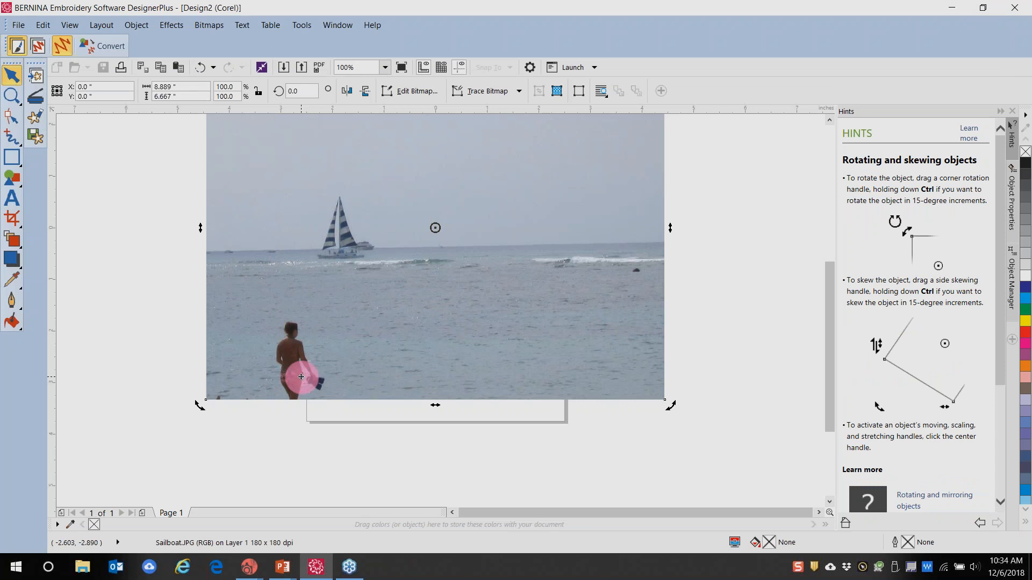
pyautogui.press('Delete')
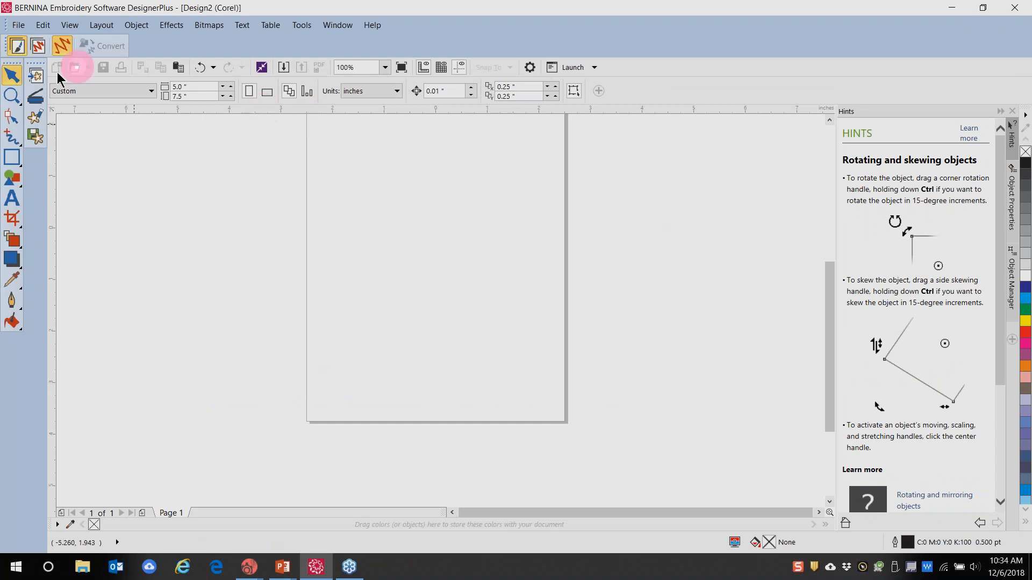
pyautogui.click(391, 231)
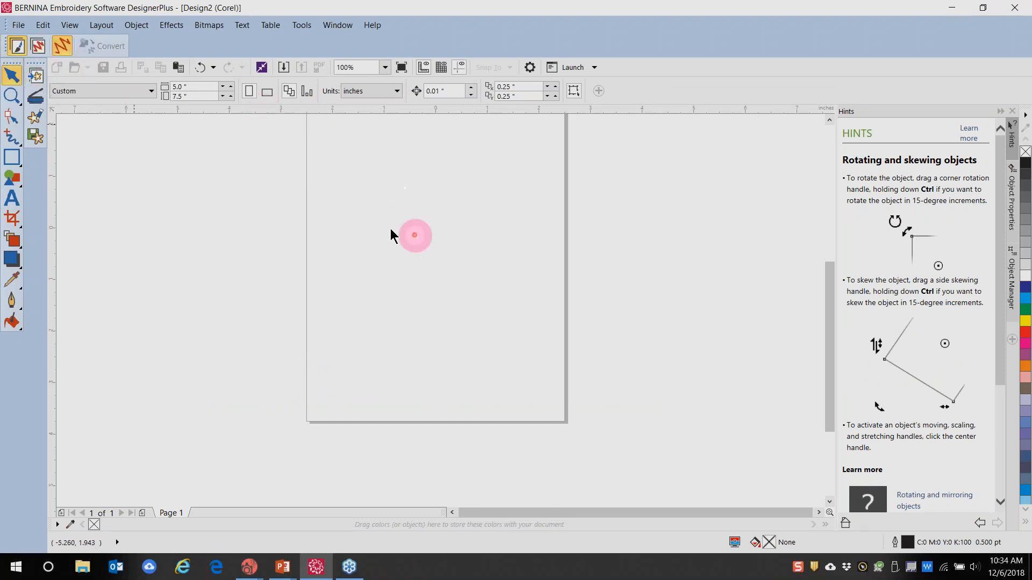
pyautogui.hotkey('ctrl', 'i')
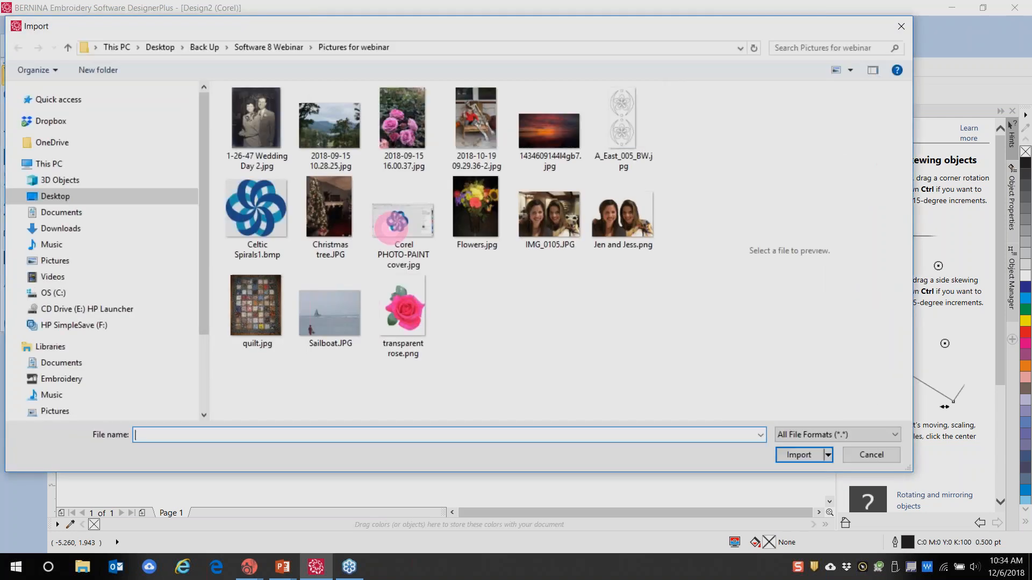
# Import Christmas tree.JPG and place it on the Design2 page
pyautogui.click(338, 219)
pyautogui.click(799, 455)
pyautogui.click(341, 250)
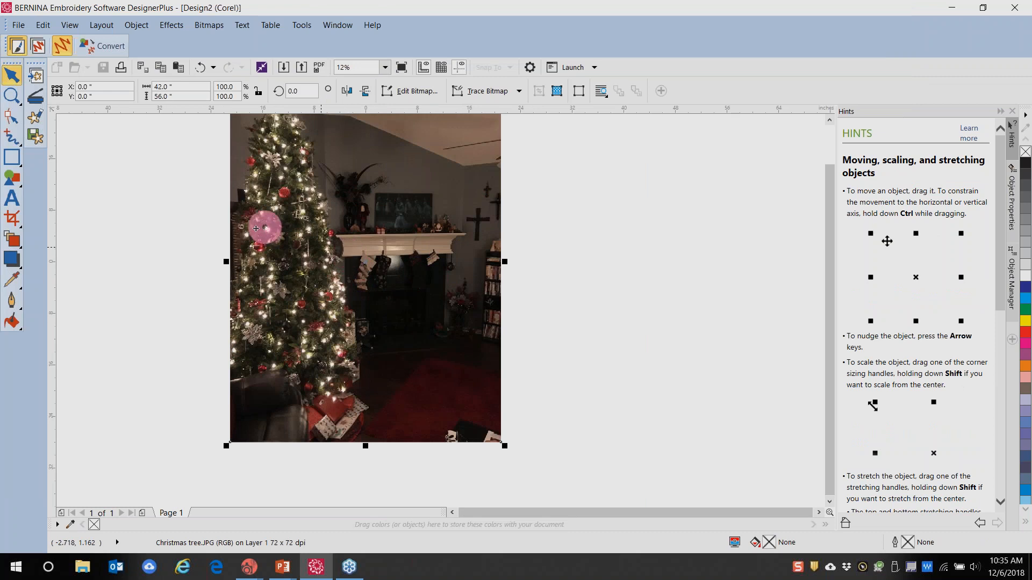
# Send the Christmas tree photo to PHOTO-PAINT with Edit Bitmap
pyautogui.click(34, 114)
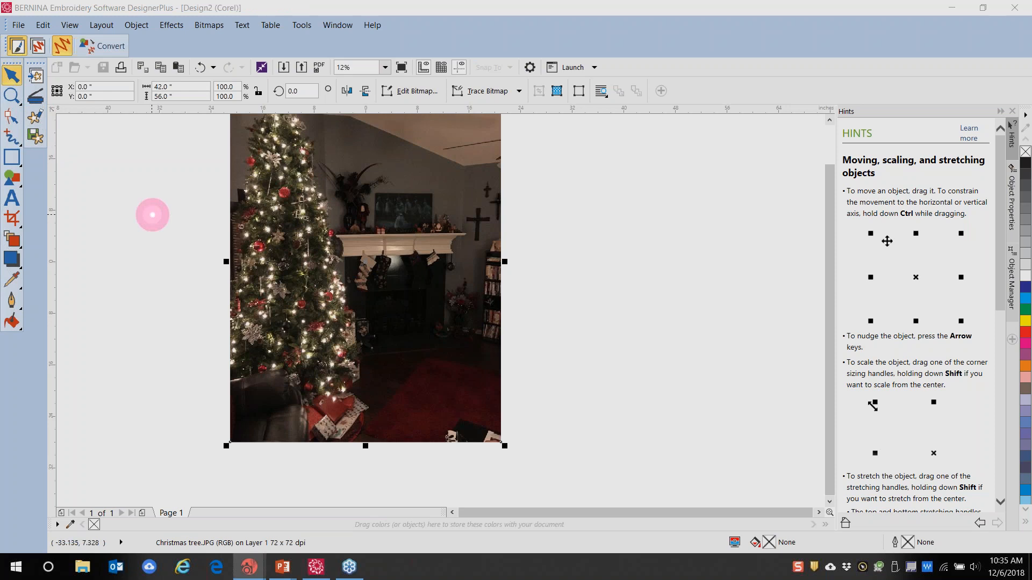
pyautogui.moveTo(250, 574)
pyautogui.click(303, 515)
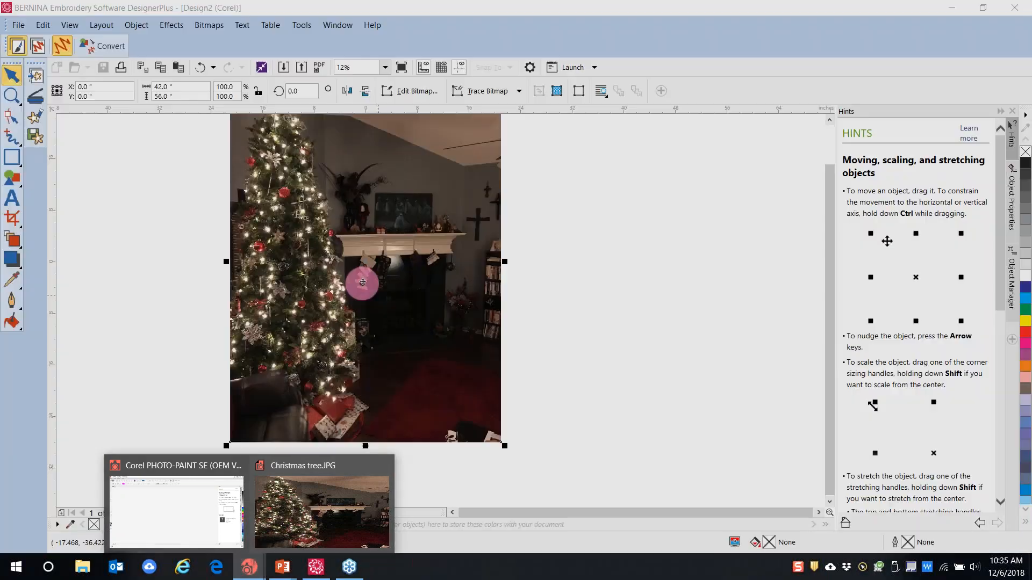
pyautogui.click(194, 522)
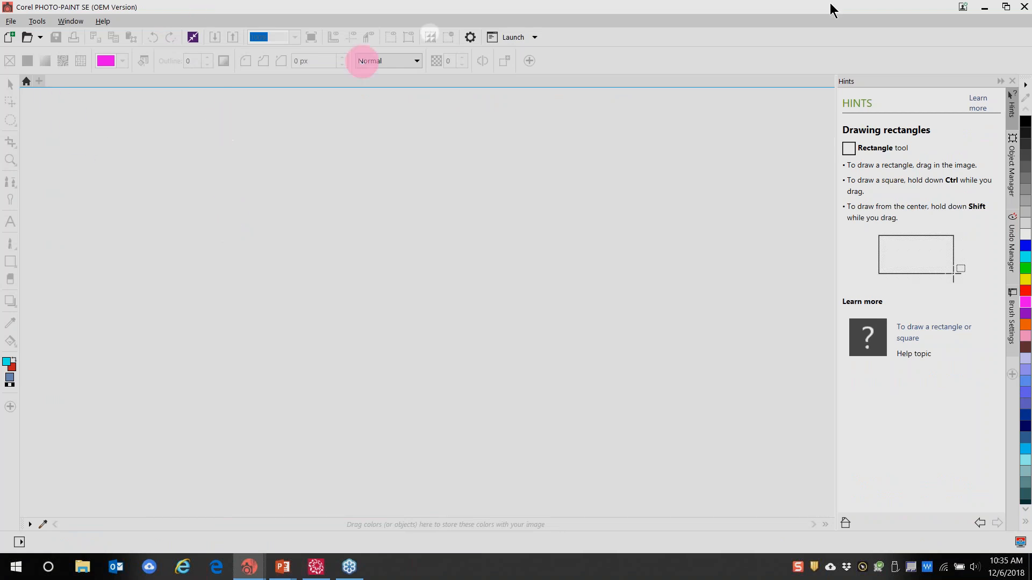
pyautogui.click(986, 11)
pyautogui.click(882, 38)
pyautogui.click(35, 117)
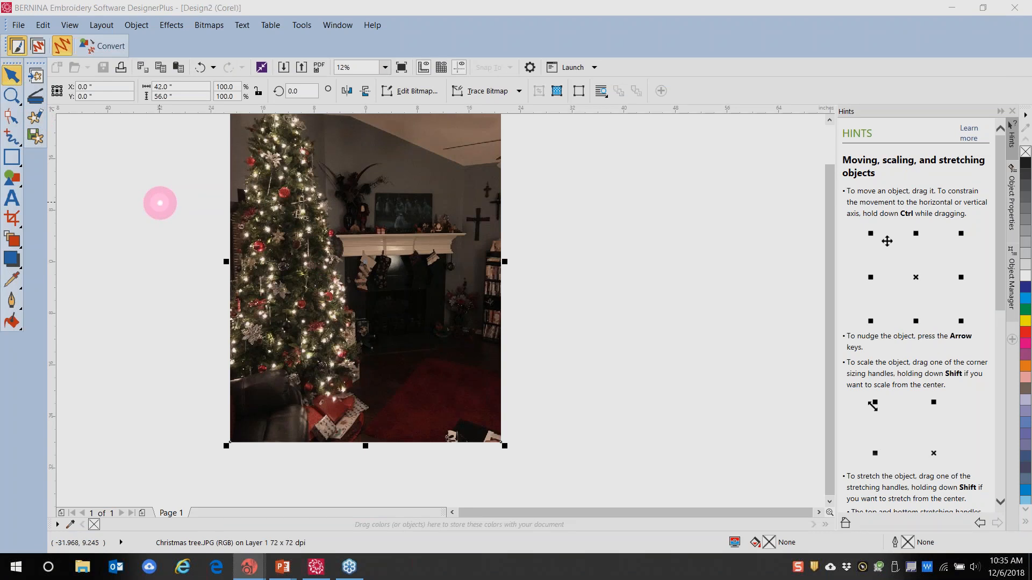
# Bring forward the PHOTO-PAINT window showing Christmas tree.JPG
pyautogui.click(250, 571)
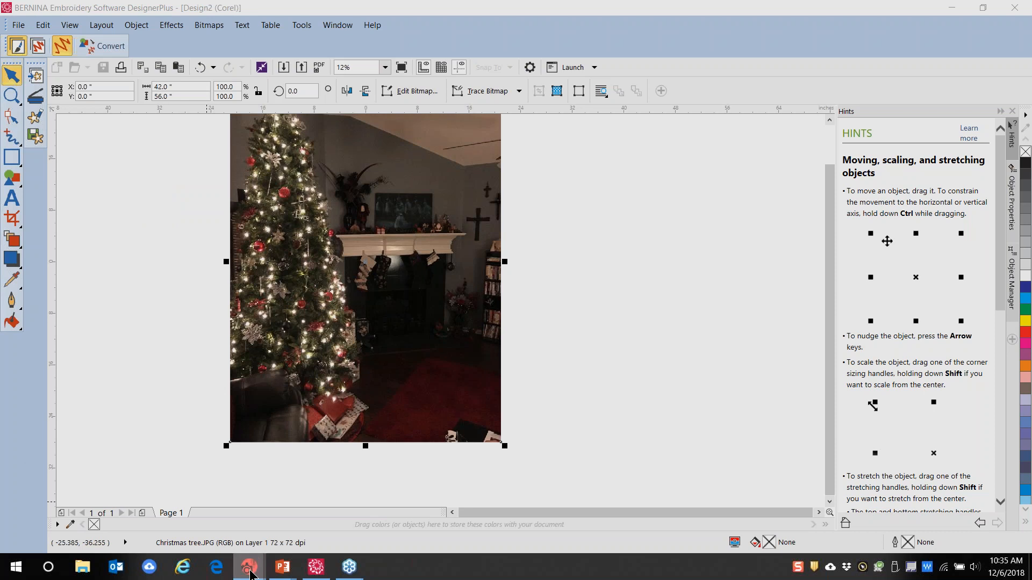
pyautogui.click(389, 498)
pyautogui.scroll(2, 509, 281)
pyautogui.scroll(-1, 509, 281)
pyautogui.scroll(1, 385, 248)
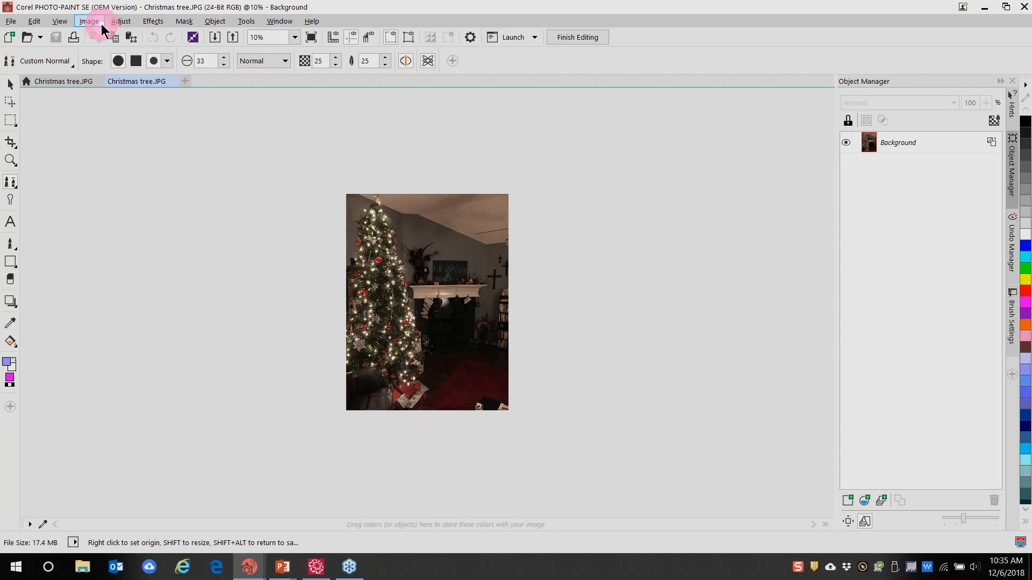
# Open the Image Adjustment Lab with a side-by-side before/after preview
pyautogui.click(119, 22)
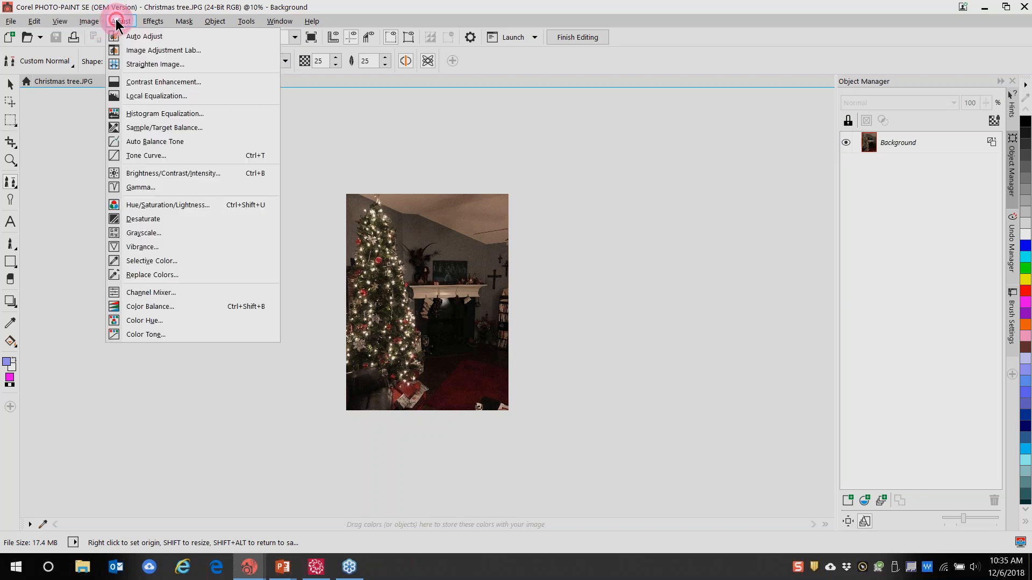
pyautogui.click(132, 52)
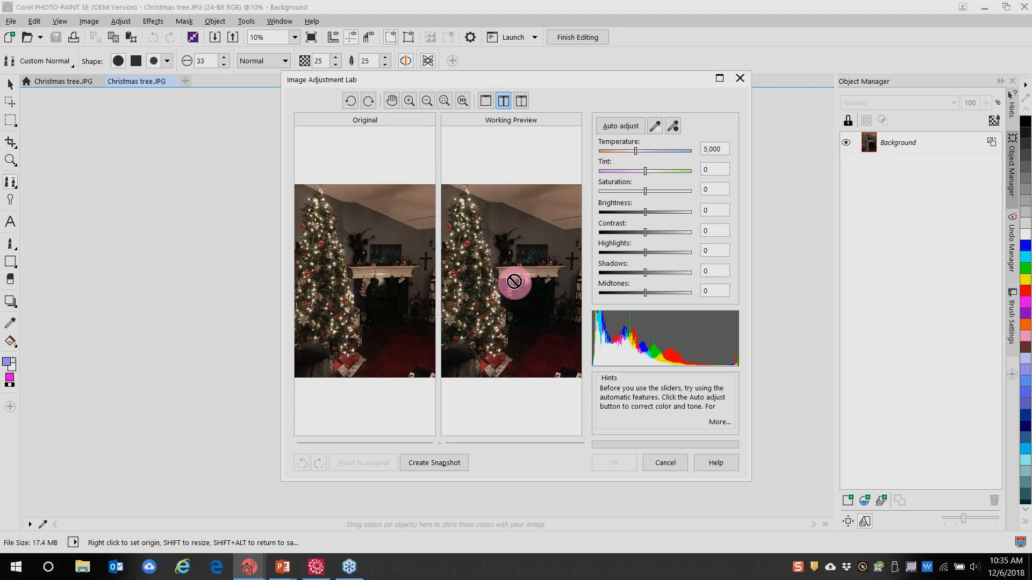
pyautogui.click(489, 103)
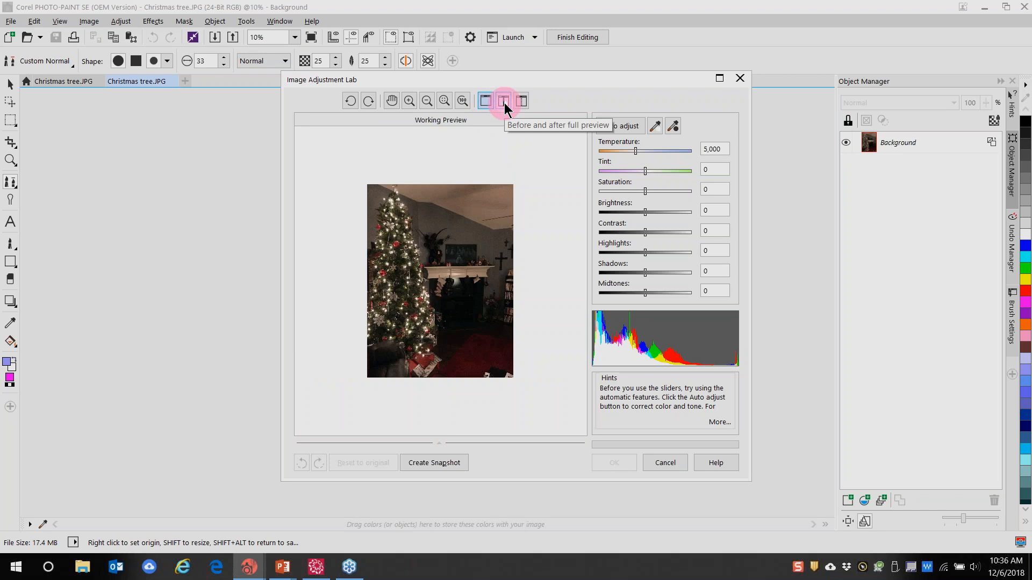
pyautogui.click(505, 105)
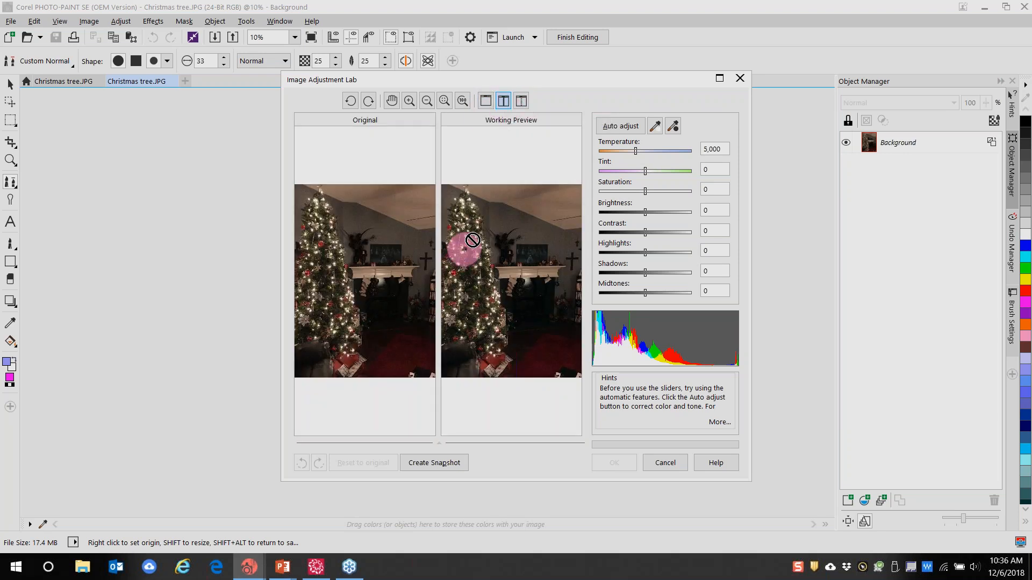
# Set Brightness to 40, Contrast to 23 and Highlights to 19
pyautogui.moveTo(645, 217); pyautogui.dragTo(649, 218)
pyautogui.moveTo(651, 214); pyautogui.dragTo(665, 217)
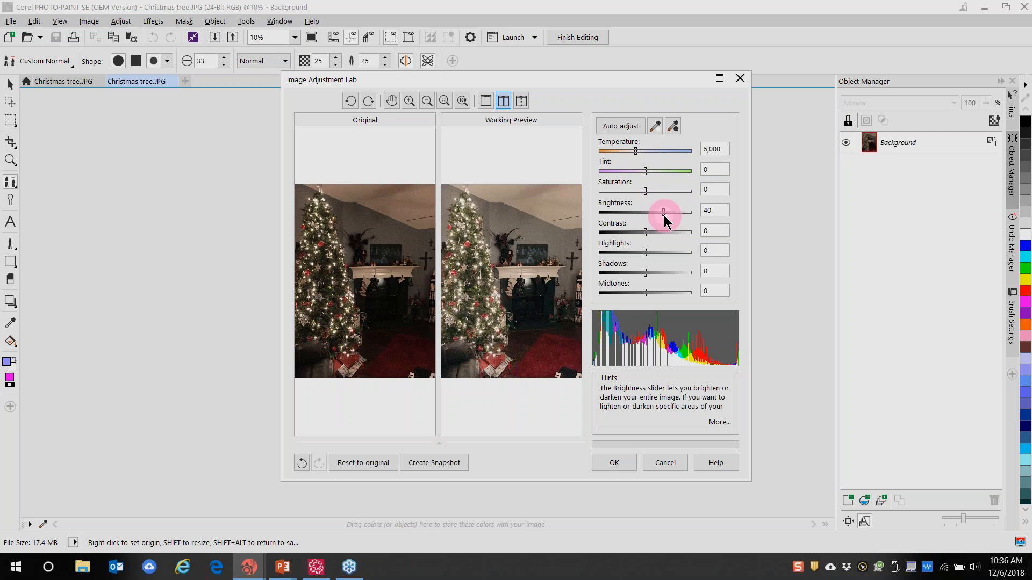
pyautogui.moveTo(644, 233); pyautogui.dragTo(656, 234)
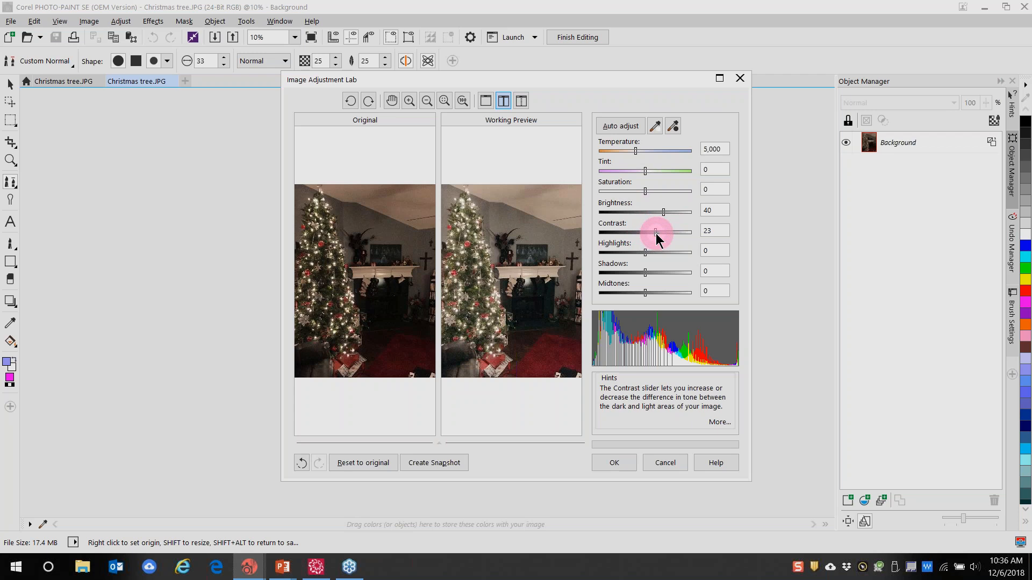
pyautogui.moveTo(648, 255); pyautogui.dragTo(656, 263)
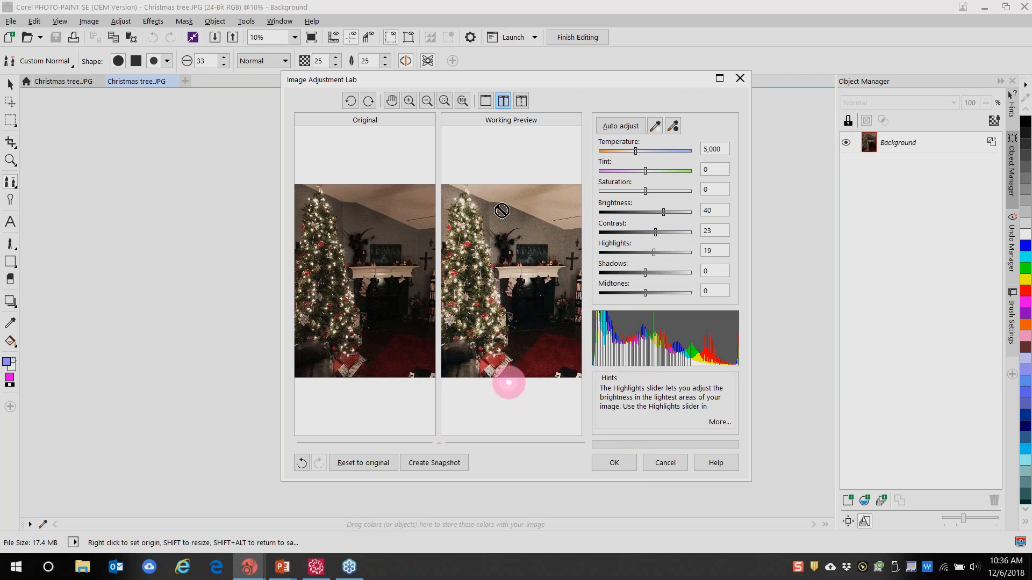
pyautogui.moveTo(551, 81); pyautogui.dragTo(542, 37)
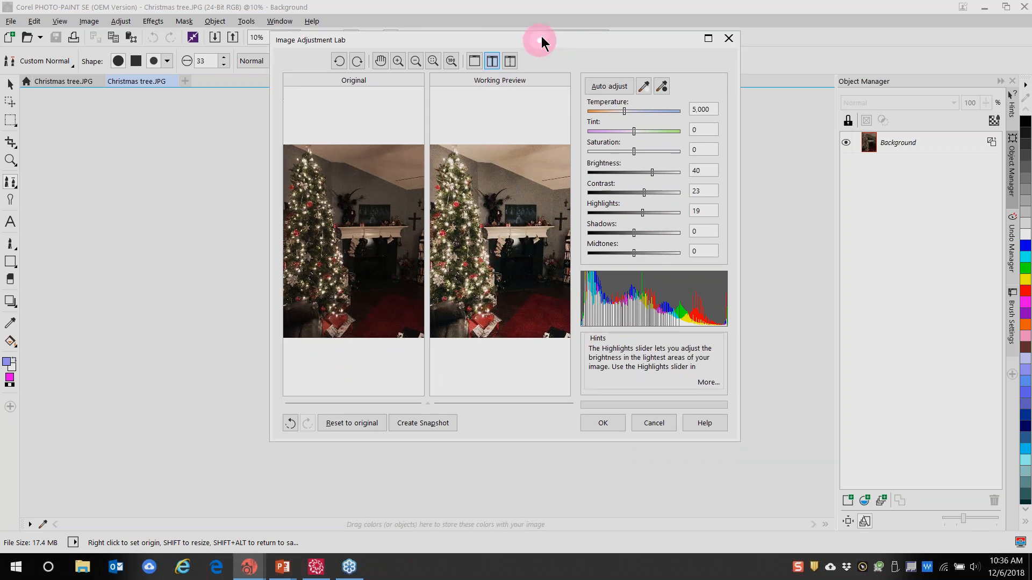
# Snapshot the current settings, then warm Temperature to 5,575 and raise Brightness to 62
pyautogui.click(436, 425)
pyautogui.click(312, 390)
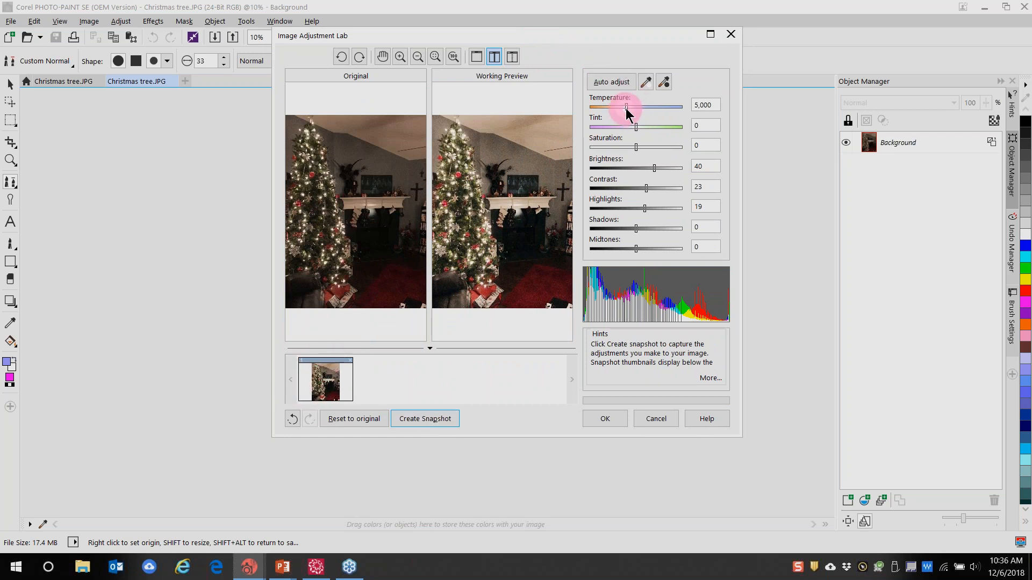
pyautogui.moveTo(626, 109); pyautogui.dragTo(636, 110)
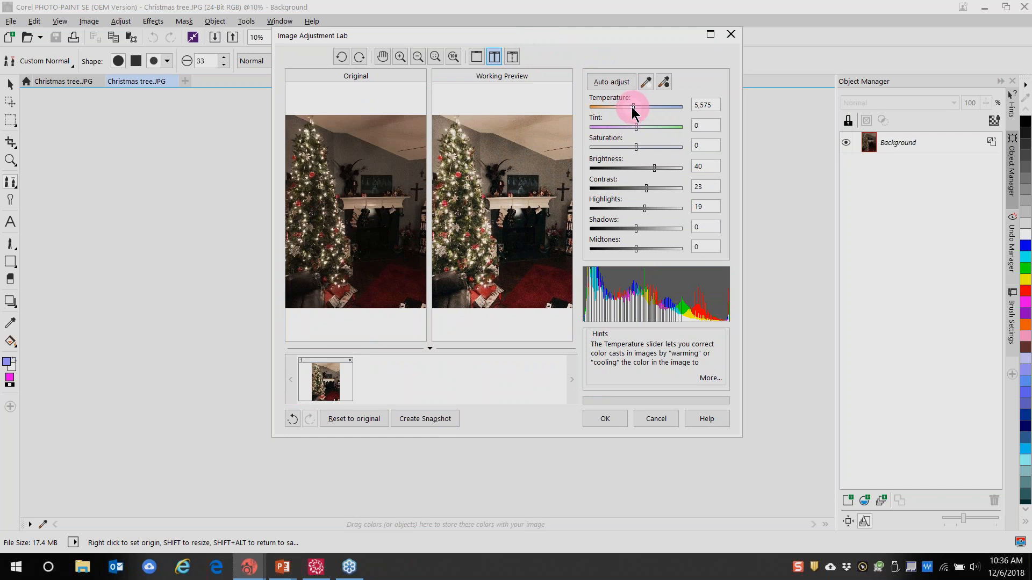
pyautogui.moveTo(654, 169); pyautogui.dragTo(666, 170)
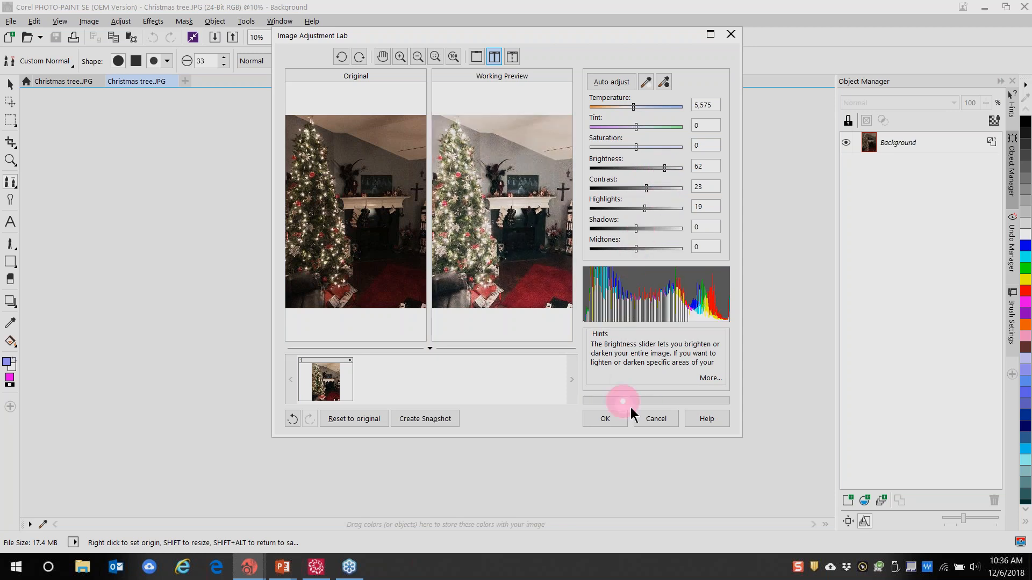
# Snapshot the new settings, compare both versions, and apply the brighter second one
pyautogui.click(428, 425)
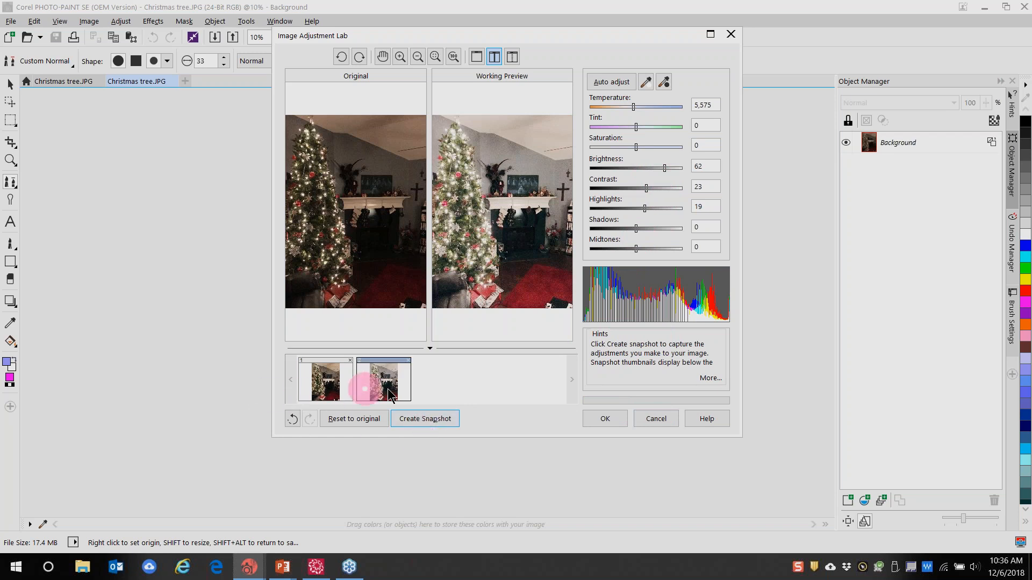
pyautogui.click(317, 387)
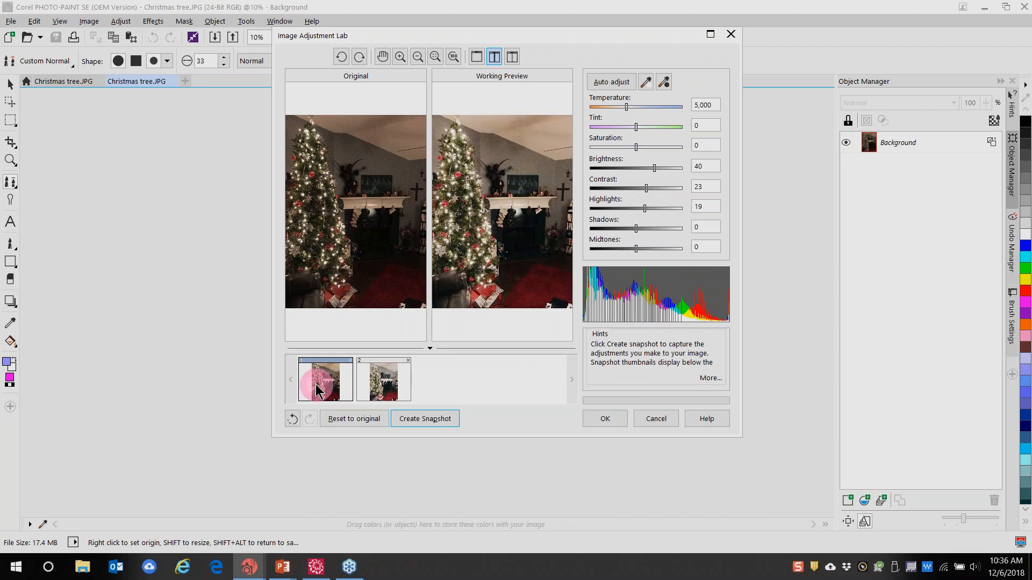
pyautogui.click(388, 386)
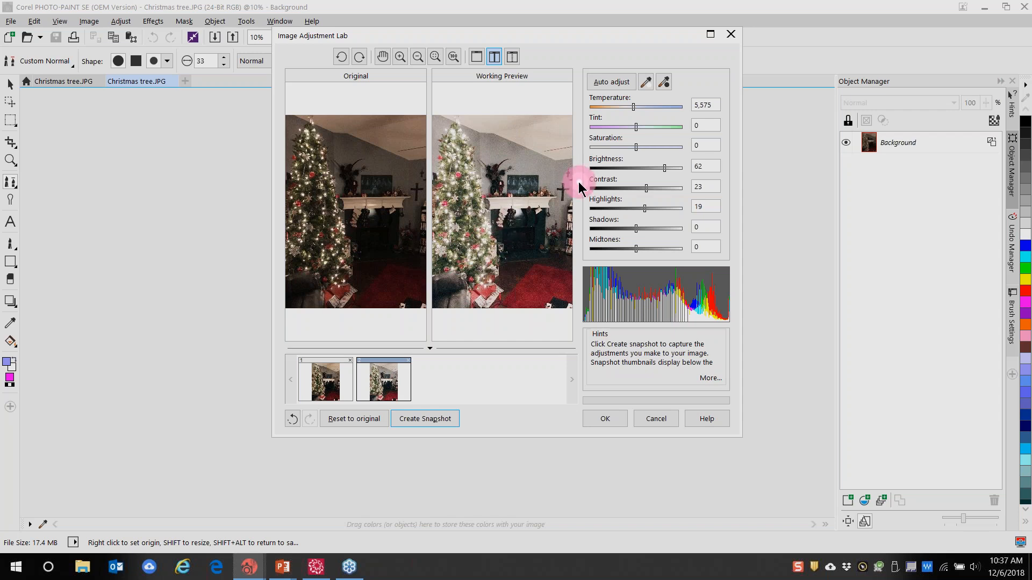
pyautogui.click(613, 424)
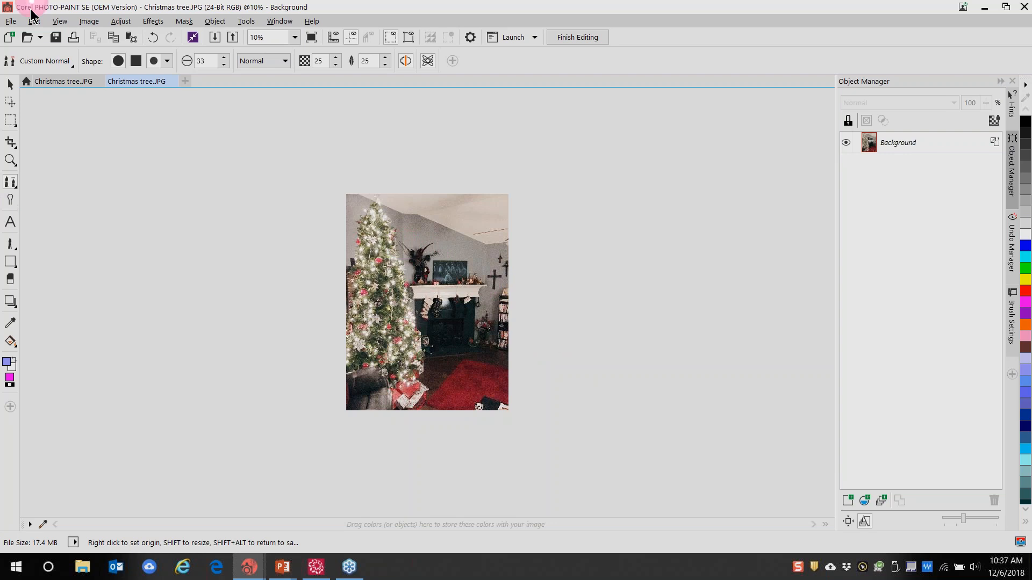
# Save the photo as the JPEG 'Lightened tree', accepting the export settings
pyautogui.click(12, 21)
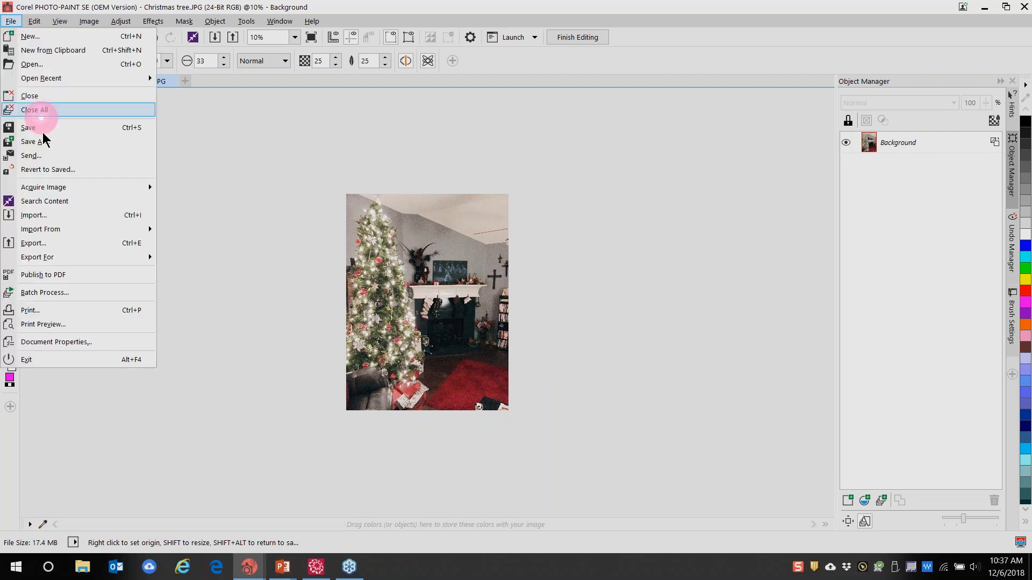
pyautogui.click(31, 142)
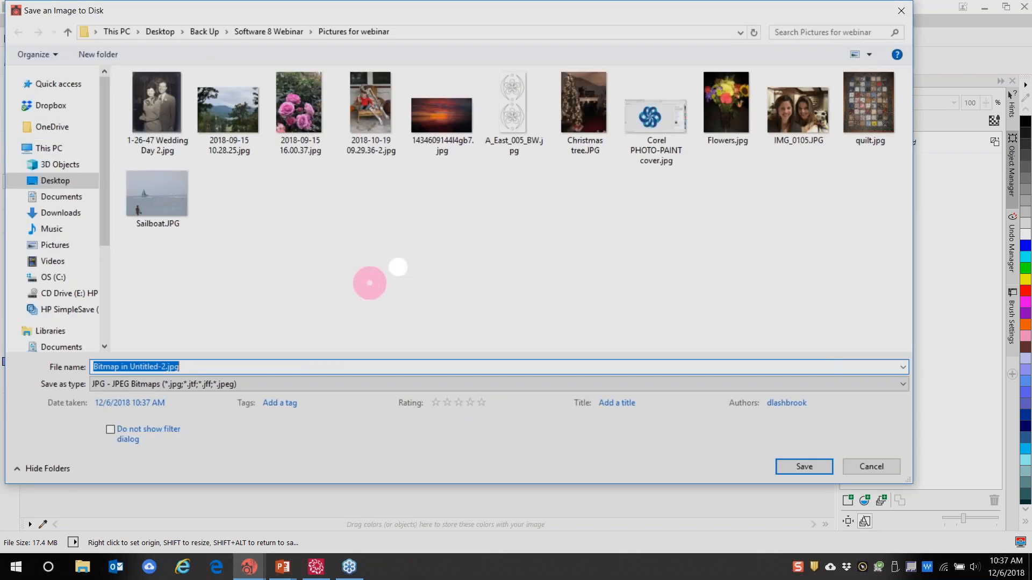
pyautogui.write('Lig')
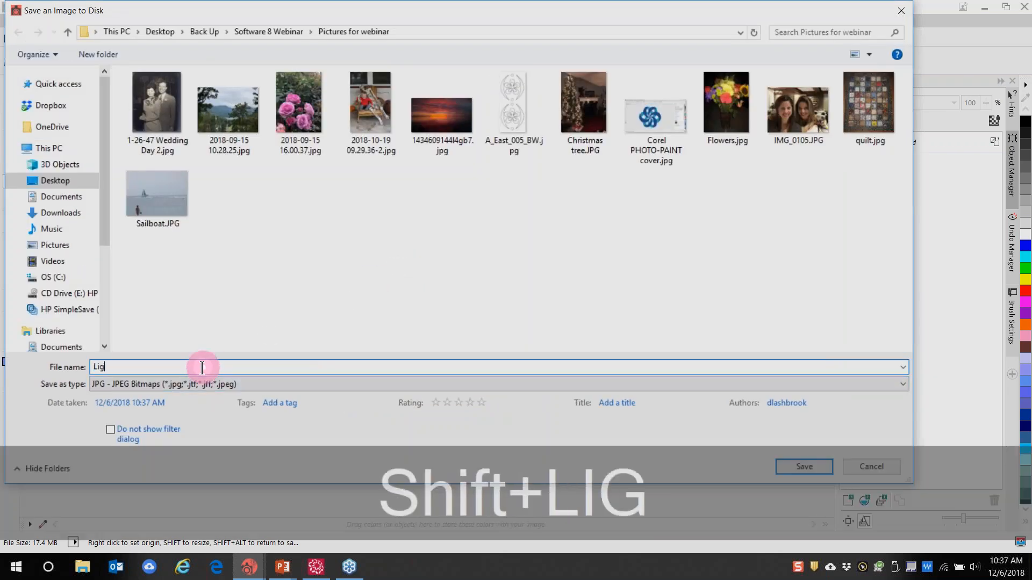
pyautogui.write('htened tree')
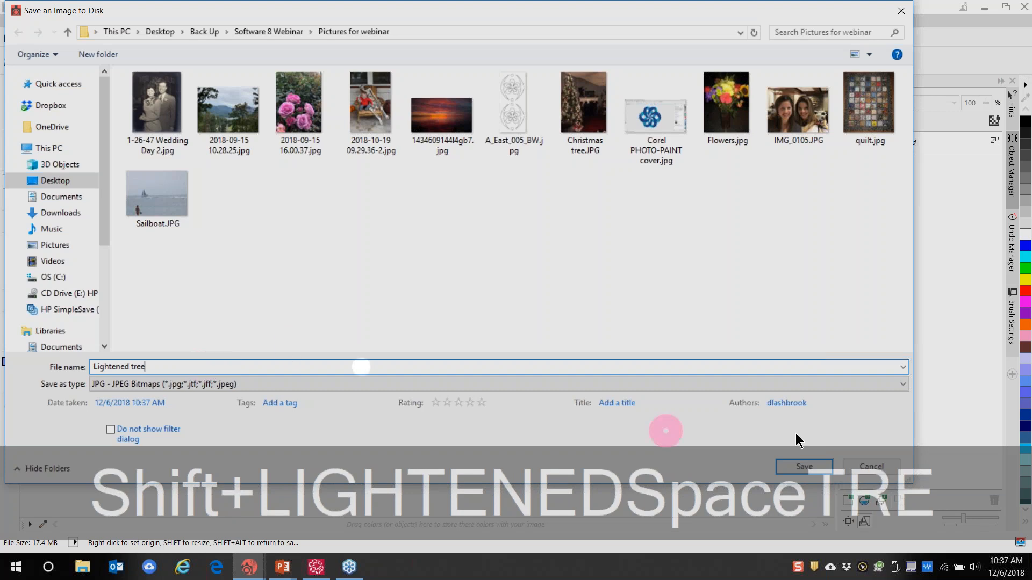
pyautogui.click(811, 467)
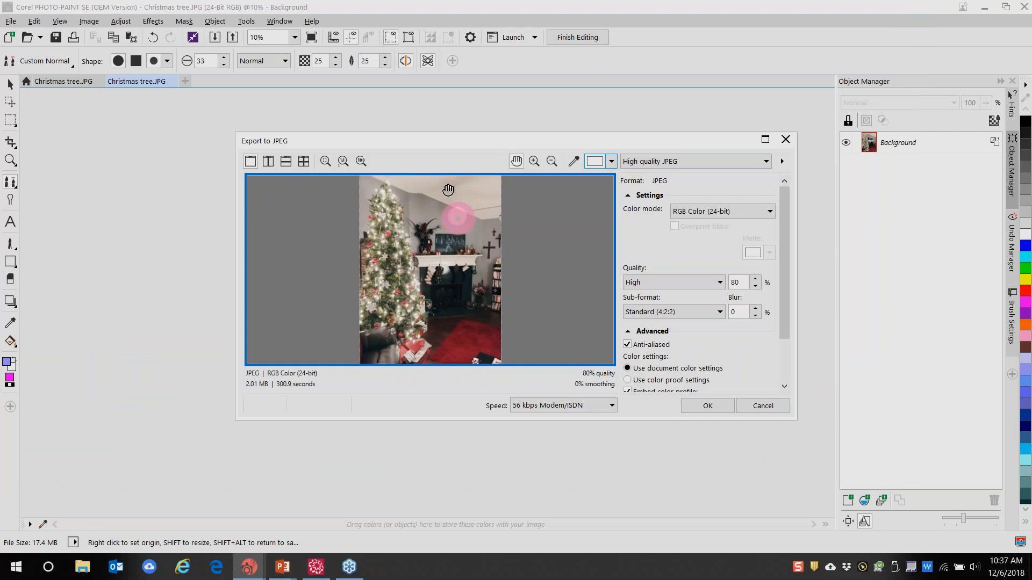
pyautogui.click(724, 407)
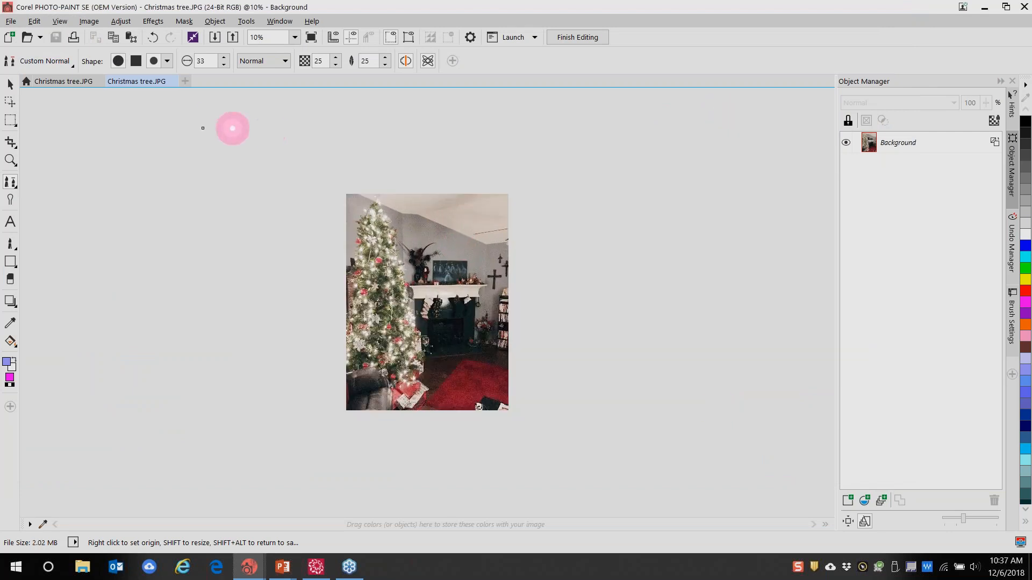
# Close both photo documents and delete the old Christmas tree photo in BERNINA
pyautogui.click(172, 81)
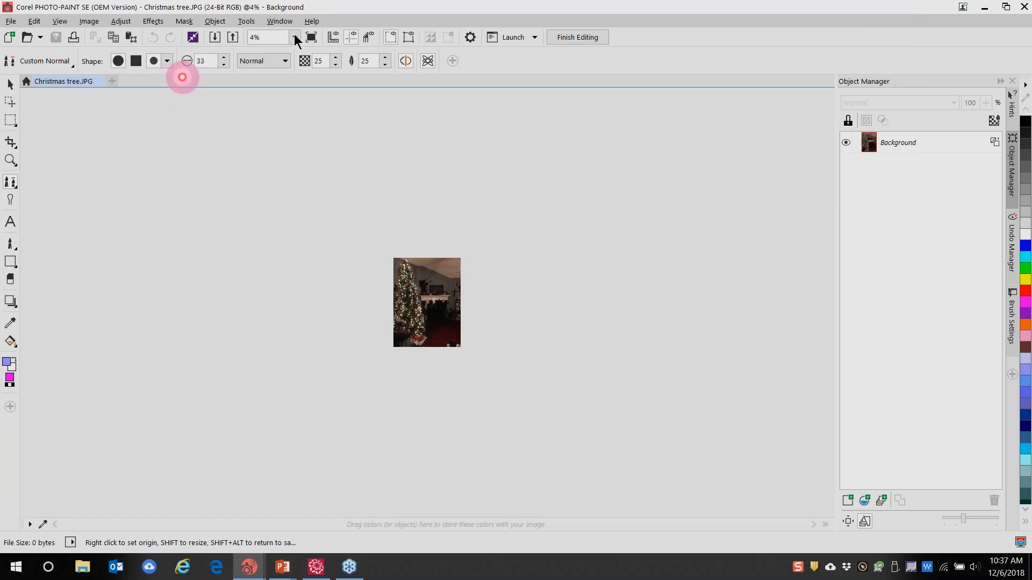
pyautogui.click(100, 81)
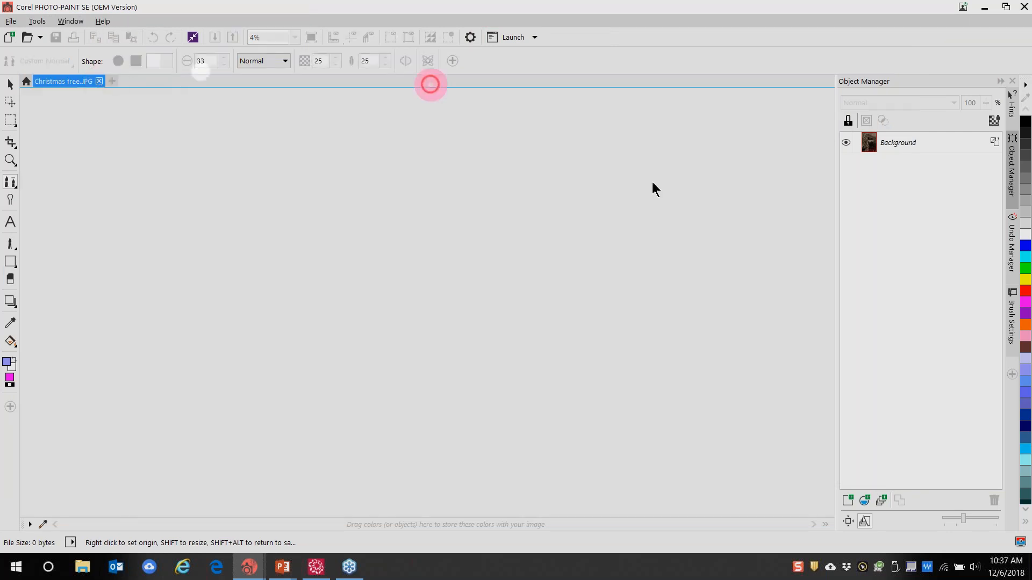
pyautogui.click(986, 10)
pyautogui.click(233, 259)
pyautogui.click(389, 286)
pyautogui.press('Delete')
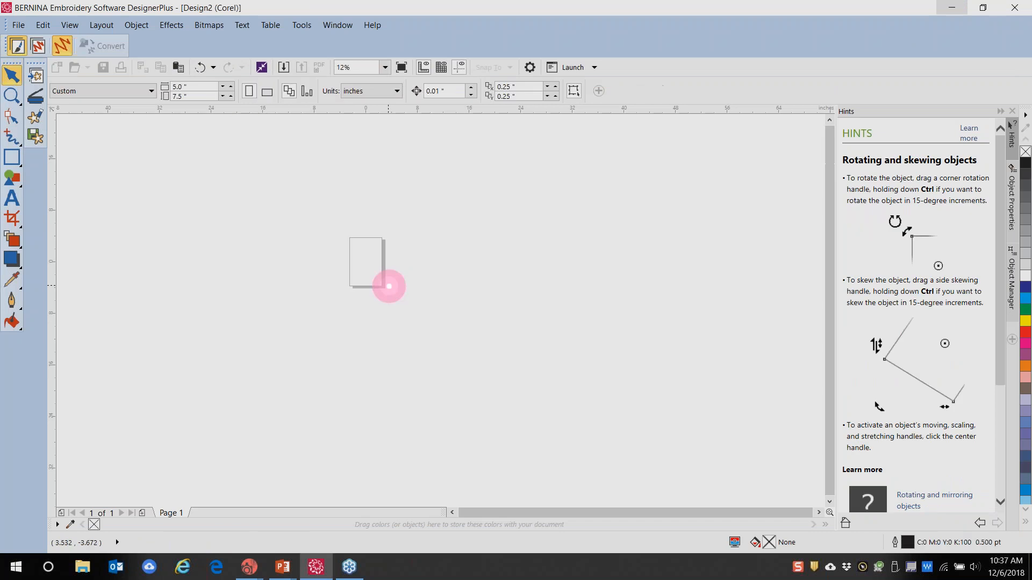
# Import 1-26-47 Wedding Day 2.jpg and place it on the Design2 page
pyautogui.click(38, 80)
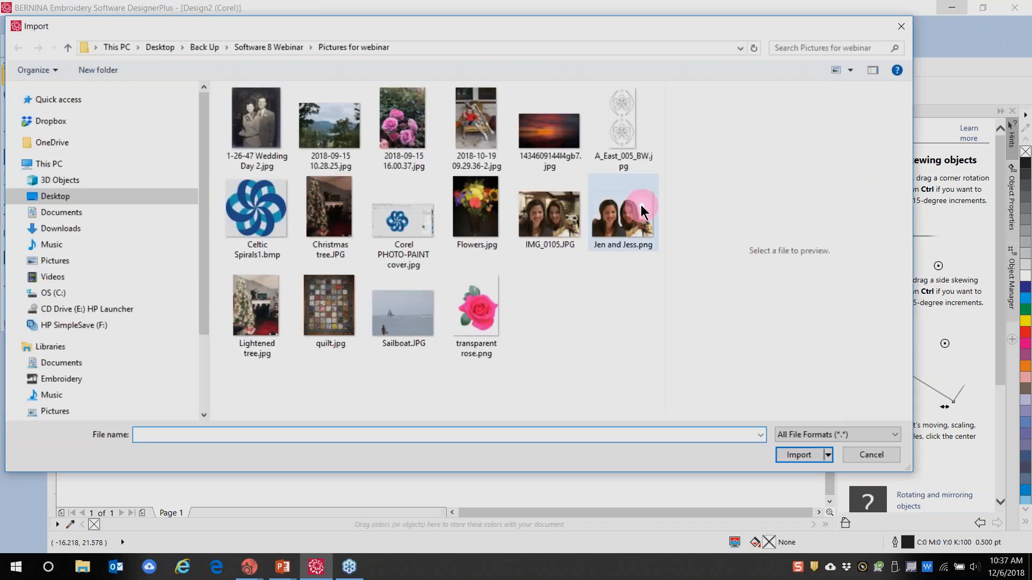
pyautogui.click(256, 118)
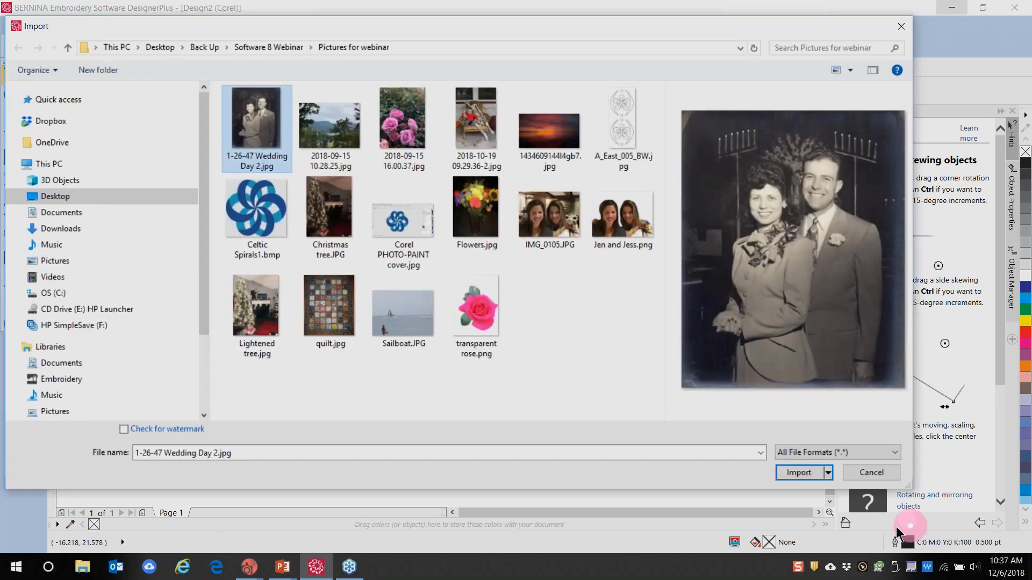
pyautogui.click(797, 473)
pyautogui.press('Return')
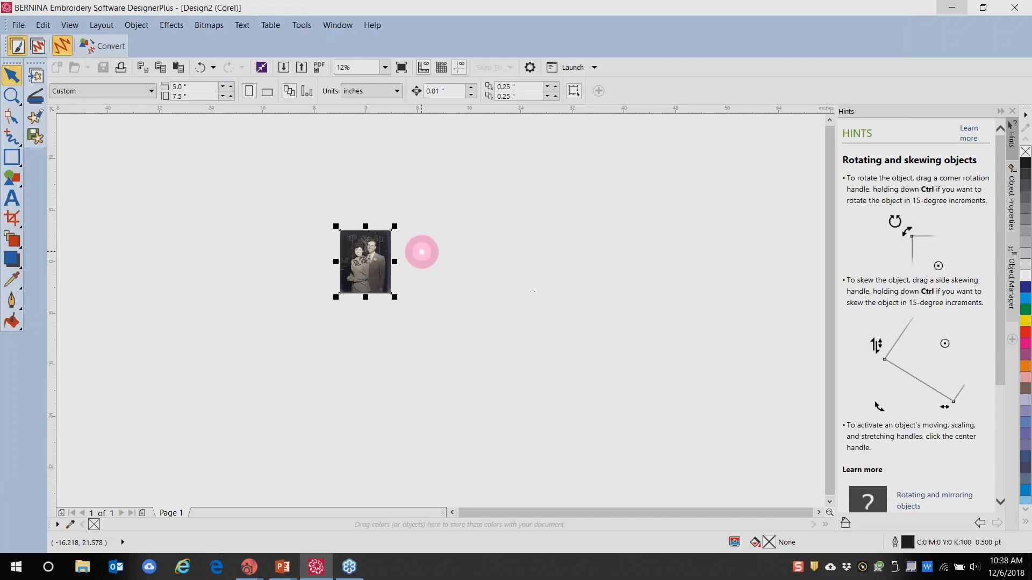
pyautogui.scroll(3, 408, 278)
pyautogui.scroll(-3, 207, 193)
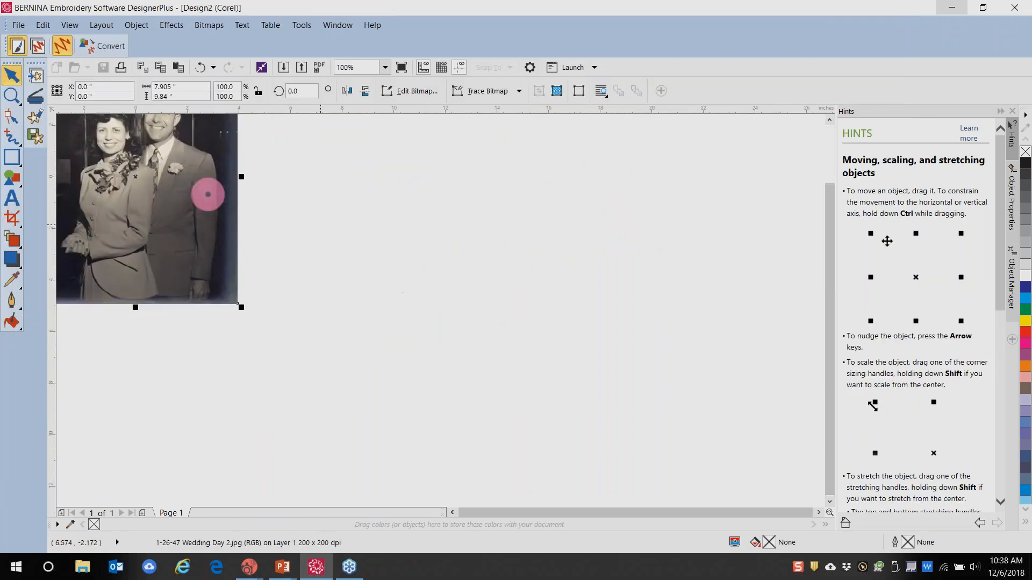
# Open the wedding photo in PHOTO-PAINT and bring its window forward
pyautogui.click(31, 118)
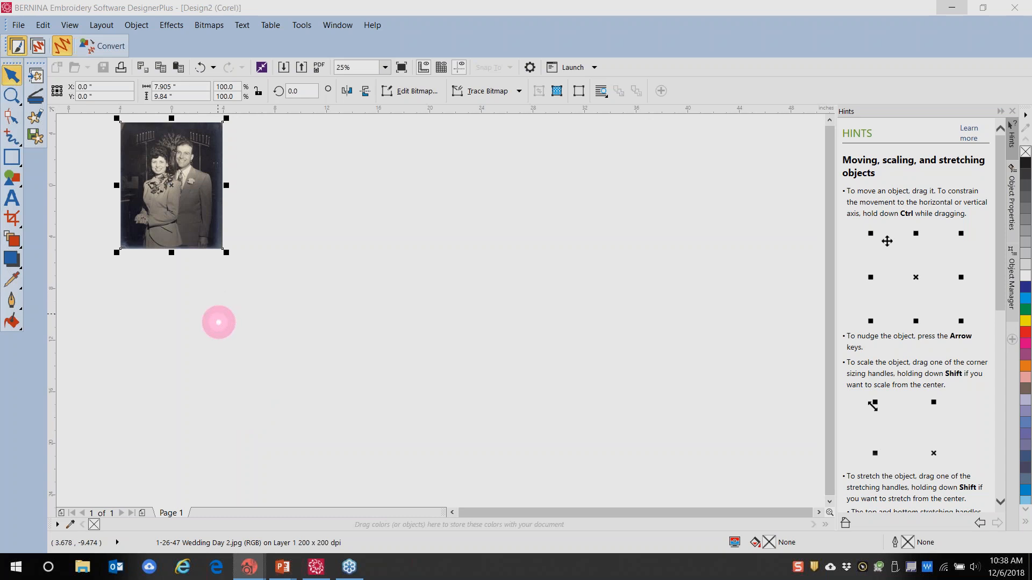
pyautogui.moveTo(252, 572)
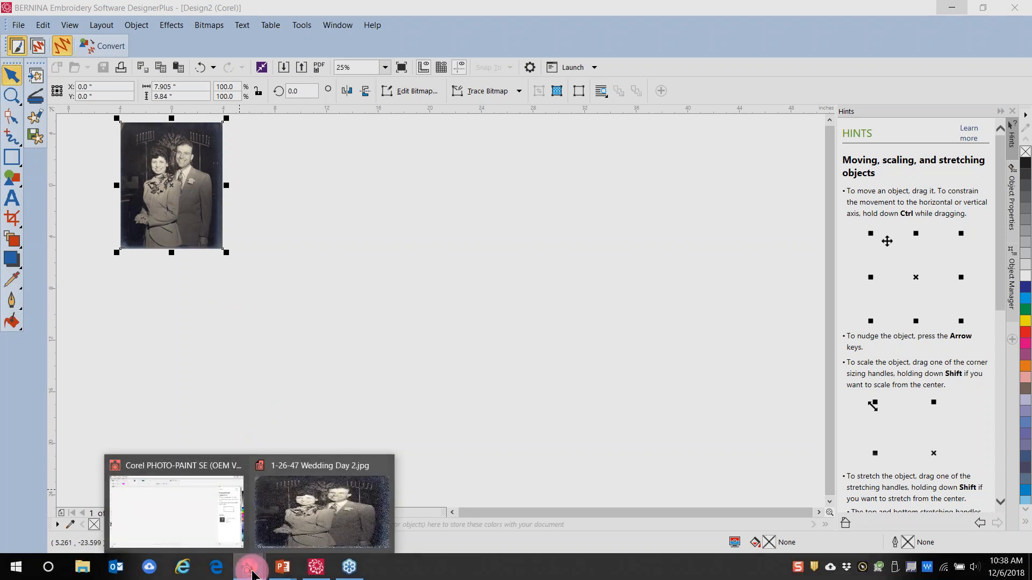
pyautogui.click(301, 506)
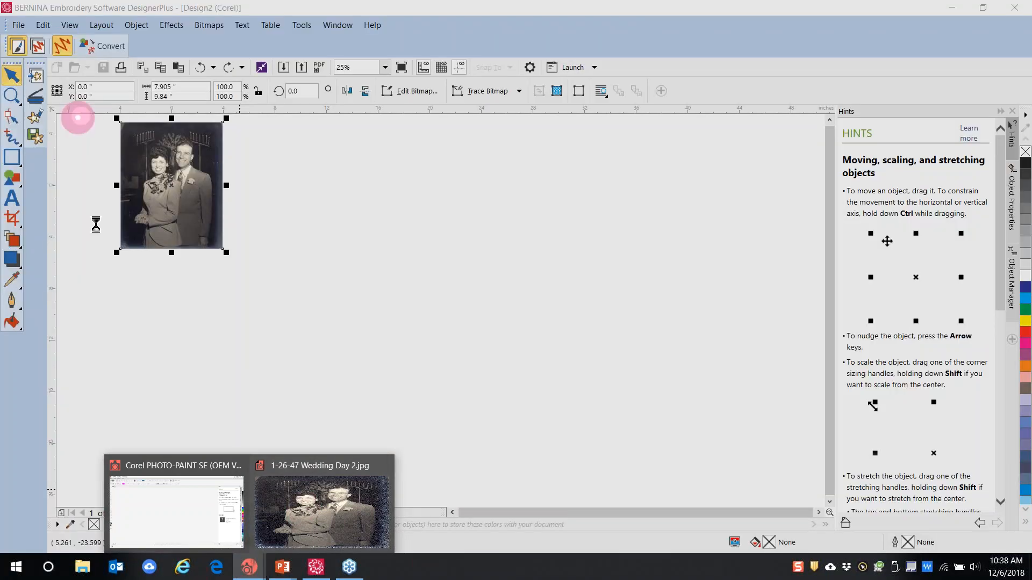
# Open the Image Adjustment Lab on the wedding photo
pyautogui.click(323, 516)
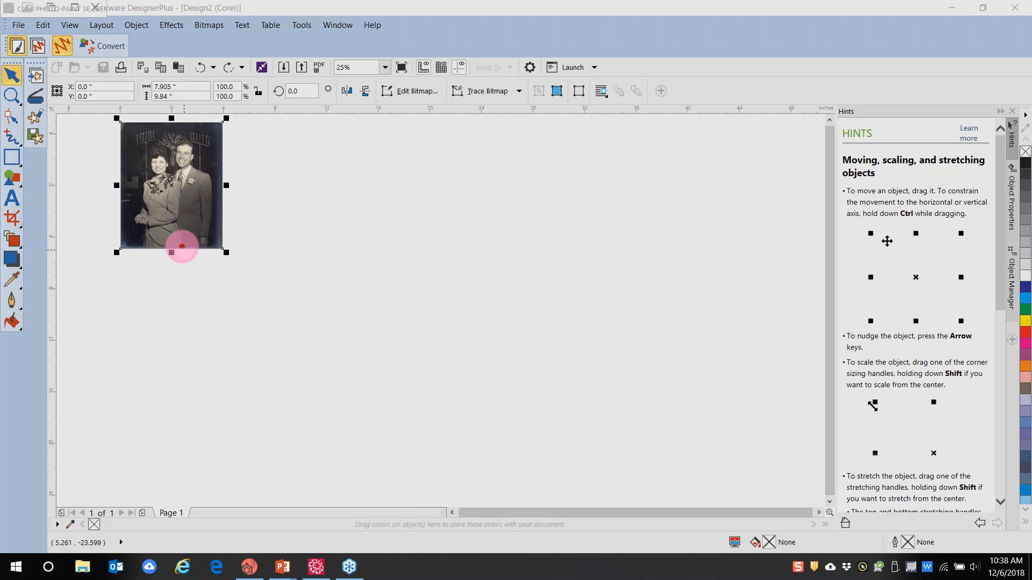
pyautogui.scroll(5, 398, 290)
pyautogui.scroll(2, 397, 291)
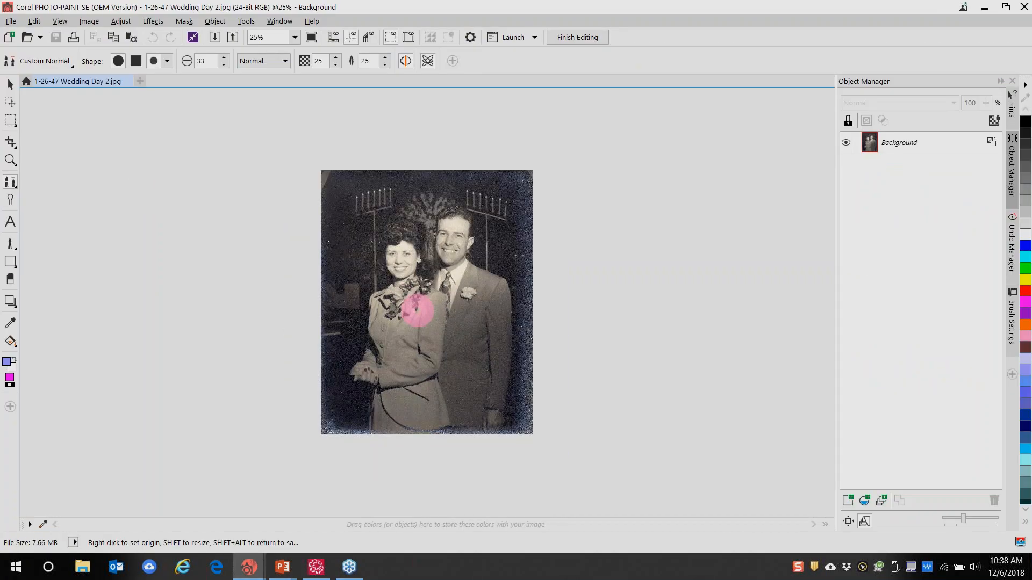
pyautogui.click(129, 25)
pyautogui.click(131, 51)
# Snapshot a warmer version at Temperature 6,534 and a purple one with Tint -47
pyautogui.moveTo(634, 153); pyautogui.dragTo(671, 173)
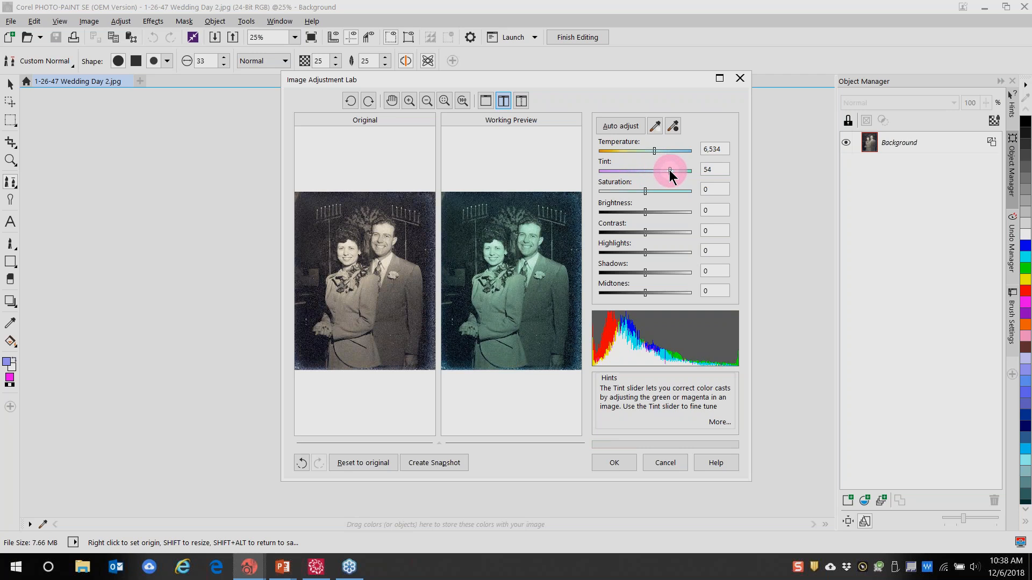
pyautogui.click(419, 465)
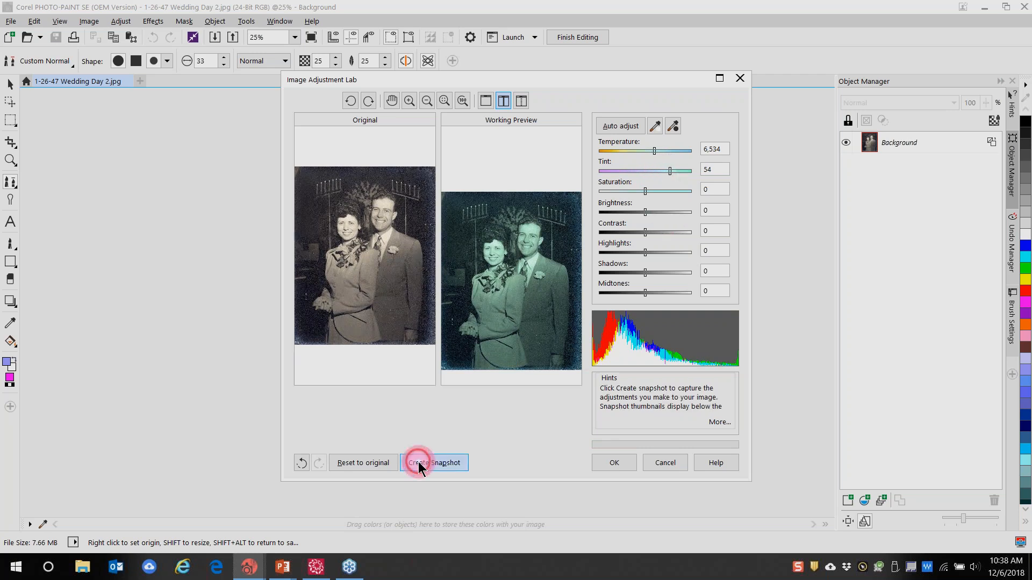
pyautogui.moveTo(654, 155); pyautogui.dragTo(623, 179)
pyautogui.click(625, 464)
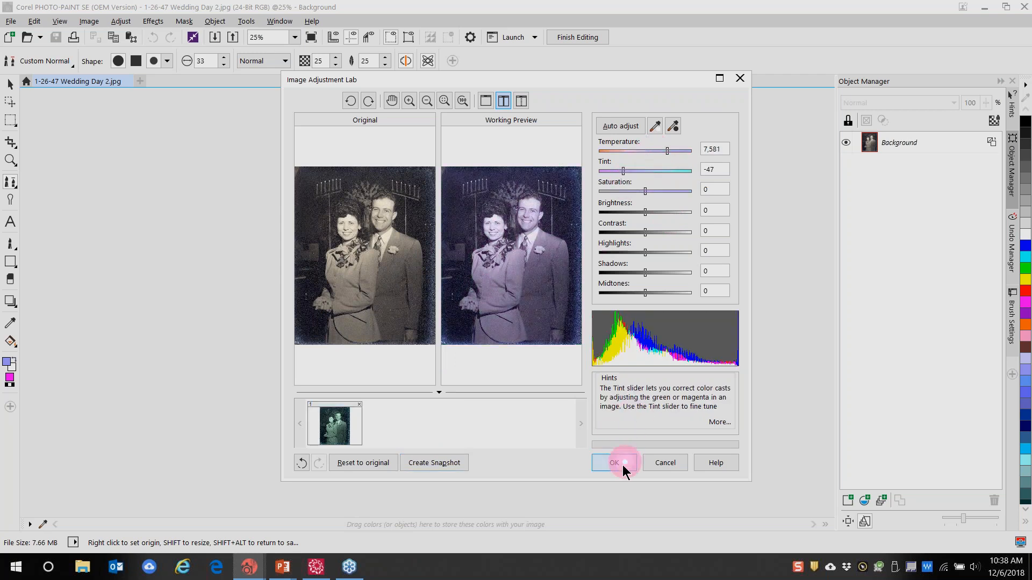
pyautogui.click(449, 465)
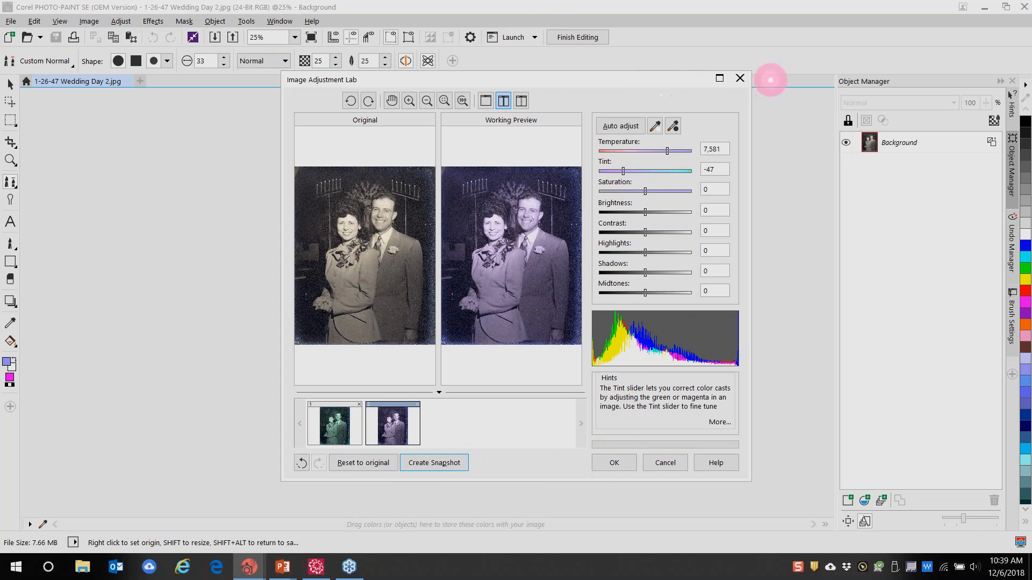
# Close the lab without applying changes and close PHOTO-PAINT
pyautogui.click(743, 81)
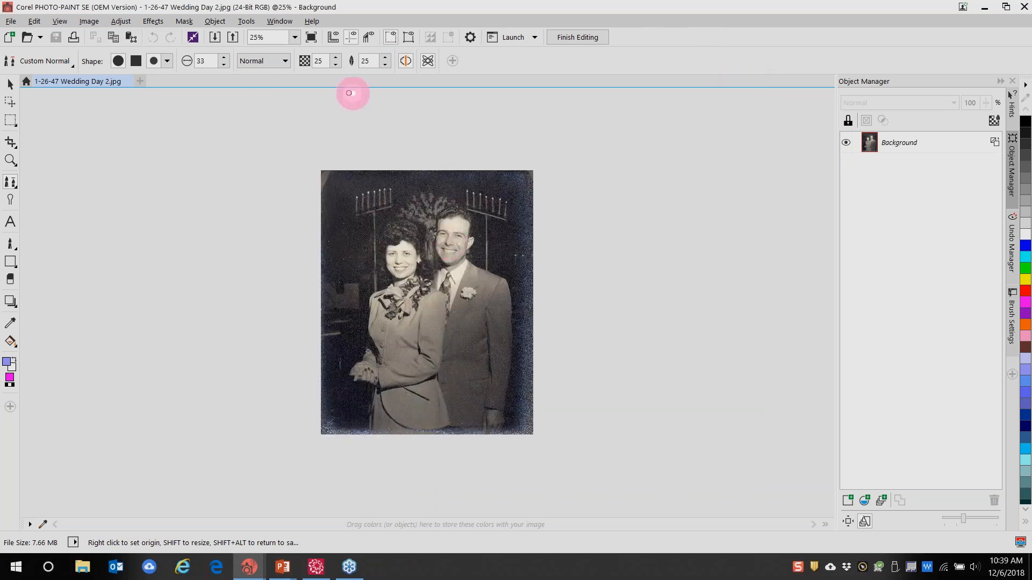
pyautogui.click(1024, 9)
pyautogui.click(162, 185)
# Delete the wedding photo and import 2018-09-15 16.00.37.jpg onto the page
pyautogui.press('Delete')
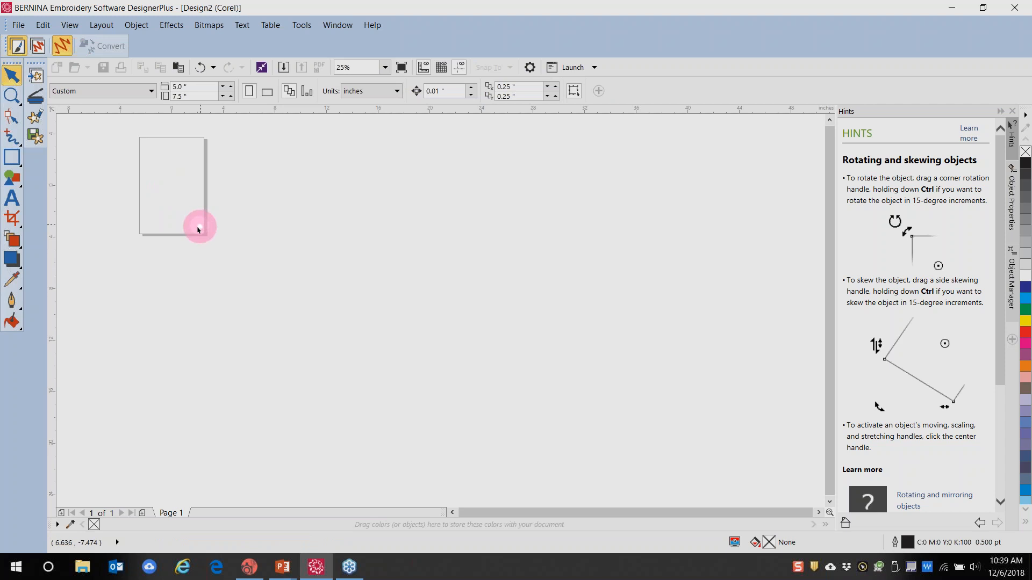
pyautogui.scroll(2, 198, 228)
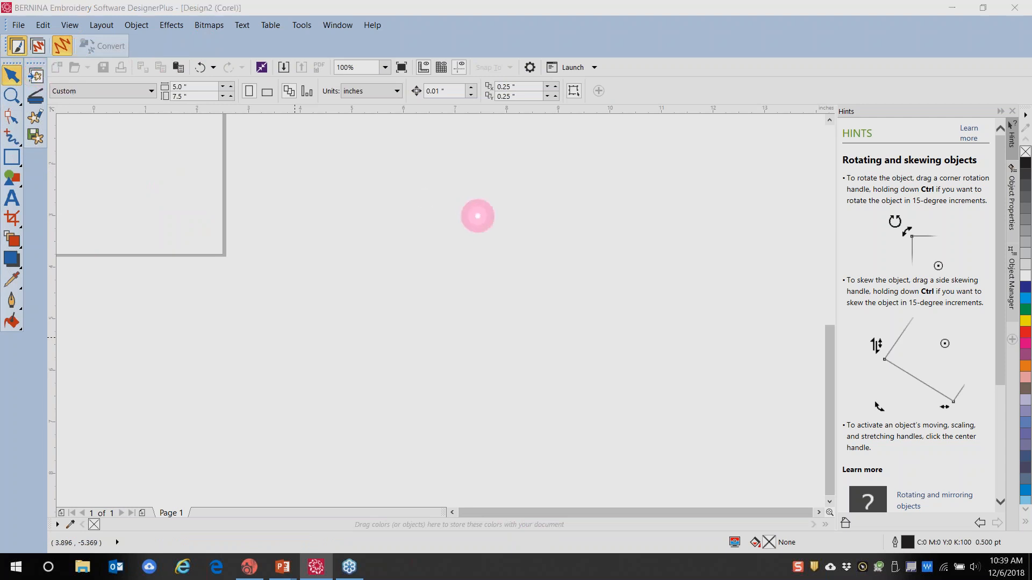
pyautogui.hotkey('ctrl', 'i')
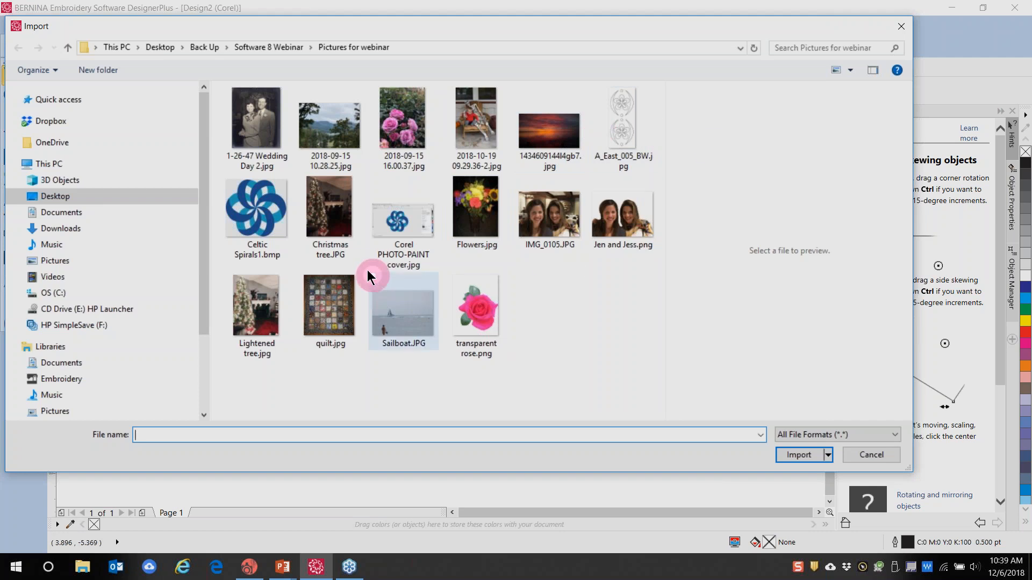
pyautogui.click(413, 132)
pyautogui.click(794, 473)
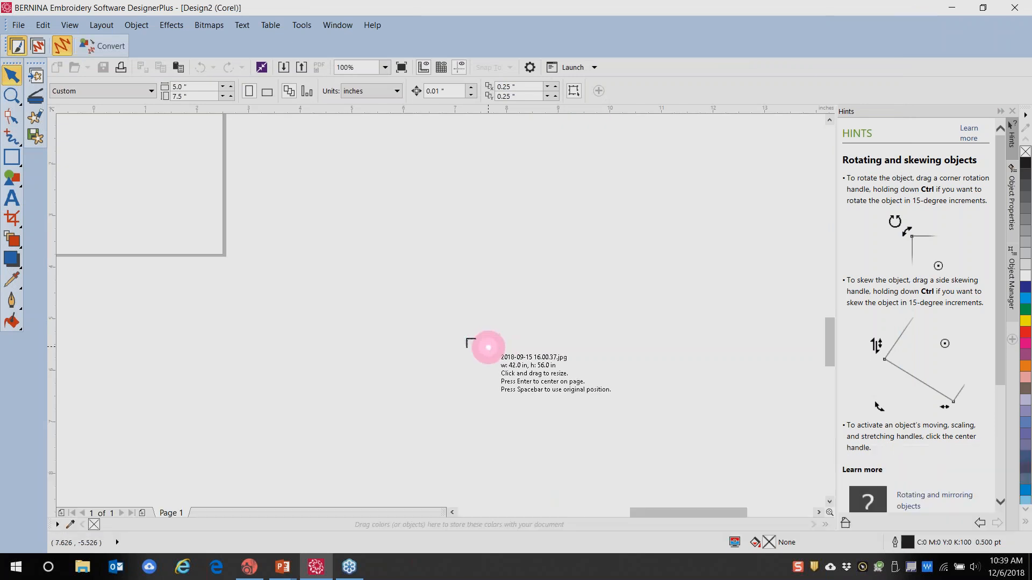
pyautogui.click(413, 279)
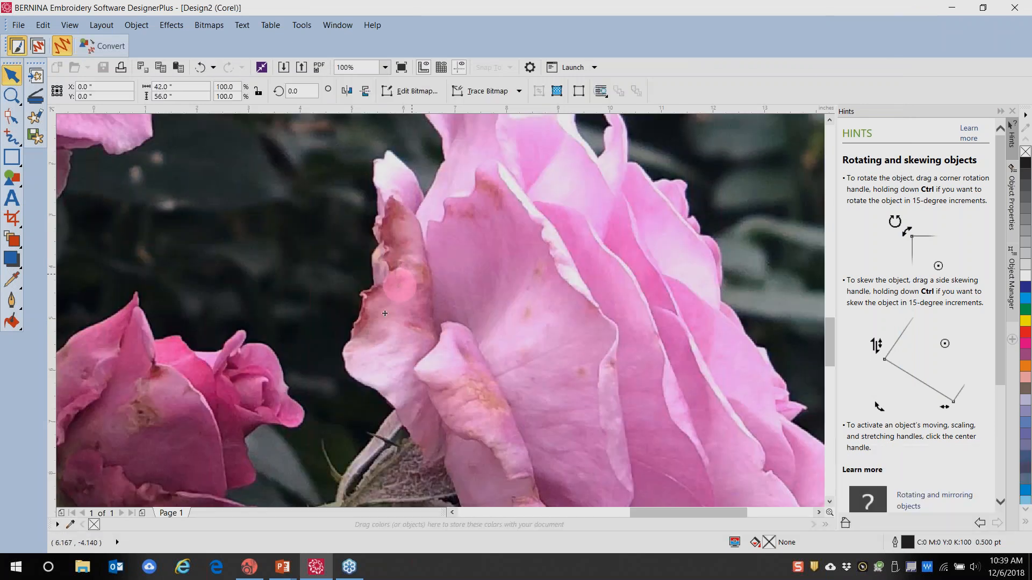
# Send the rose photo to PHOTO-PAINT with the Edit Artwork tool
pyautogui.scroll(-5, 385, 313)
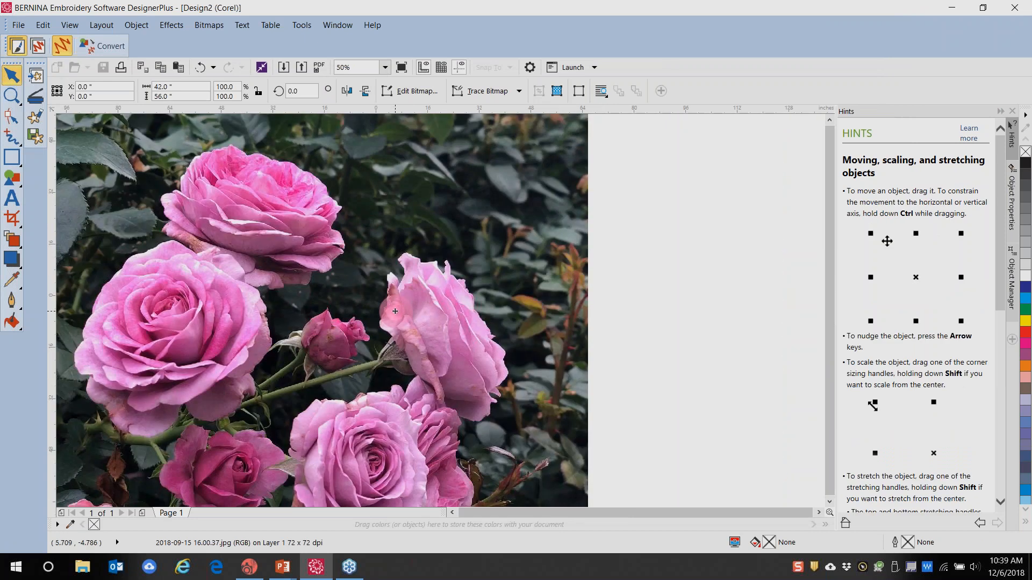
pyautogui.scroll(-1, 446, 332)
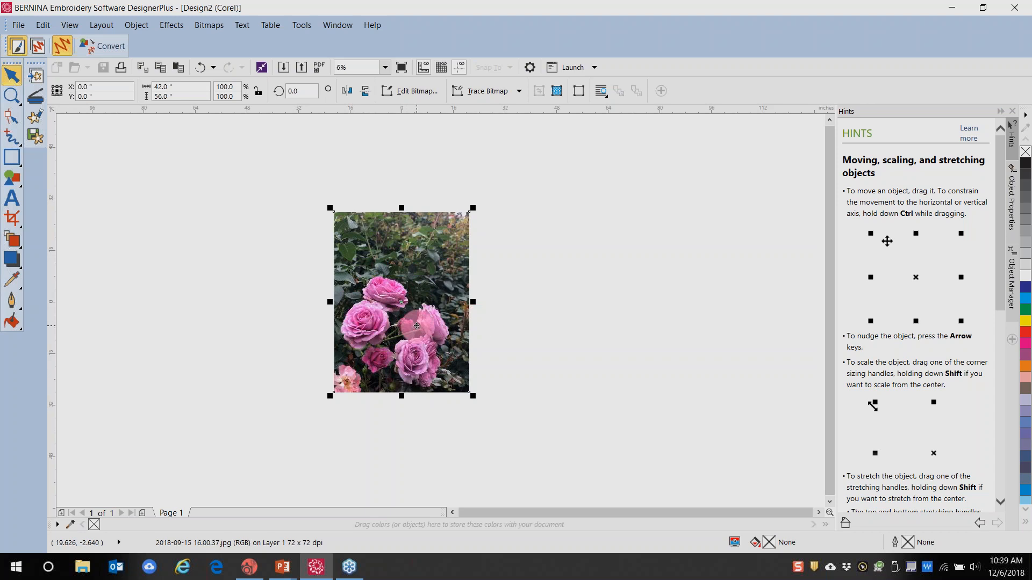
pyautogui.scroll(1, 410, 317)
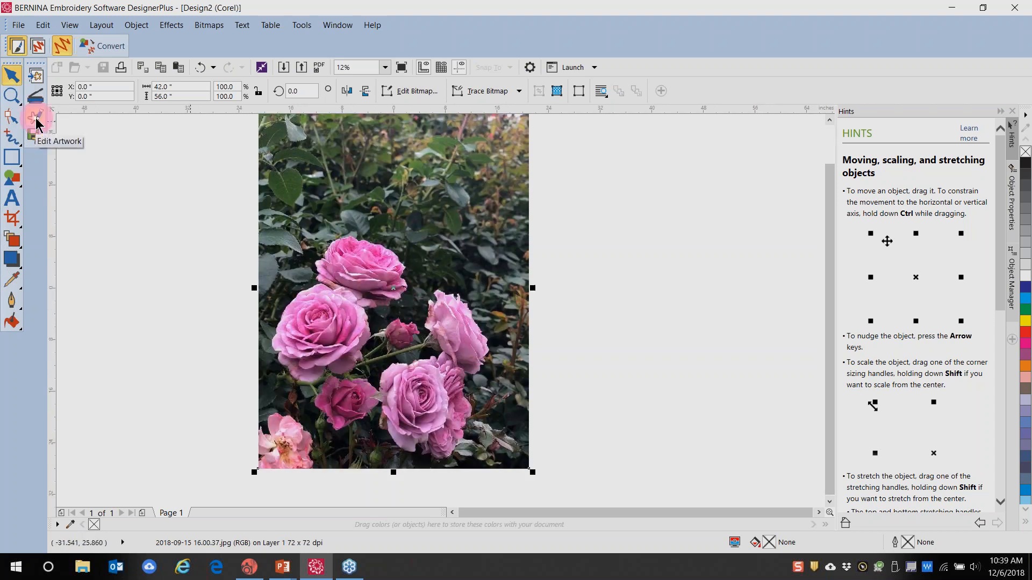
pyautogui.click(36, 119)
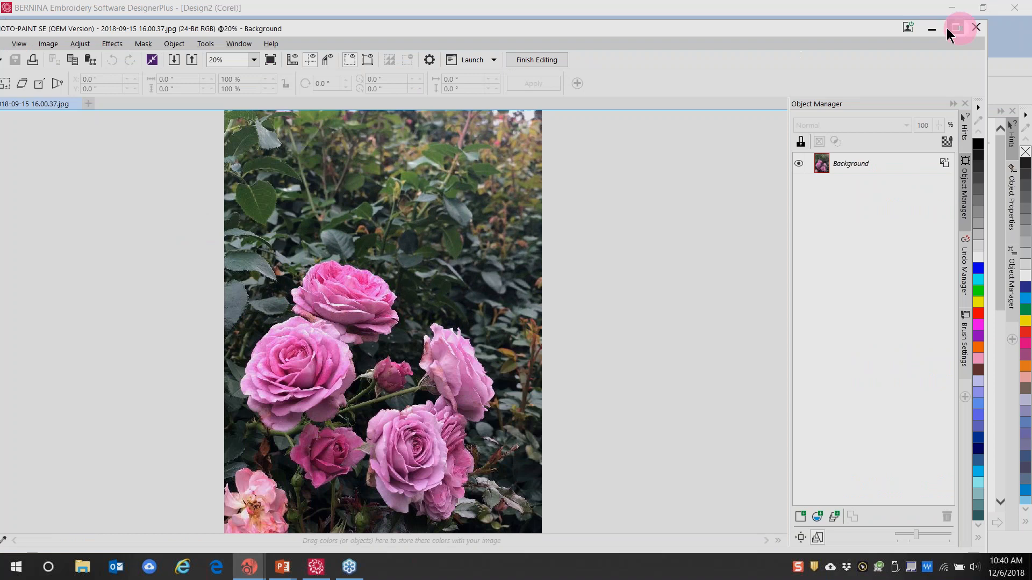
# Maximize PHOTO-PAINT and draw a Lasso Mask around the rose cluster
pyautogui.click(957, 27)
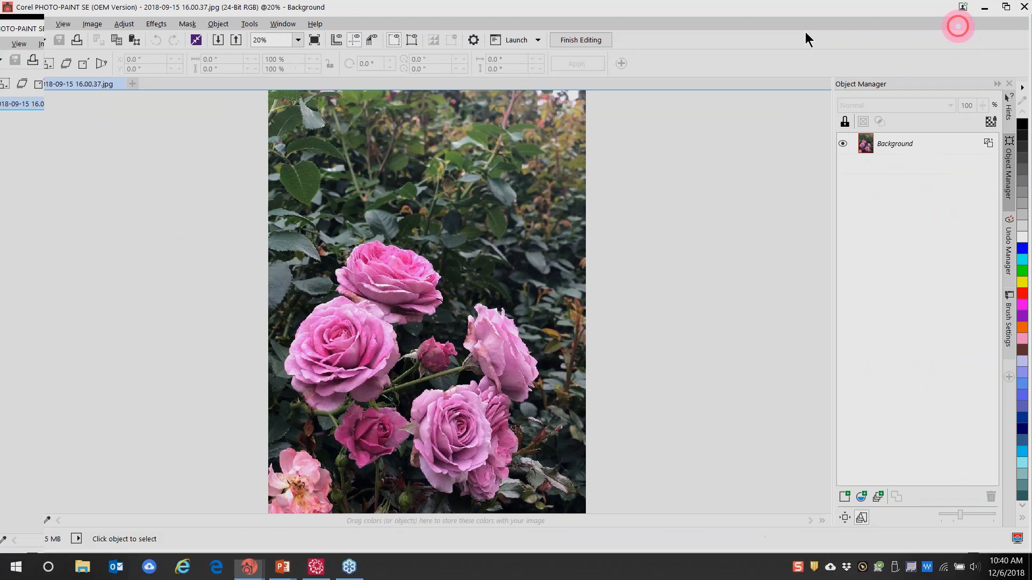
pyautogui.click(294, 309)
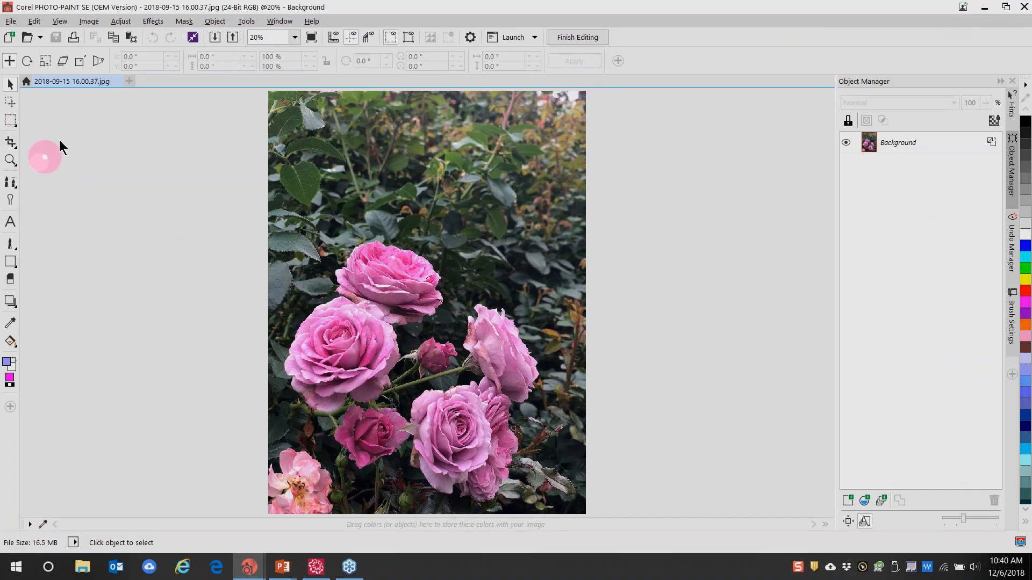
pyautogui.click(17, 132)
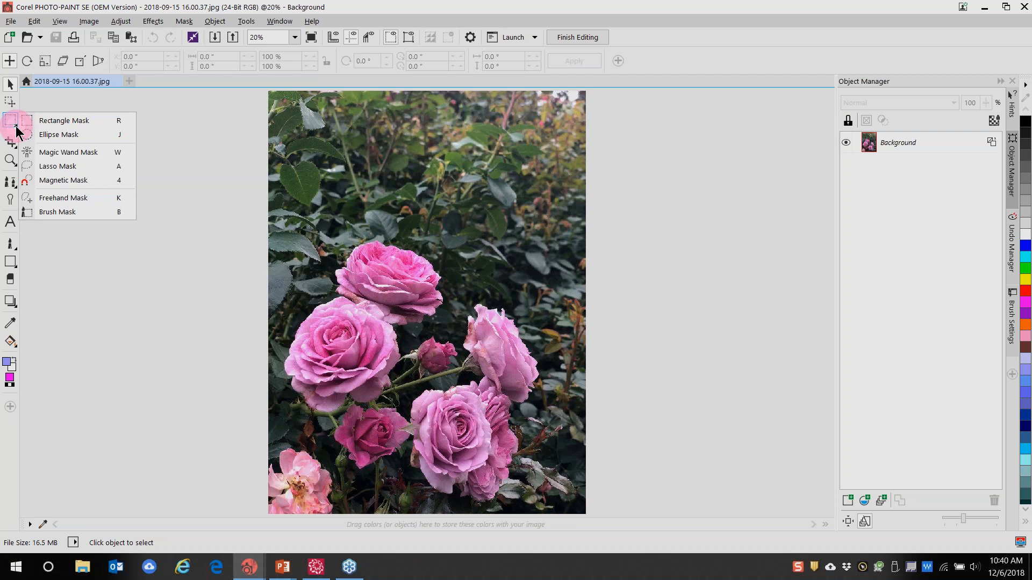
pyautogui.click(55, 166)
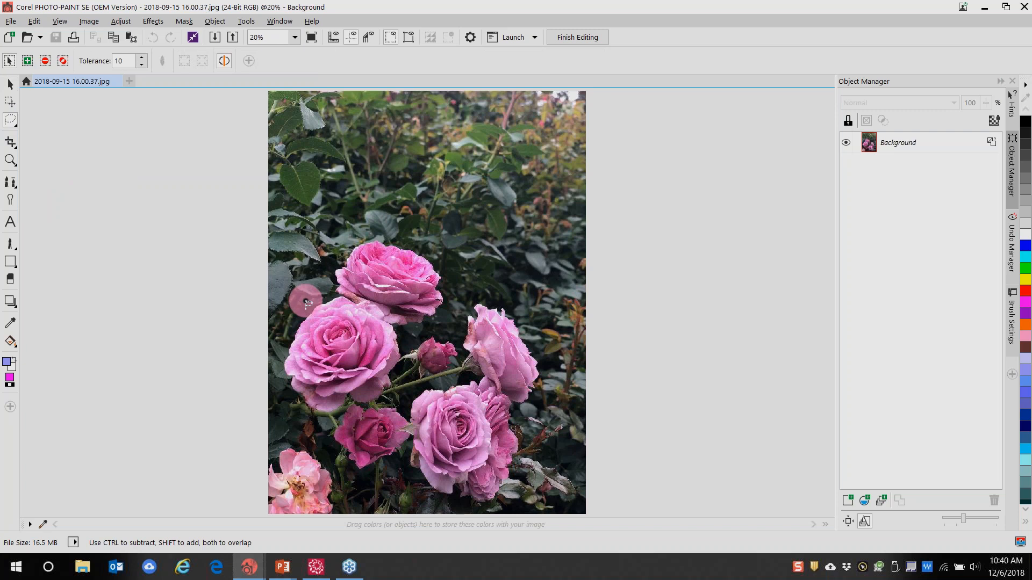
pyautogui.moveTo(306, 303)
pyautogui.mouseDown()
pyautogui.moveTo(345, 240)
pyautogui.moveTo(392, 233)
pyautogui.moveTo(421, 242)
pyautogui.moveTo(528, 329)
pyautogui.moveTo(549, 389)
pyautogui.moveTo(526, 420)
pyautogui.moveTo(531, 447)
pyautogui.moveTo(518, 479)
pyautogui.moveTo(495, 504)
pyautogui.moveTo(450, 519)
pyautogui.moveTo(407, 487)
pyautogui.moveTo(362, 487)
pyautogui.moveTo(305, 434)
pyautogui.moveTo(277, 380)
pyautogui.moveTo(277, 349)
pyautogui.moveTo(309, 290)
pyautogui.mouseUp()
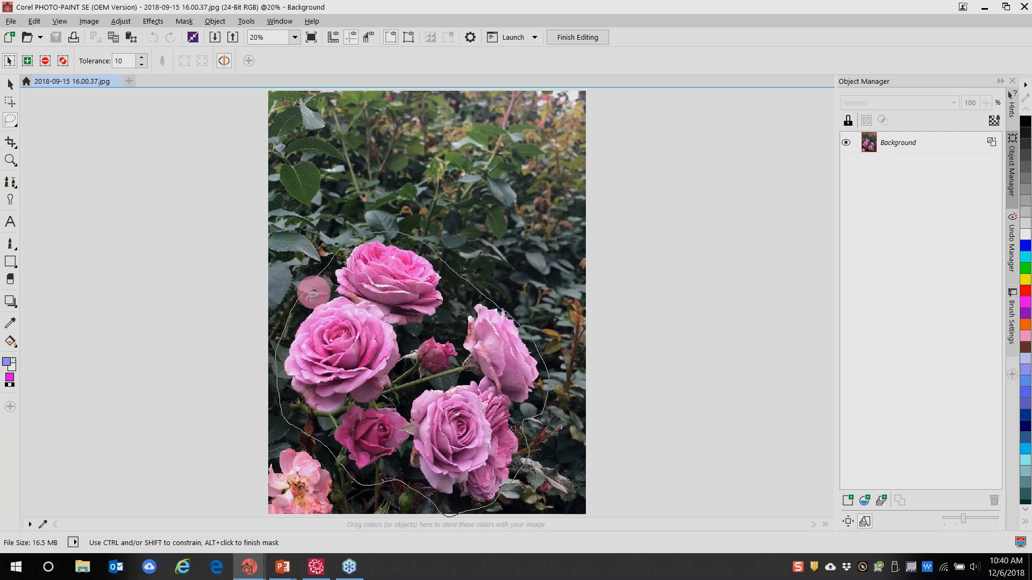
pyautogui.doubleClick(312, 291)
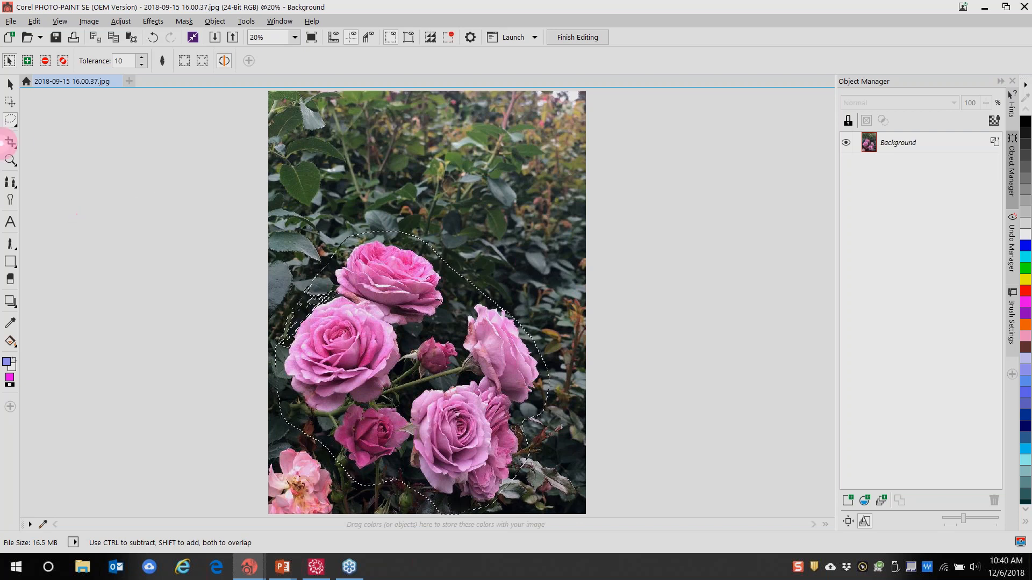
# Invert the mask so only the background around the roses is selected
pyautogui.click(45, 61)
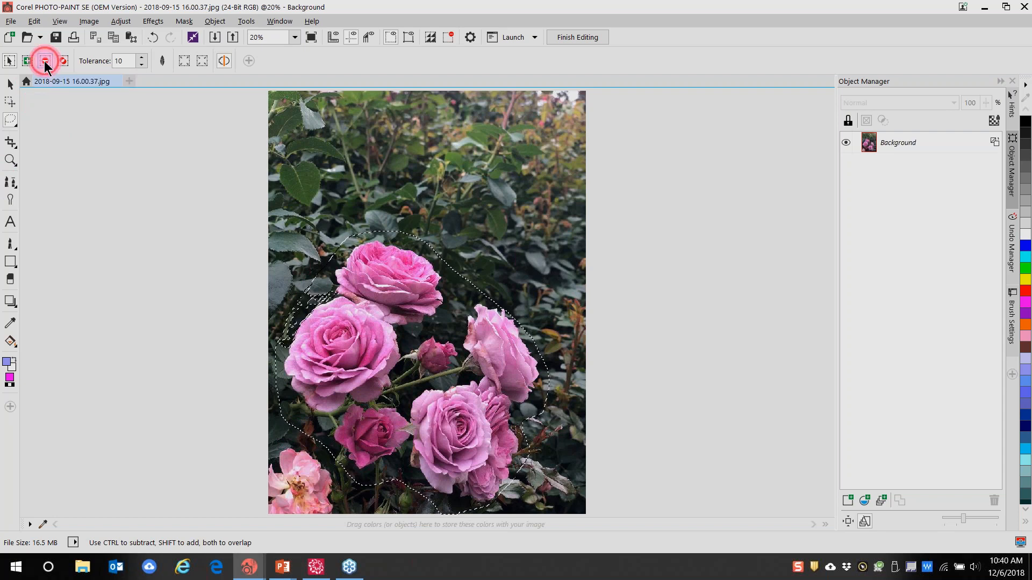
pyautogui.click(313, 289)
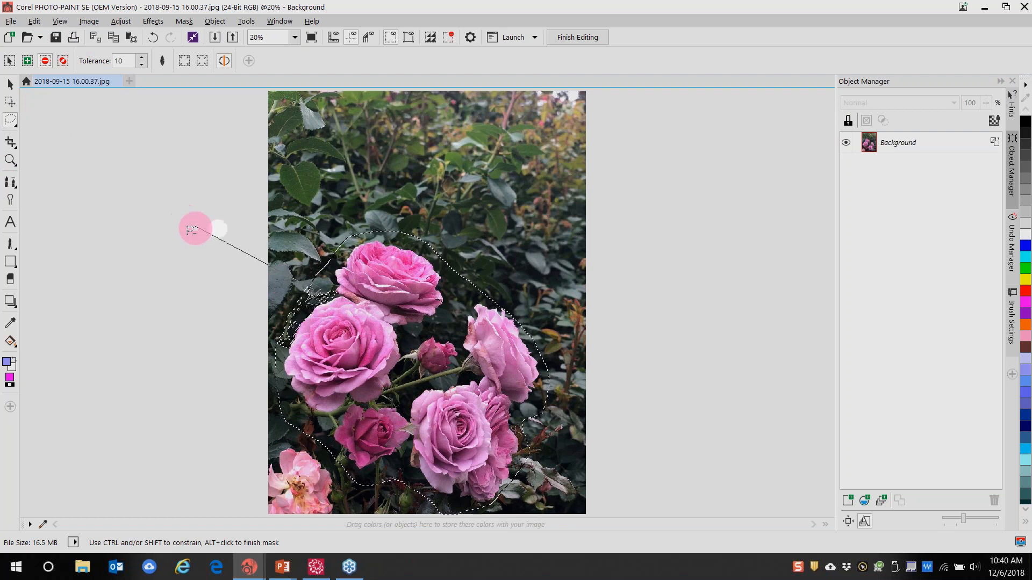
pyautogui.doubleClick(187, 227)
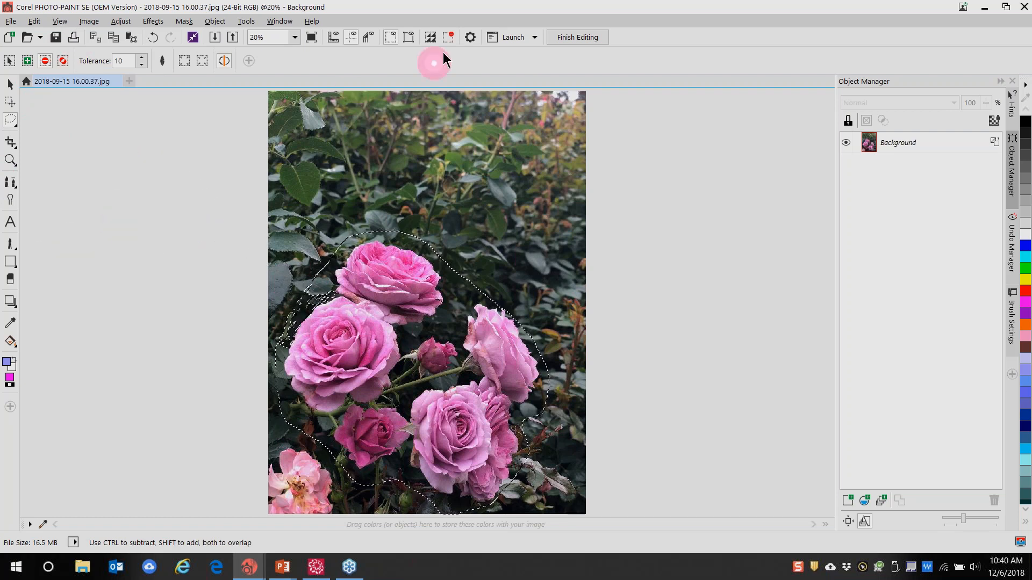
pyautogui.click(430, 42)
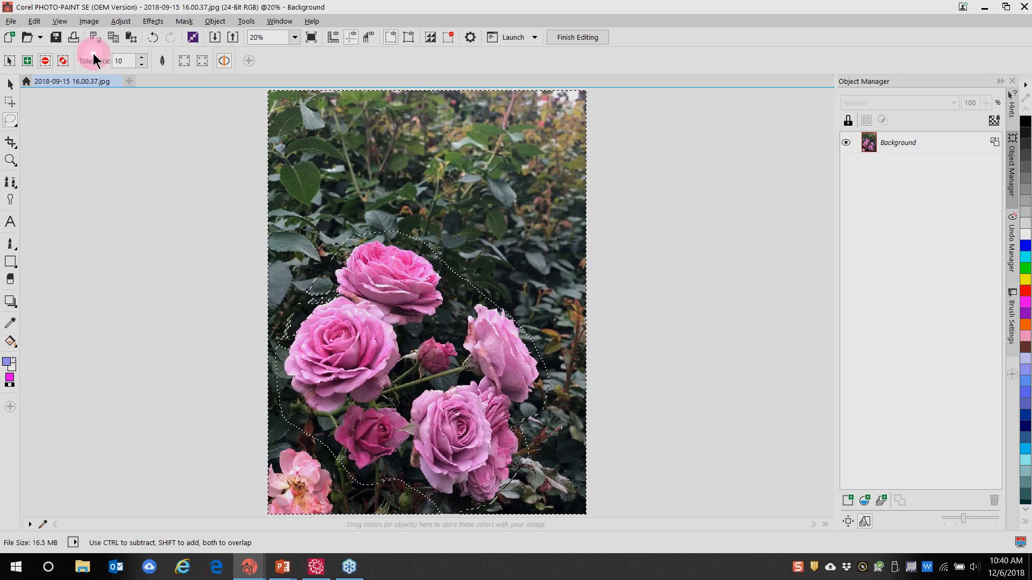
# Preview a Radial Blur on the background, then close it without applying
pyautogui.click(151, 24)
pyautogui.moveTo(166, 90)
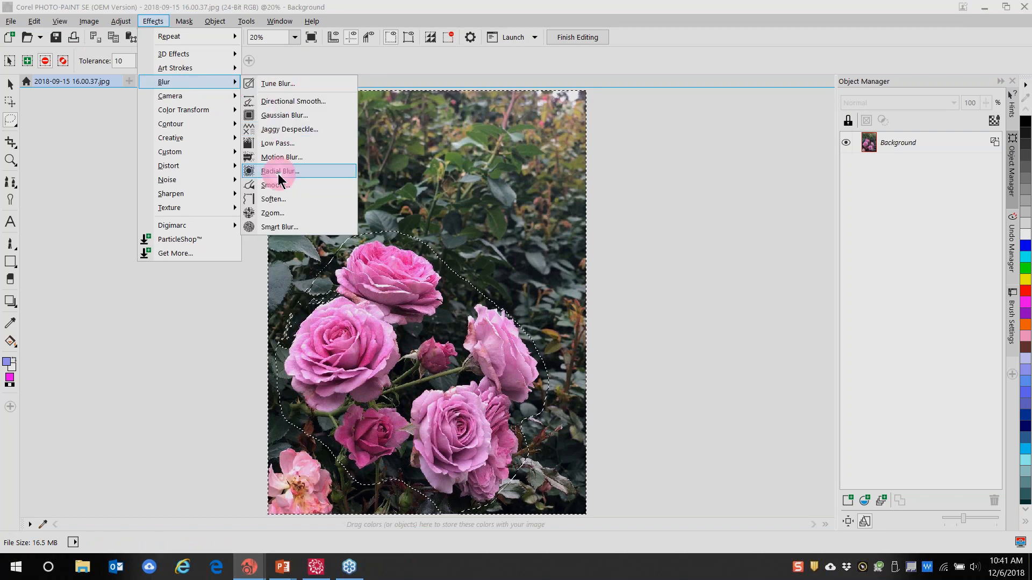
pyautogui.click(277, 172)
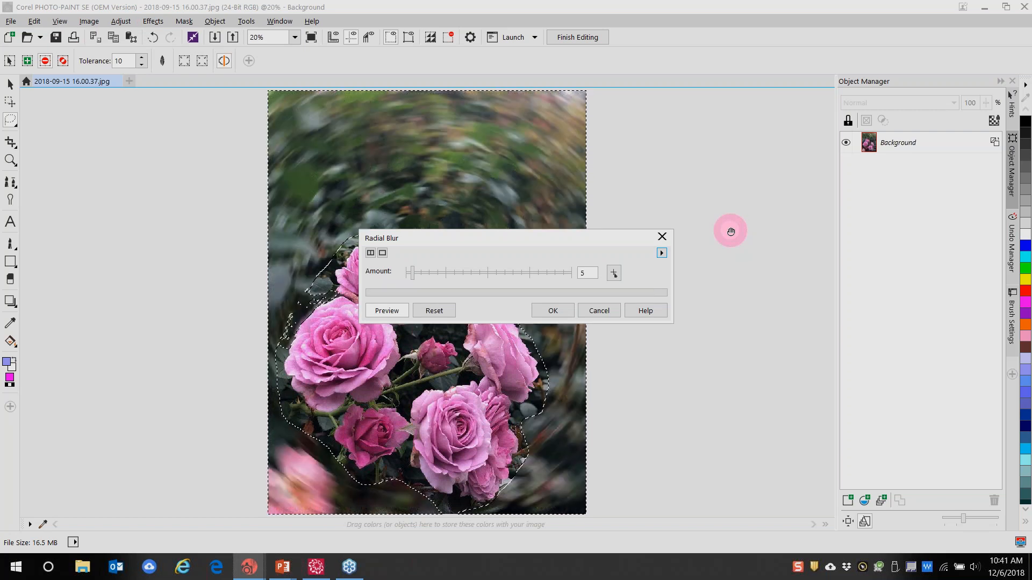
pyautogui.moveTo(483, 244); pyautogui.dragTo(696, 100)
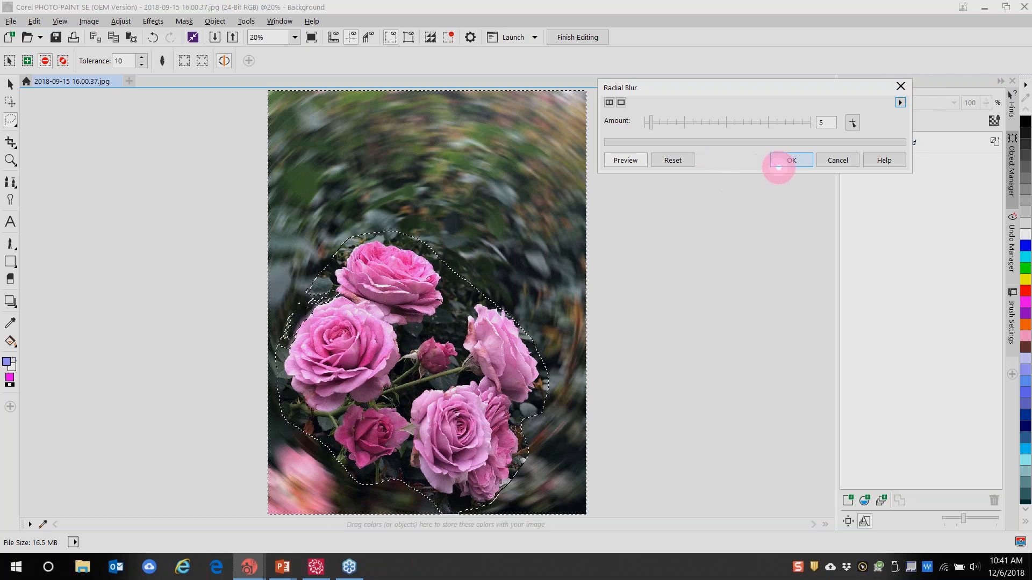
pyautogui.click(901, 85)
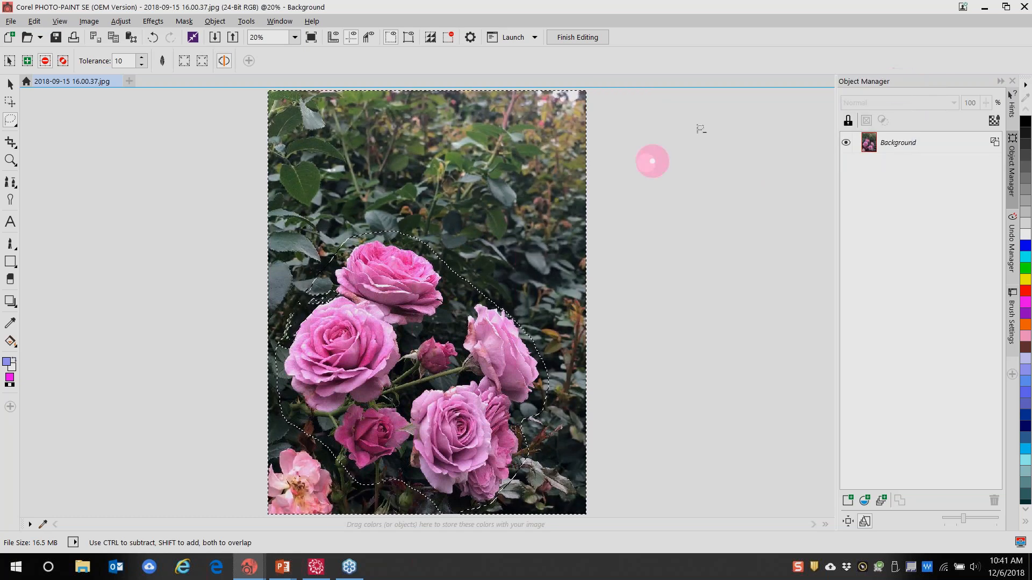
# Preview a Ripple distortion on the background, then cancel it
pyautogui.click(152, 22)
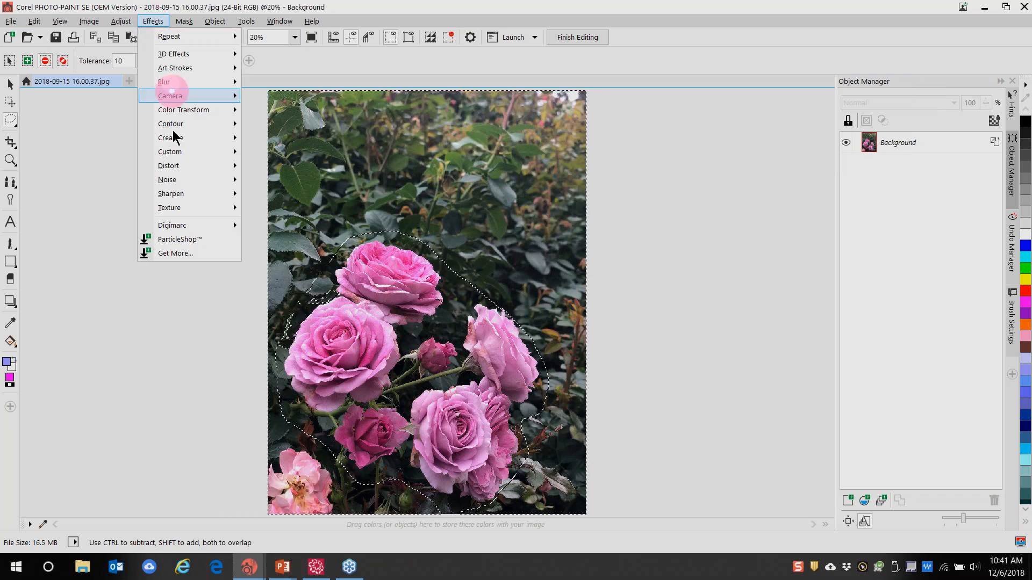
pyautogui.moveTo(177, 172)
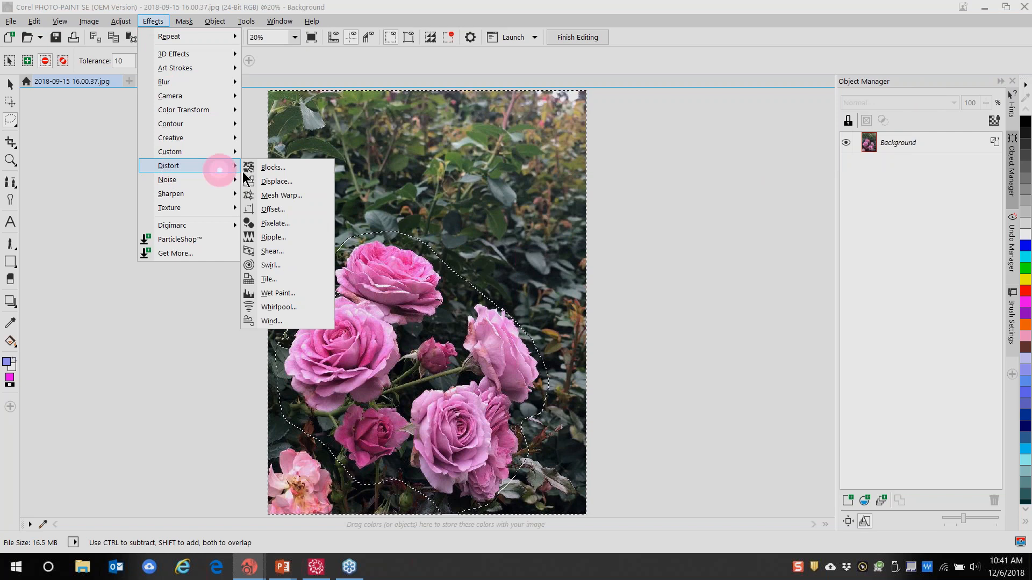
pyautogui.click(274, 239)
pyautogui.moveTo(481, 180); pyautogui.dragTo(739, 63)
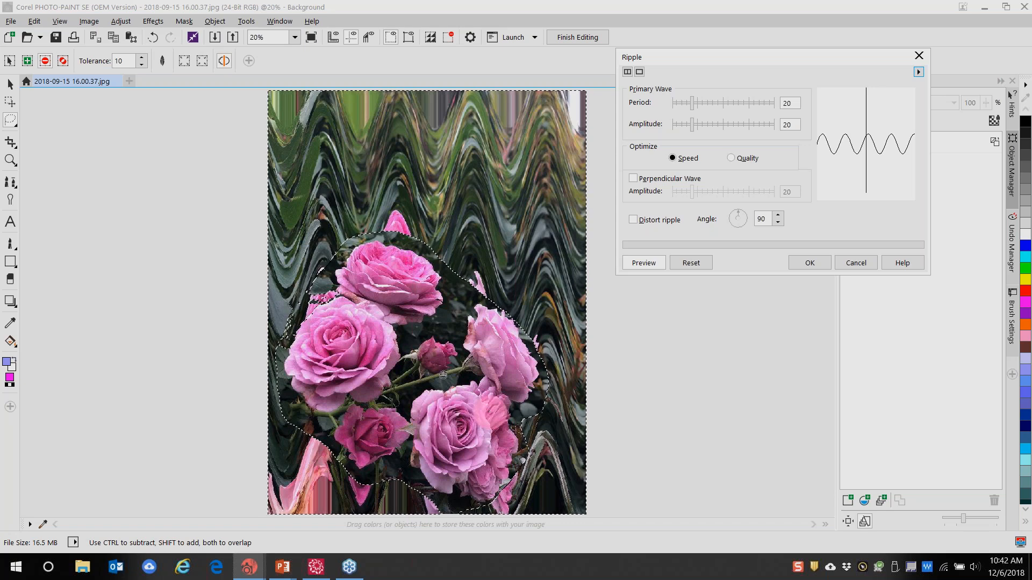
pyautogui.click(919, 55)
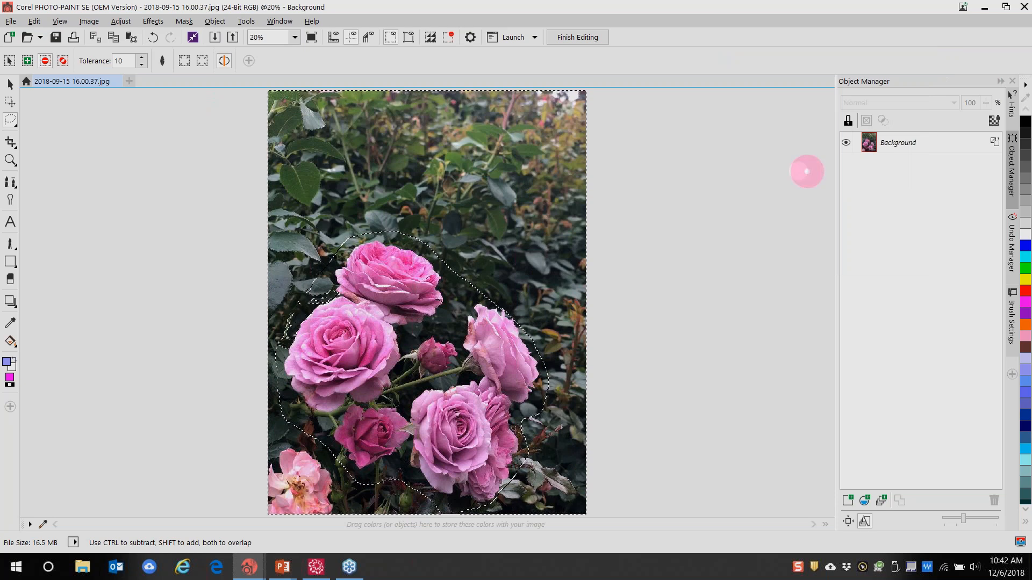
# Close the rose photo without saving and start opening another image
pyautogui.click(894, 142)
pyautogui.rightClick(887, 140)
pyautogui.click(909, 200)
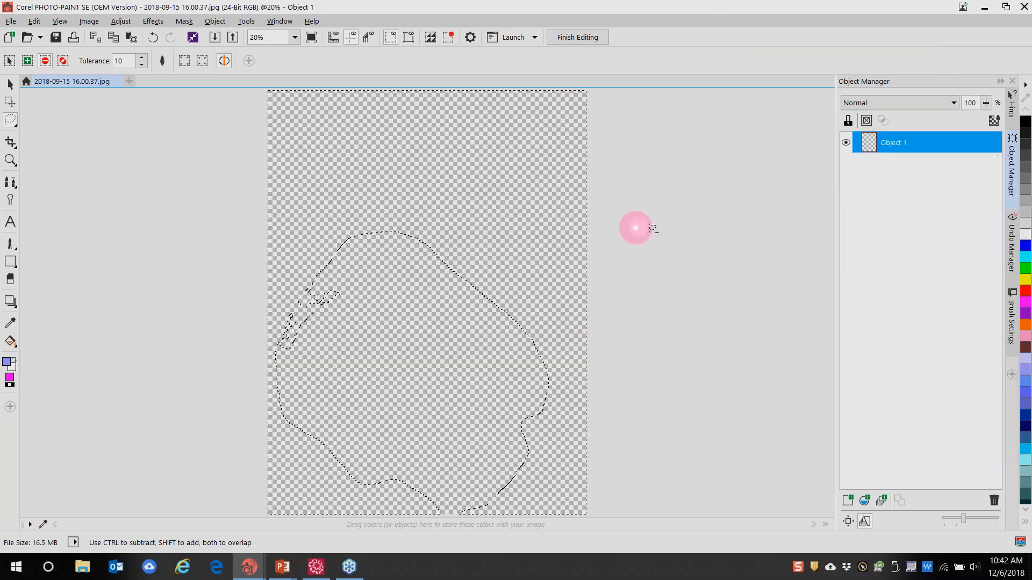
pyautogui.click(115, 82)
pyautogui.click(513, 314)
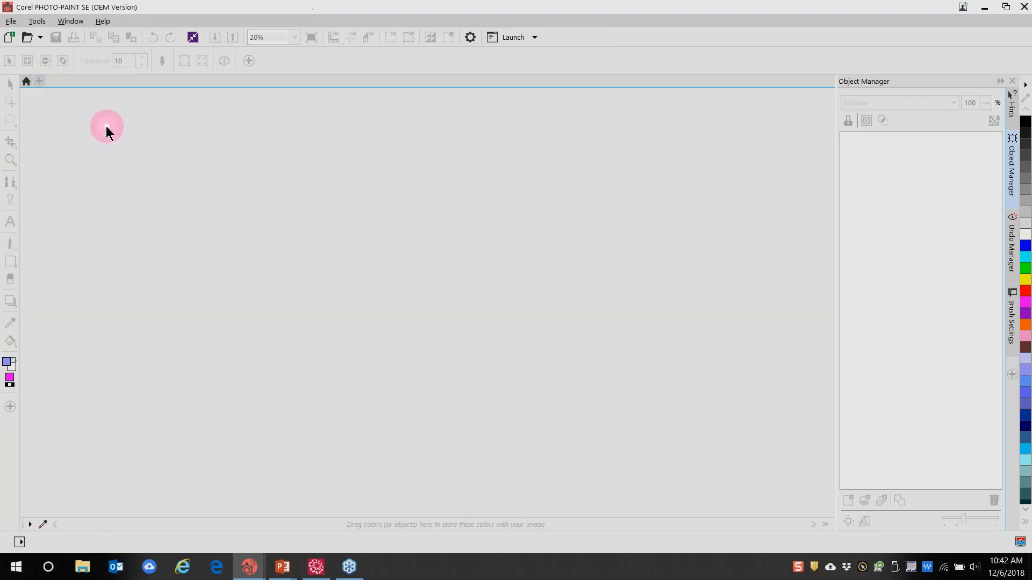
pyautogui.click(41, 38)
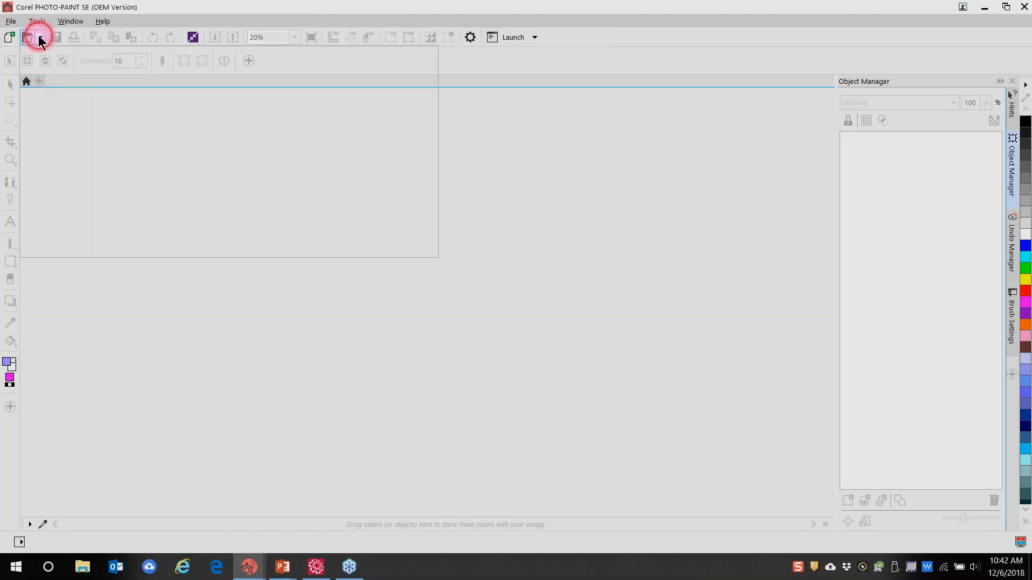
pyautogui.click(26, 39)
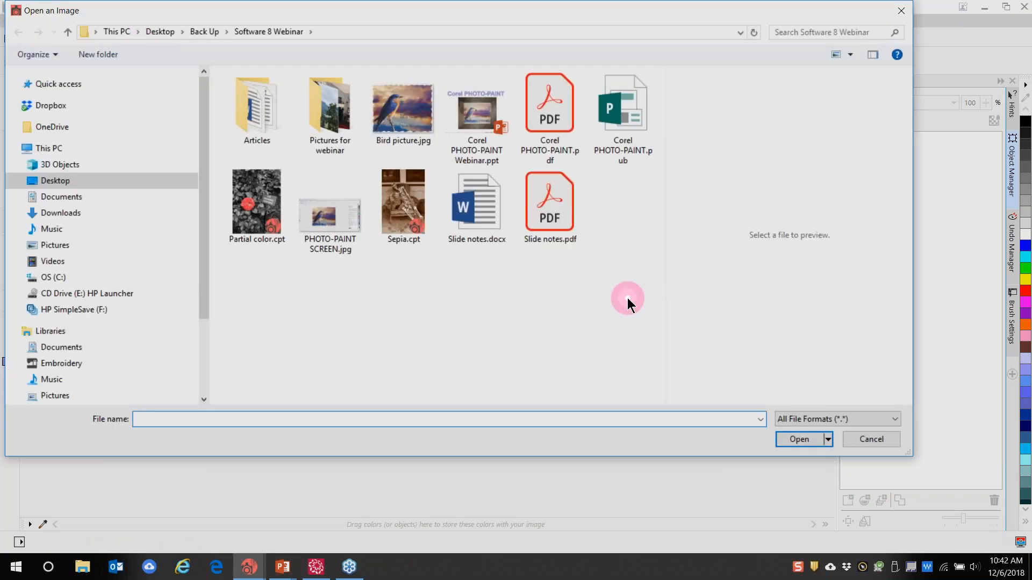
# Open Pictures for webinar, then go to the Desktop and open Back Up > BACK UP
pyautogui.doubleClick(325, 116)
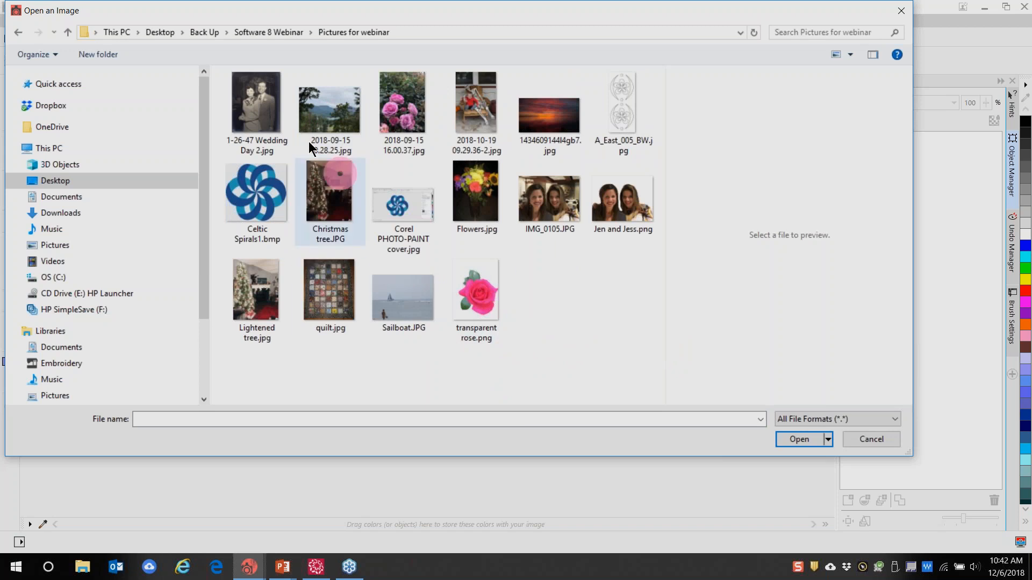
pyautogui.click(55, 183)
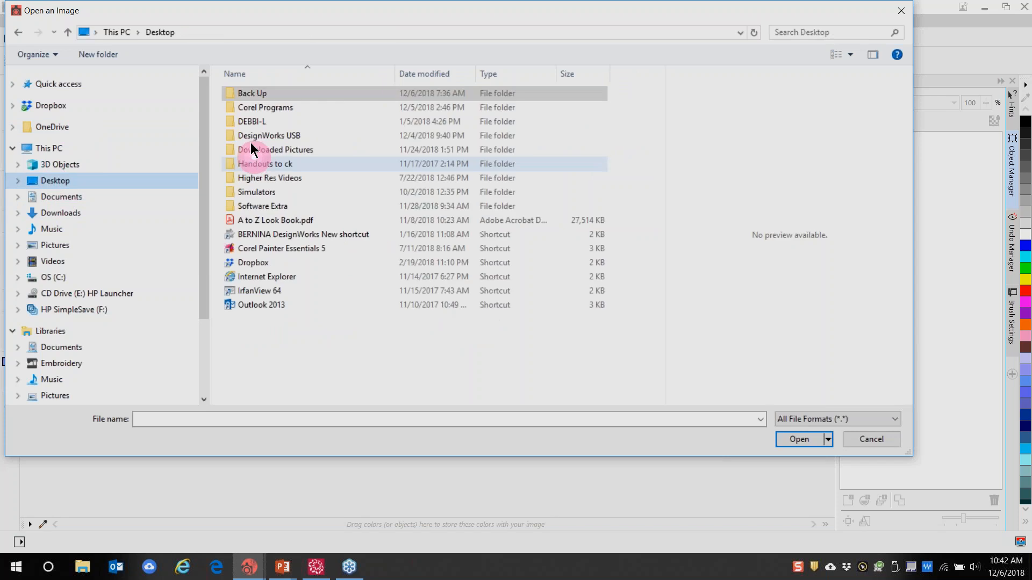
pyautogui.doubleClick(249, 95)
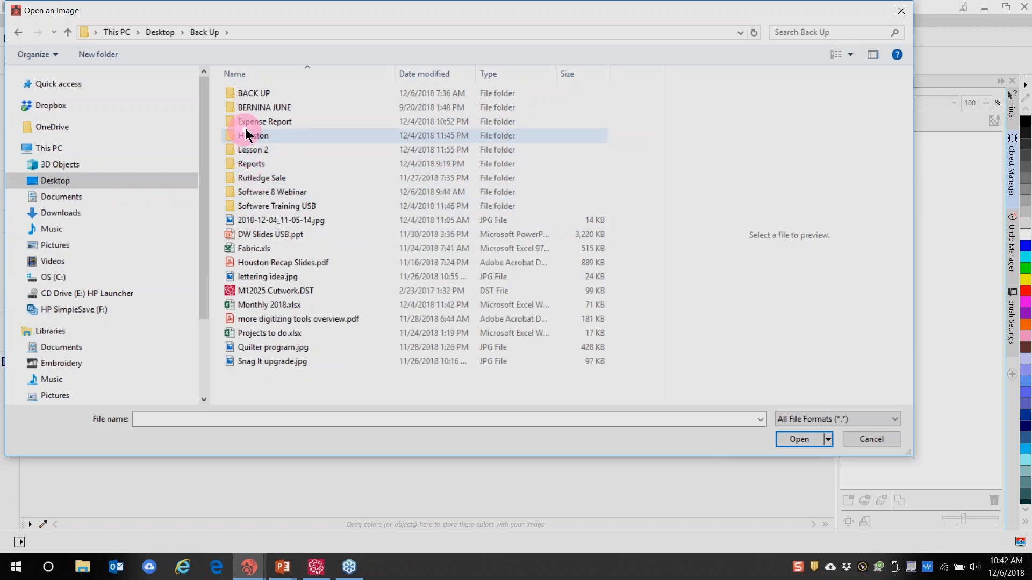
pyautogui.click(251, 99)
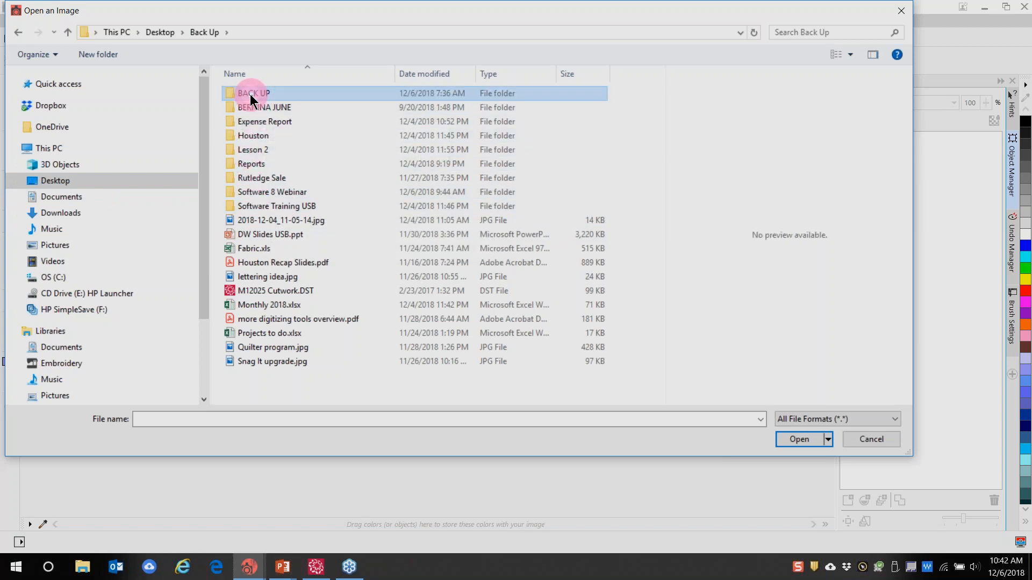
pyautogui.doubleClick(251, 99)
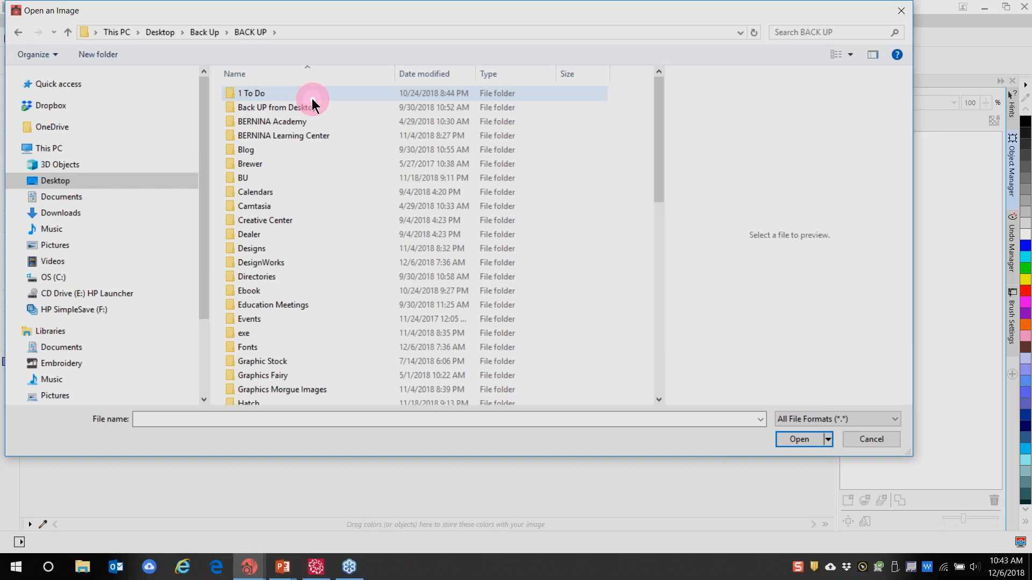
# Return to the Desktop and reopen the Back Up folder
pyautogui.scroll(-12, 280, 177)
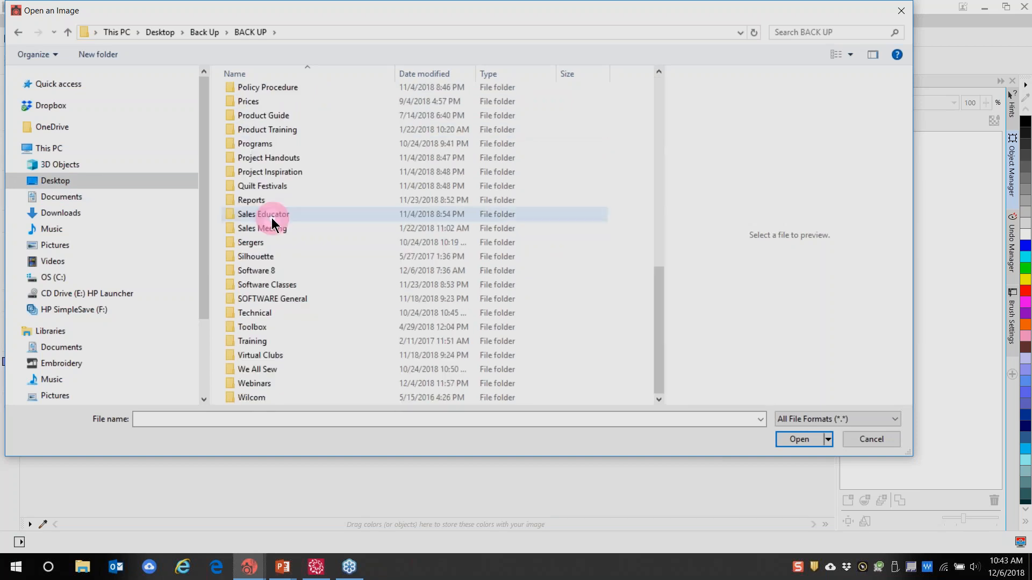
pyautogui.scroll(12, 273, 223)
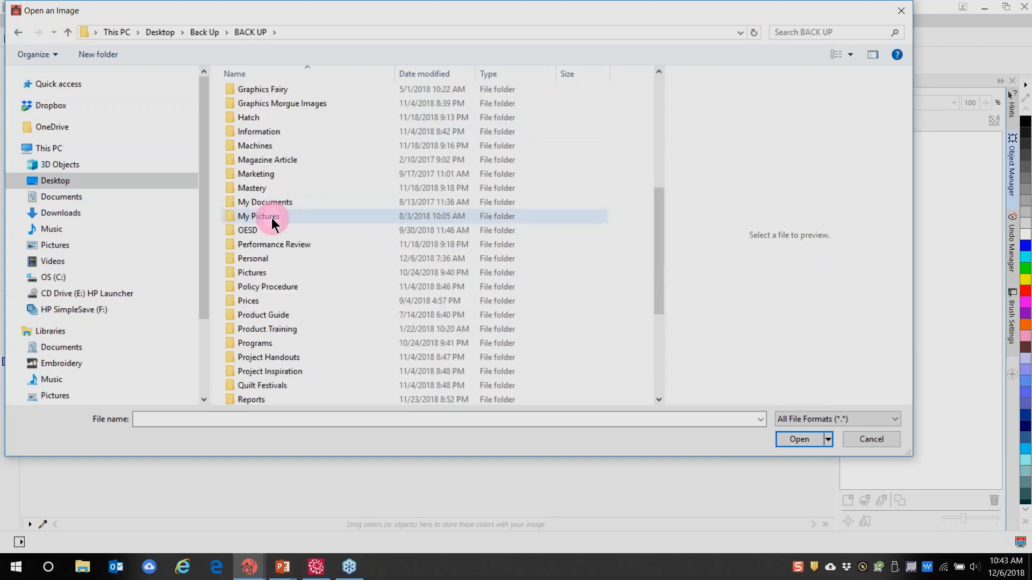
pyautogui.click(98, 182)
pyautogui.click(275, 123)
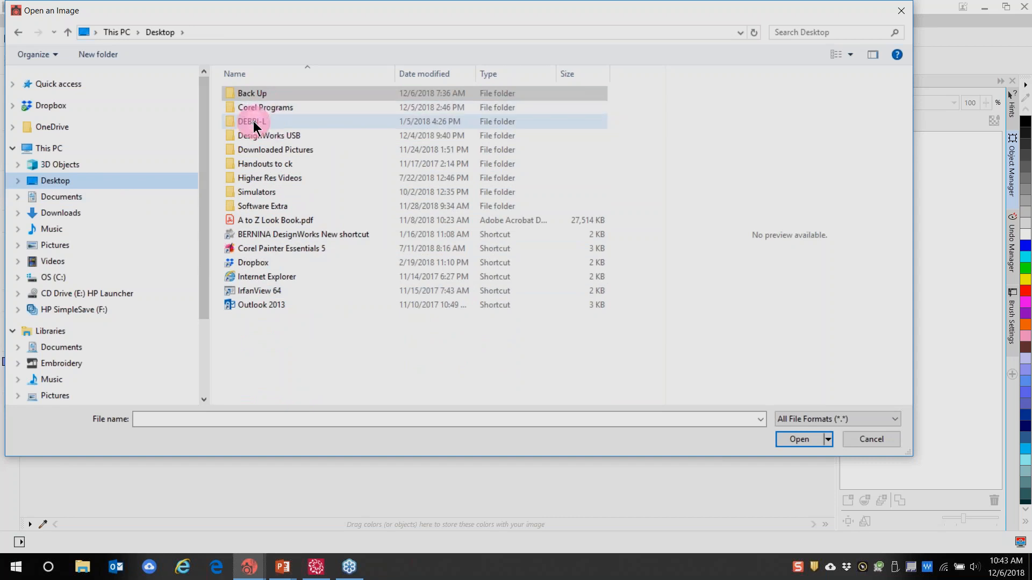
pyautogui.click(251, 97)
pyautogui.click(252, 95)
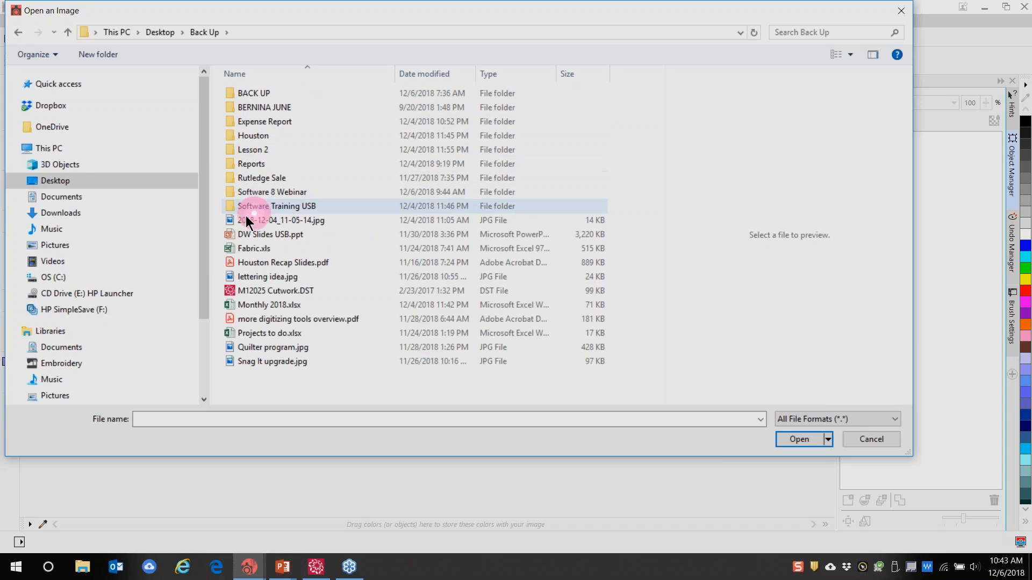
# Open Software 8 Webinar > Pictures for webinar and select the rose photo 2018-09-15 16.00.37.jpg
pyautogui.doubleClick(259, 194)
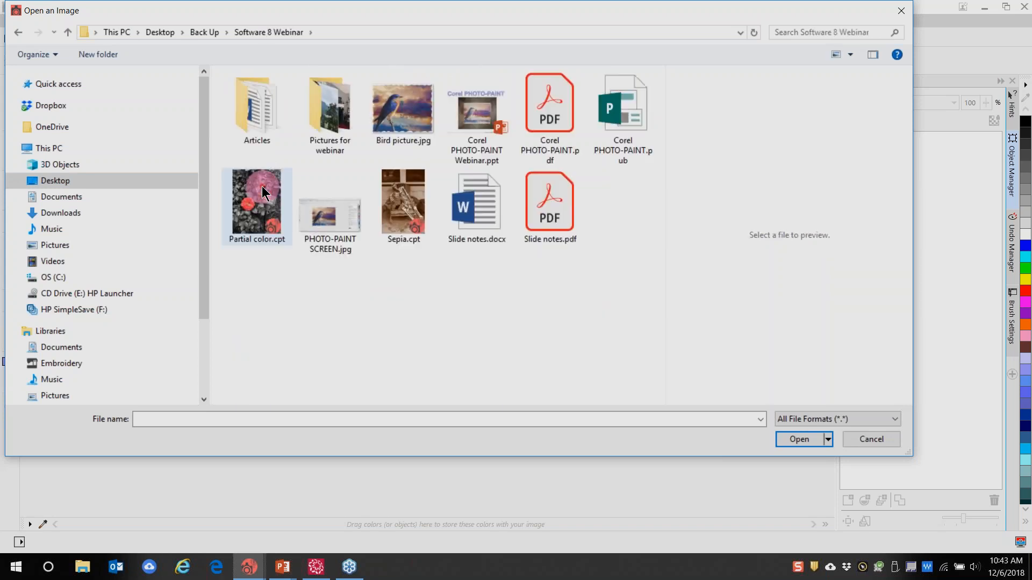
pyautogui.click(312, 124)
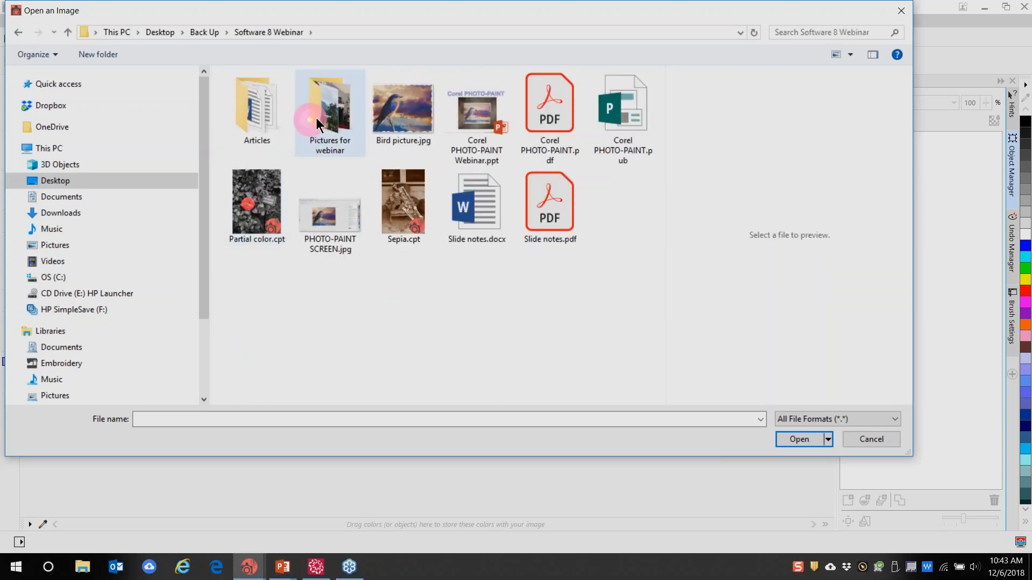
pyautogui.doubleClick(321, 113)
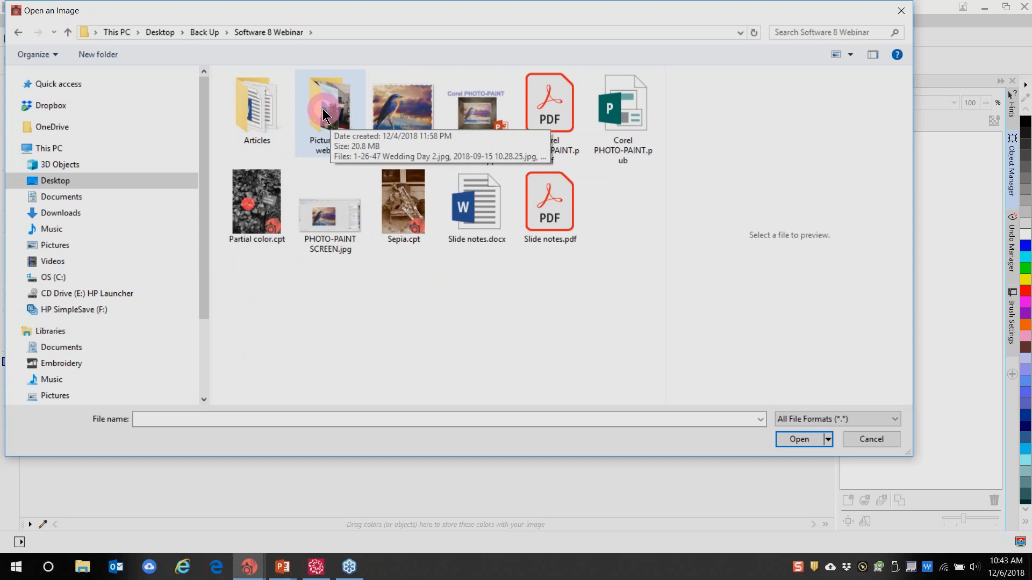
pyautogui.click(370, 121)
# Deselect the photo and browse the Embroidery library, then the Pictures library
pyautogui.click(590, 309)
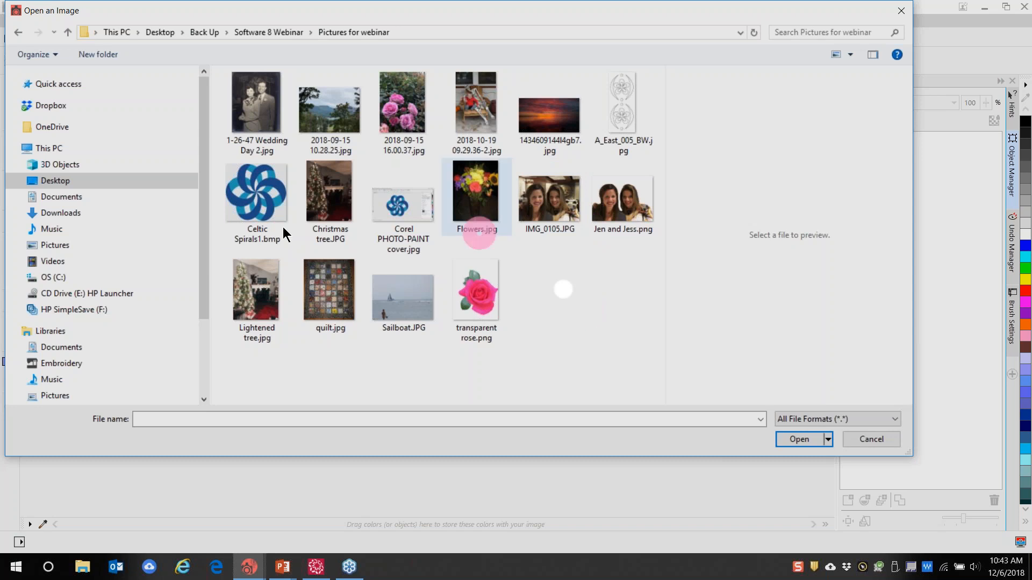
pyautogui.click(72, 368)
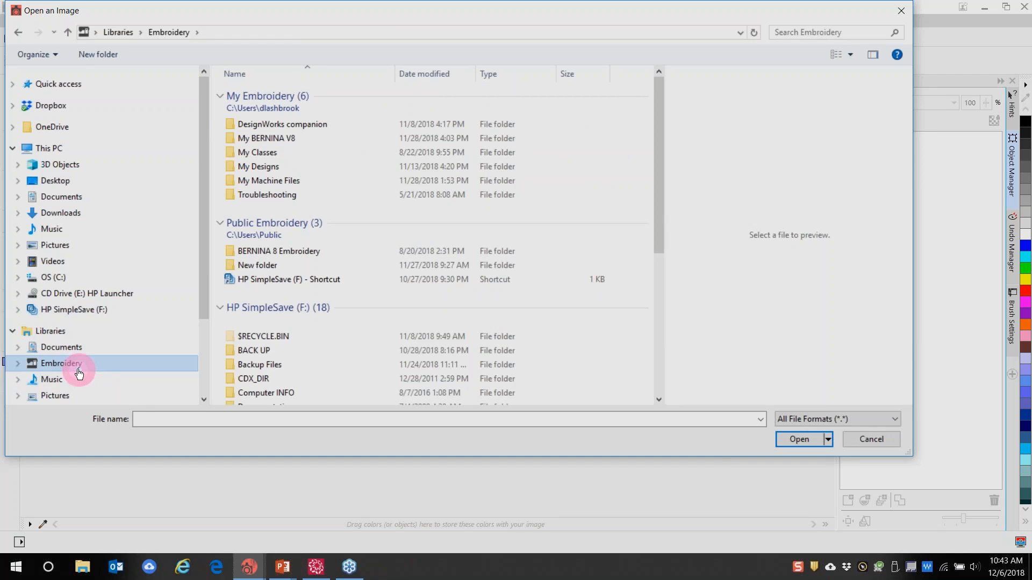
pyautogui.click(56, 398)
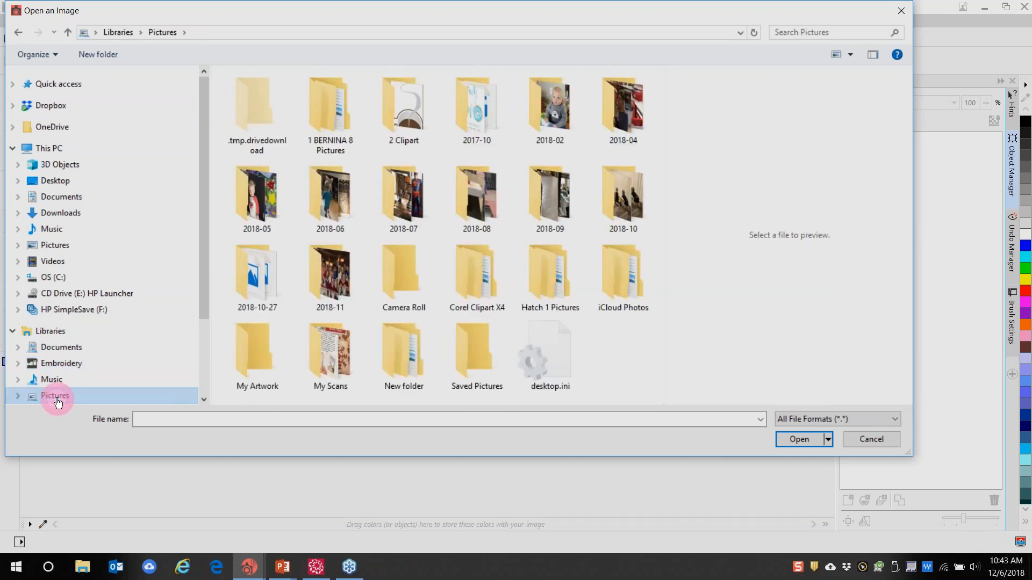
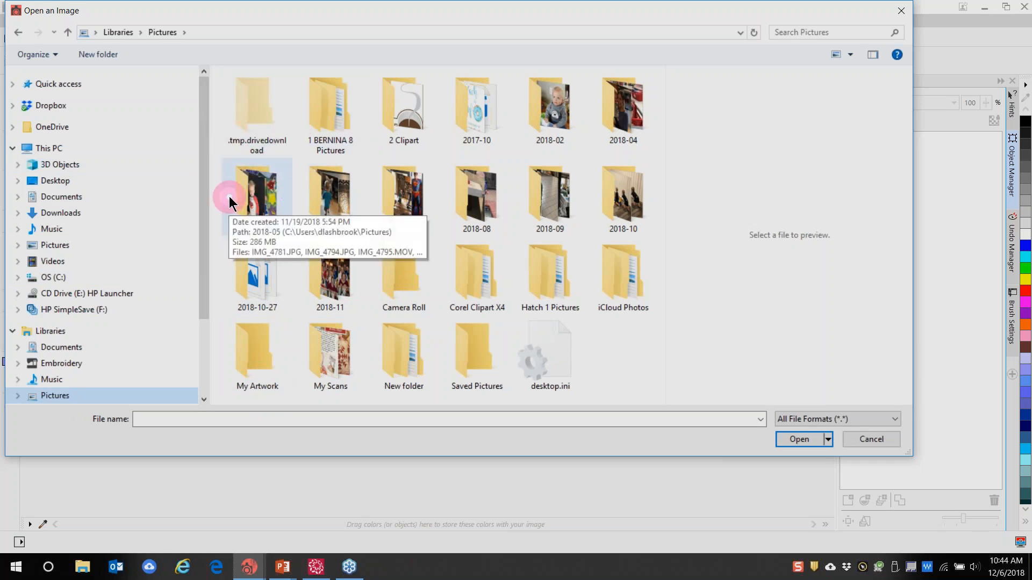
# Open 2018-09-15 16.00.37.jpg from Desktop > Back Up > Software 8 Webinar > Pictures for webinar
pyautogui.click(63, 396)
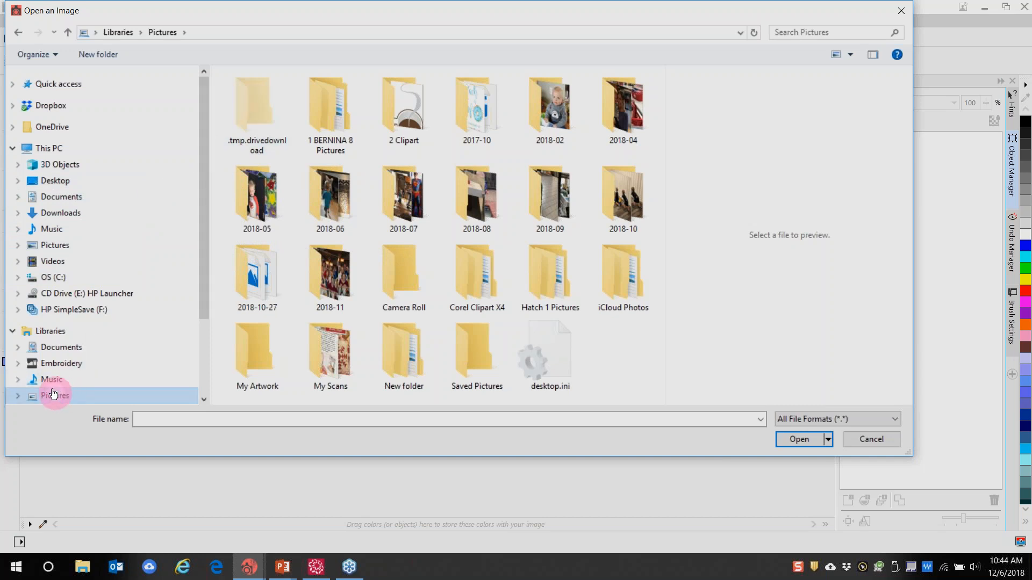
pyautogui.click(74, 310)
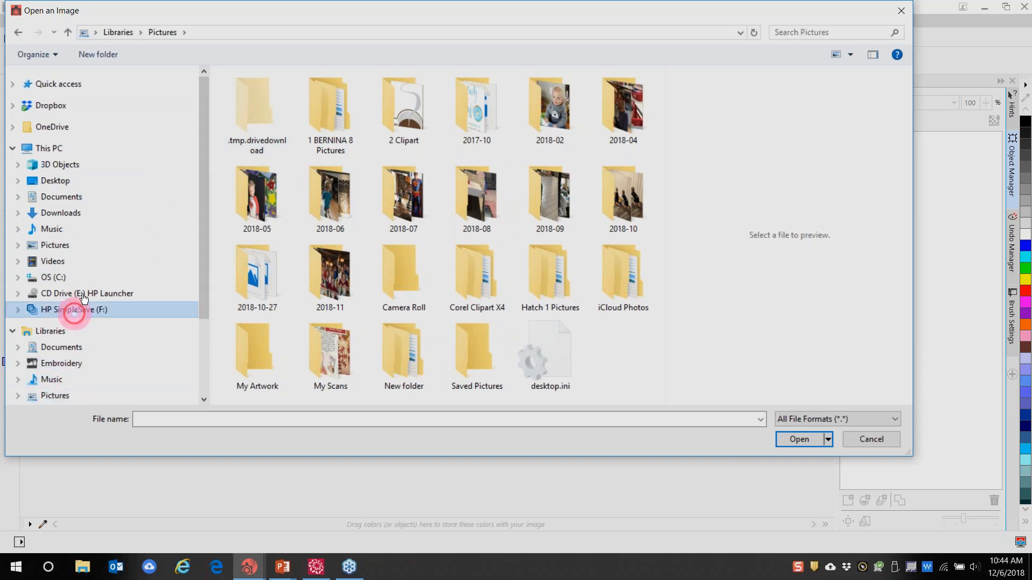
pyautogui.click(257, 107)
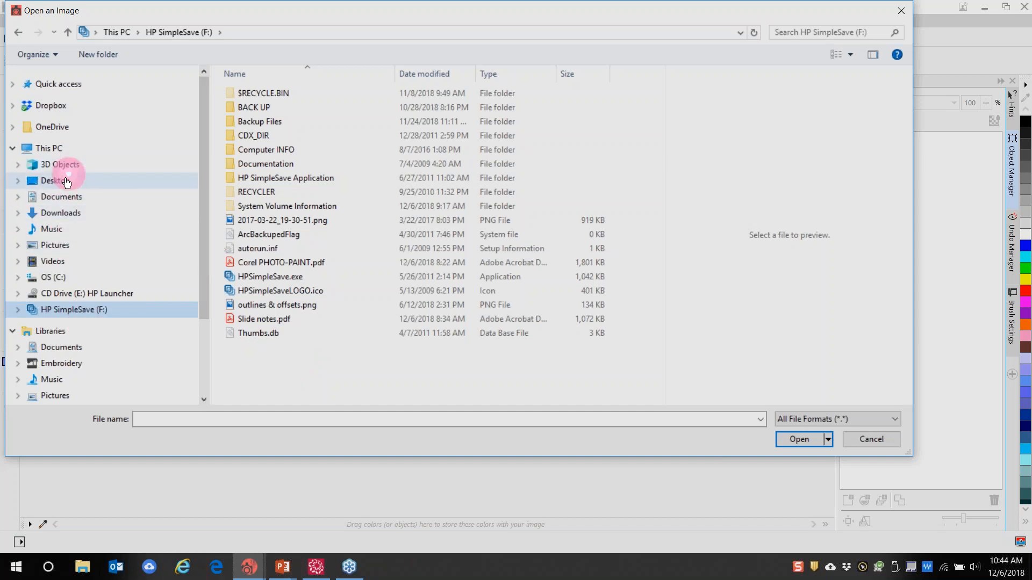
pyautogui.click(59, 183)
pyautogui.doubleClick(253, 92)
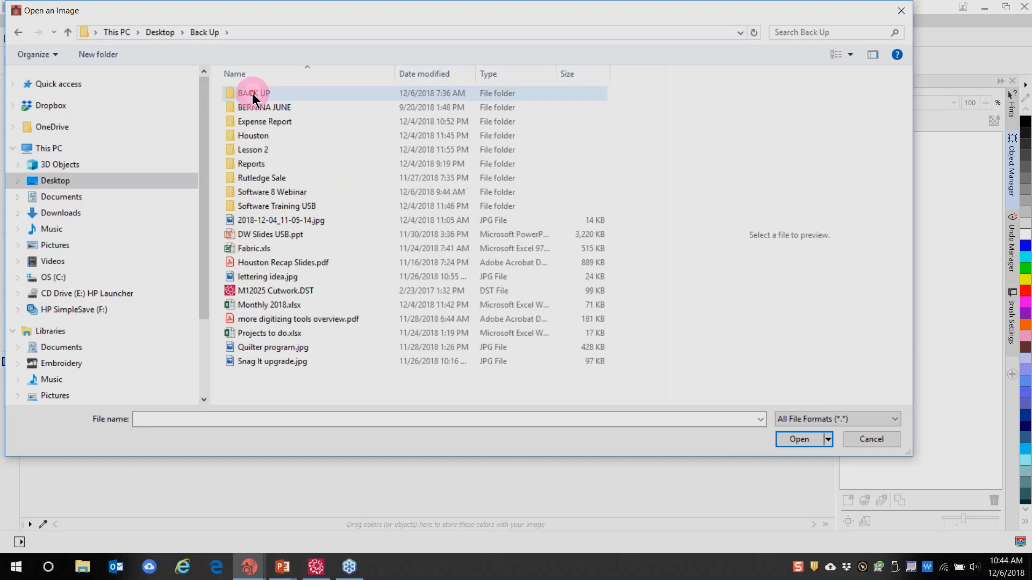
pyautogui.doubleClick(266, 192)
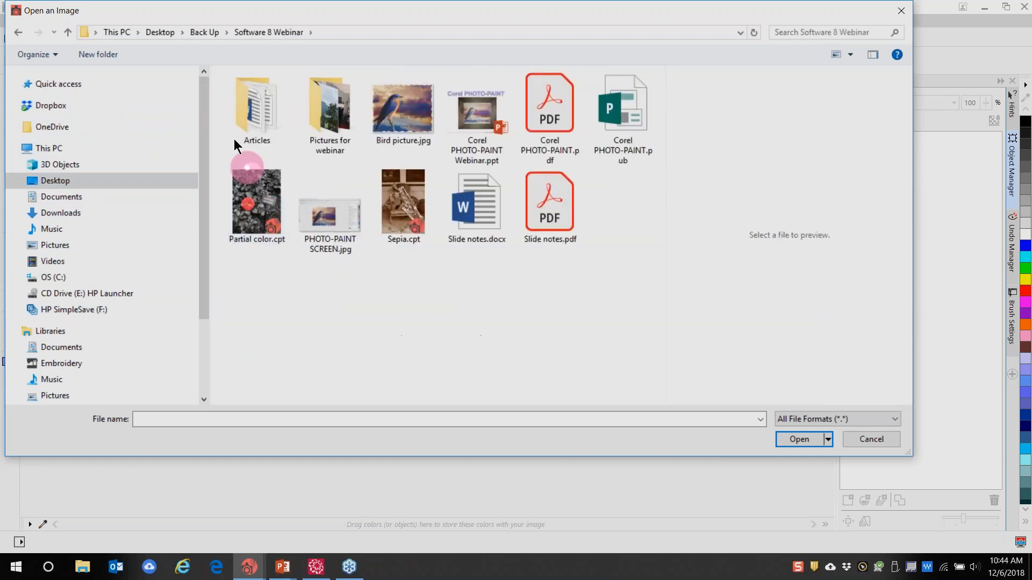
pyautogui.doubleClick(323, 114)
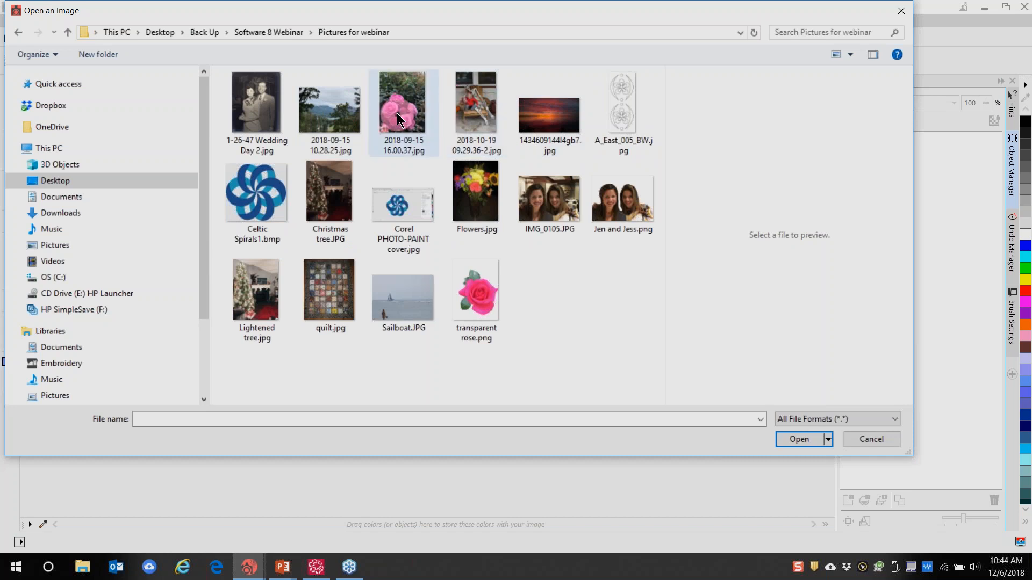
pyautogui.doubleClick(415, 152)
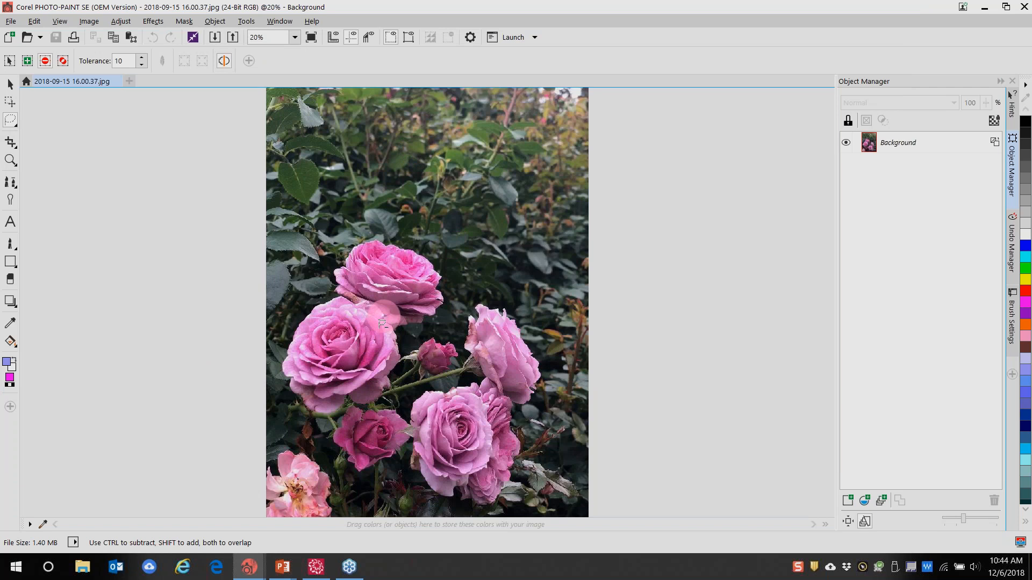
# Zoom in on the rose photo and switch to the Crop tool
pyautogui.scroll(2, 382, 323)
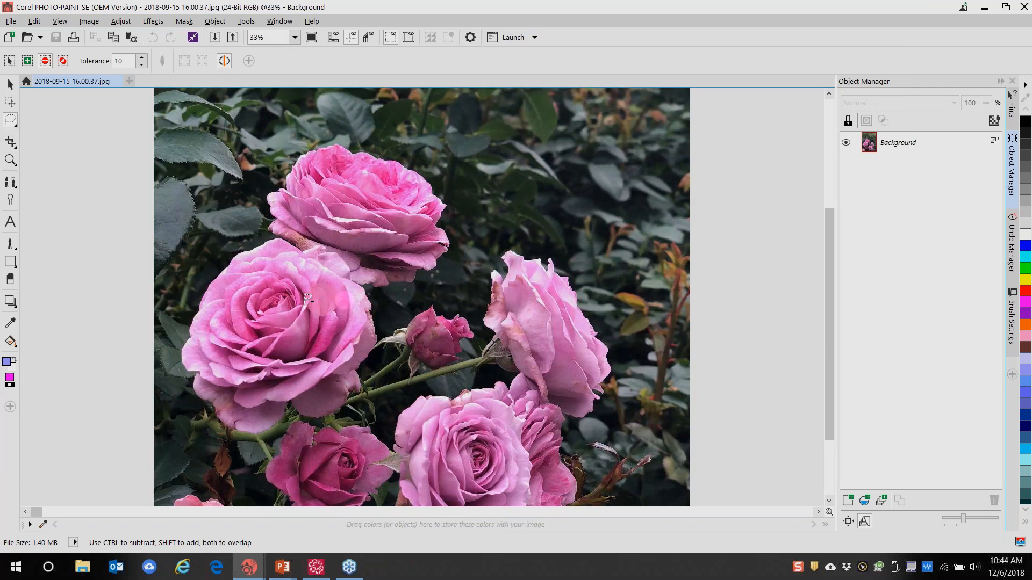
pyautogui.scroll(1, 321, 302)
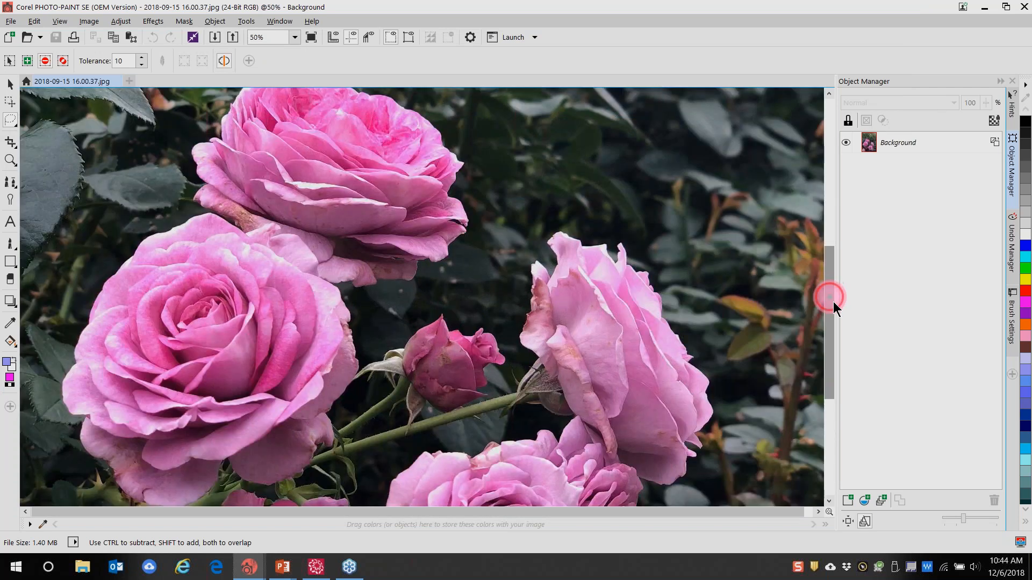
pyautogui.moveTo(834, 302); pyautogui.dragTo(839, 314)
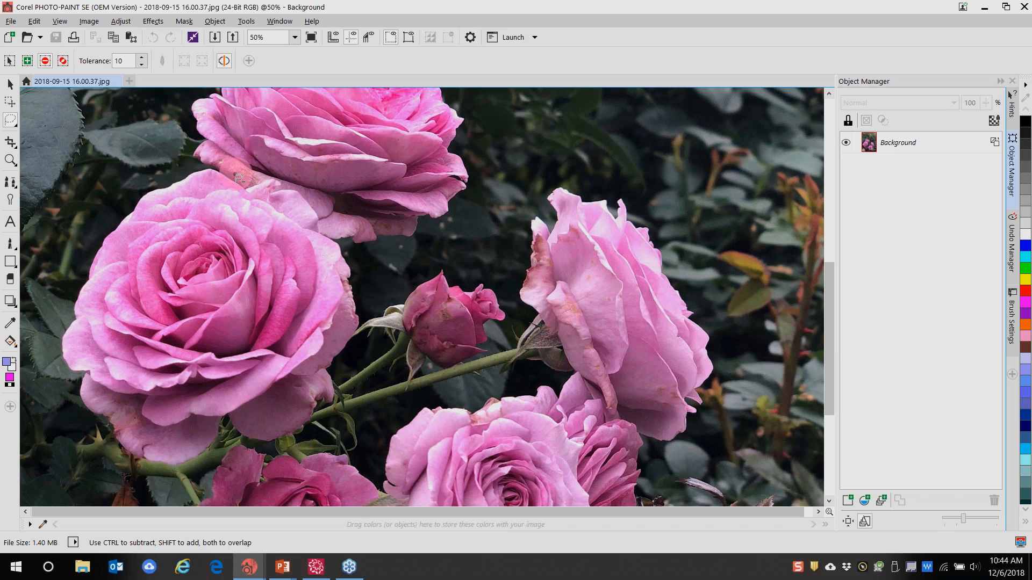
pyautogui.click(139, 192)
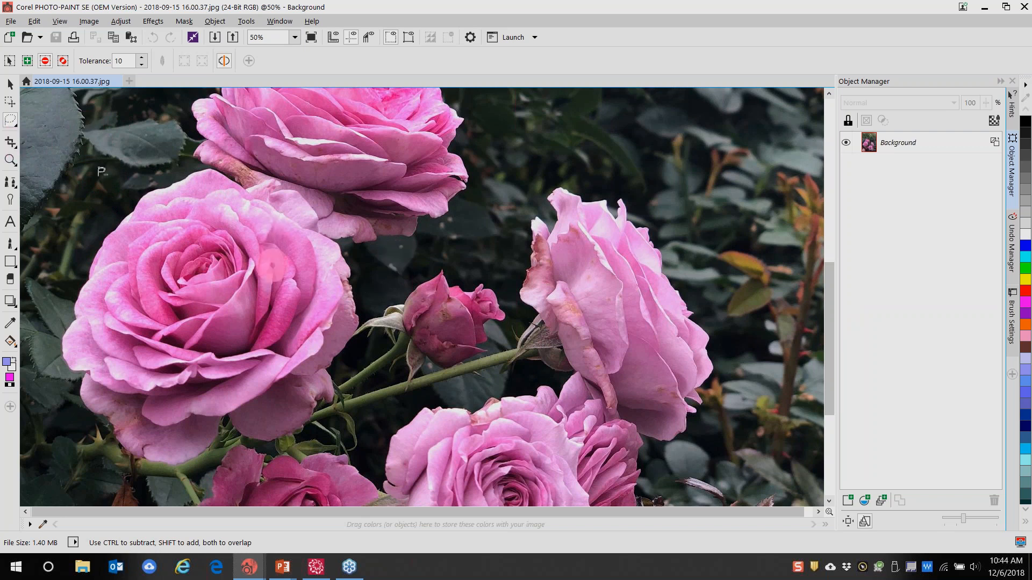
pyautogui.click(10, 142)
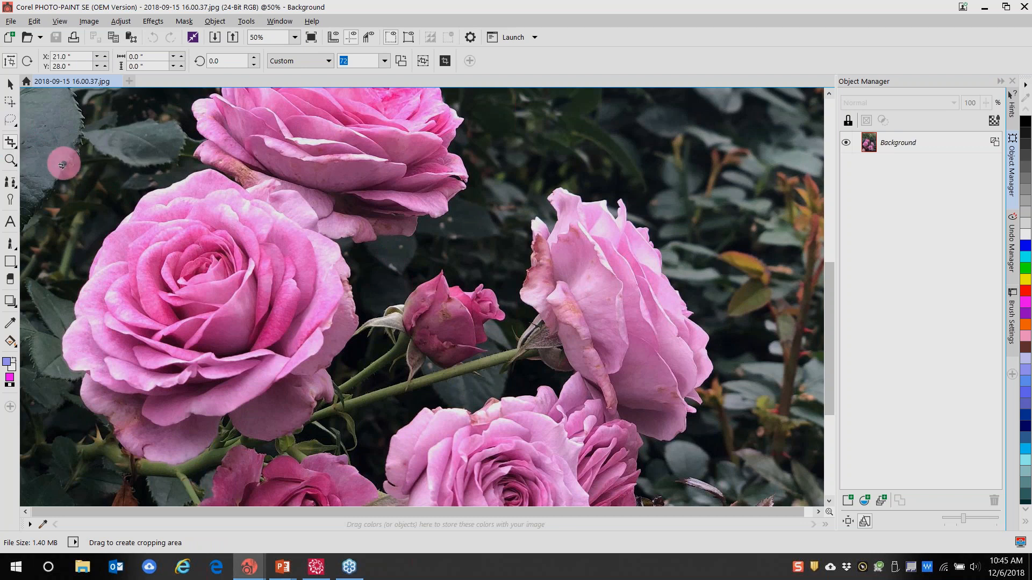
# Crop the photo to a rectangle around the large rose on the left
pyautogui.moveTo(61, 165); pyautogui.dragTo(369, 475)
pyautogui.doubleClick(183, 304)
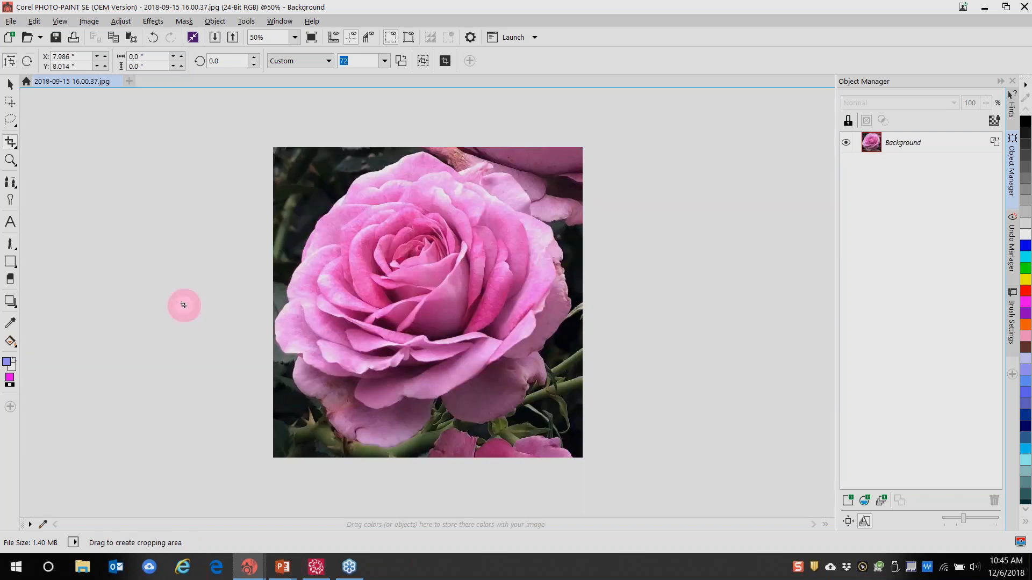
pyautogui.click(89, 22)
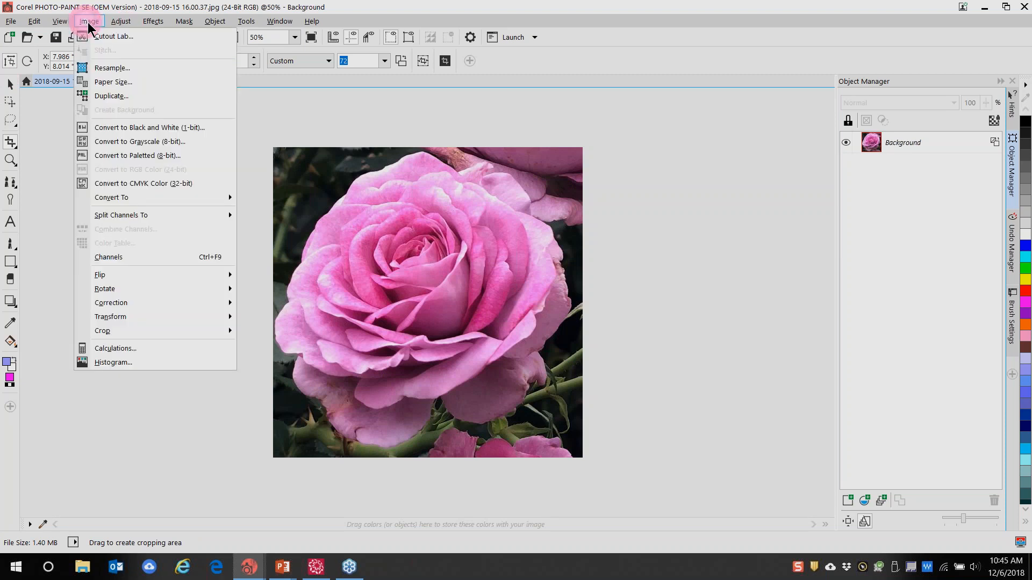
# In Image > Cutout Lab, highlight a closed red outline around the large rose's edge
pyautogui.click(105, 36)
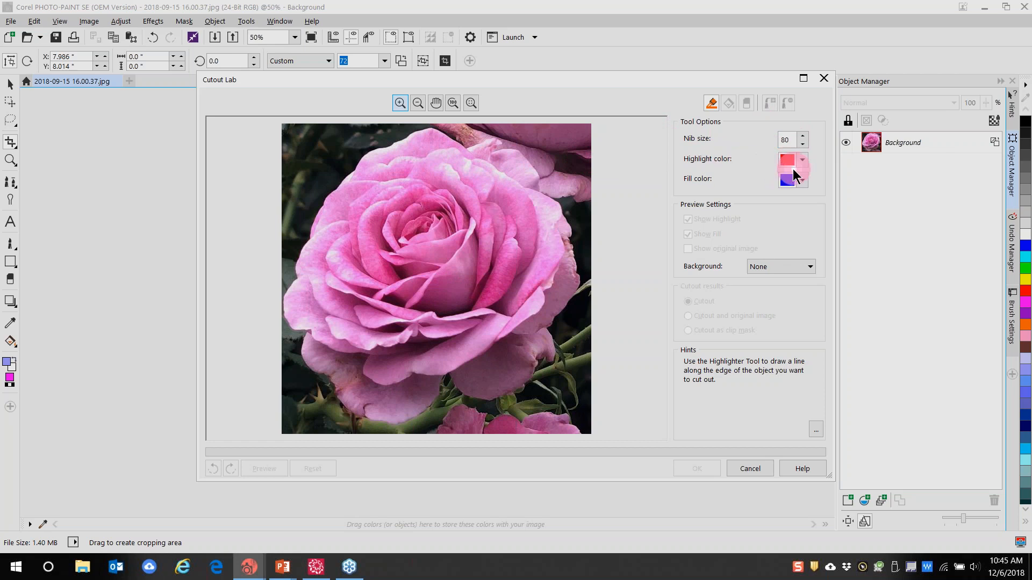
pyautogui.click(446, 136)
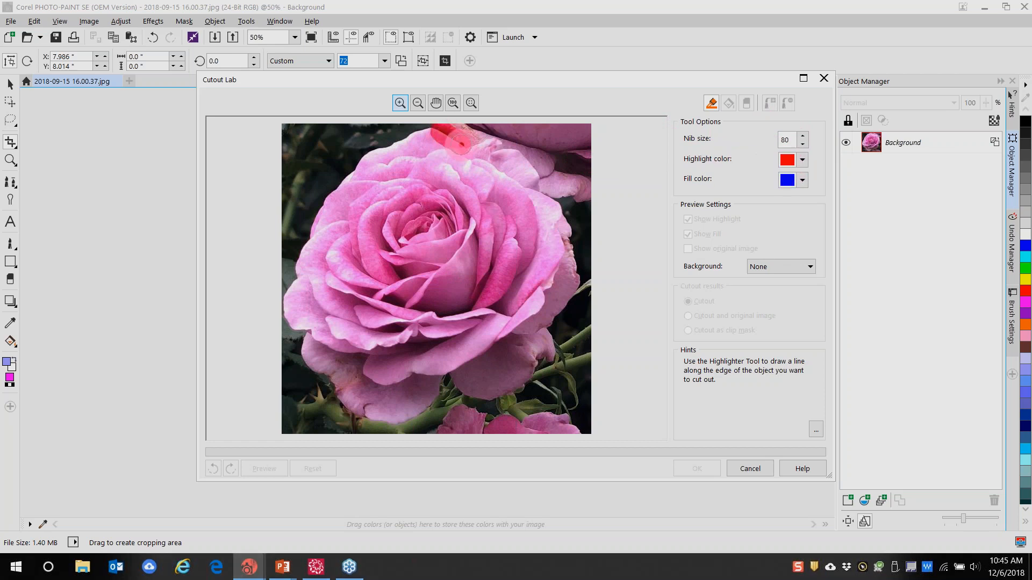
pyautogui.moveTo(466, 146)
pyautogui.mouseDown()
pyautogui.moveTo(494, 143)
pyautogui.moveTo(524, 159)
pyautogui.moveTo(583, 270)
pyautogui.moveTo(524, 388)
pyautogui.moveTo(488, 397)
pyautogui.moveTo(444, 376)
pyautogui.moveTo(424, 408)
pyautogui.moveTo(377, 418)
pyautogui.moveTo(308, 367)
pyautogui.moveTo(294, 277)
pyautogui.moveTo(325, 196)
pyautogui.moveTo(348, 170)
pyautogui.moveTo(402, 138)
pyautogui.moveTo(442, 132)
pyautogui.mouseUp()
pyautogui.click(796, 182)
pyautogui.click(731, 105)
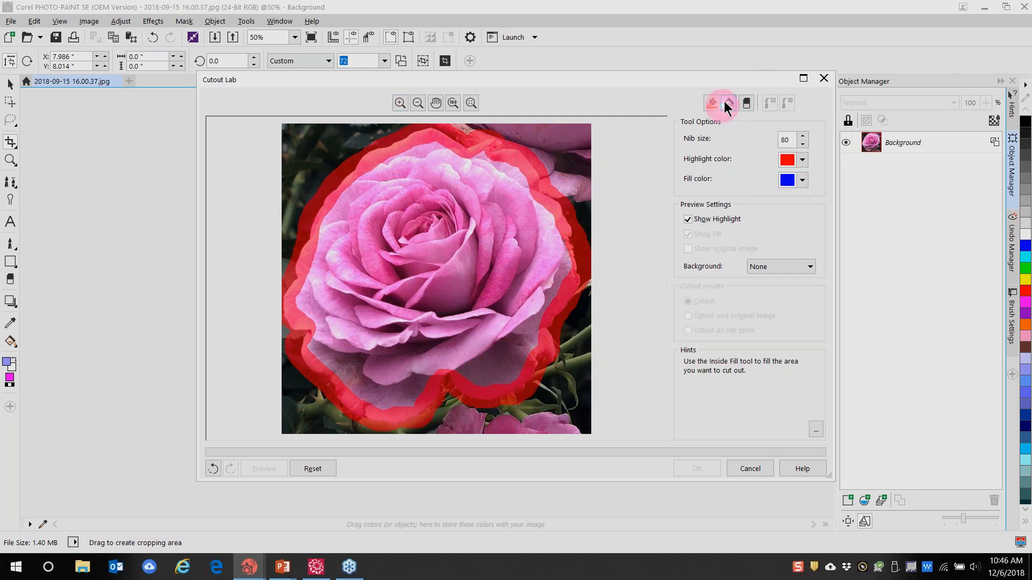
# Fill inside the rose outline so the rose is isolated on transparency
pyautogui.click(391, 252)
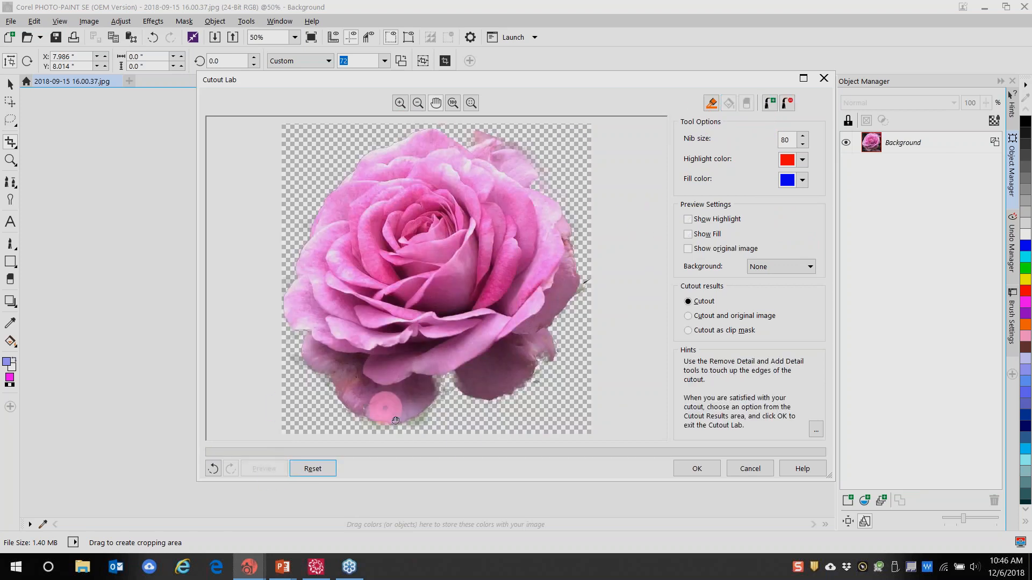
pyautogui.scroll(1, 429, 419)
pyautogui.scroll(2, 428, 420)
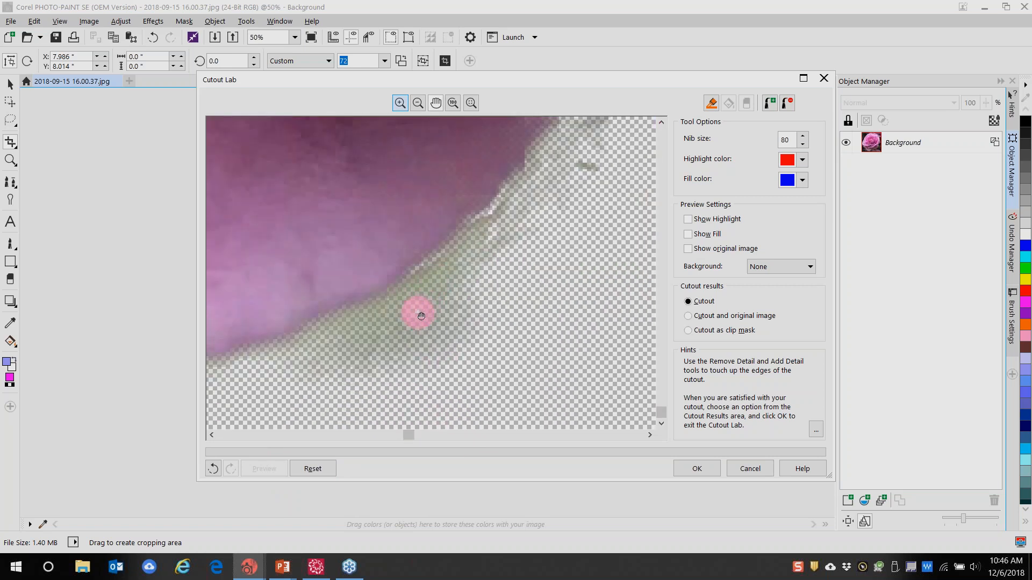
# Erase pale fringe and debris from the petal edges with Remove Detail, undoing one stroke
pyautogui.click(786, 103)
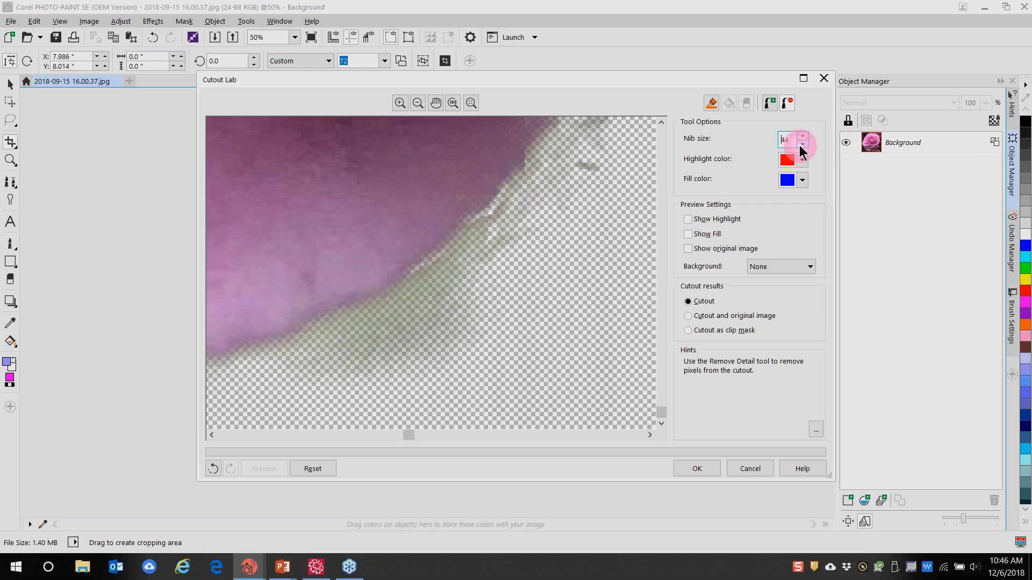
pyautogui.moveTo(486, 211)
pyautogui.mouseDown()
pyautogui.moveTo(500, 227)
pyautogui.moveTo(449, 292)
pyautogui.moveTo(414, 310)
pyautogui.moveTo(430, 284)
pyautogui.moveTo(338, 334)
pyautogui.moveTo(308, 367)
pyautogui.moveTo(422, 362)
pyautogui.moveTo(535, 258)
pyautogui.moveTo(590, 156)
pyautogui.moveTo(666, 257)
pyautogui.moveTo(614, 258)
pyautogui.mouseUp()
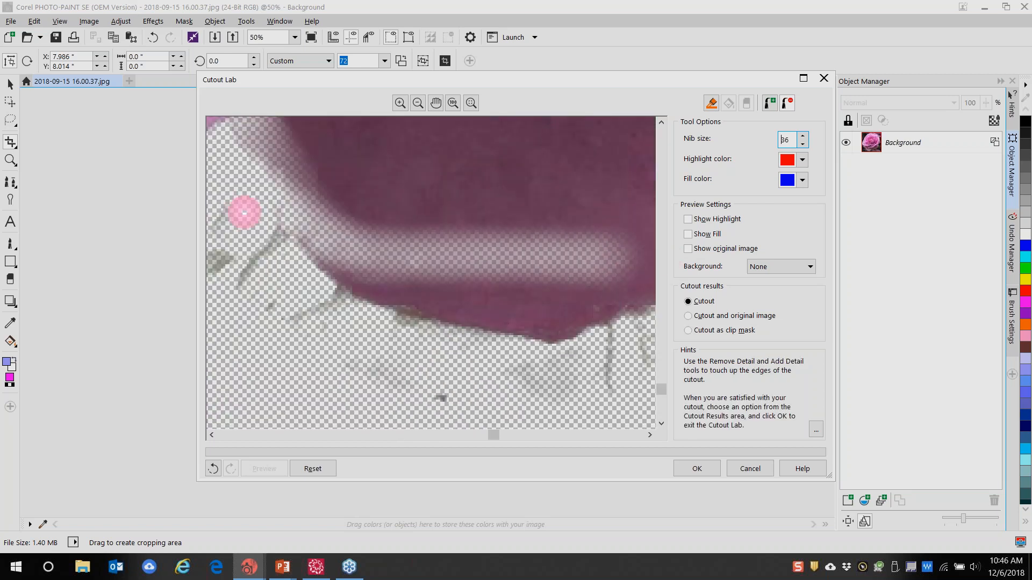
pyautogui.click(213, 470)
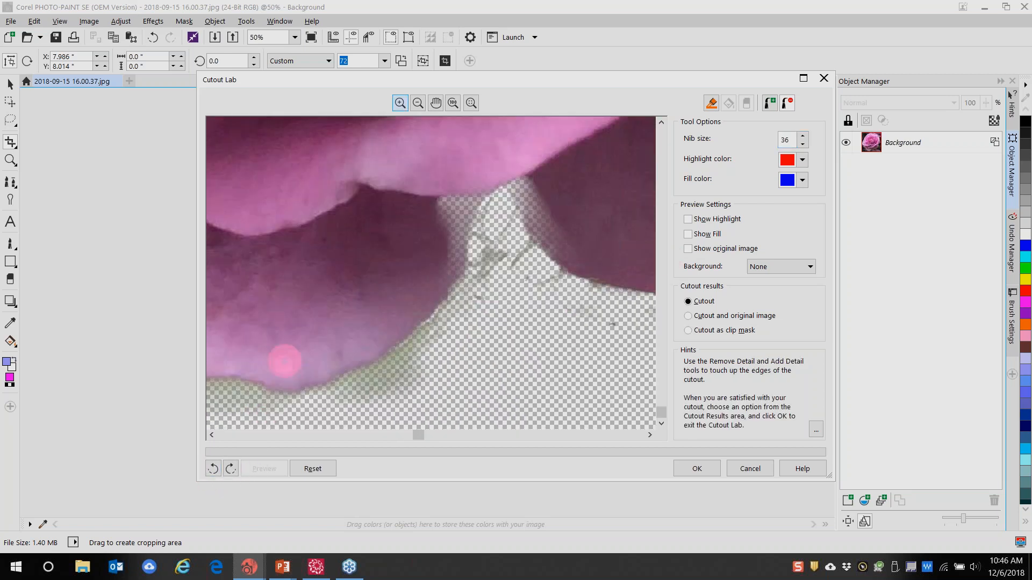
pyautogui.scroll(2, 531, 371)
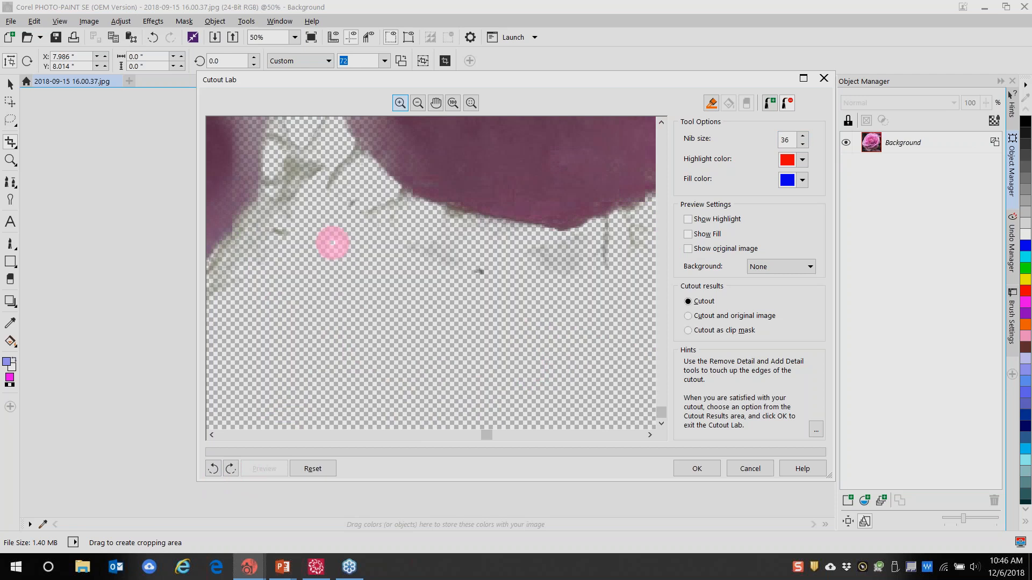
pyautogui.moveTo(312, 189)
pyautogui.mouseDown()
pyautogui.moveTo(301, 156)
pyautogui.moveTo(341, 166)
pyautogui.moveTo(422, 217)
pyautogui.moveTo(481, 232)
pyautogui.moveTo(491, 268)
pyautogui.moveTo(429, 299)
pyautogui.moveTo(552, 285)
pyautogui.moveTo(602, 265)
pyautogui.moveTo(632, 234)
pyautogui.moveTo(554, 258)
pyautogui.moveTo(581, 243)
pyautogui.moveTo(574, 256)
pyautogui.moveTo(381, 260)
pyautogui.moveTo(425, 268)
pyautogui.moveTo(315, 276)
pyautogui.moveTo(239, 263)
pyautogui.moveTo(263, 221)
pyautogui.moveTo(263, 291)
pyautogui.moveTo(295, 174)
pyautogui.moveTo(257, 141)
pyautogui.moveTo(233, 225)
pyautogui.mouseUp()
pyautogui.moveTo(491, 440)
pyautogui.mouseDown()
pyautogui.moveTo(405, 472)
pyautogui.moveTo(379, 373)
pyautogui.moveTo(525, 243)
pyautogui.moveTo(437, 395)
pyautogui.moveTo(476, 336)
pyautogui.moveTo(424, 392)
pyautogui.moveTo(392, 378)
pyautogui.moveTo(328, 388)
pyautogui.moveTo(211, 431)
pyautogui.moveTo(212, 383)
pyautogui.moveTo(273, 398)
pyautogui.moveTo(247, 387)
pyautogui.moveTo(307, 374)
pyautogui.moveTo(419, 390)
pyautogui.moveTo(523, 355)
pyautogui.mouseUp()
pyautogui.scroll(-4, 324, 295)
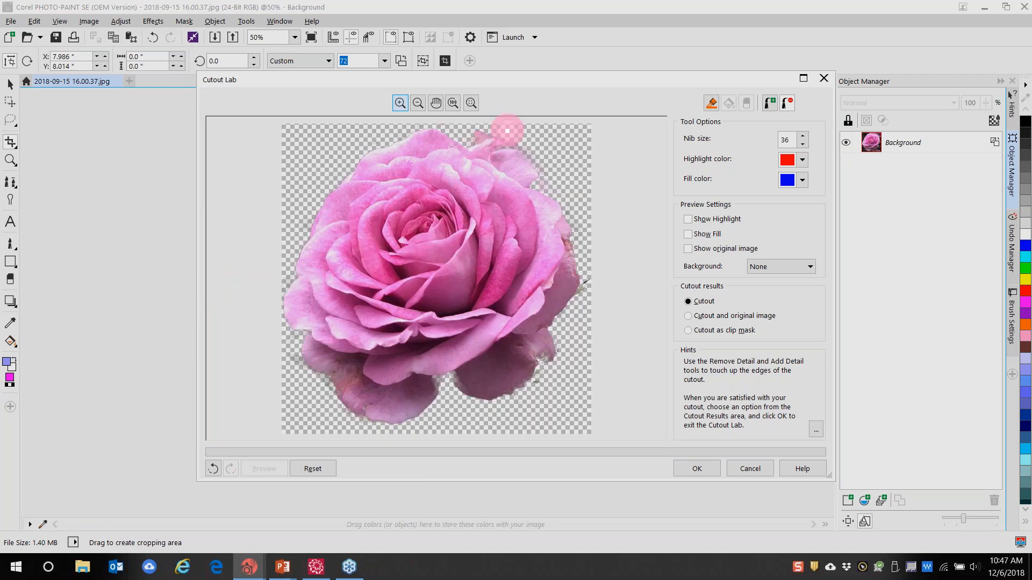
pyautogui.scroll(4, 543, 134)
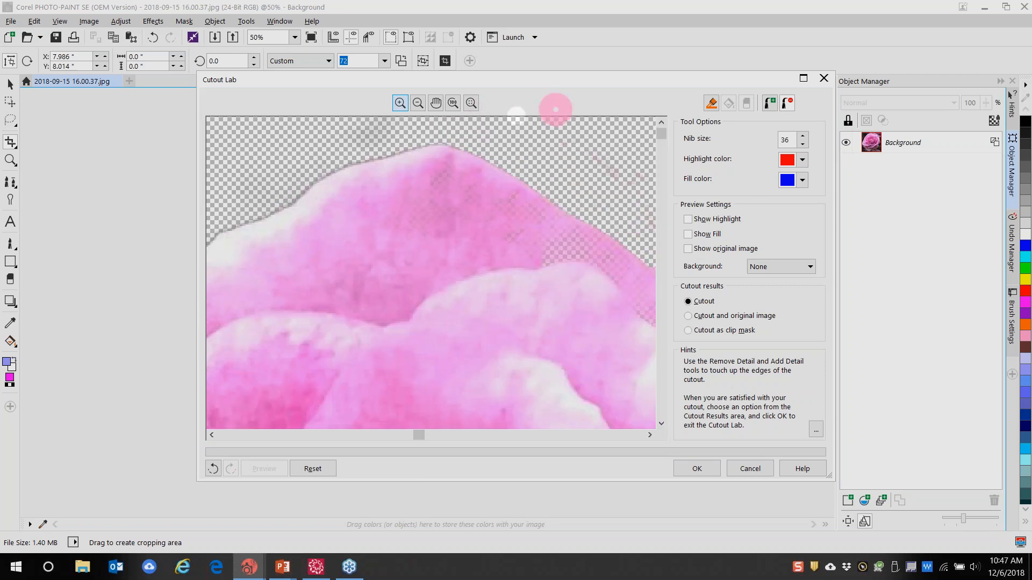
pyautogui.scroll(-3, 604, 152)
pyautogui.scroll(-2, 548, 182)
pyautogui.scroll(1, 549, 182)
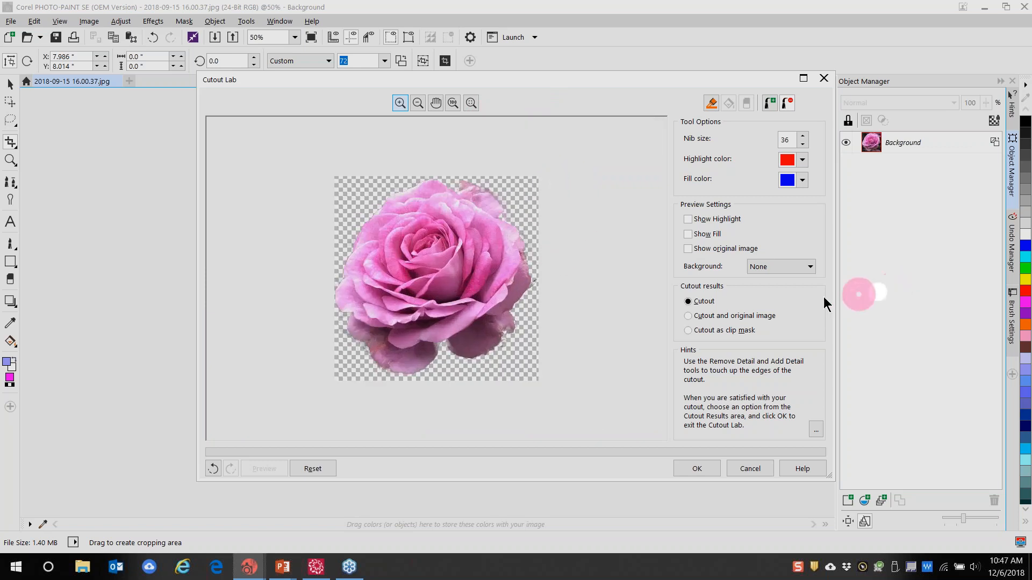
# Try a black preview background, then set the cutout preview to White matte
pyautogui.click(810, 267)
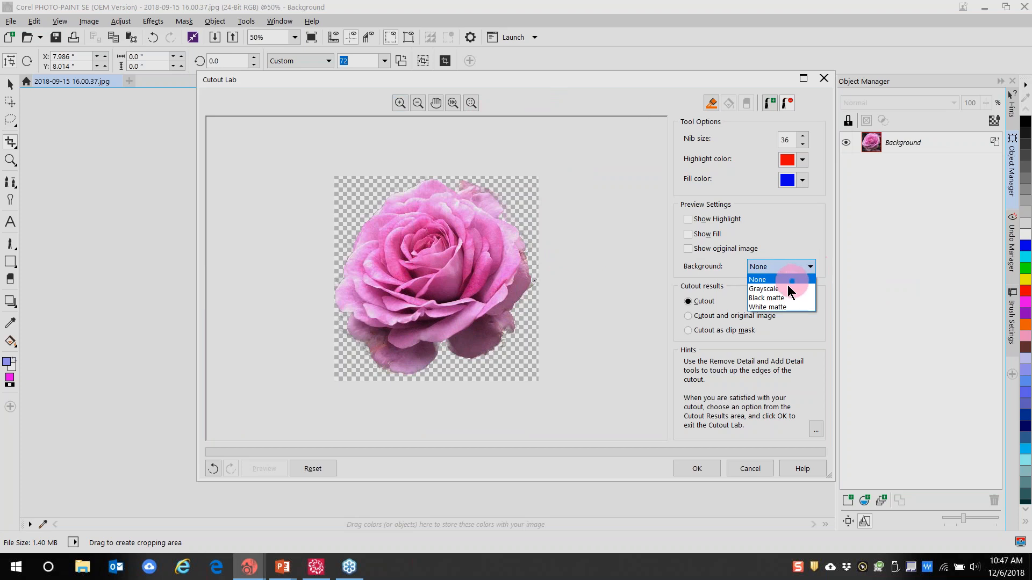
pyautogui.click(774, 298)
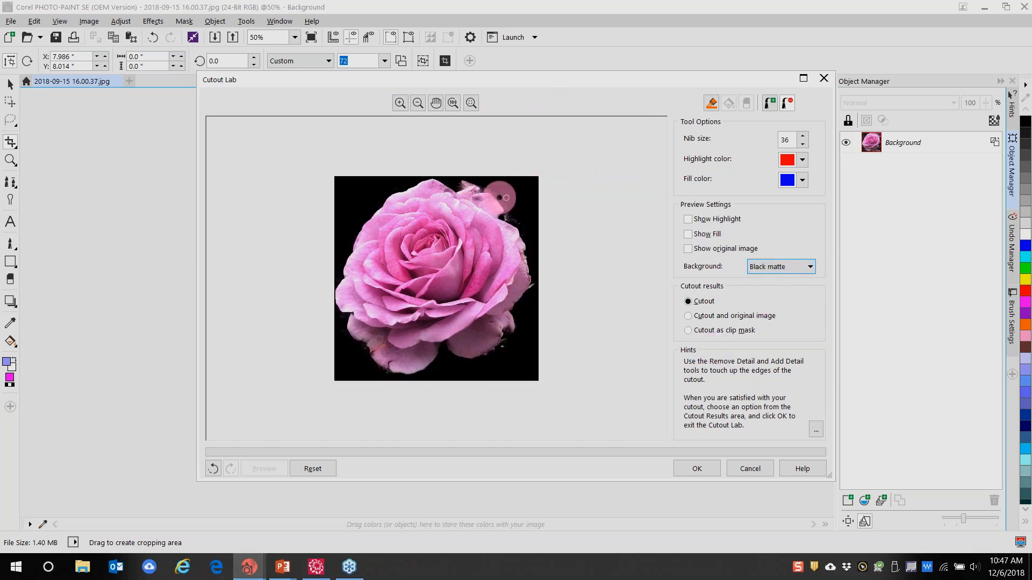
pyautogui.click(806, 269)
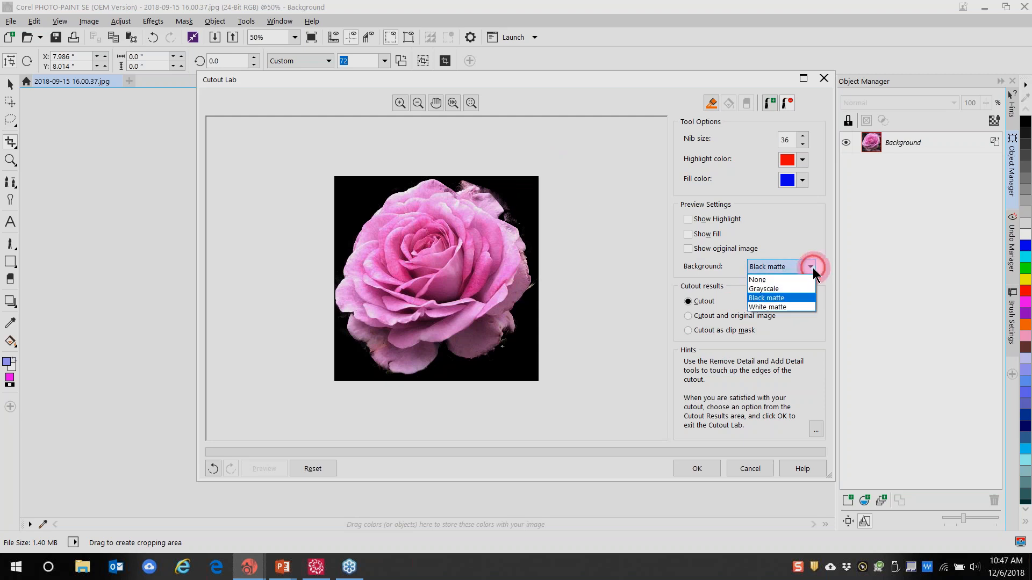
pyautogui.click(775, 309)
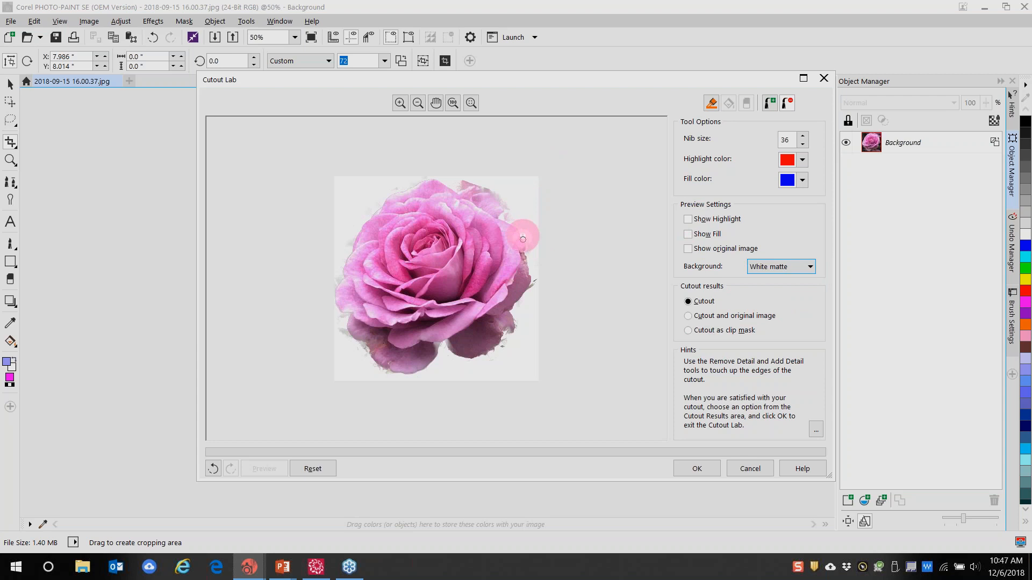
pyautogui.scroll(2, 363, 349)
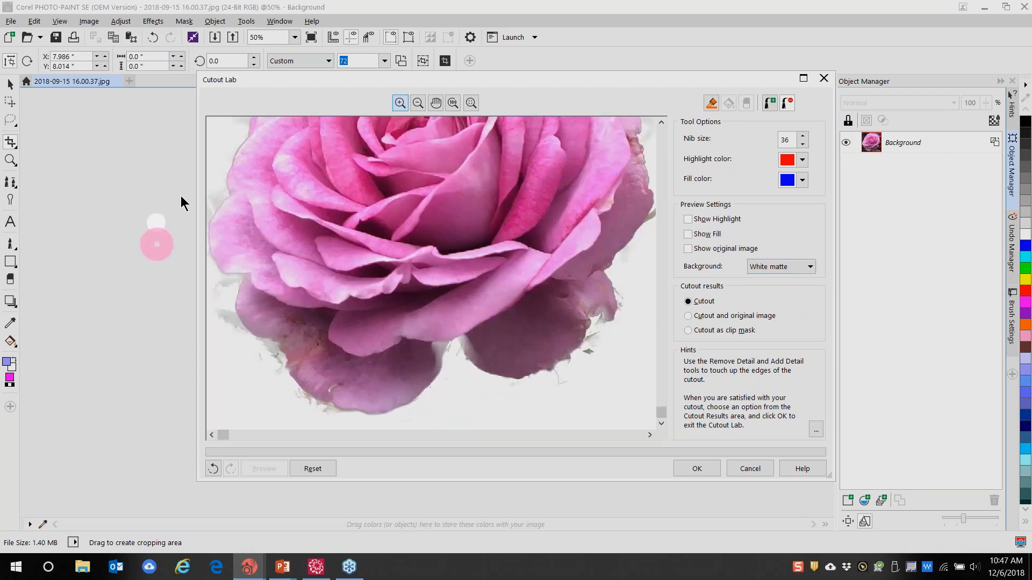
# Erase the lower-left fringe and right-edge stem bit, then apply the cutout with OK
pyautogui.click(783, 103)
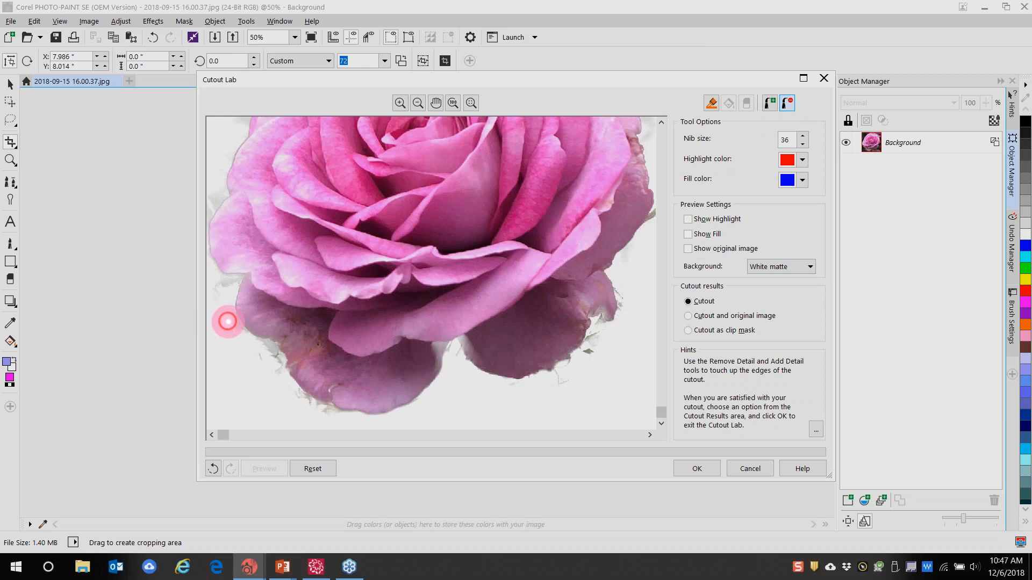
pyautogui.moveTo(276, 347)
pyautogui.mouseDown()
pyautogui.moveTo(286, 386)
pyautogui.moveTo(332, 416)
pyautogui.mouseUp()
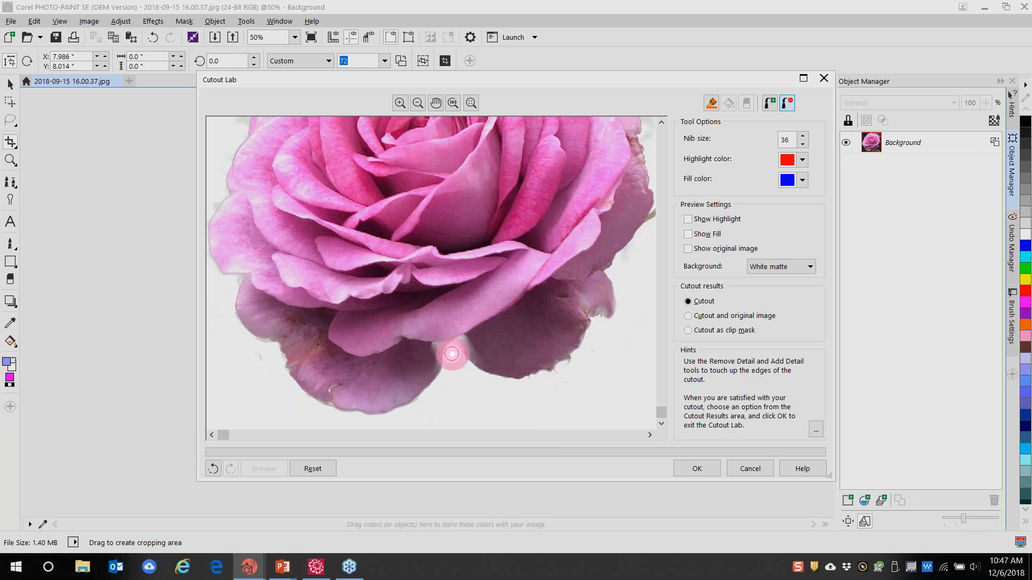
pyautogui.scroll(-3, 511, 283)
pyautogui.scroll(2, 515, 283)
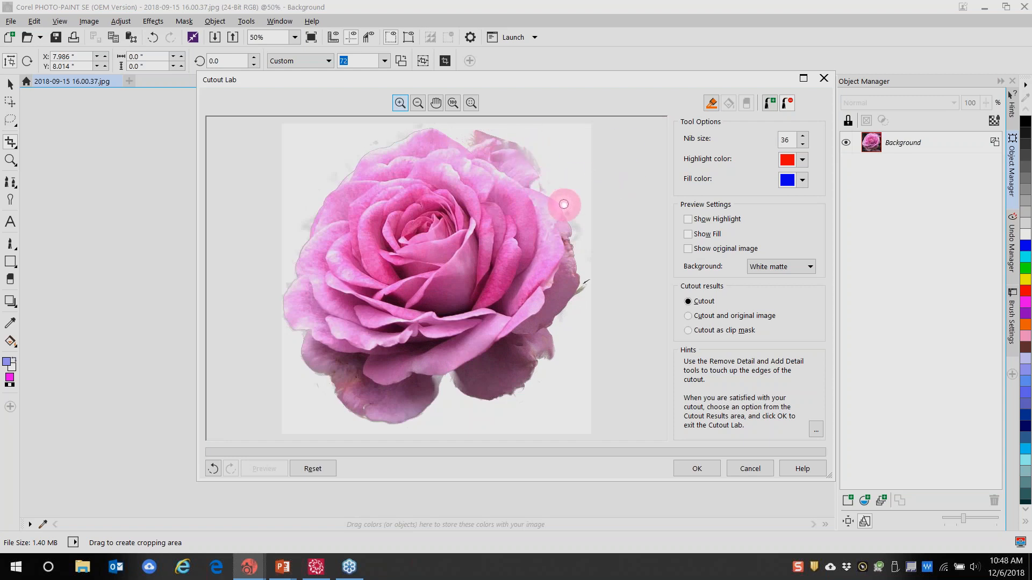
pyautogui.moveTo(586, 250)
pyautogui.mouseDown()
pyautogui.moveTo(582, 298)
pyautogui.moveTo(585, 250)
pyautogui.mouseUp()
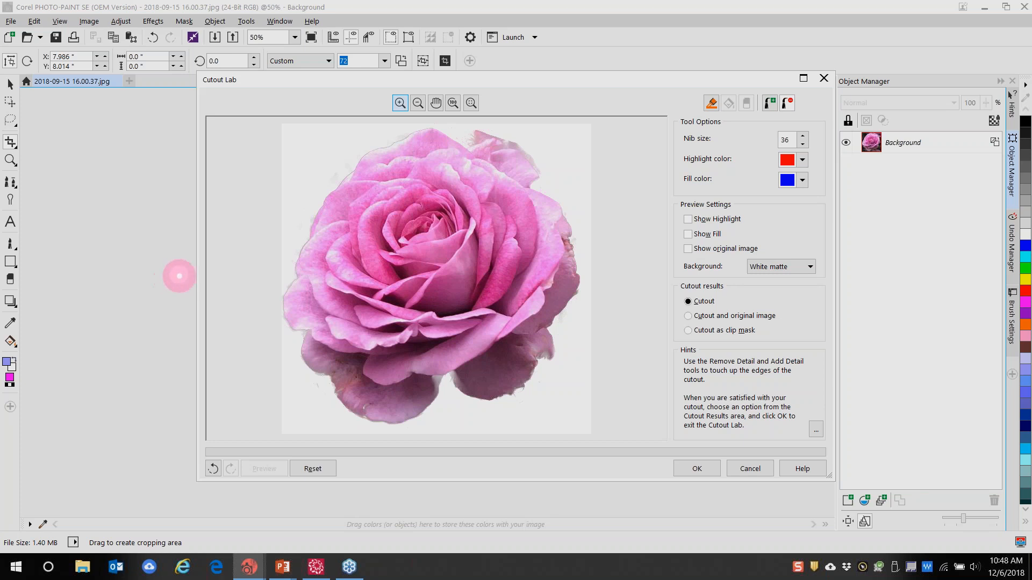
pyautogui.click(693, 472)
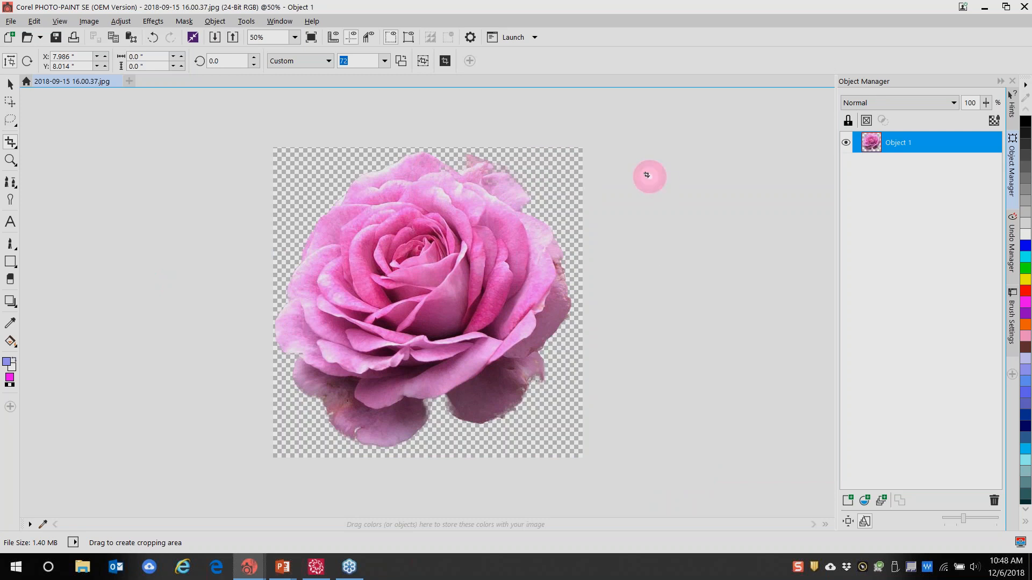
# Open File > Export For > Web with PNG as the export format
pyautogui.click(10, 22)
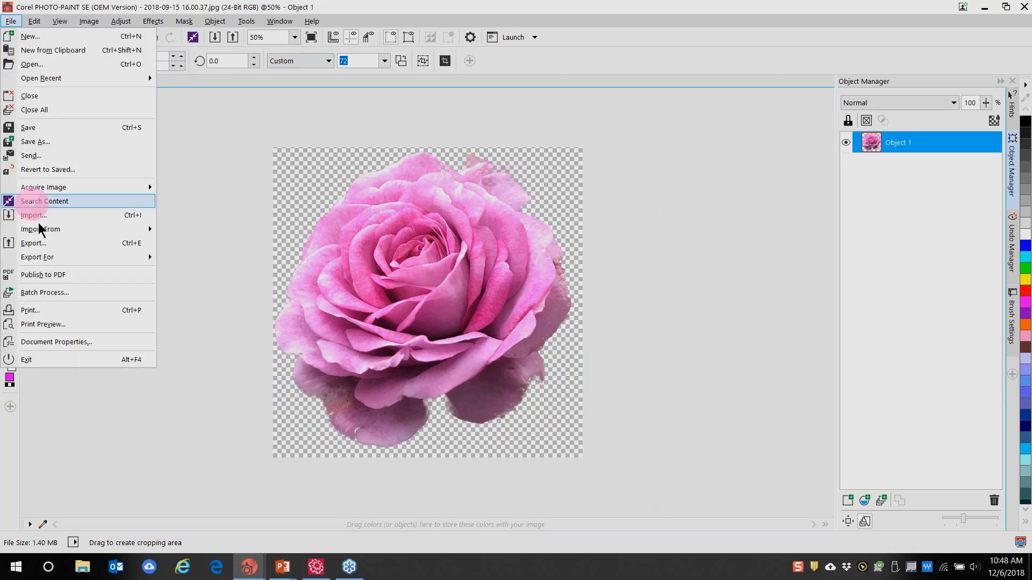
pyautogui.moveTo(45, 264)
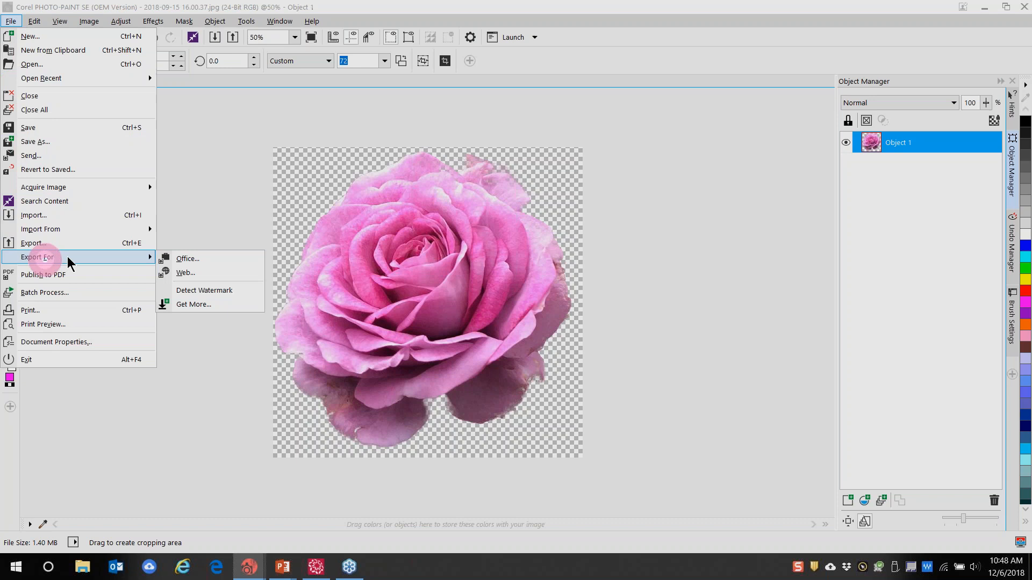
pyautogui.click(193, 273)
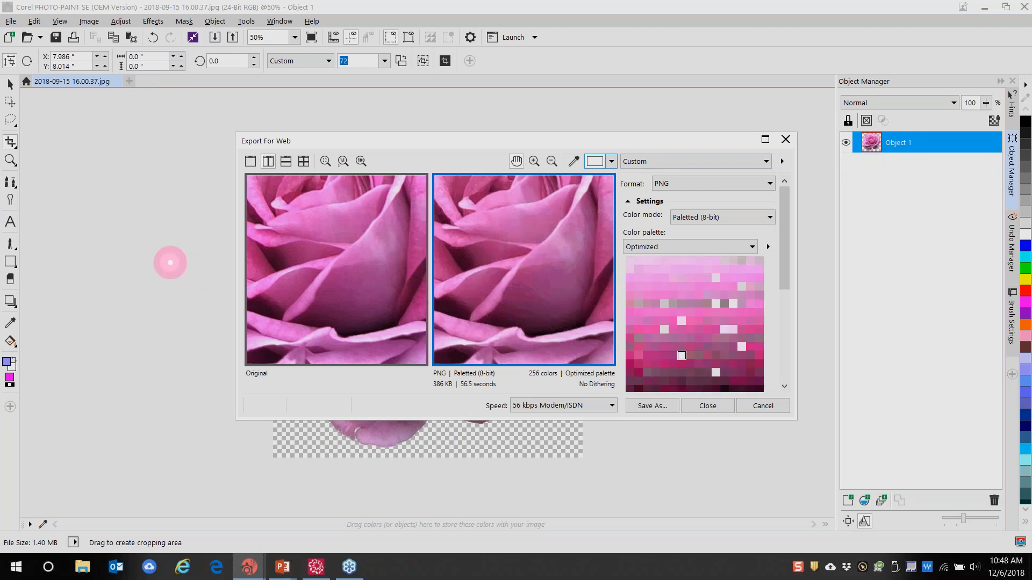
pyautogui.click(771, 184)
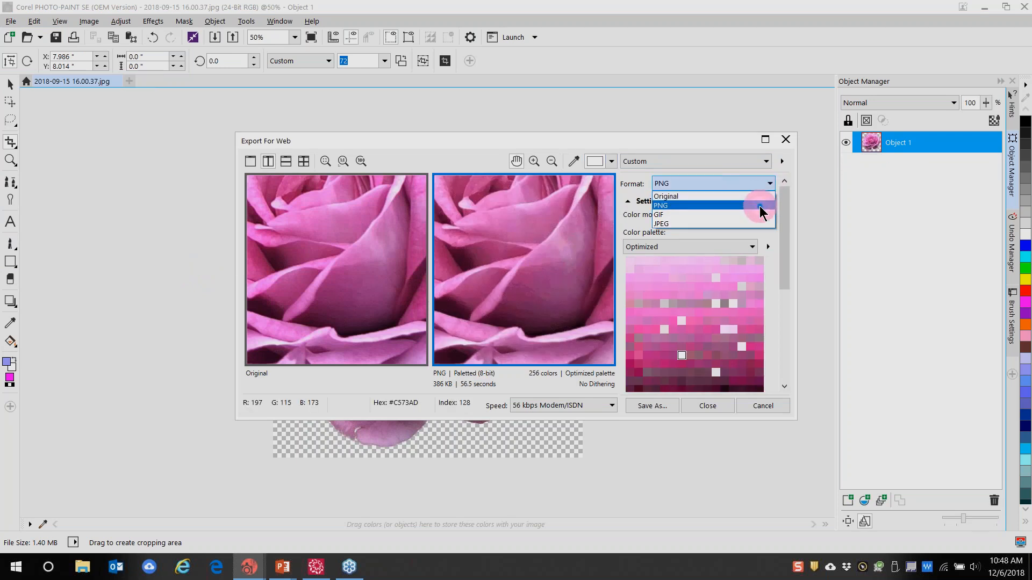
pyautogui.click(759, 207)
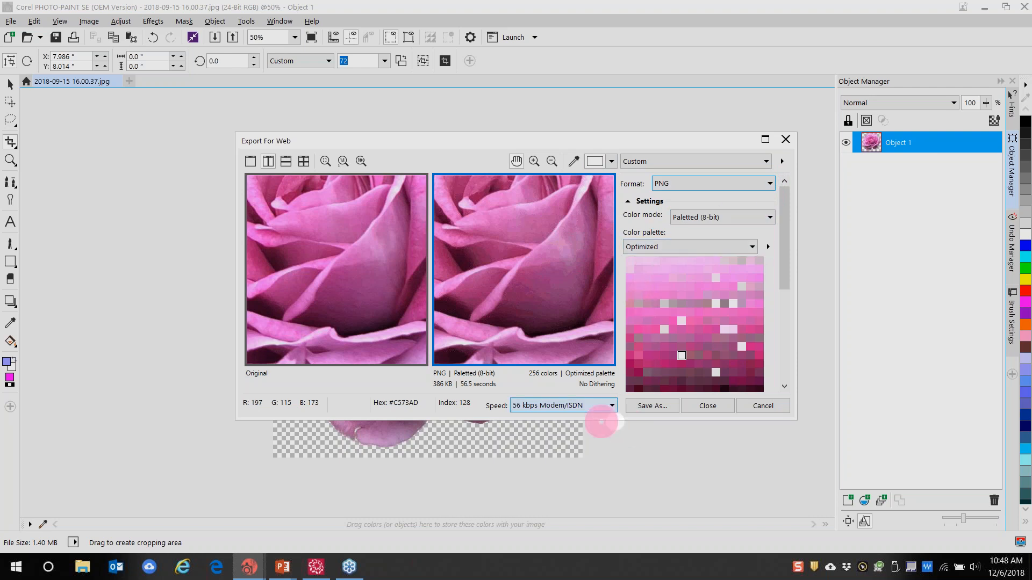
# Save the web export as a PNG in Desktop > Back Up > Software 8 Webinar
pyautogui.click(663, 407)
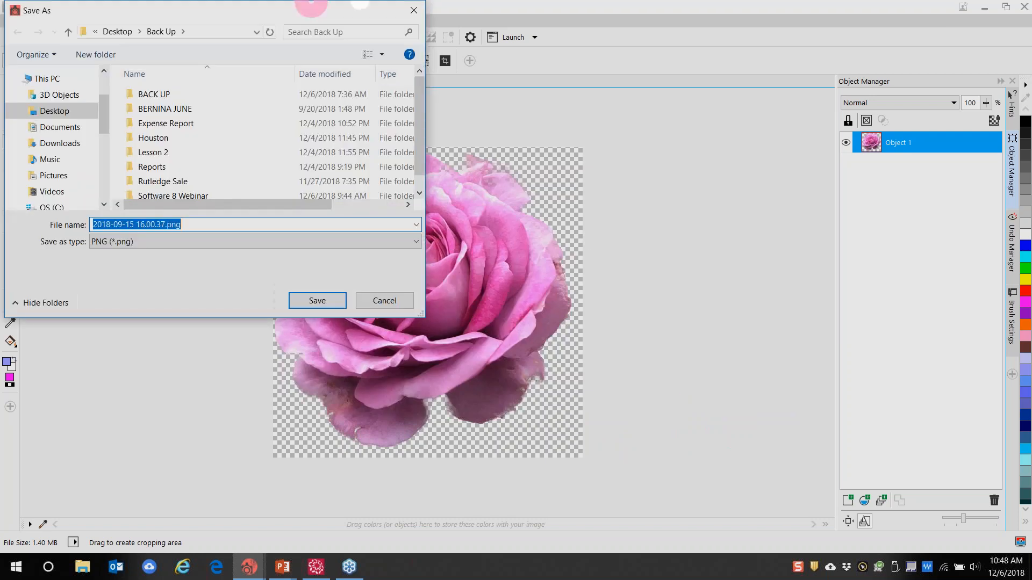
pyautogui.click(170, 94)
pyautogui.doubleClick(156, 96)
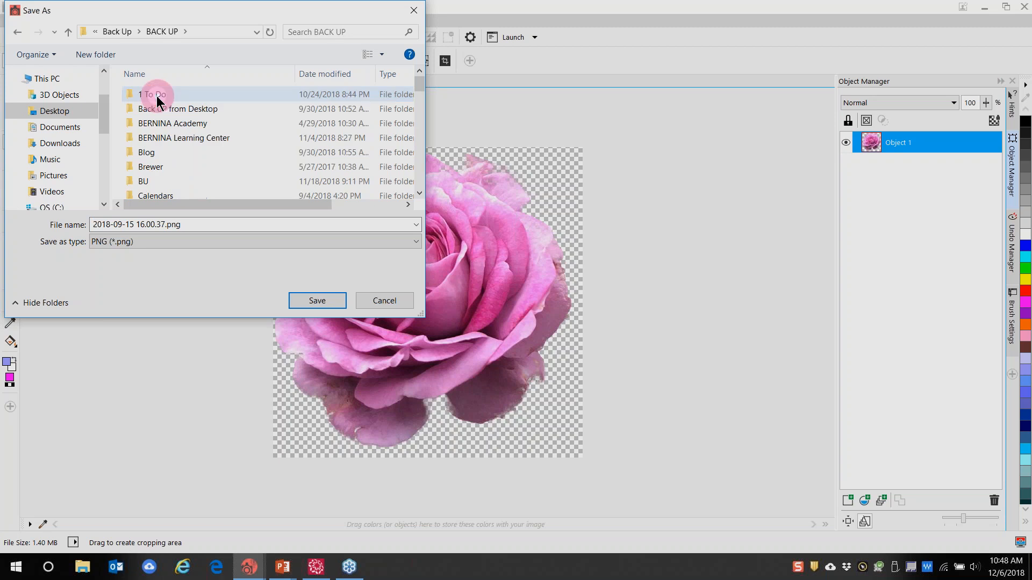
pyautogui.scroll(-4, 184, 175)
pyautogui.scroll(4, 185, 175)
pyautogui.click(56, 114)
pyautogui.click(158, 97)
pyautogui.doubleClick(158, 97)
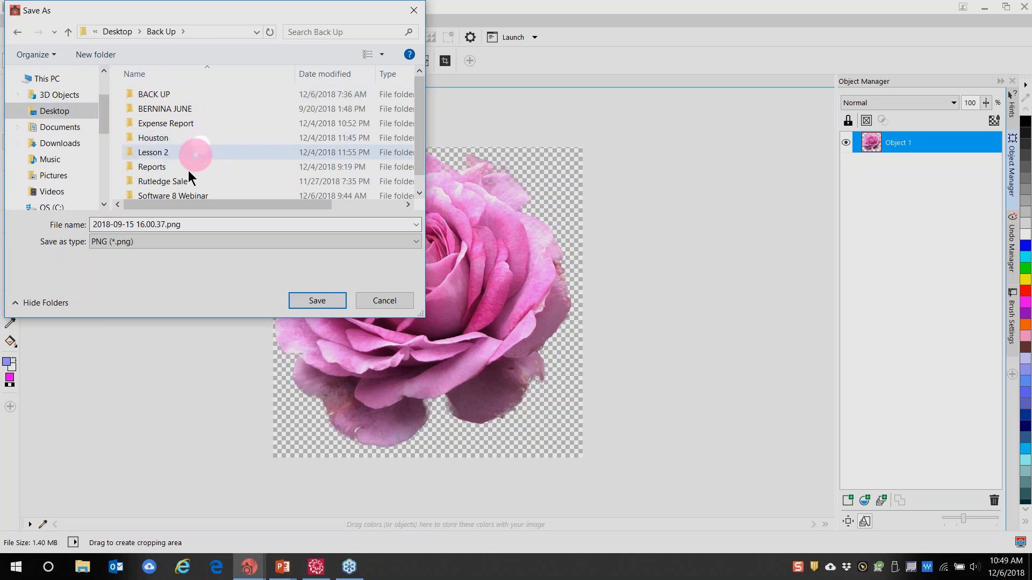
pyautogui.click(176, 194)
pyautogui.doubleClick(176, 194)
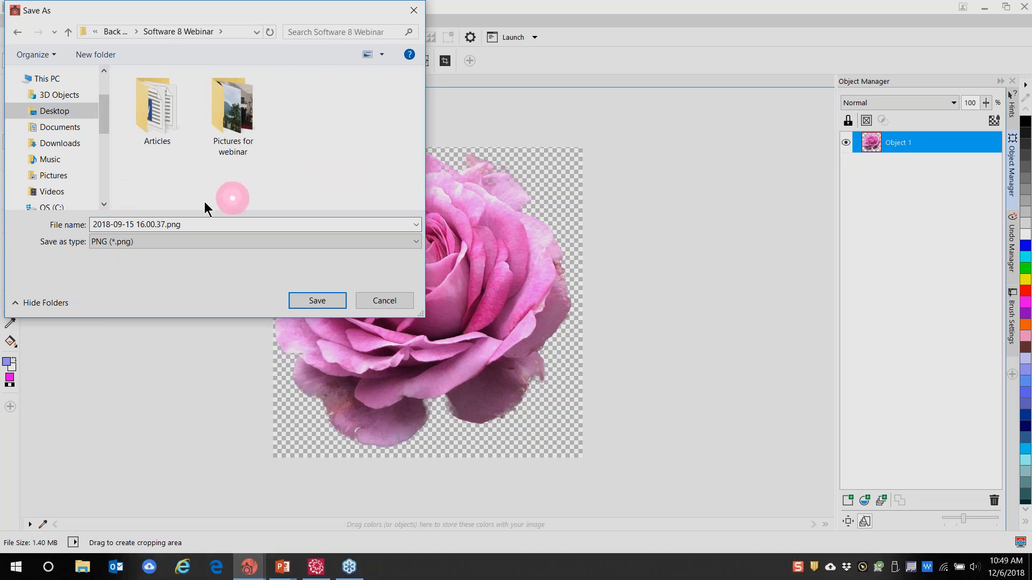
pyautogui.click(312, 300)
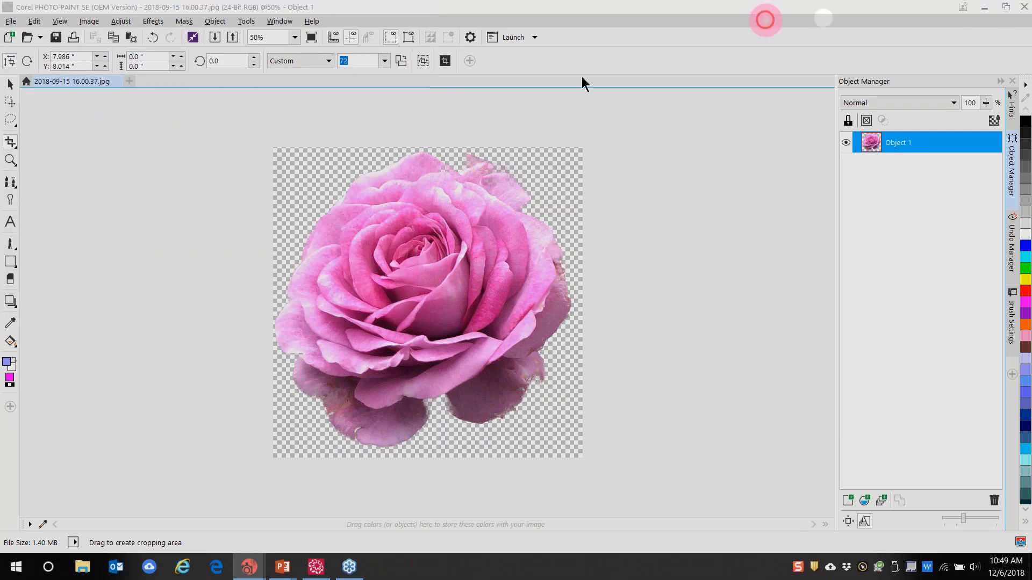
# Save the image changes, accepting the merge and the JPEG export settings
pyautogui.click(487, 312)
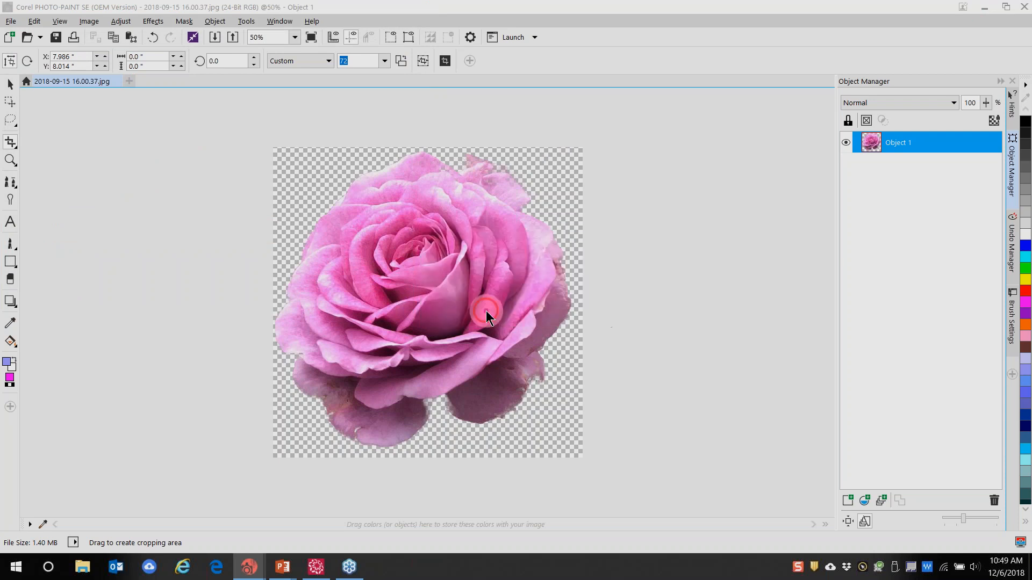
pyautogui.click(540, 313)
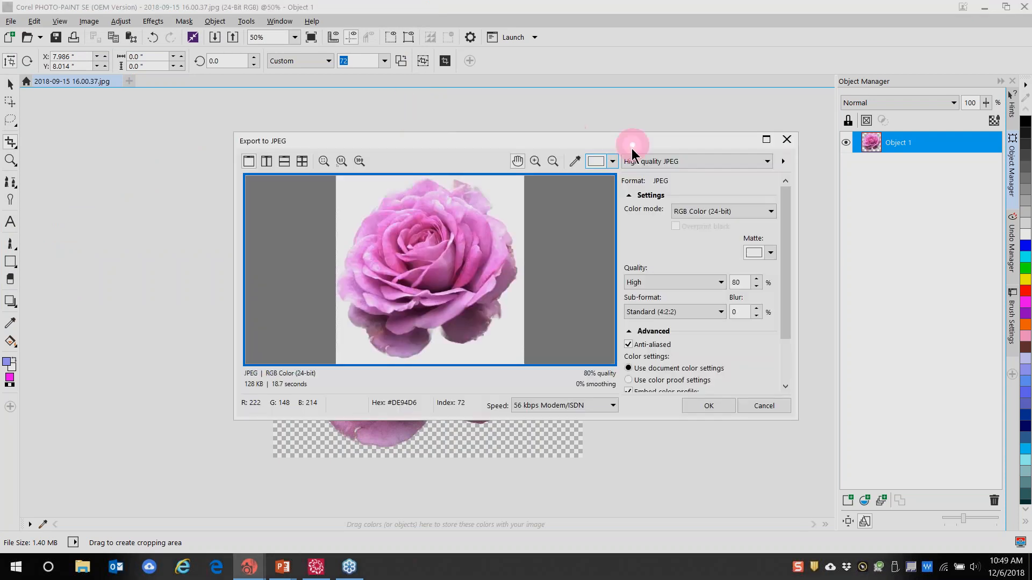
pyautogui.click(703, 407)
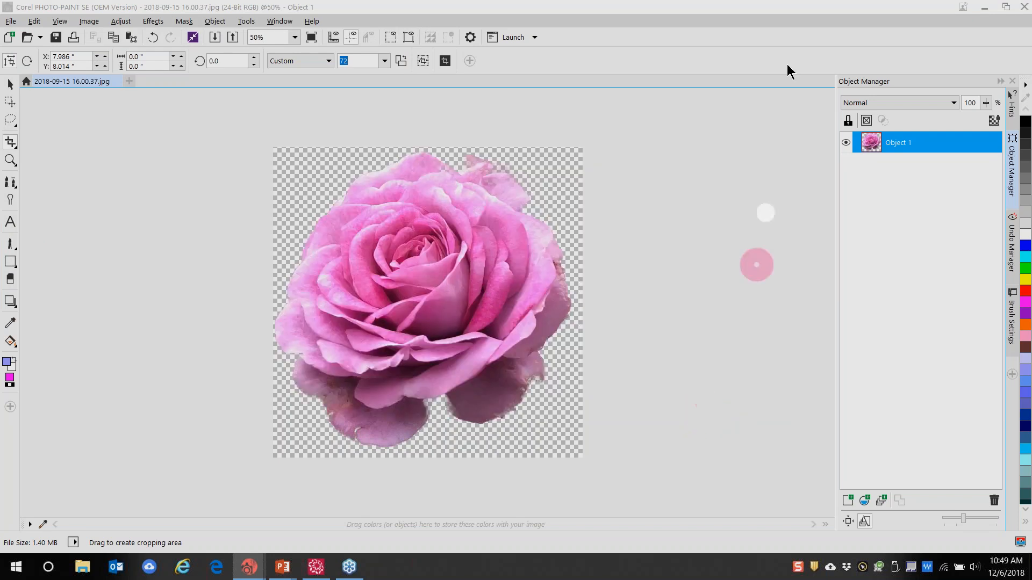
# Delete the rose picture and import the sunset picture centred on the page
pyautogui.press('Delete')
pyautogui.scroll(5, 372, 304)
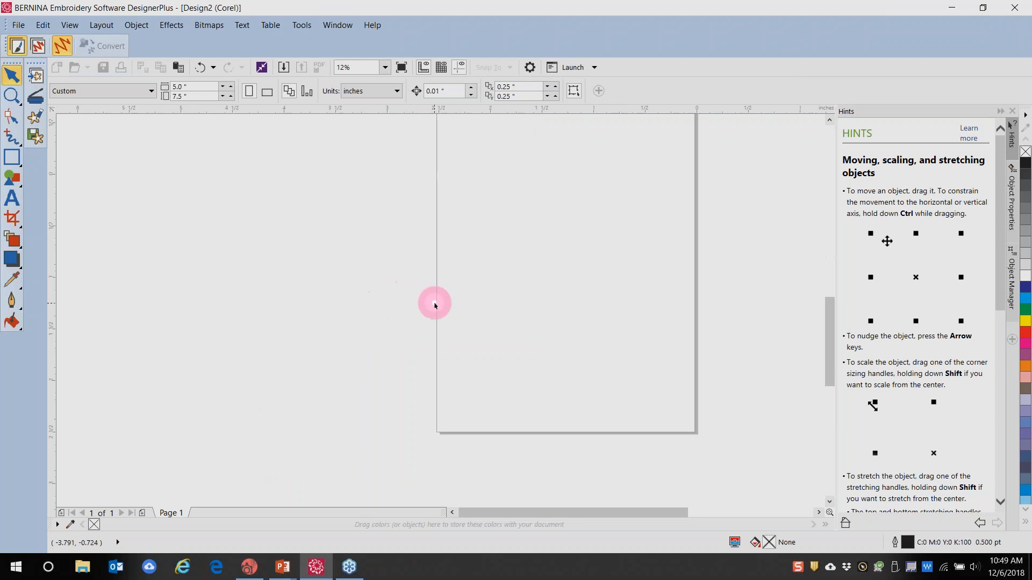
pyautogui.scroll(-1, 470, 258)
pyautogui.click(36, 116)
pyautogui.click(576, 316)
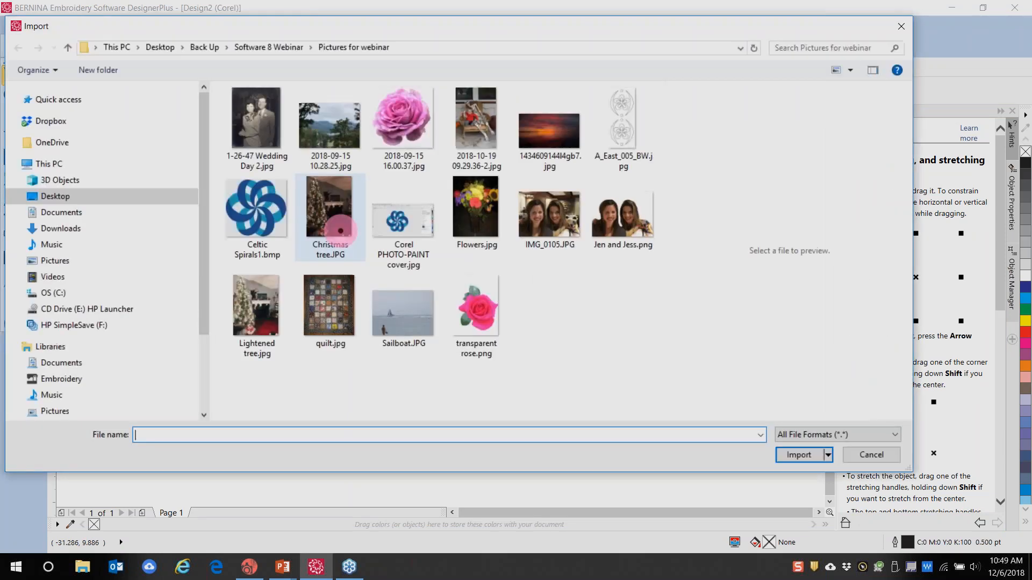
pyautogui.click(548, 141)
pyautogui.click(803, 474)
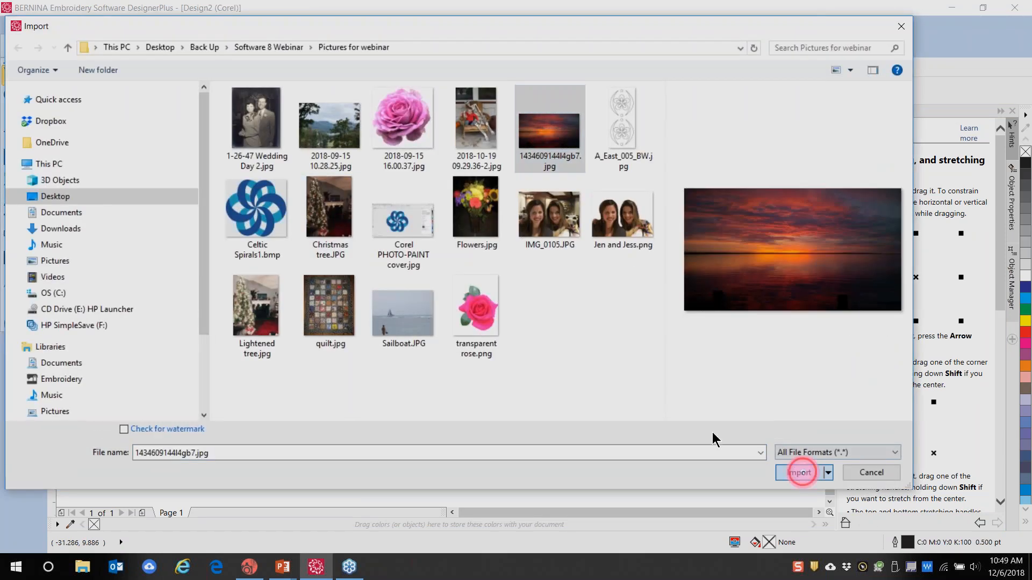
pyautogui.press('Return')
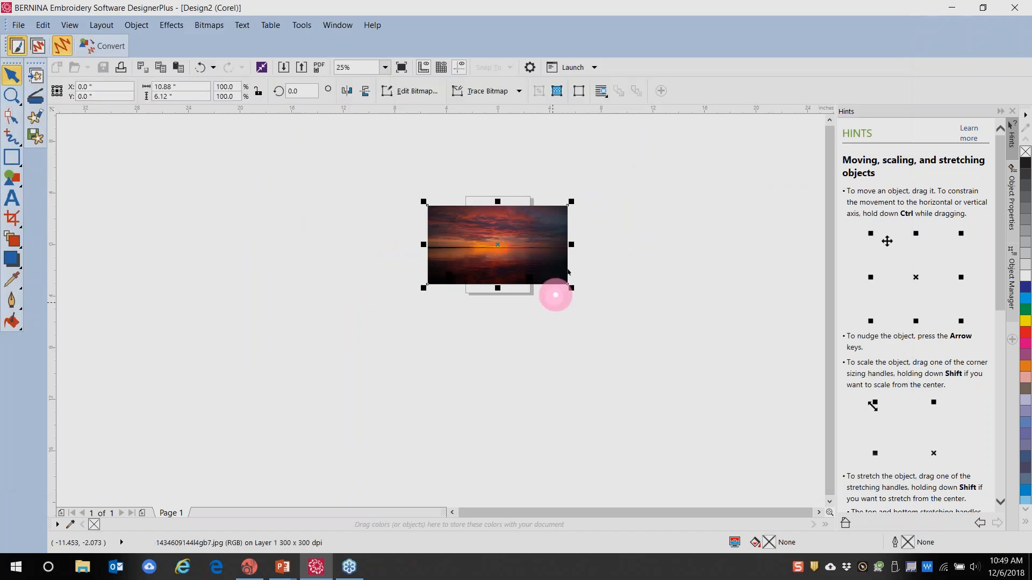
pyautogui.scroll(2, 508, 242)
pyautogui.scroll(-1, 499, 236)
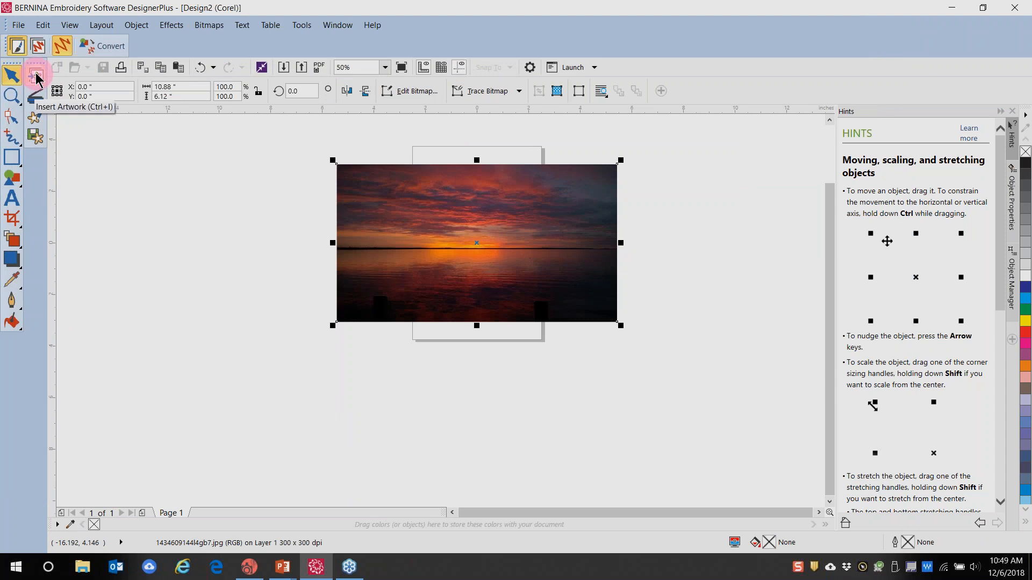
# Import transparent rose.png and place it on the canvas
pyautogui.hotkey('ctrl', 'i')
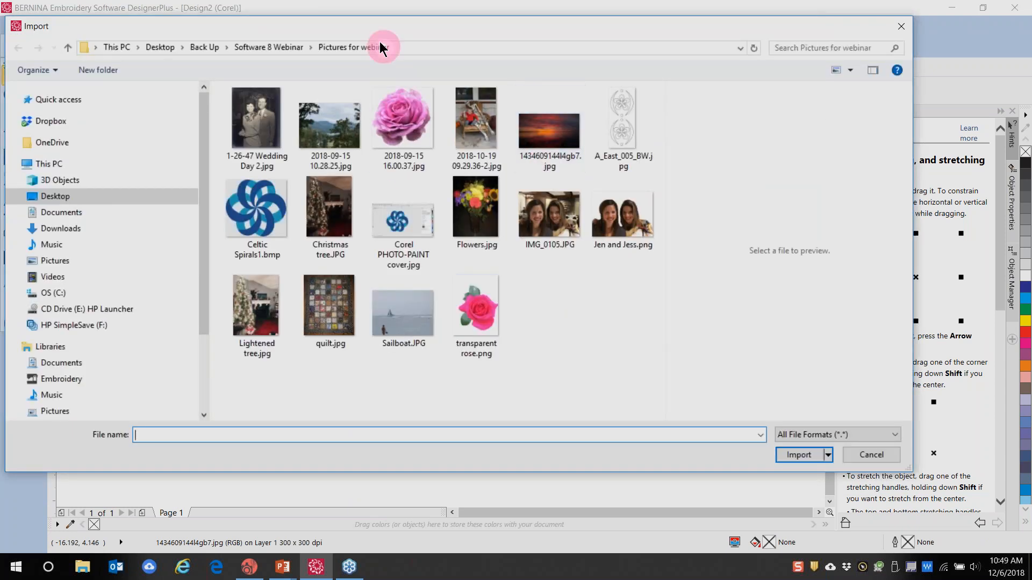
pyautogui.click(408, 124)
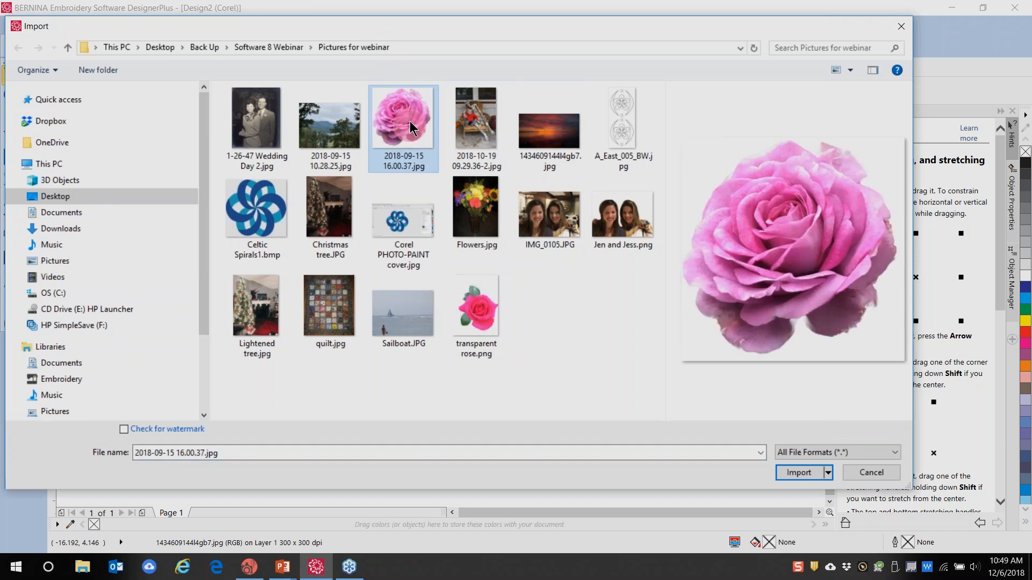
pyautogui.click(606, 323)
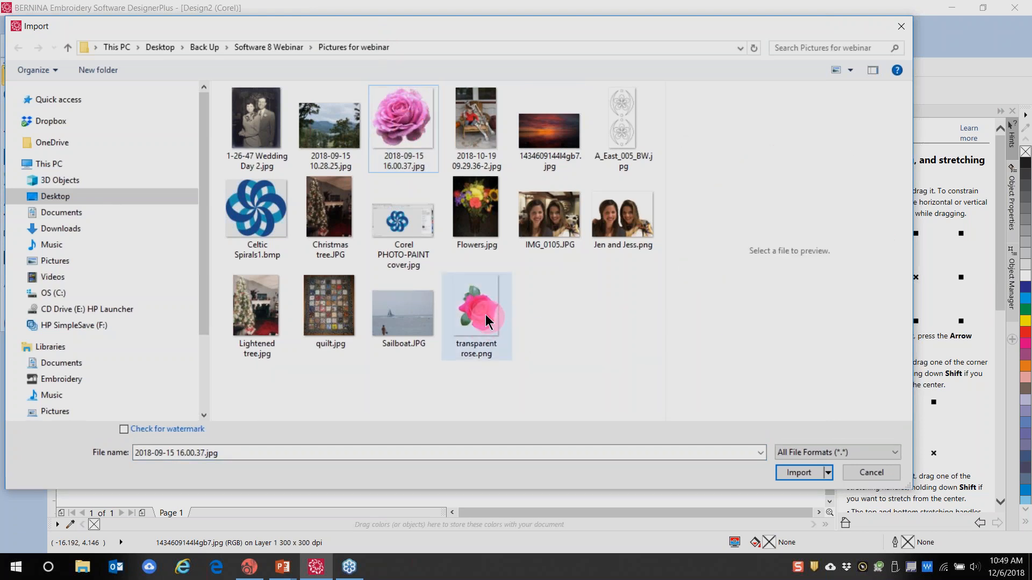
pyautogui.click(482, 319)
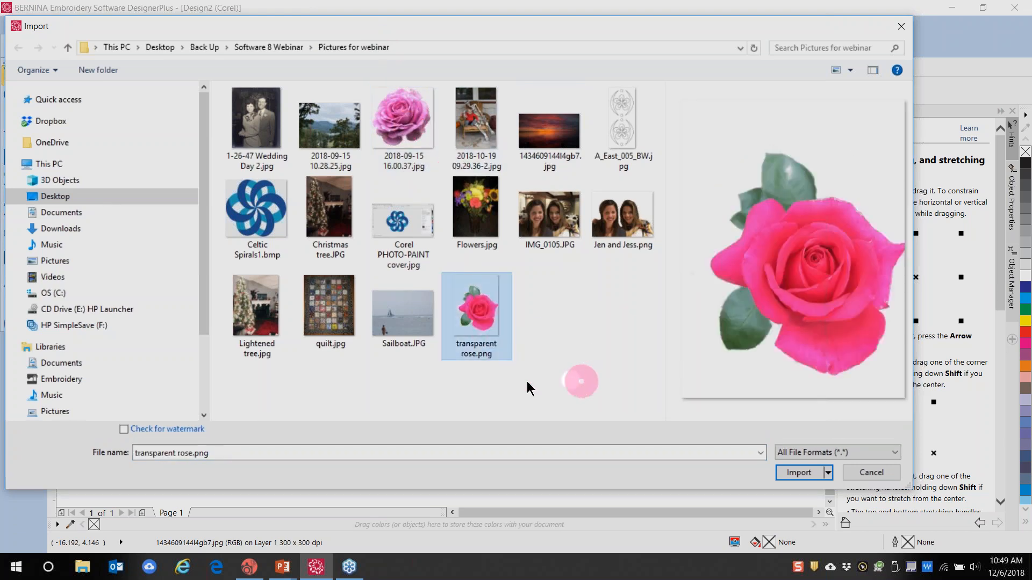
pyautogui.click(799, 472)
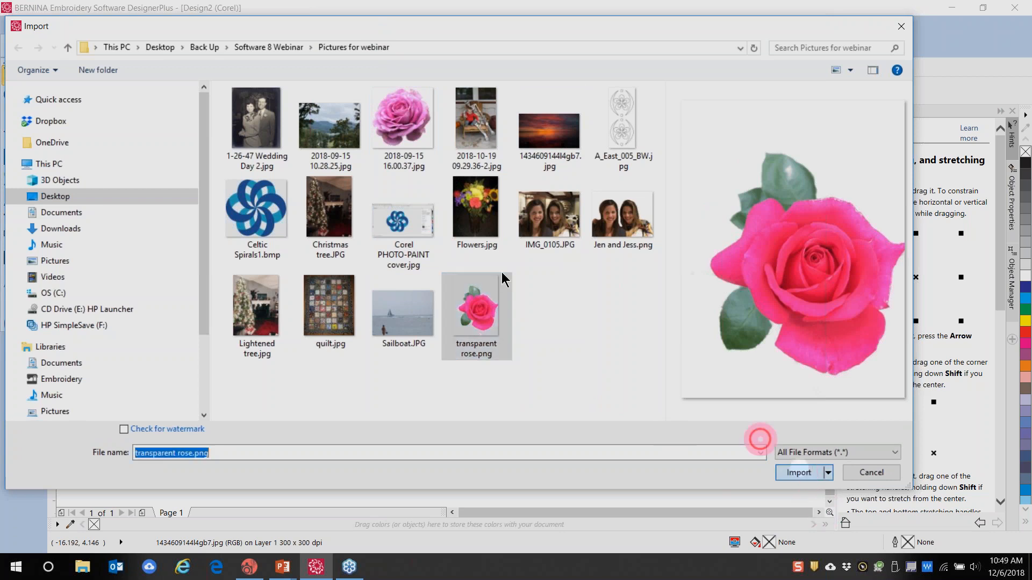
pyautogui.click(445, 276)
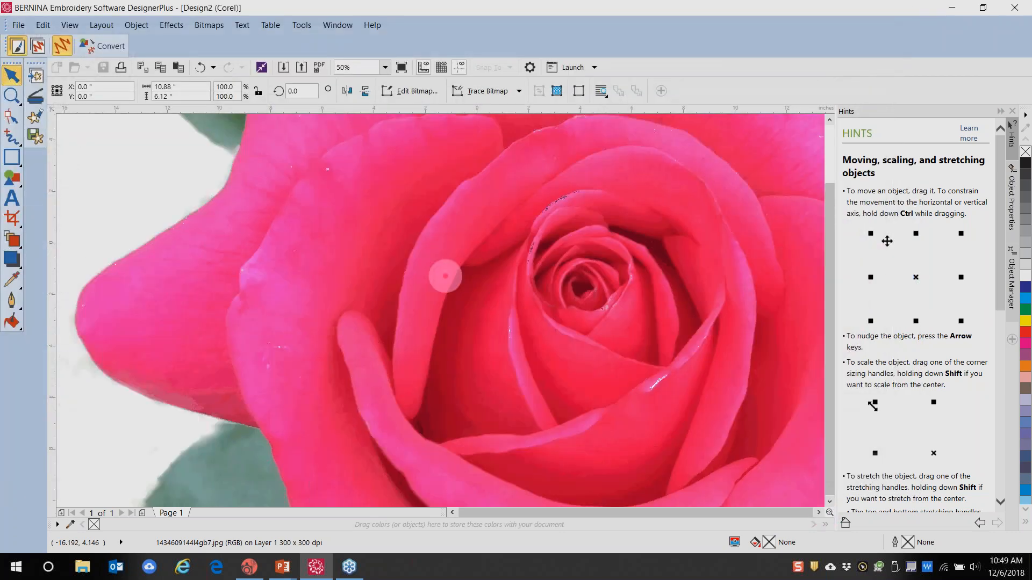
# Scale the rose down from about 30% to about 18% using its corner handles
pyautogui.scroll(-3, 442, 267)
pyautogui.moveTo(405, 140); pyautogui.dragTo(503, 268)
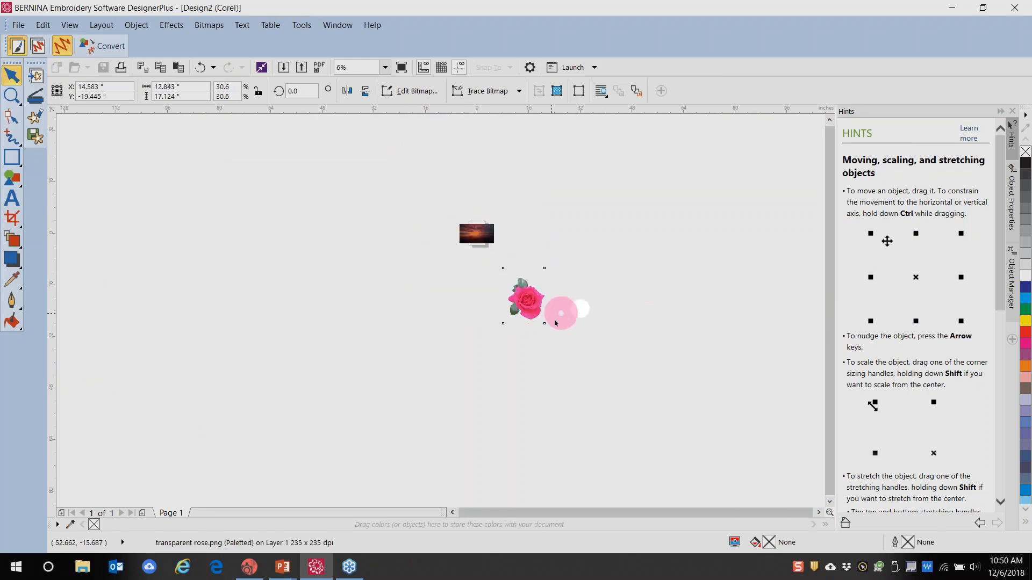
pyautogui.scroll(2, 525, 304)
pyautogui.moveTo(607, 383); pyautogui.dragTo(536, 288)
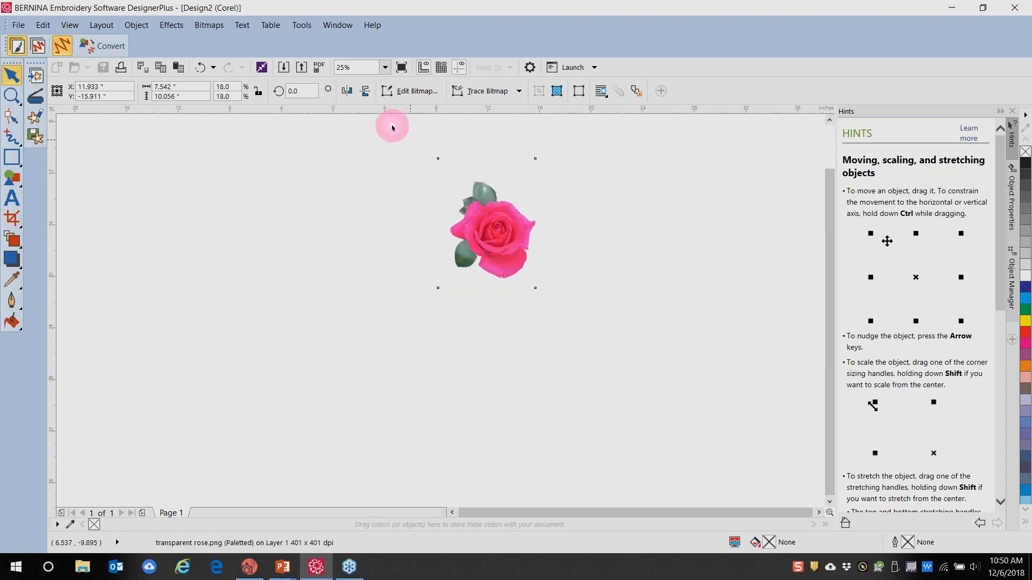
pyautogui.scroll(-1, 390, 131)
pyautogui.scroll(-2, 394, 159)
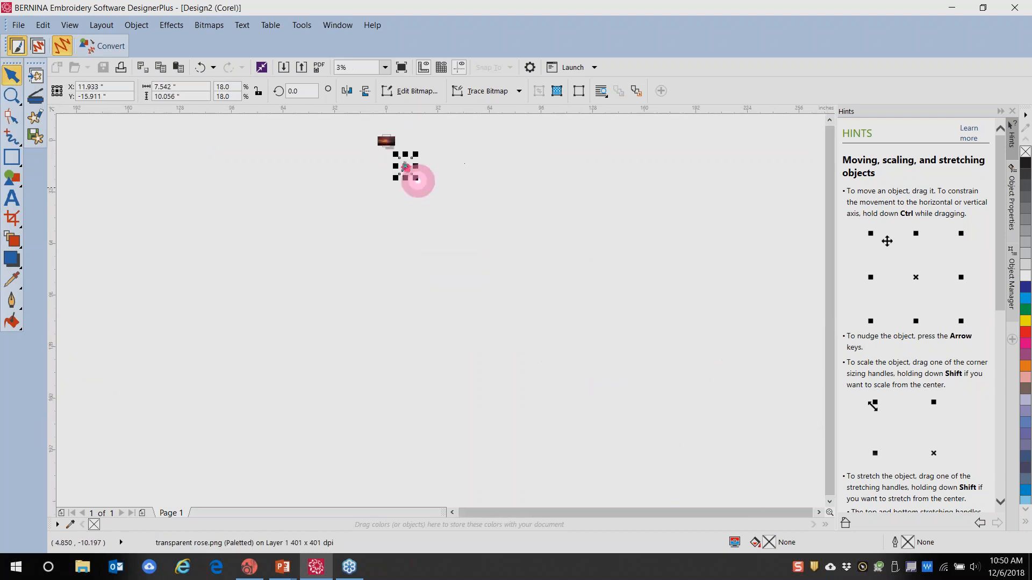
# Clear the select-all selection and reselect the rose on its own
pyautogui.hotkey('ctrl', 'a')
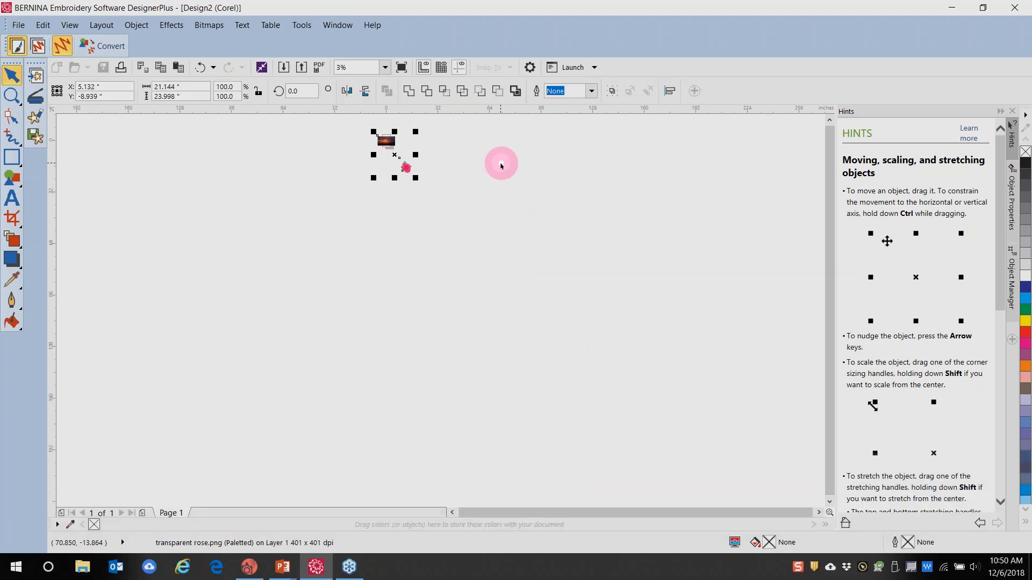
pyautogui.click(470, 259)
pyautogui.scroll(1, 381, 164)
pyautogui.scroll(2, 378, 138)
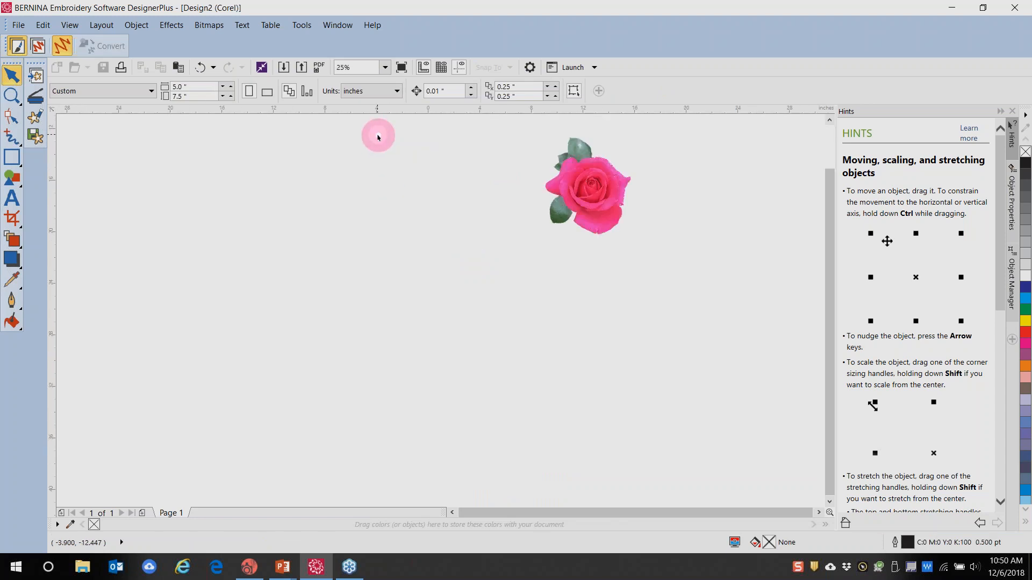
pyautogui.scroll(1, 652, 431)
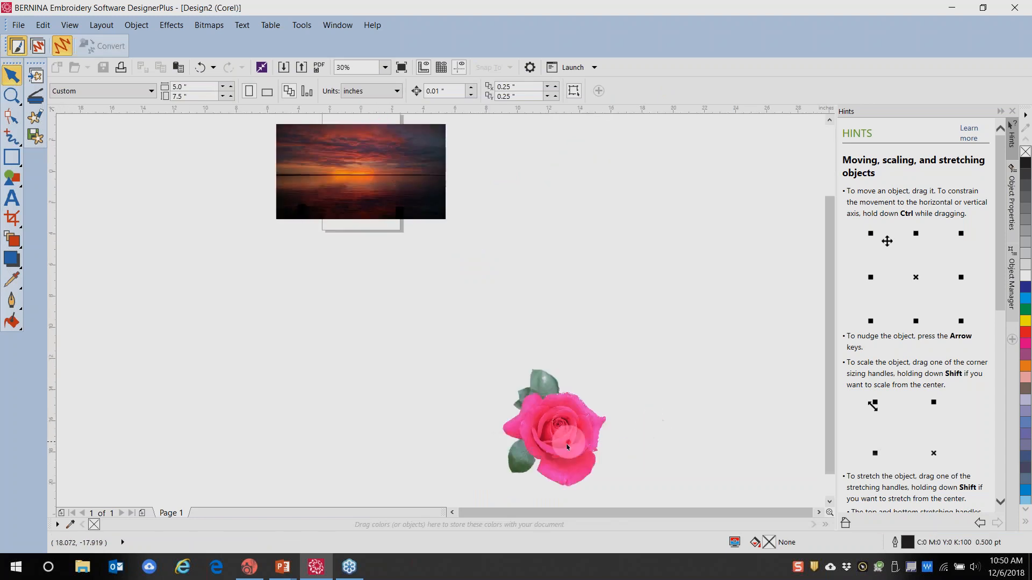
pyautogui.click(565, 426)
pyautogui.click(563, 426)
# Scale the rose to 6.6% over the sunset photo's left side, then zoom to check
pyautogui.click(543, 434)
pyautogui.moveTo(484, 338); pyautogui.dragTo(316, 178)
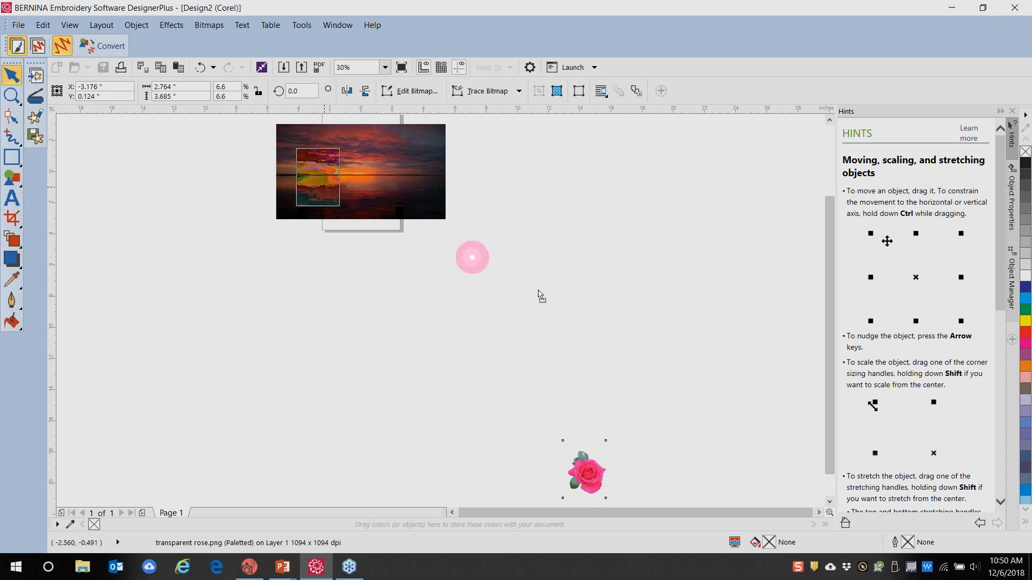
pyautogui.scroll(4, 331, 180)
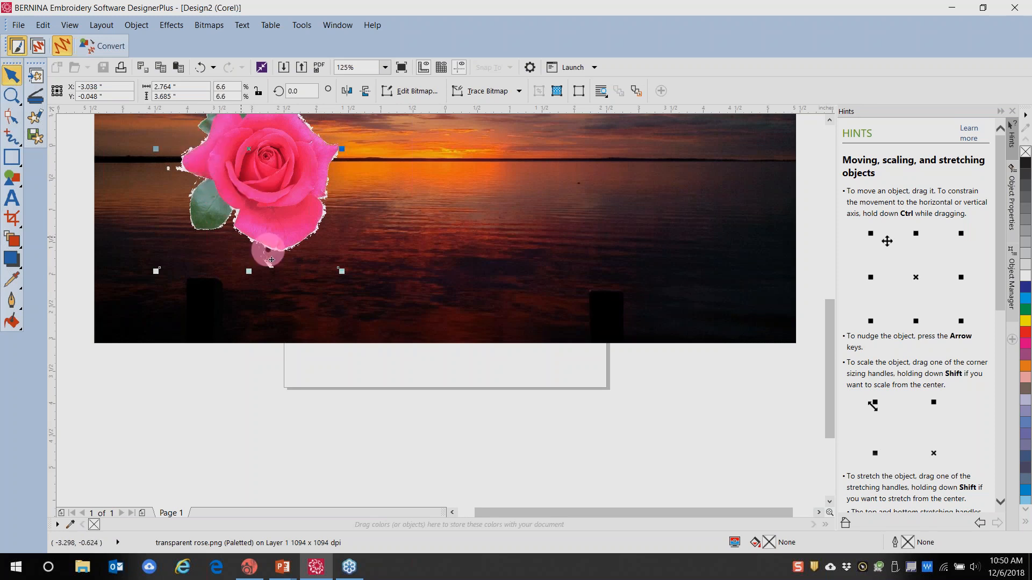
pyautogui.scroll(-2, 281, 169)
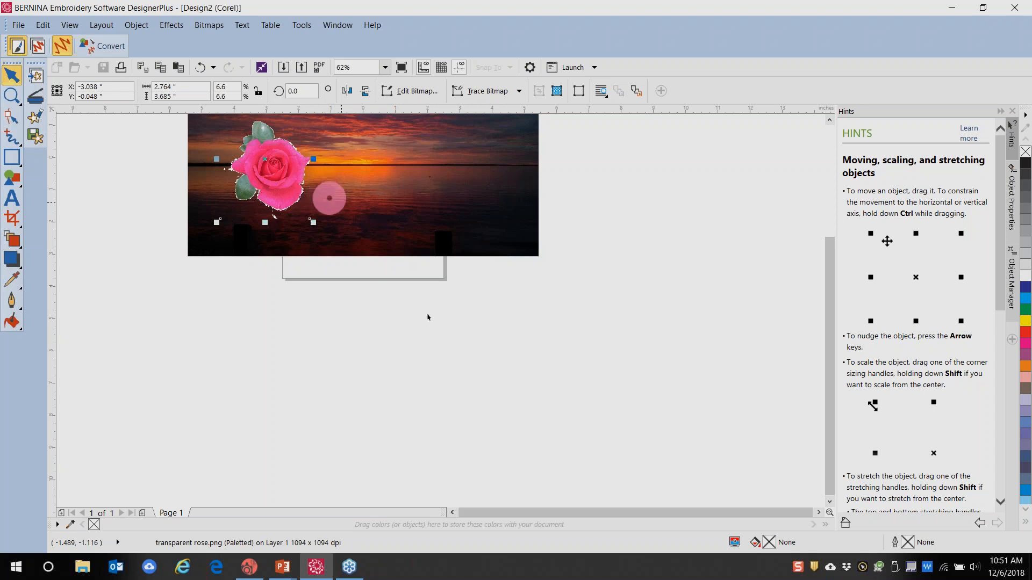
# Move the rose off the sunset photo to below the page
pyautogui.click(427, 372)
pyautogui.click(299, 145)
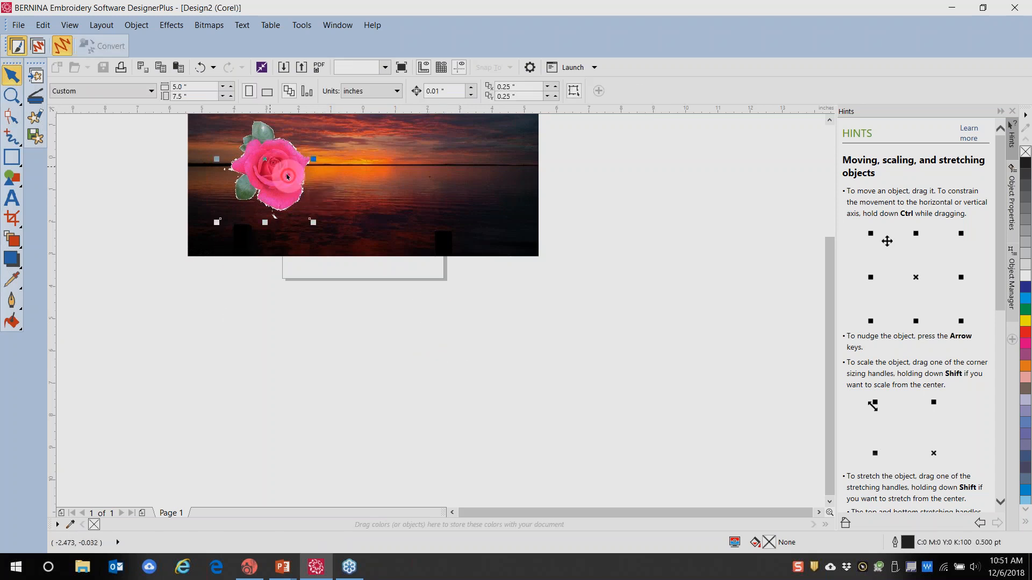
pyautogui.moveTo(275, 169); pyautogui.dragTo(360, 182)
# Delete the sunset photo and drag the rose onto the blank page
pyautogui.click(423, 194)
pyautogui.click(423, 192)
pyautogui.press('Delete')
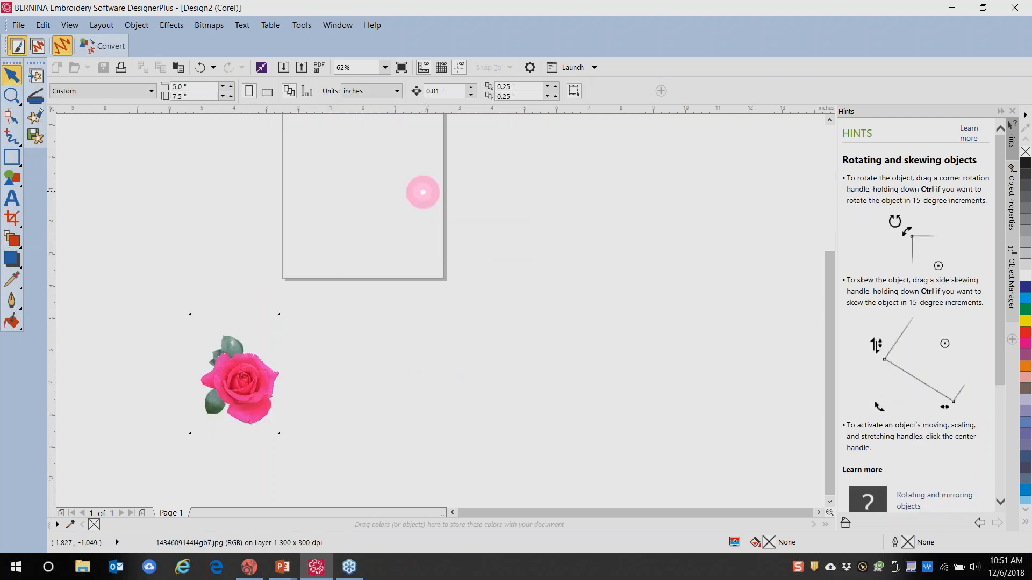
pyautogui.click(238, 392)
pyautogui.moveTo(239, 391)
pyautogui.mouseDown()
pyautogui.moveTo(347, 198)
pyautogui.moveTo(401, 206)
pyautogui.mouseUp()
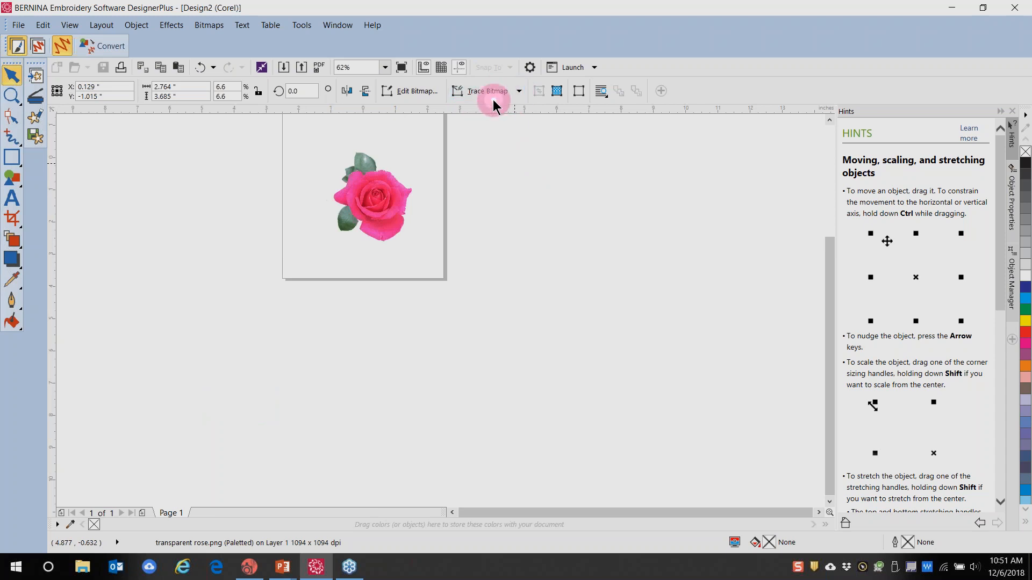
# Quick Trace the rose bitmap, choosing Reduce bitmap in the PowerTRACE warning
pyautogui.click(519, 94)
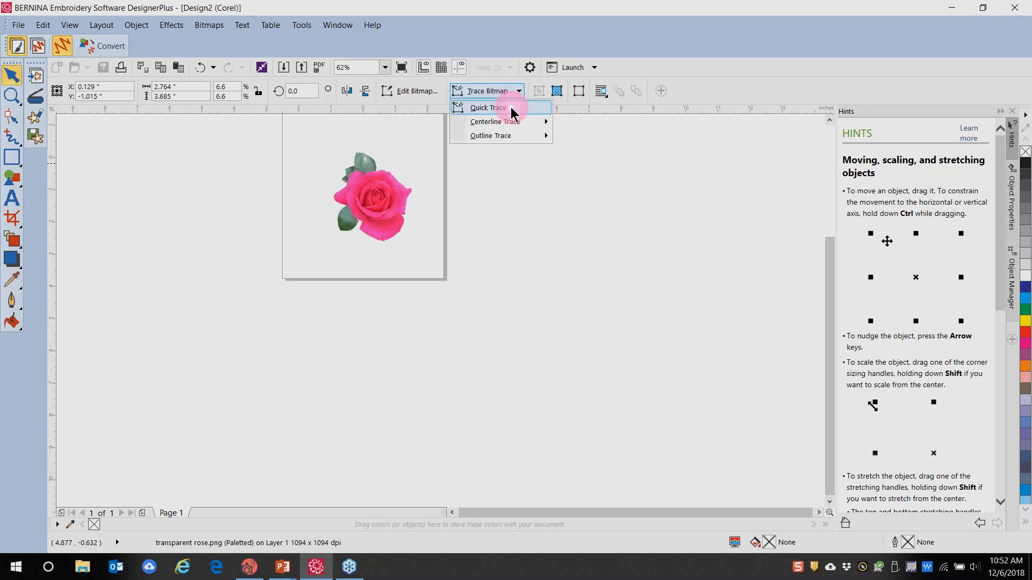
pyautogui.click(510, 107)
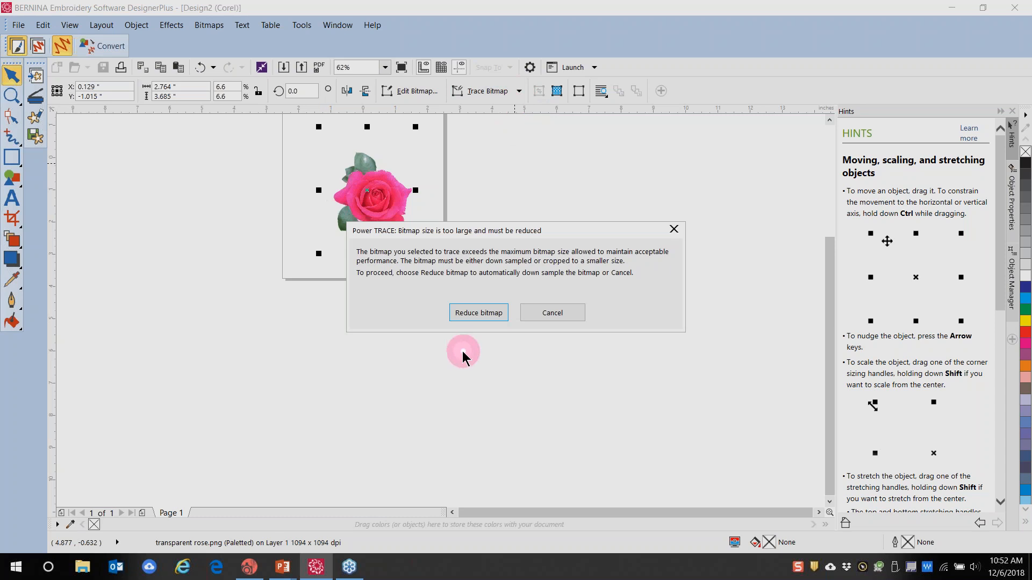
pyautogui.click(472, 314)
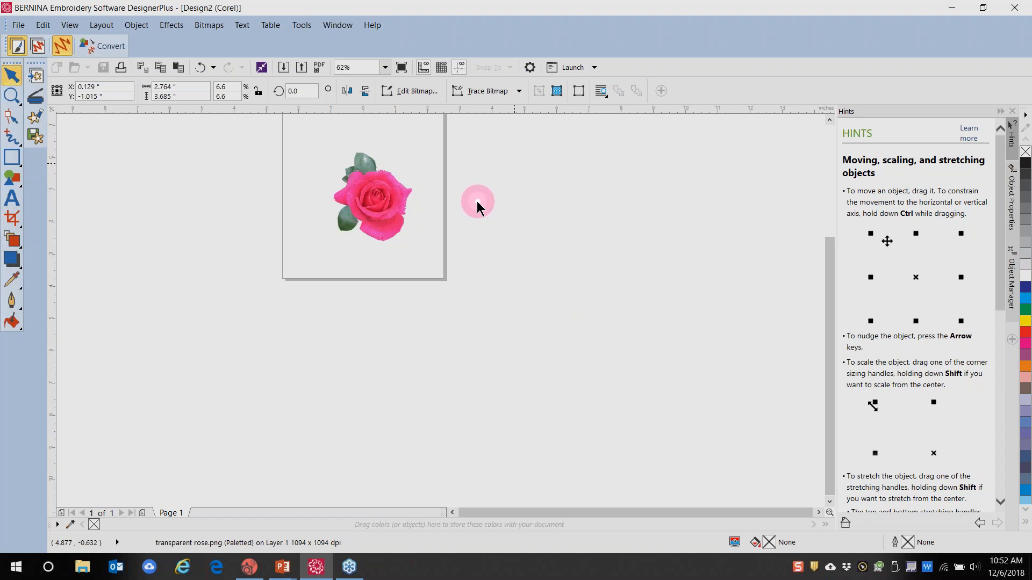
pyautogui.scroll(1, 477, 202)
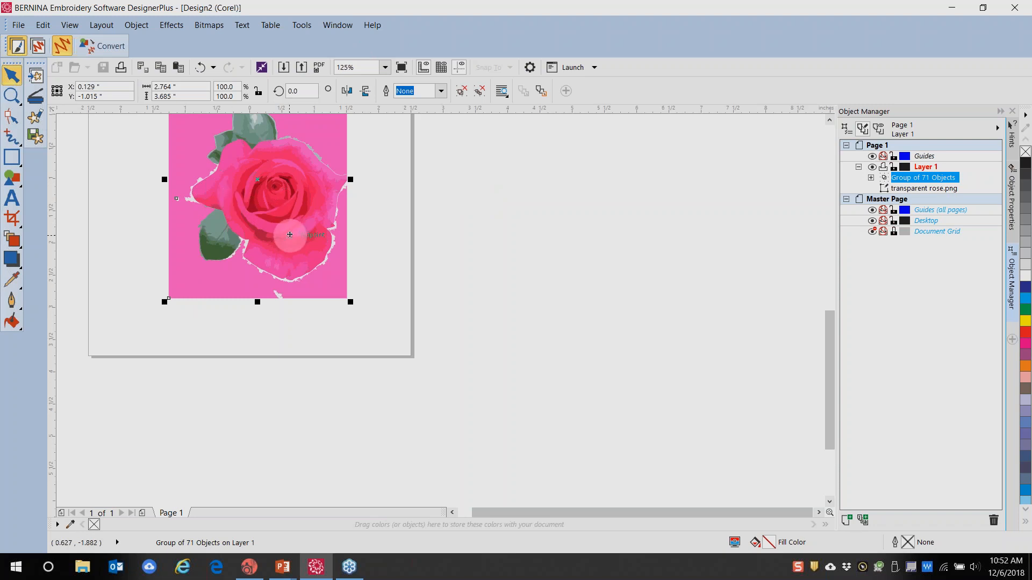
# Drag the 71-object traced rose right of the original bitmap and zoom to compare
pyautogui.moveTo(265, 208); pyautogui.dragTo(548, 253)
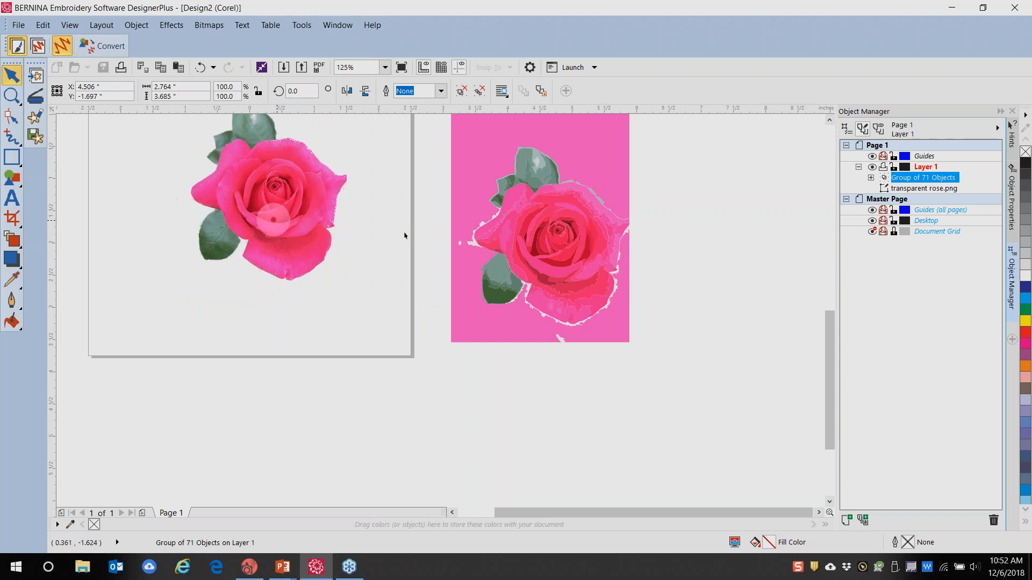
pyautogui.scroll(6, 570, 231)
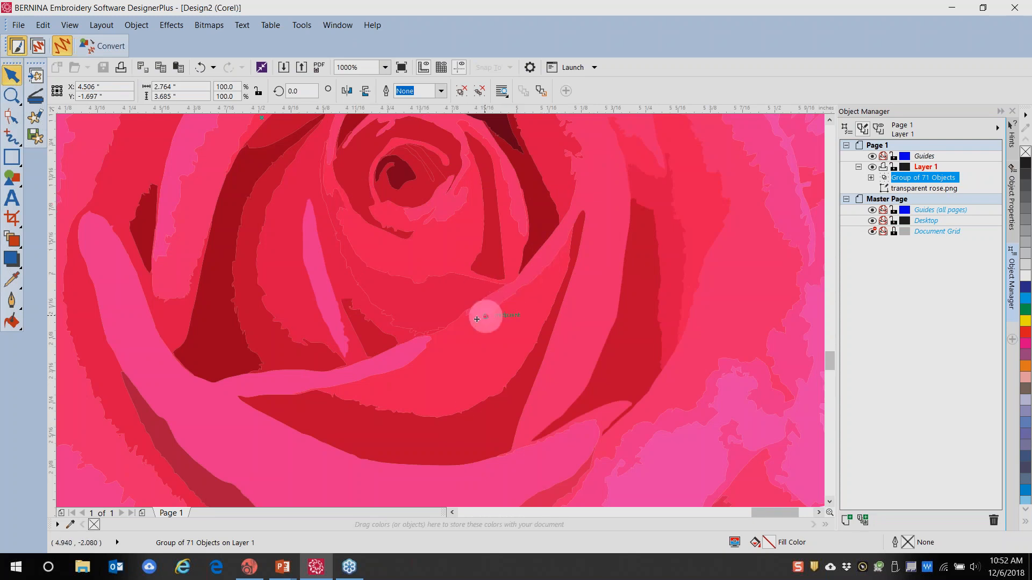
pyautogui.scroll(-4, 400, 236)
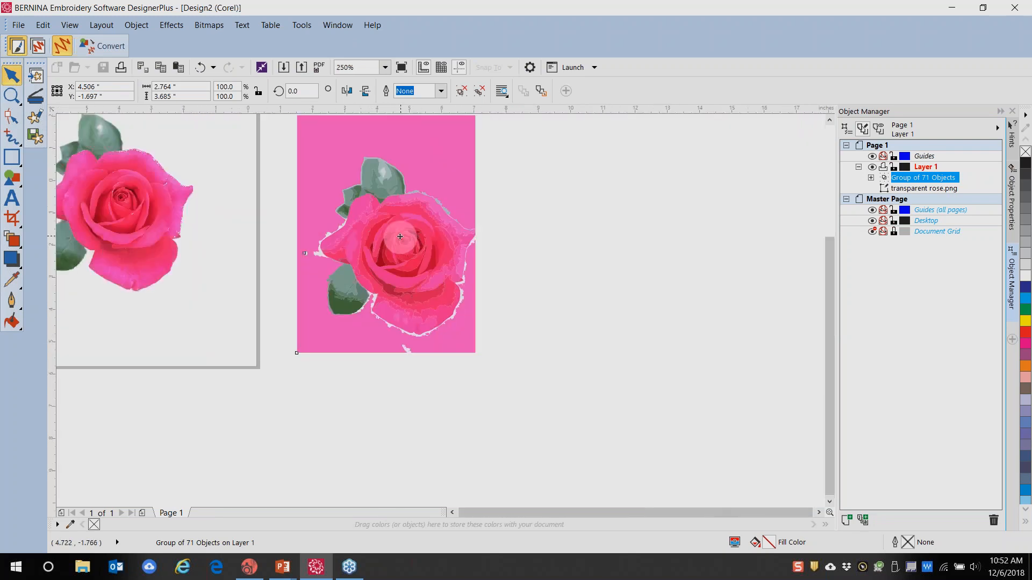
pyautogui.scroll(2, 400, 237)
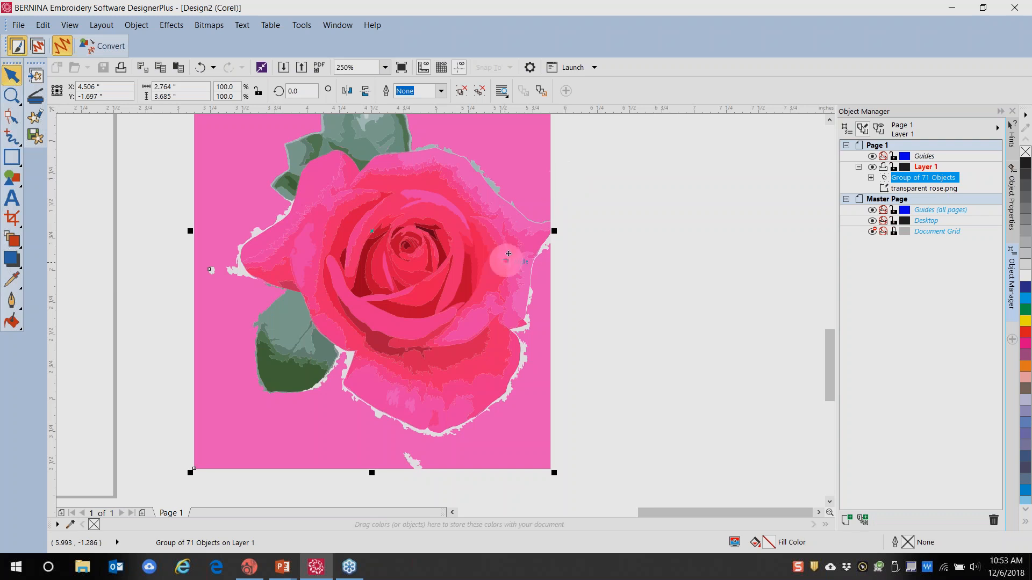
pyautogui.scroll(-3, 385, 295)
pyautogui.scroll(1, 339, 293)
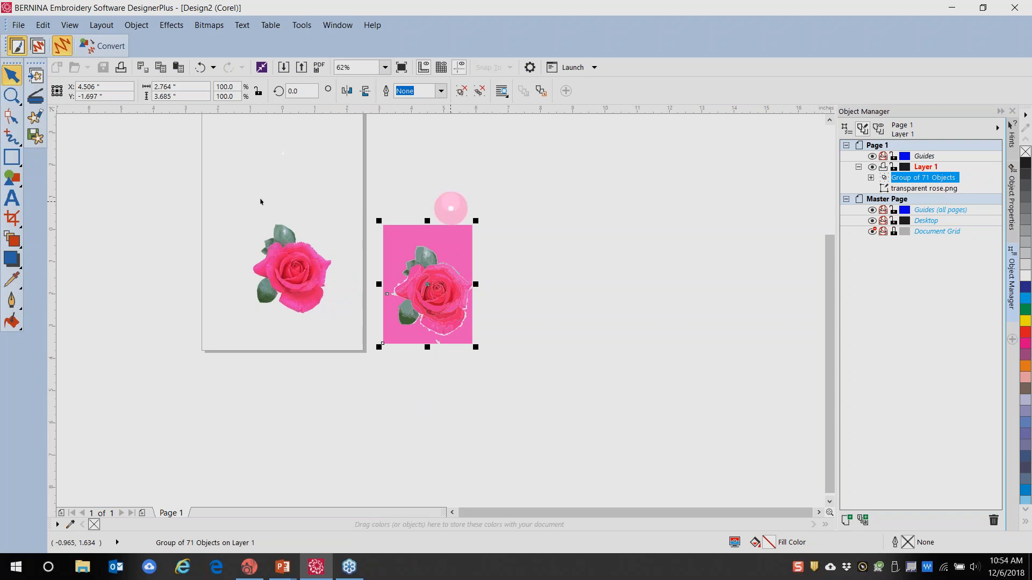
# Open transparent rose.png in PHOTO-PAINT and reach File > Export For
pyautogui.click(313, 276)
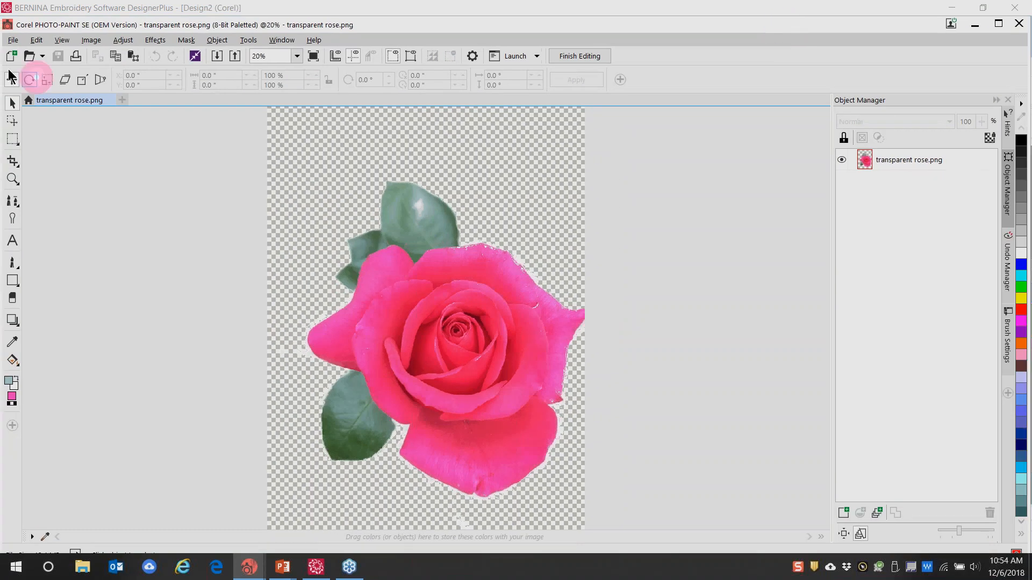
pyautogui.click(12, 41)
pyautogui.moveTo(37, 285)
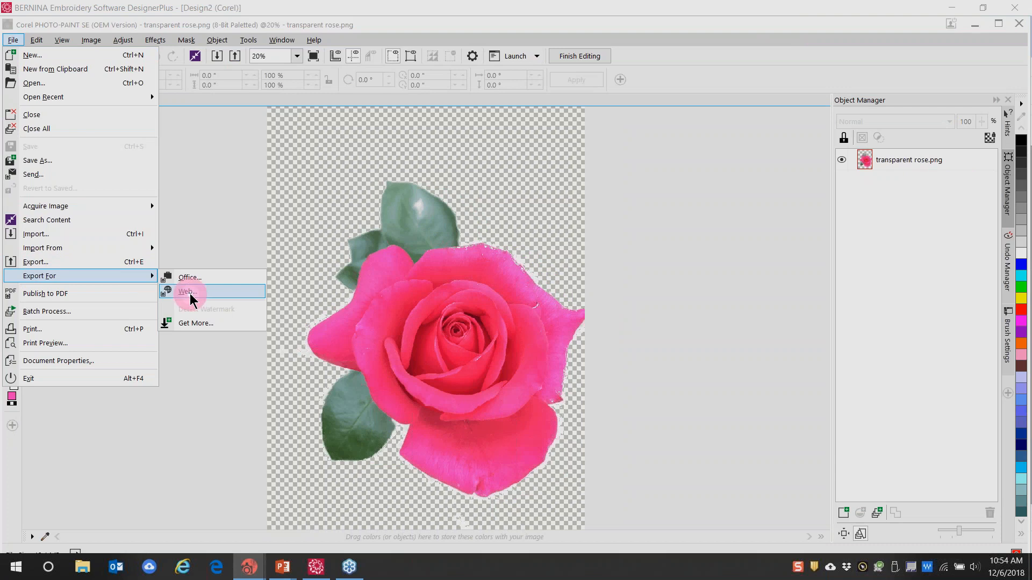
# Preview the rose in Export For Web with PNG kept, then close without saving
pyautogui.click(193, 293)
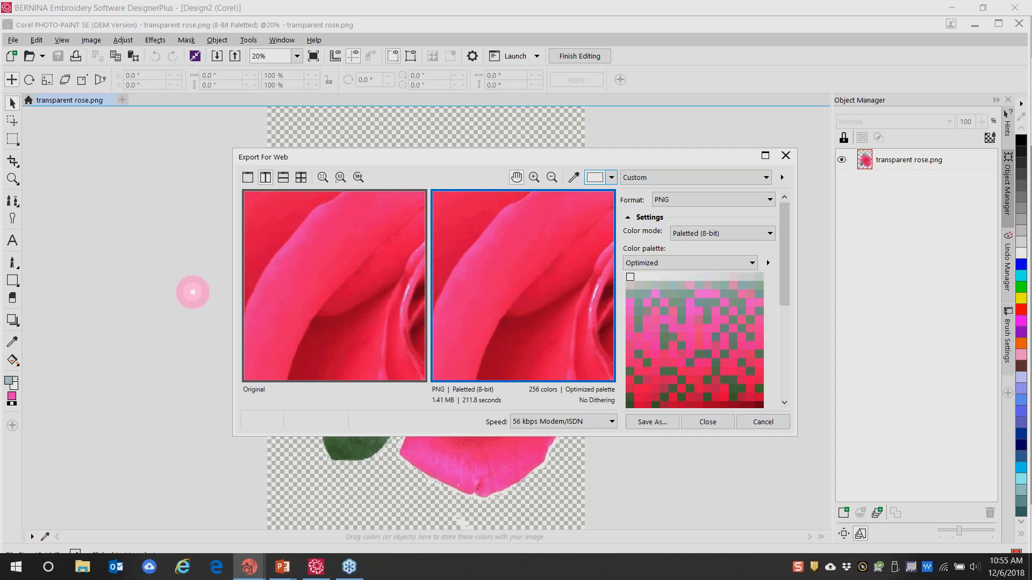
pyautogui.click(770, 200)
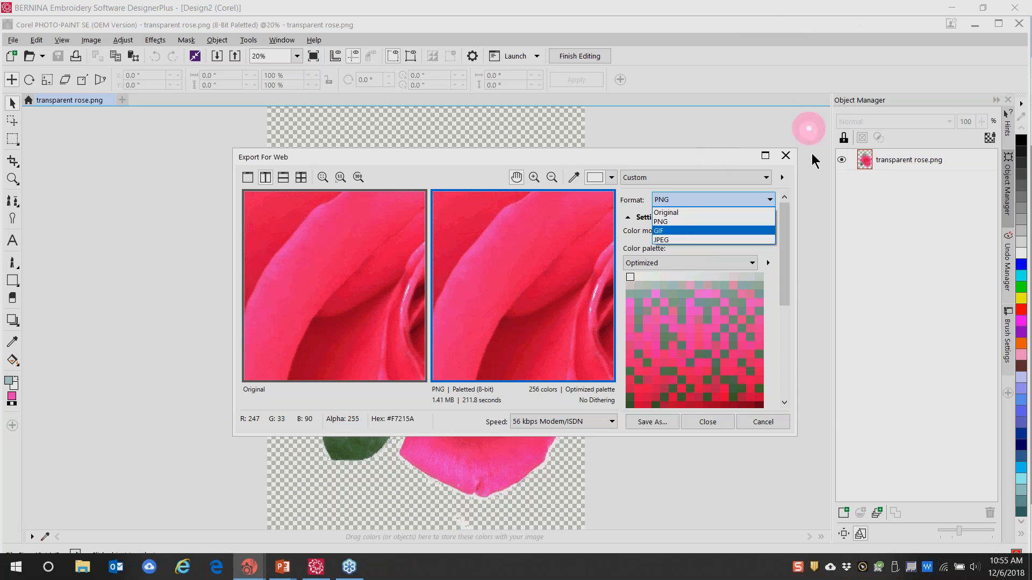
pyautogui.click(790, 156)
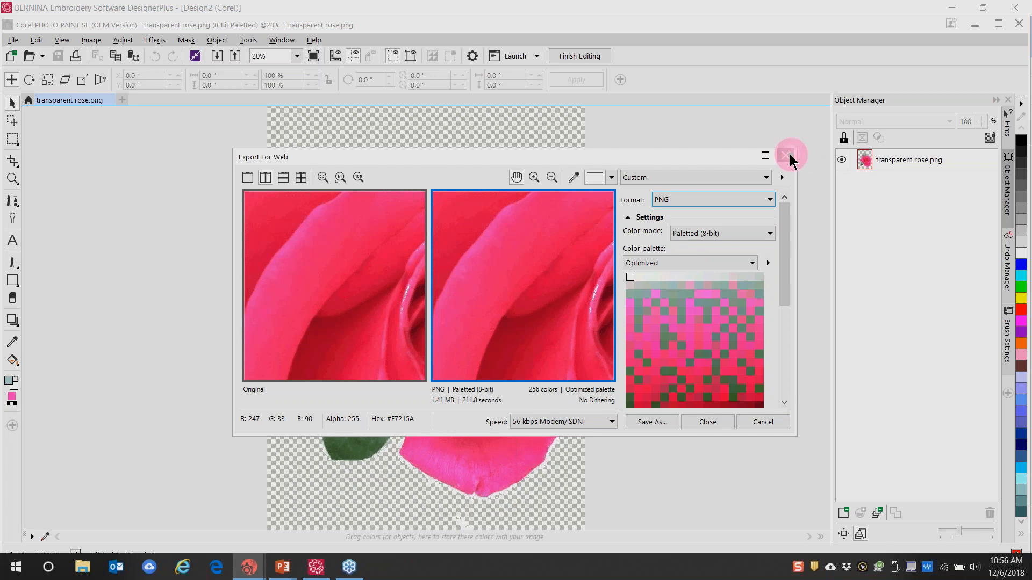
pyautogui.click(789, 156)
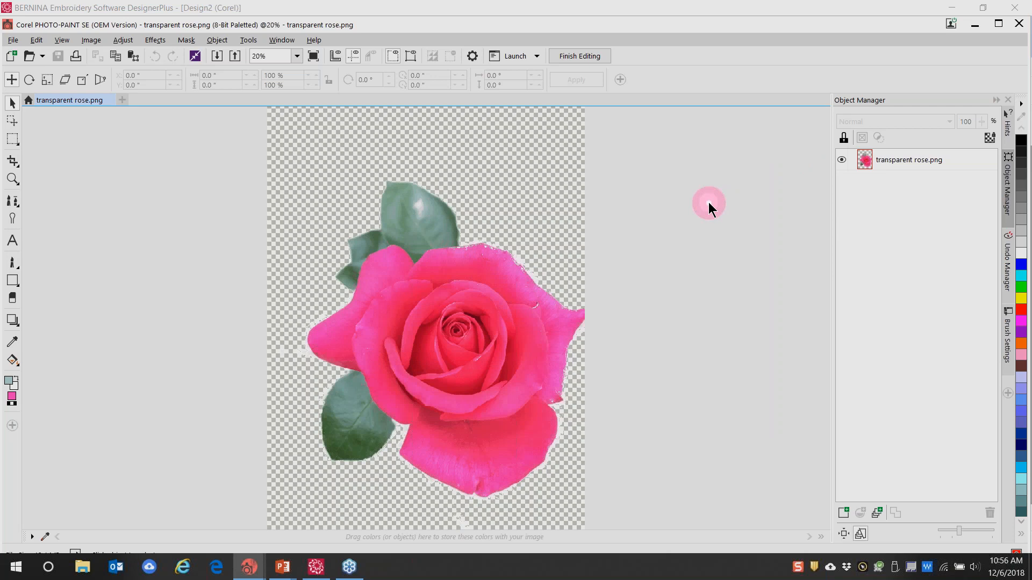
# Export the rose as PNG 'Bitmap in Untitled-2.png', accepting the merge and PNG settings
pyautogui.click(13, 41)
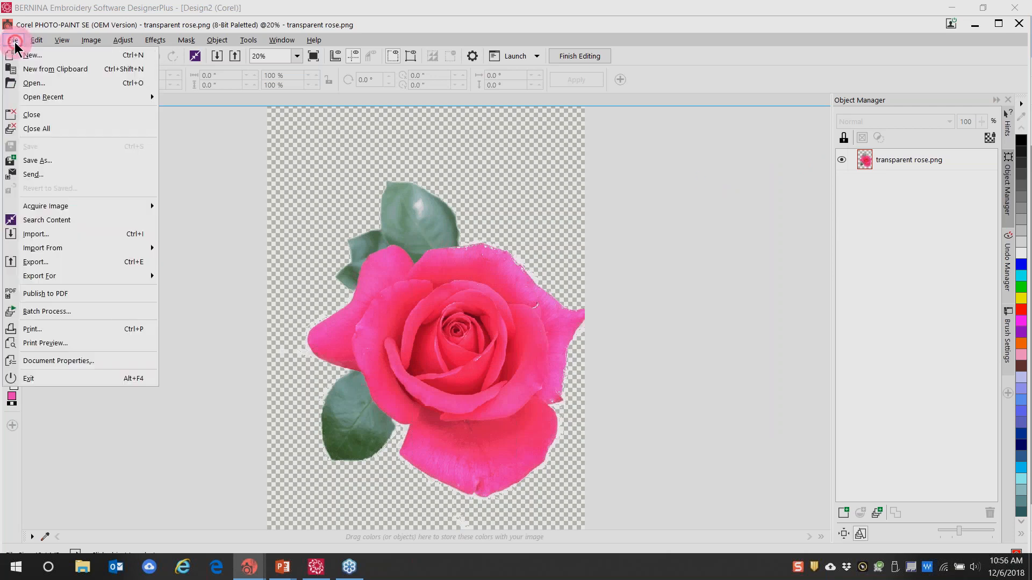
pyautogui.click(46, 263)
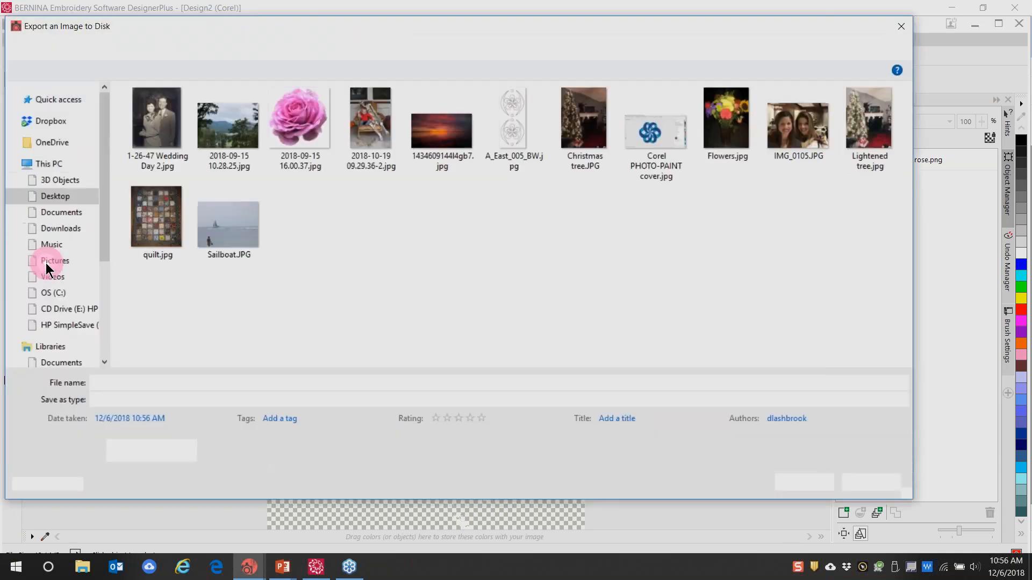
pyautogui.click(900, 398)
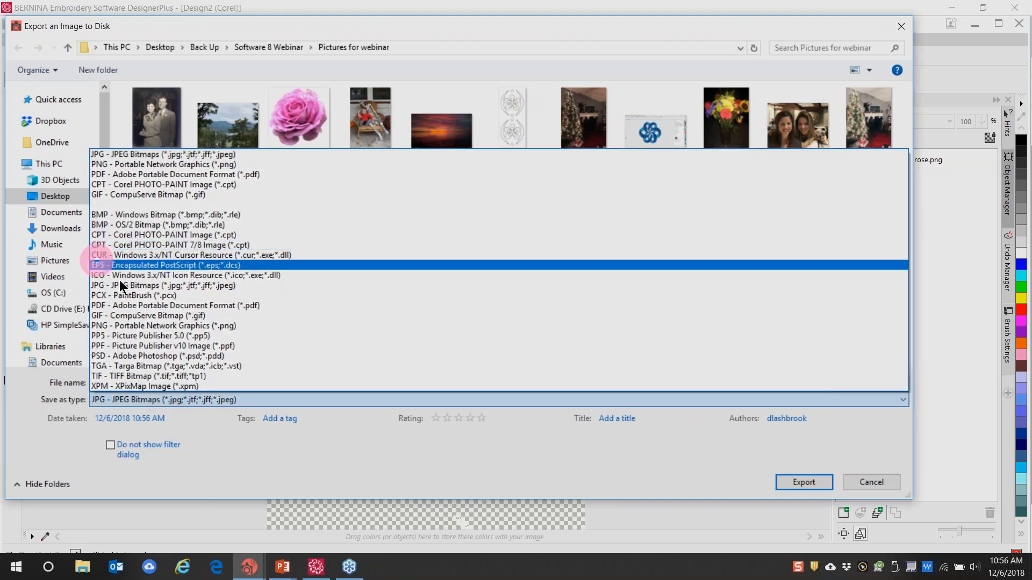
pyautogui.click(122, 327)
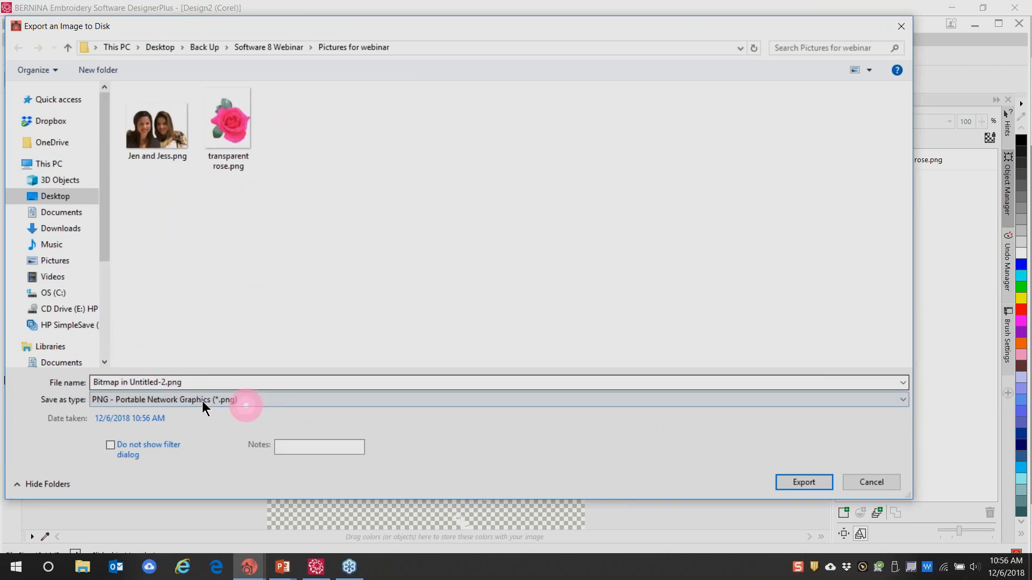
pyautogui.click(801, 483)
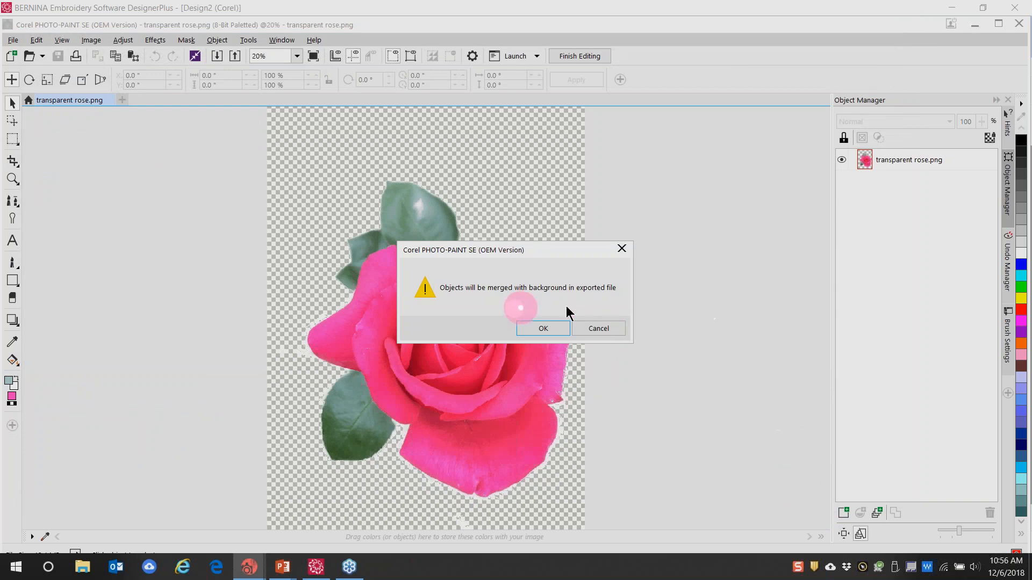
pyautogui.click(544, 331)
pyautogui.click(547, 331)
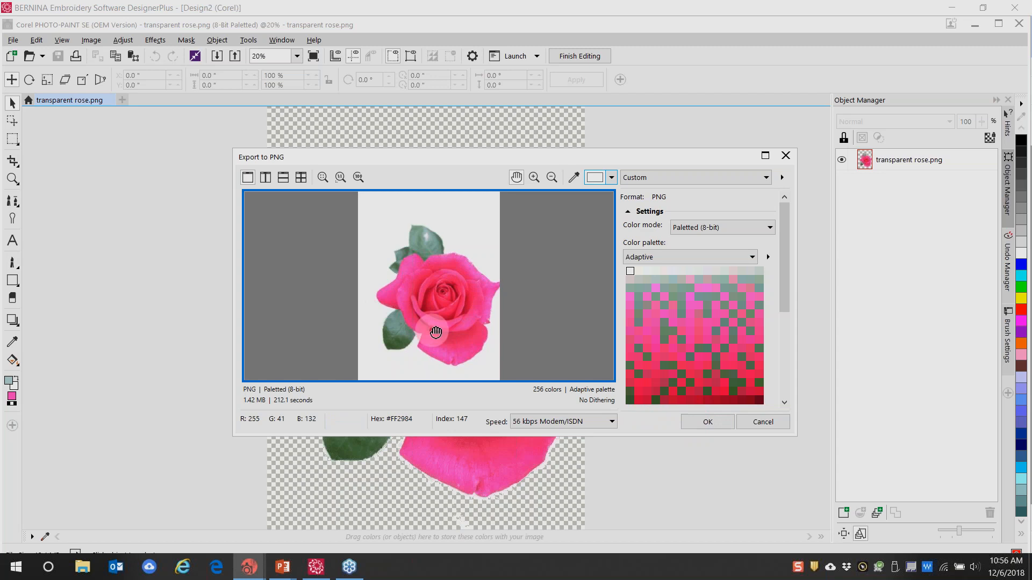
pyautogui.click(708, 421)
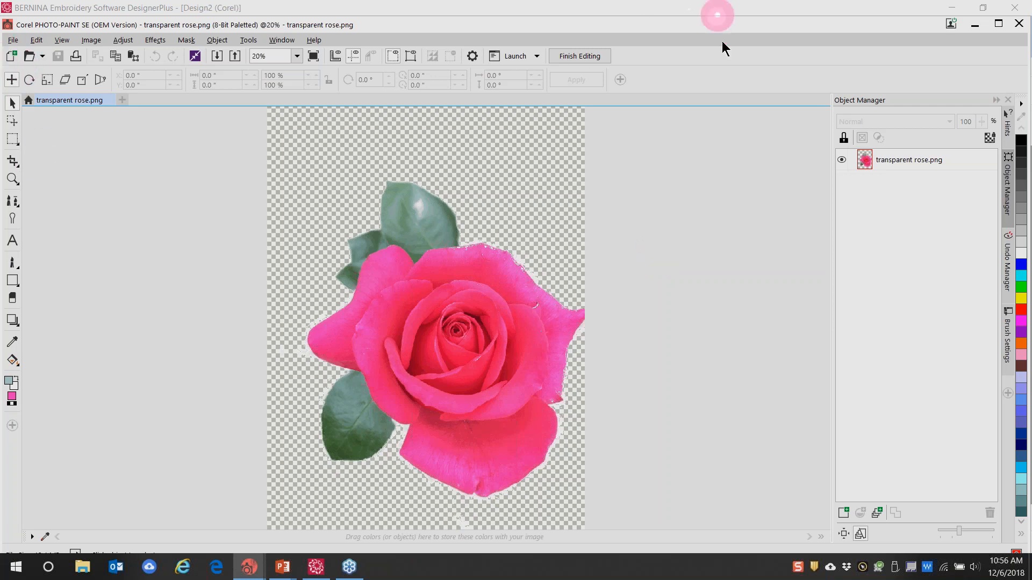
pyautogui.click(998, 24)
# Minimize PHOTO-PAINT and clear the selection on the BERNINA canvas
pyautogui.click(977, 24)
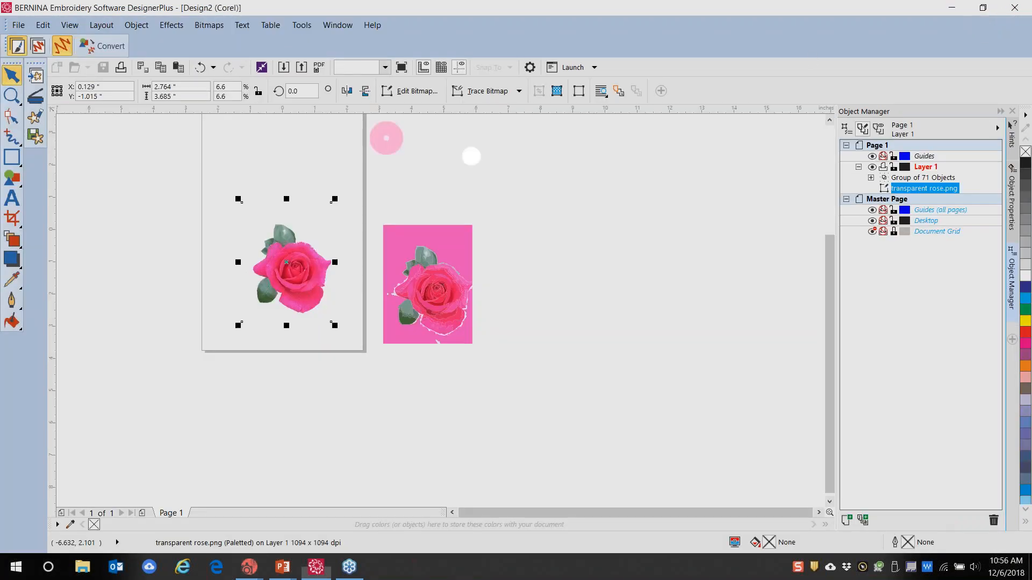
pyautogui.click(134, 193)
pyautogui.click(176, 141)
pyautogui.click(569, 183)
# Import Bitmap in Untitled-2.png with Ctrl+I and drag it left of the page
pyautogui.hotkey('ctrl', 'i')
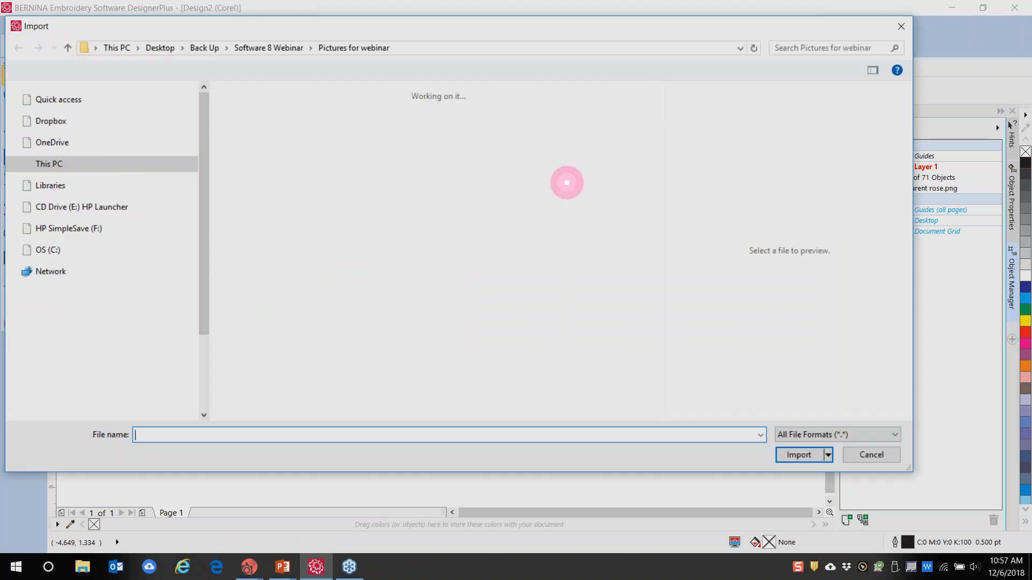
pyautogui.click(257, 222)
pyautogui.click(799, 470)
pyautogui.click(625, 321)
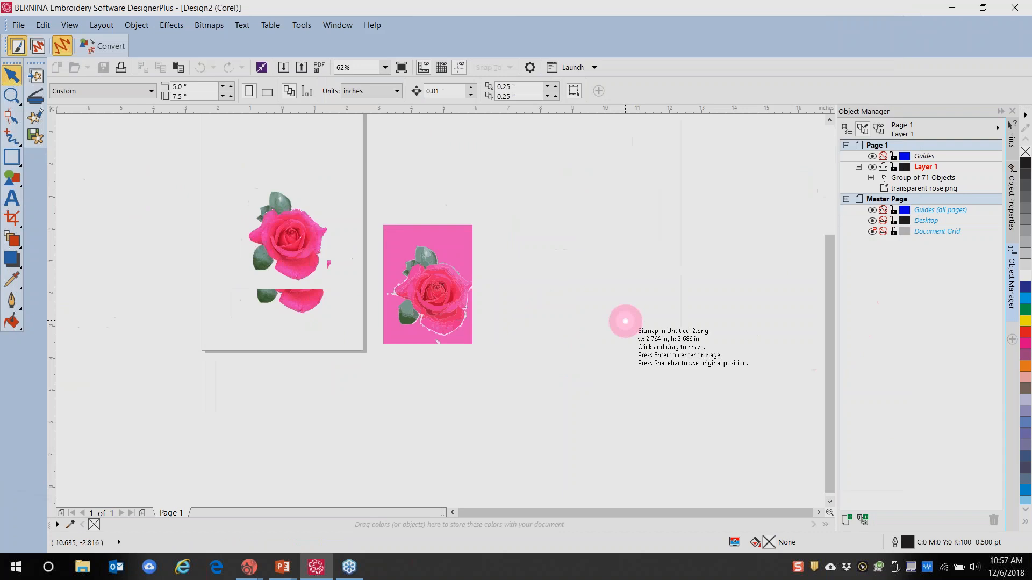
pyautogui.press('shift')
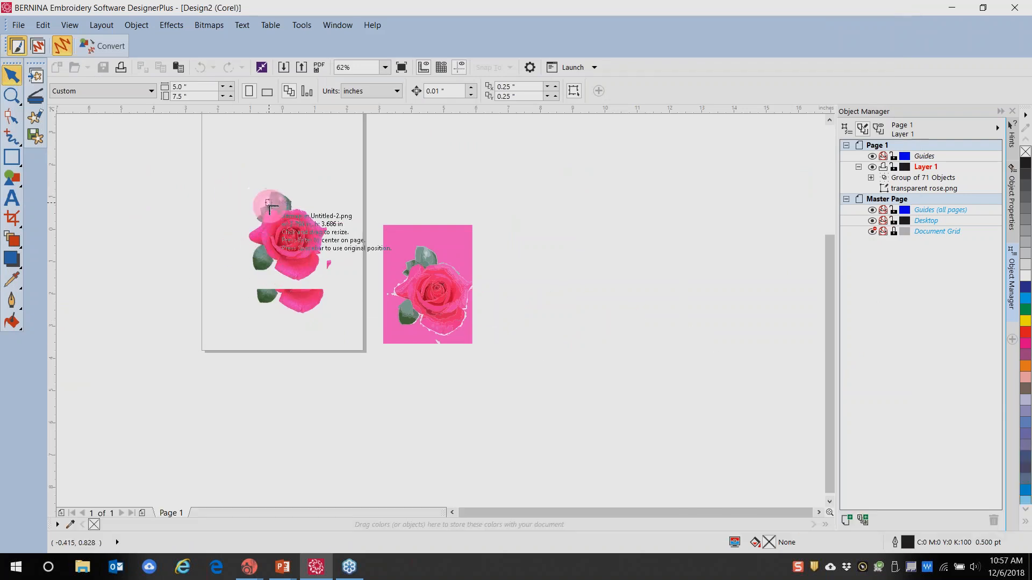
pyautogui.moveTo(284, 252); pyautogui.dragTo(135, 248)
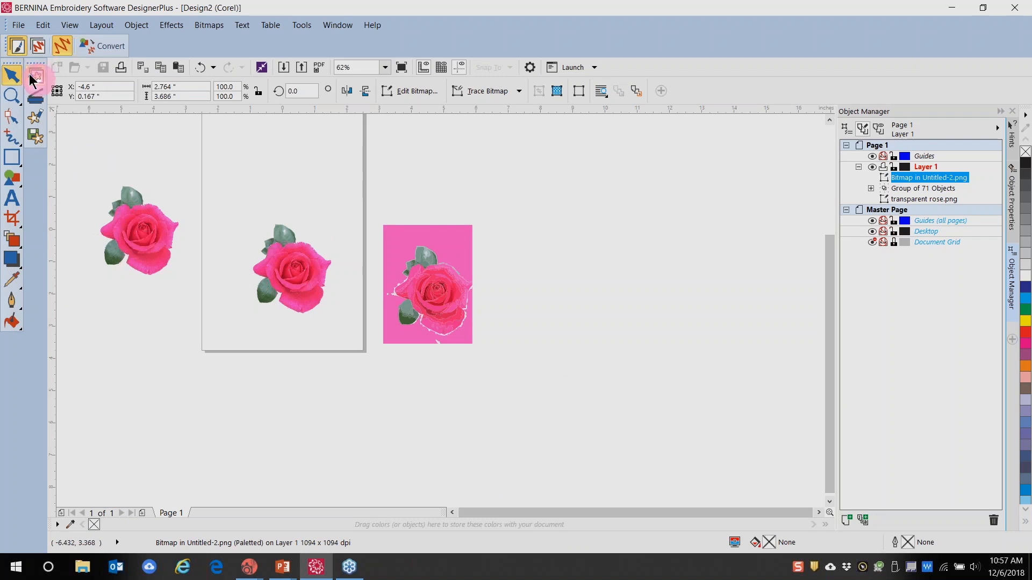
pyautogui.click(39, 51)
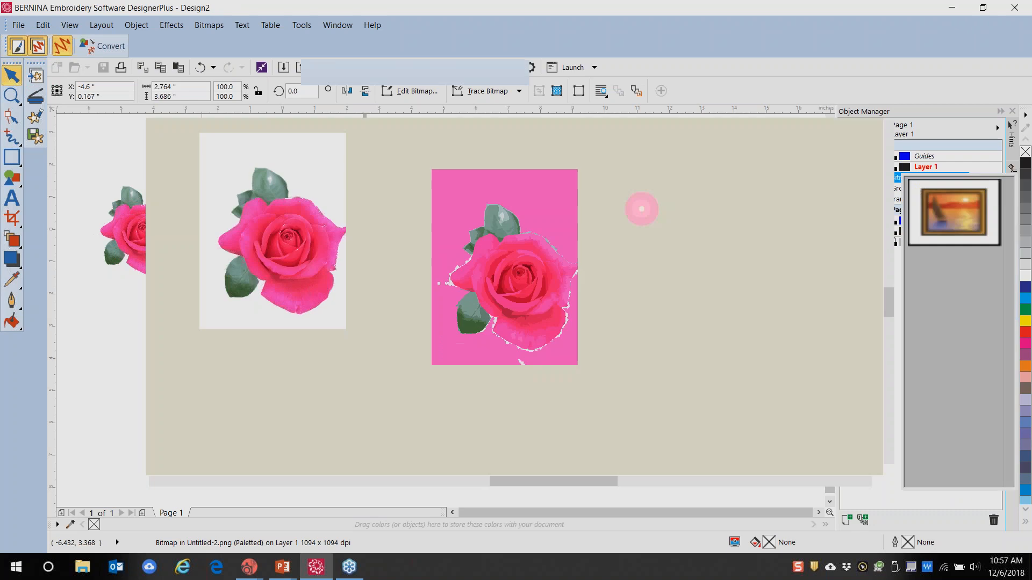
pyautogui.moveTo(510, 481); pyautogui.dragTo(451, 495)
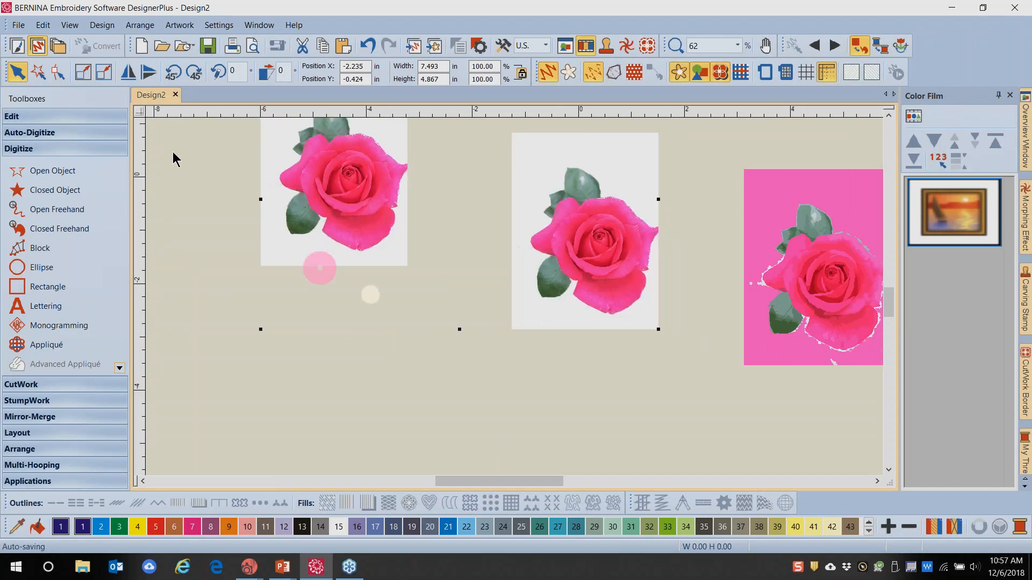
pyautogui.click(18, 47)
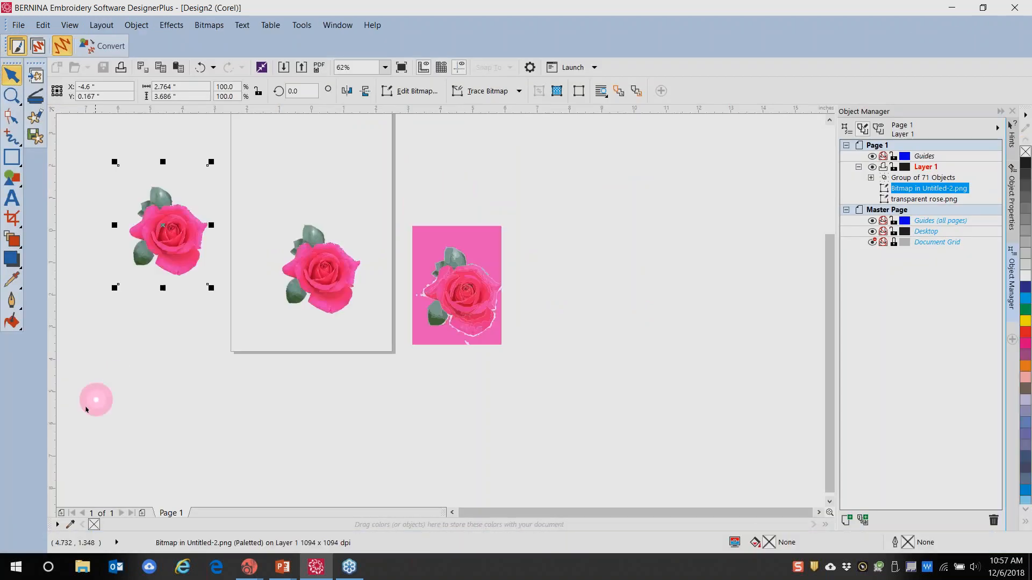
pyautogui.click(139, 391)
pyautogui.click(171, 243)
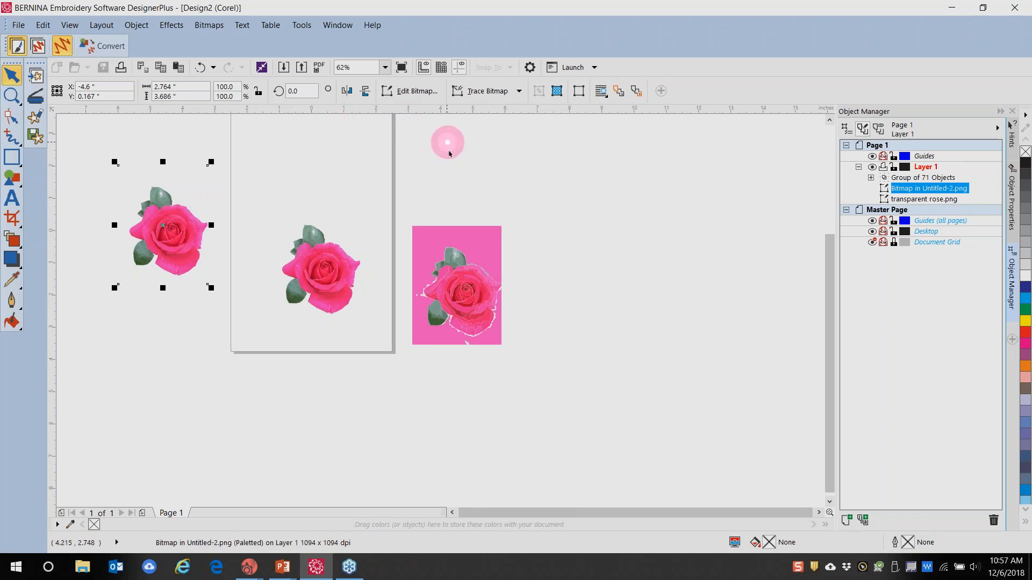
pyautogui.click(37, 77)
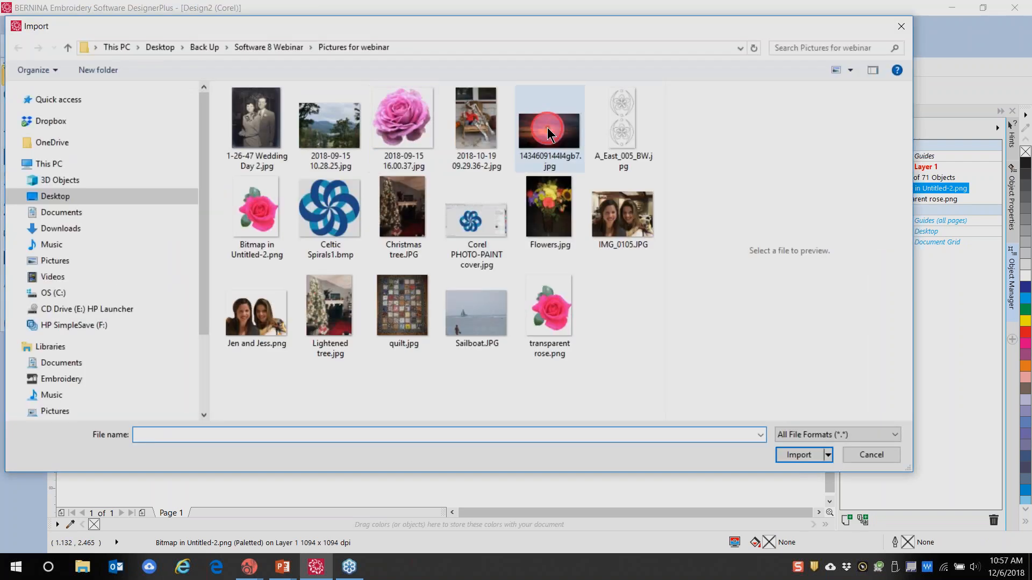
pyautogui.click(549, 134)
pyautogui.click(789, 471)
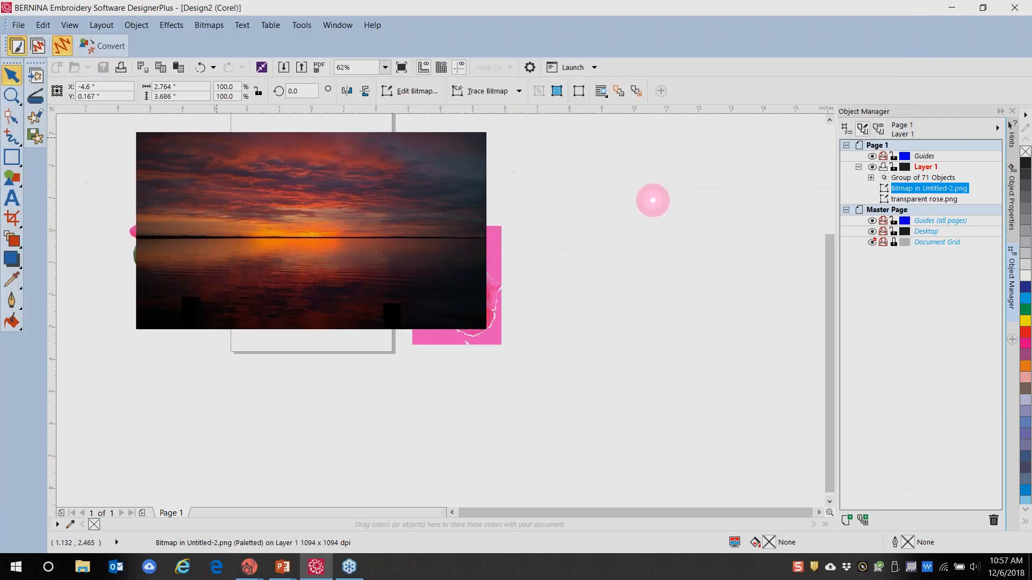
pyautogui.hotkey('shift', 'Return')
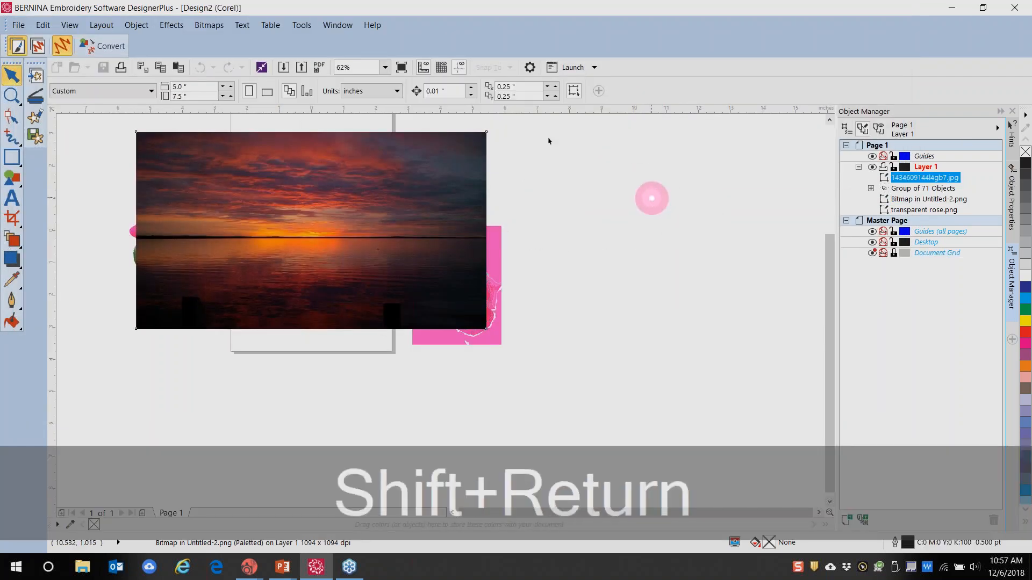
# Move the sunset photo right of the page and place the white-background rose on it
pyautogui.moveTo(230, 214); pyautogui.dragTo(589, 205)
pyautogui.click(163, 231)
pyautogui.moveTo(163, 231); pyautogui.dragTo(571, 219)
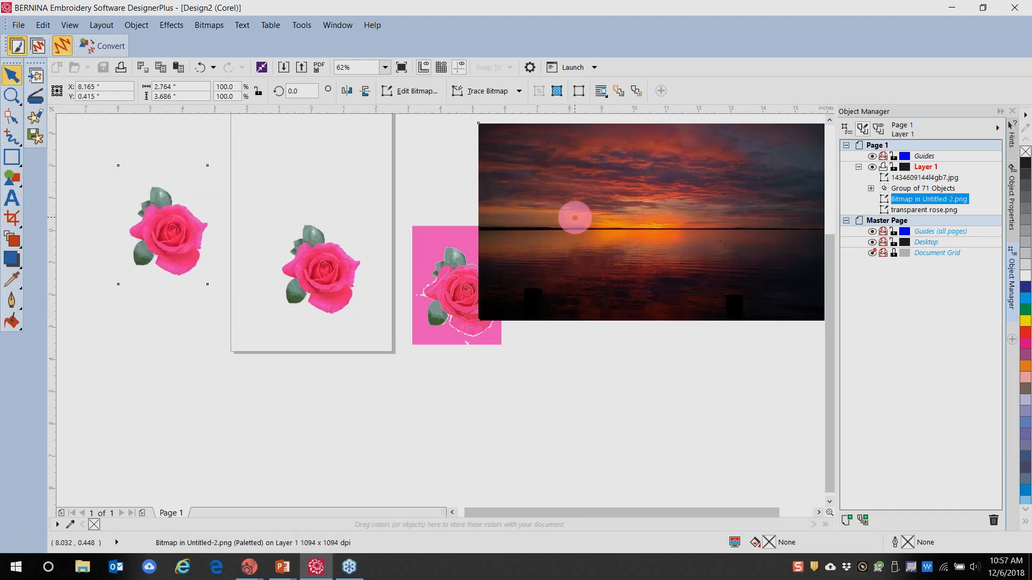
# Cut and paste the sunset photo, then move it lower down the page
pyautogui.click(652, 203)
pyautogui.click(605, 203)
pyautogui.click(568, 211)
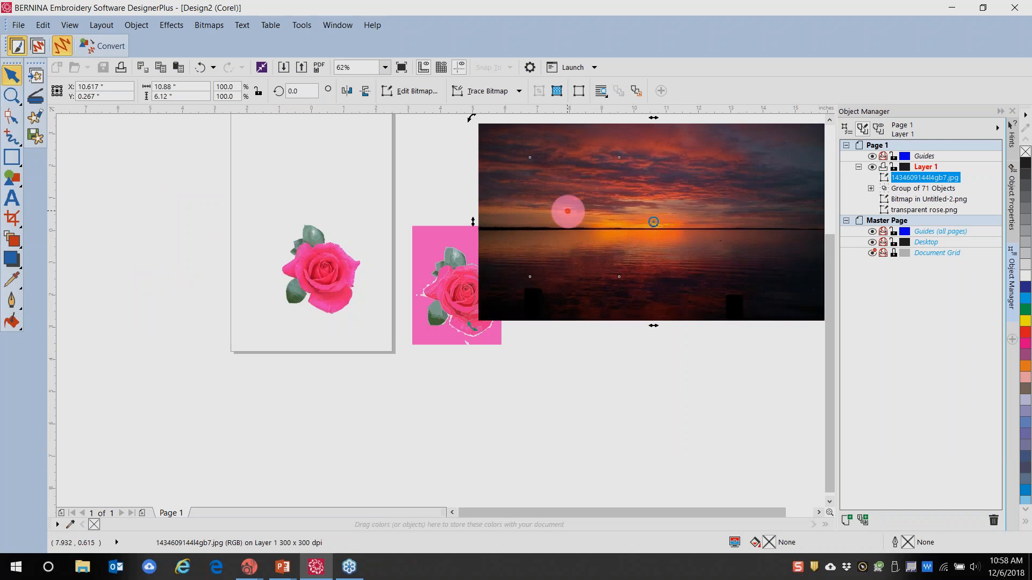
pyautogui.hotkey('ctrl', 'x')
pyautogui.hotkey('ctrl', 'v')
pyautogui.moveTo(629, 189); pyautogui.dragTo(628, 320)
# Cut and paste the white-background rose on top of the sunset and move it down onto it
pyautogui.click(577, 212)
pyautogui.hotkey('ctrl', 'x')
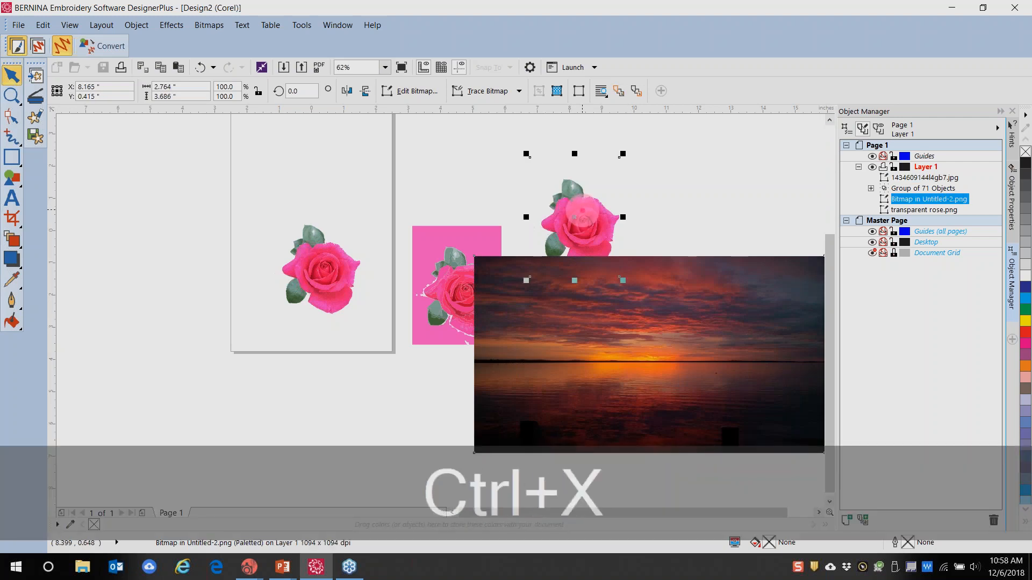
pyautogui.click(546, 350)
pyautogui.hotkey('ctrl', 'v')
pyautogui.moveTo(584, 246); pyautogui.dragTo(578, 385)
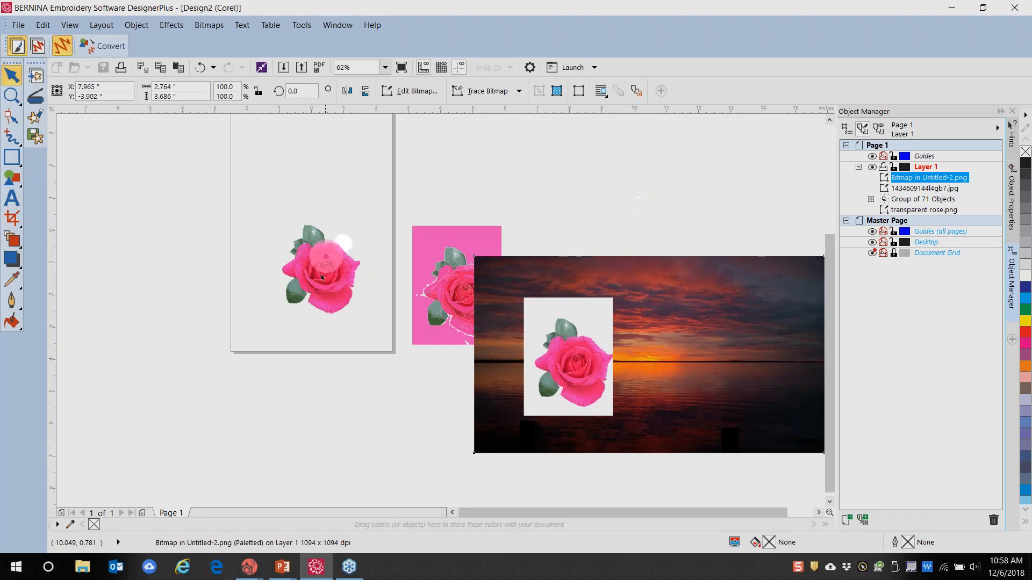
# Try moving the transparent rose onto the sunset, undo it, then cut and paste the transparent rose
pyautogui.moveTo(315, 281); pyautogui.dragTo(624, 387)
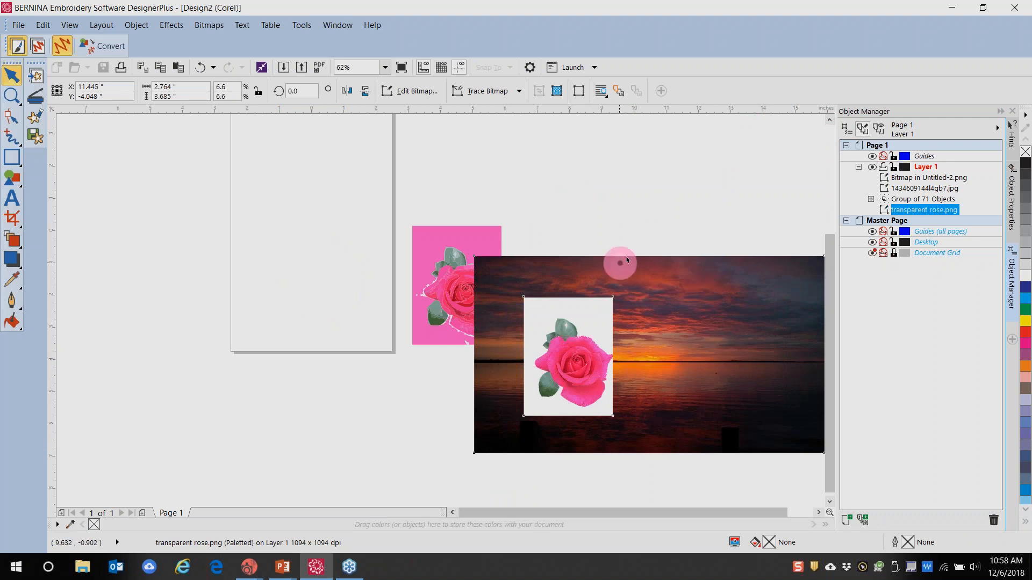
pyautogui.click(200, 67)
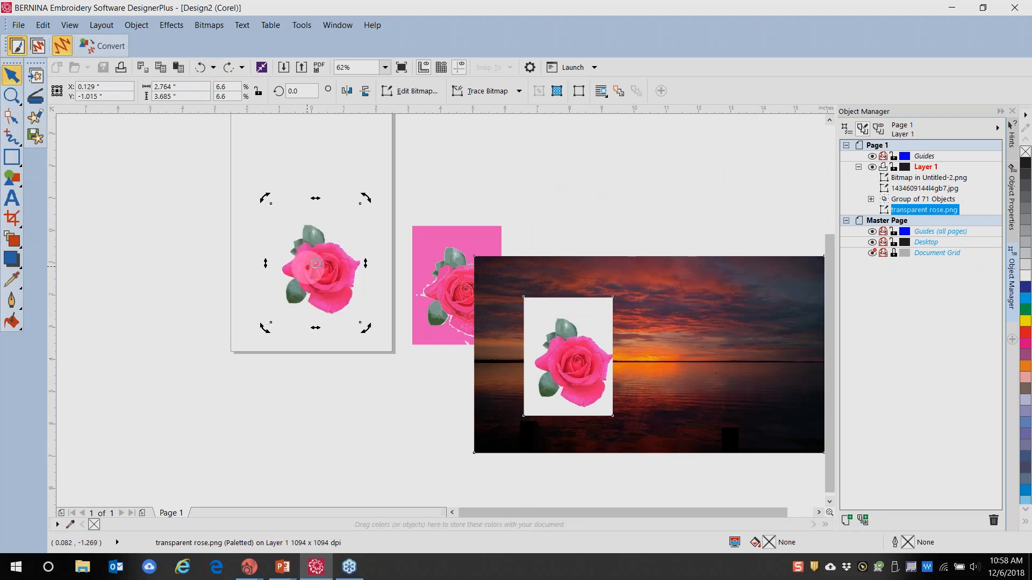
pyautogui.hotkey('ctrl', 'x')
pyautogui.hotkey('ctrl', 'v')
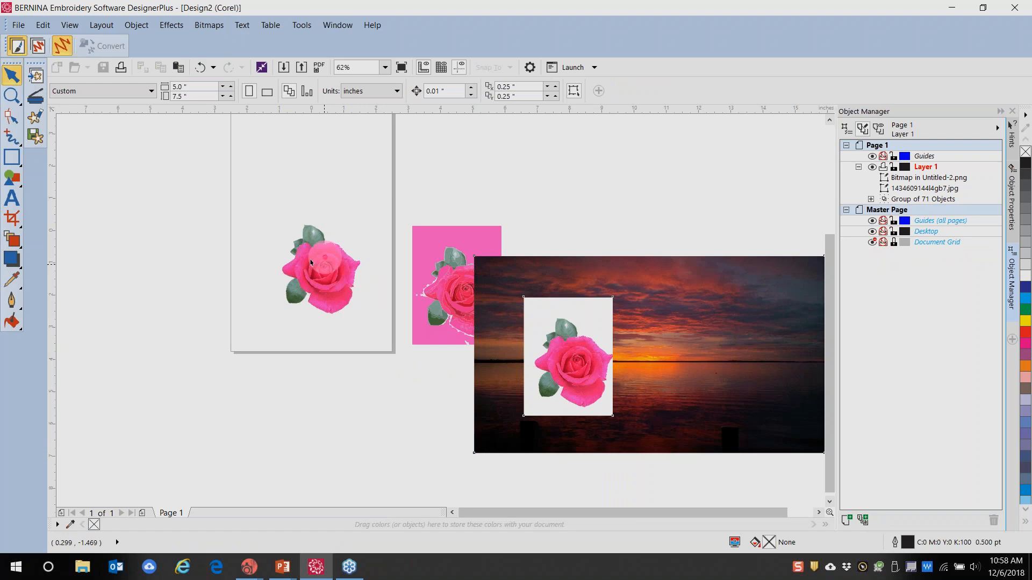
# Select the traced rose group, then nudge the white-background rose slightly left
pyautogui.click(580, 303)
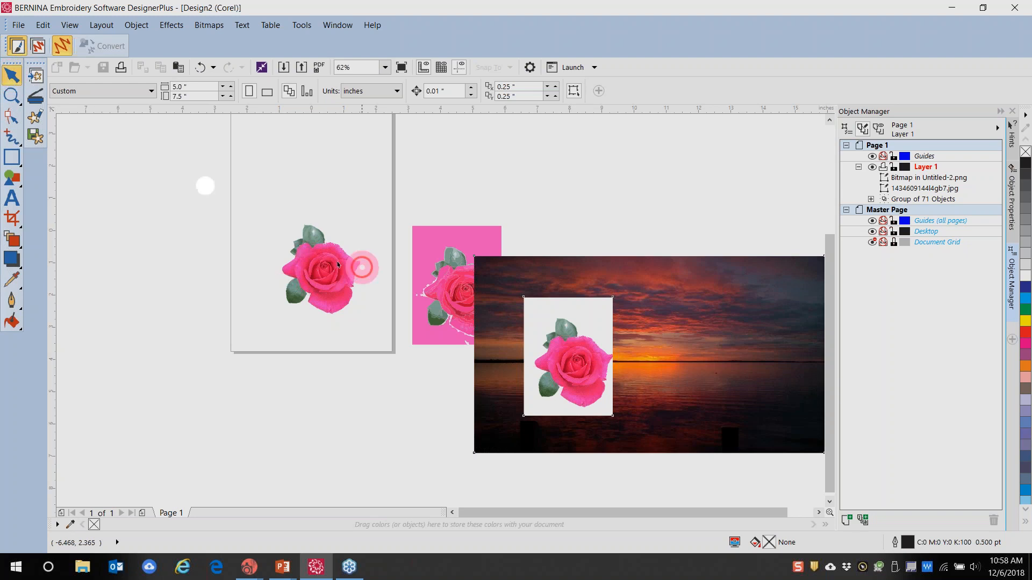
pyautogui.moveTo(254, 214); pyautogui.dragTo(408, 350)
pyautogui.click(329, 291)
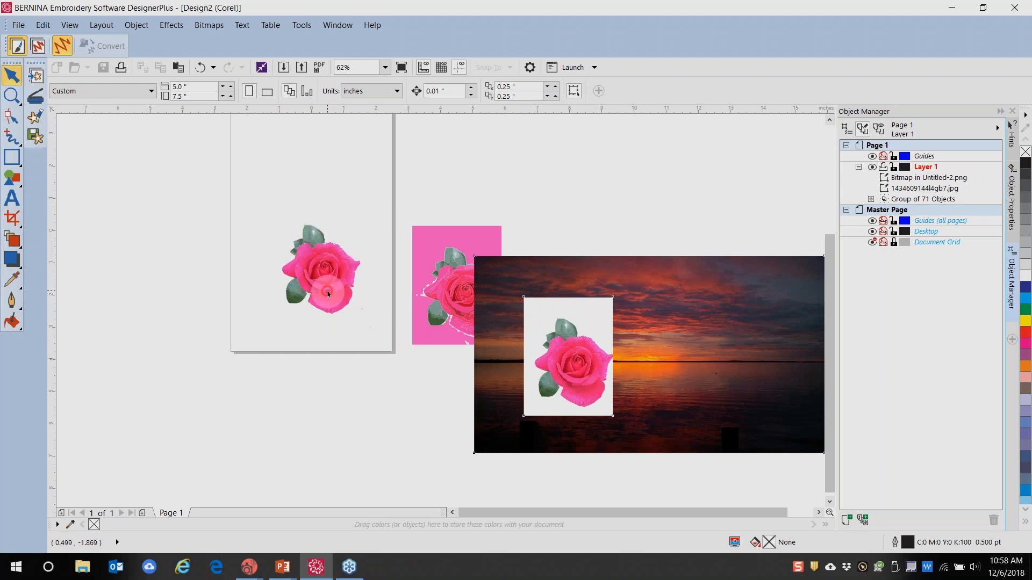
pyautogui.click(450, 243)
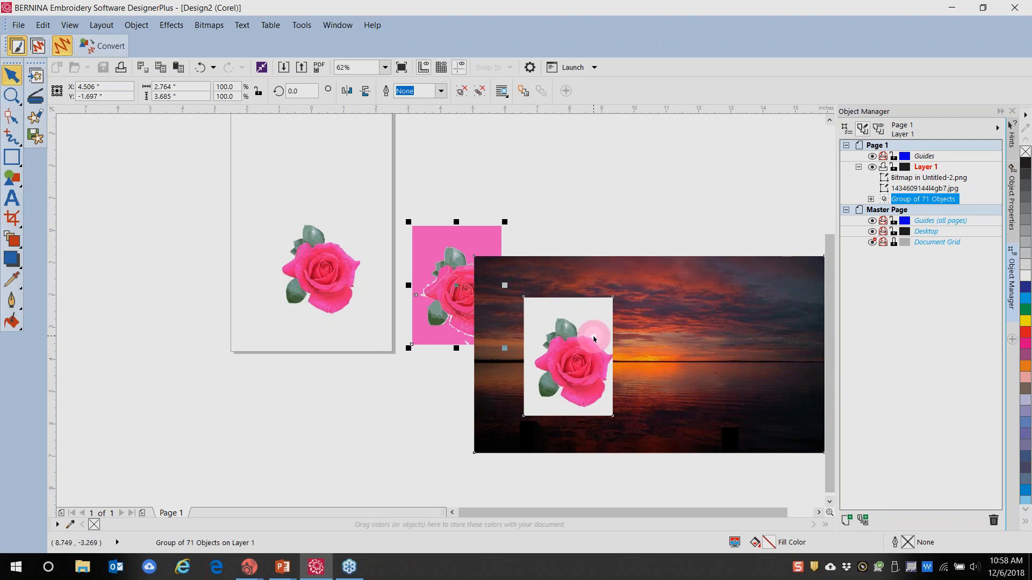
pyautogui.click(589, 327)
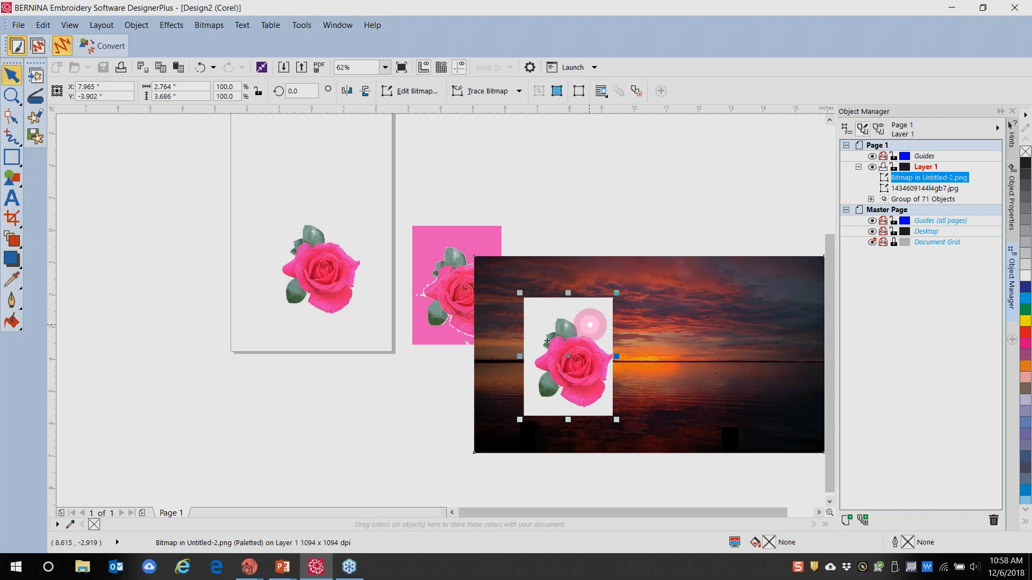
pyautogui.moveTo(584, 304); pyautogui.dragTo(555, 307)
# Move the sunset photo down-left, then undo three steps to restore the transparent rose
pyautogui.click(644, 290)
pyautogui.moveTo(645, 289); pyautogui.dragTo(404, 355)
pyautogui.click(323, 250)
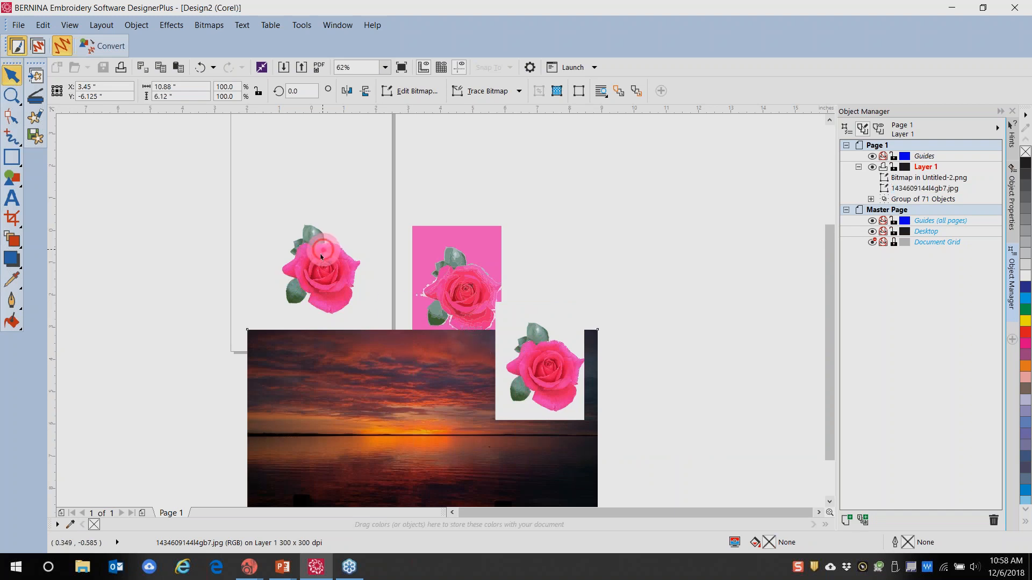
pyautogui.click(200, 67)
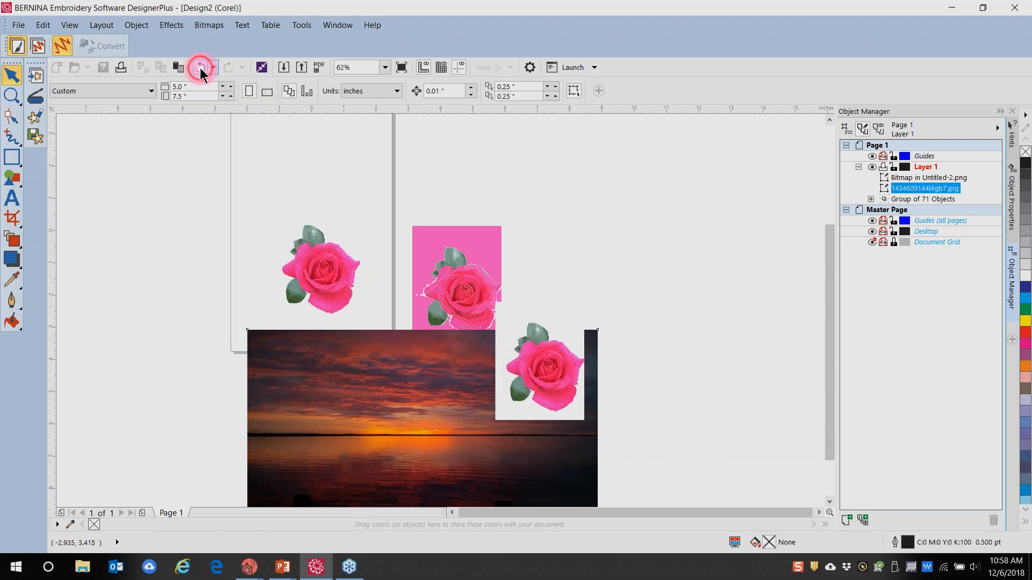
pyautogui.click(201, 67)
pyautogui.click(201, 67)
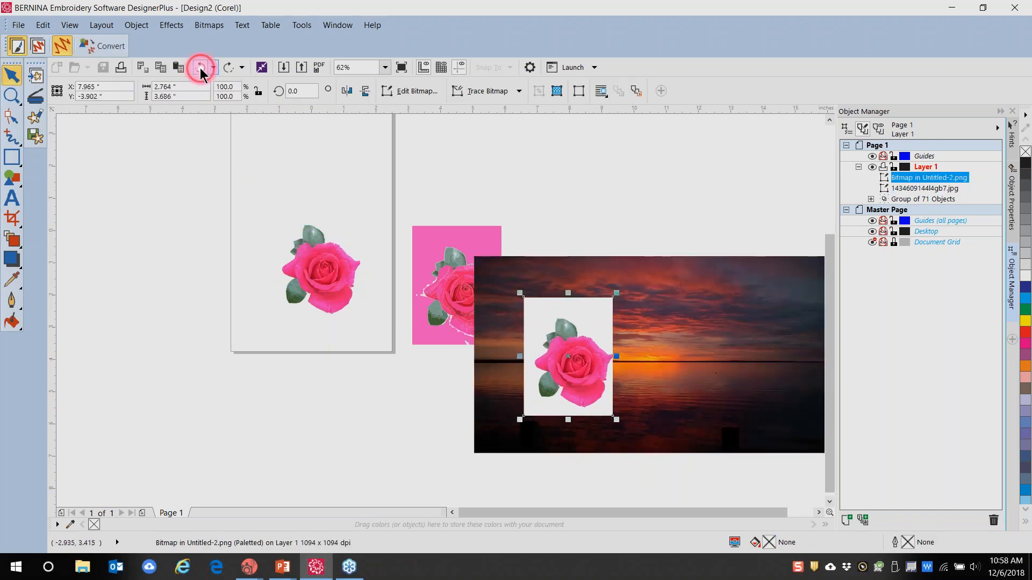
# Cut and paste the transparent rose and place it on the sunset's right side
pyautogui.hotkey('ctrl', 'x')
pyautogui.hotkey('ctrl', 'v')
pyautogui.moveTo(325, 269); pyautogui.dragTo(728, 356)
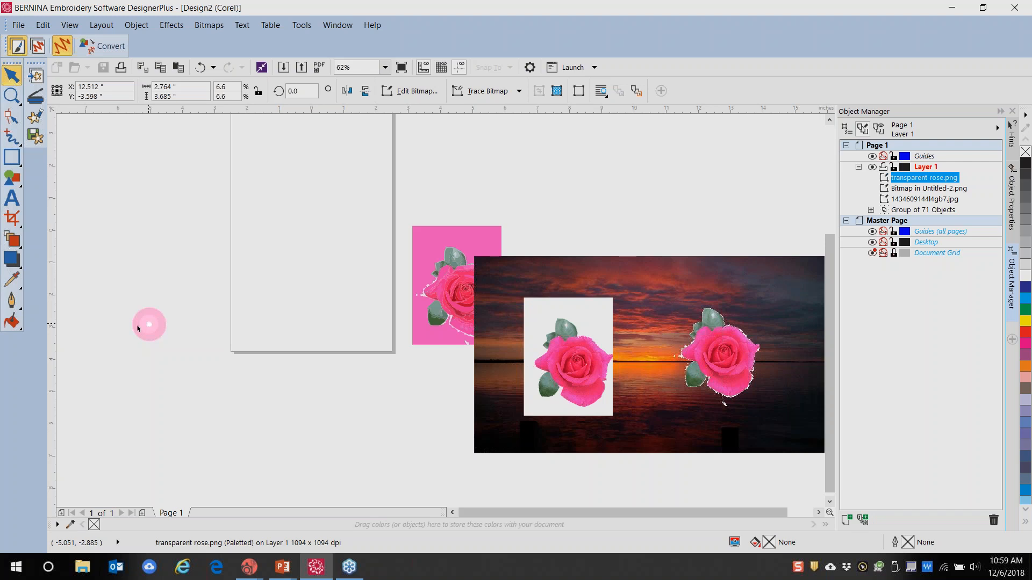
# Move the traced pink rose group onto the page
pyautogui.click(443, 291)
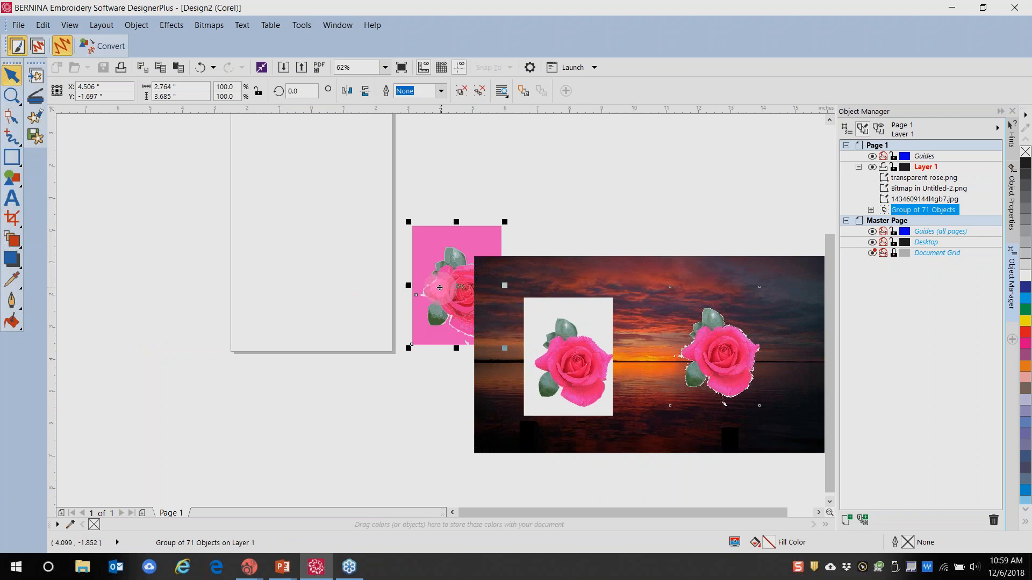
pyautogui.moveTo(444, 290); pyautogui.dragTo(294, 236)
pyautogui.click(319, 281)
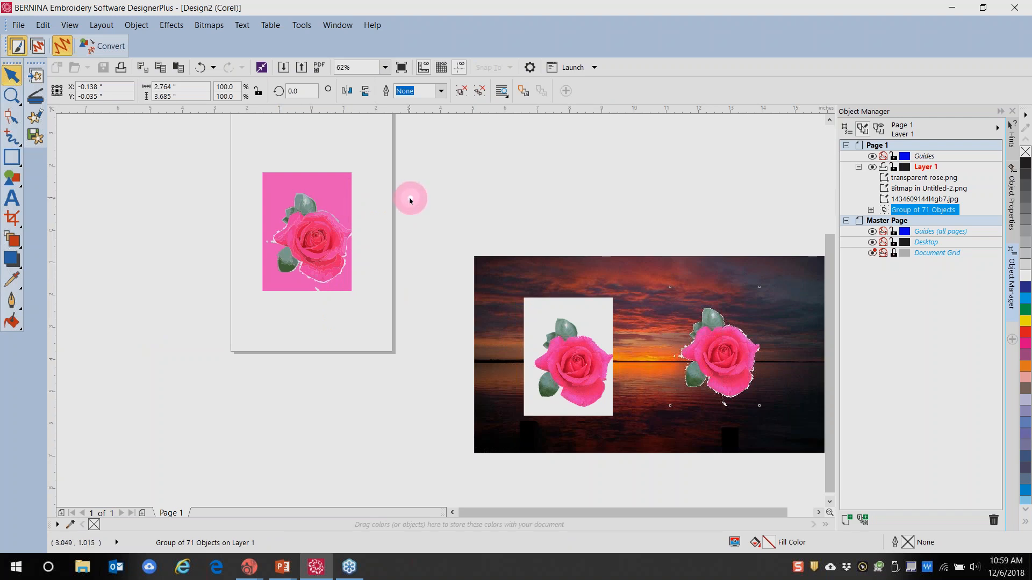
pyautogui.scroll(2, 329, 227)
pyautogui.scroll(2, 328, 225)
pyautogui.scroll(-4, 326, 215)
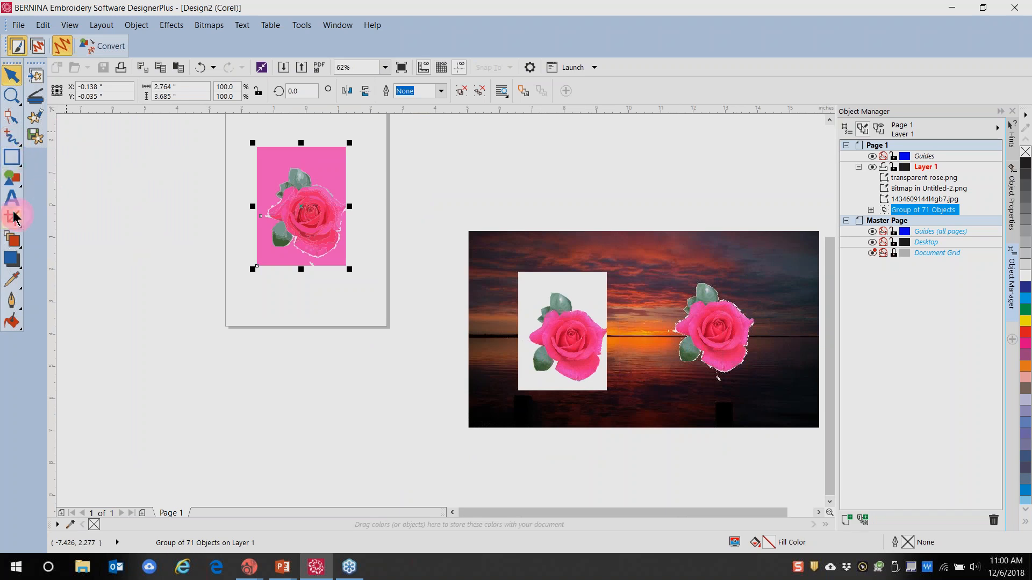
# Draw a knife cut line across the pink rose, then deselect it
pyautogui.moveTo(19, 223); pyautogui.dragTo(56, 239)
pyautogui.click(260, 207)
pyautogui.moveTo(271, 207); pyautogui.dragTo(290, 151)
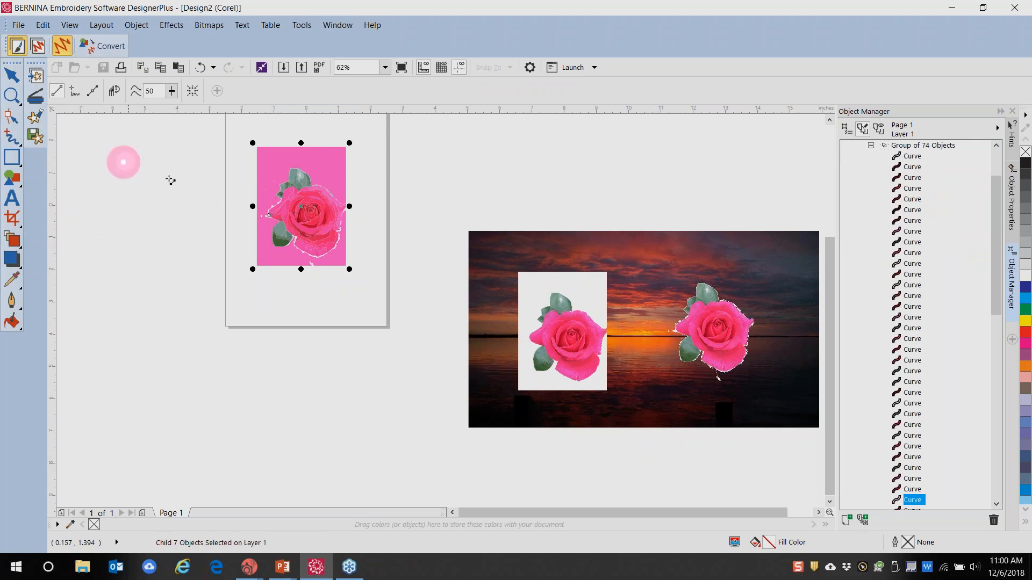
pyautogui.click(127, 204)
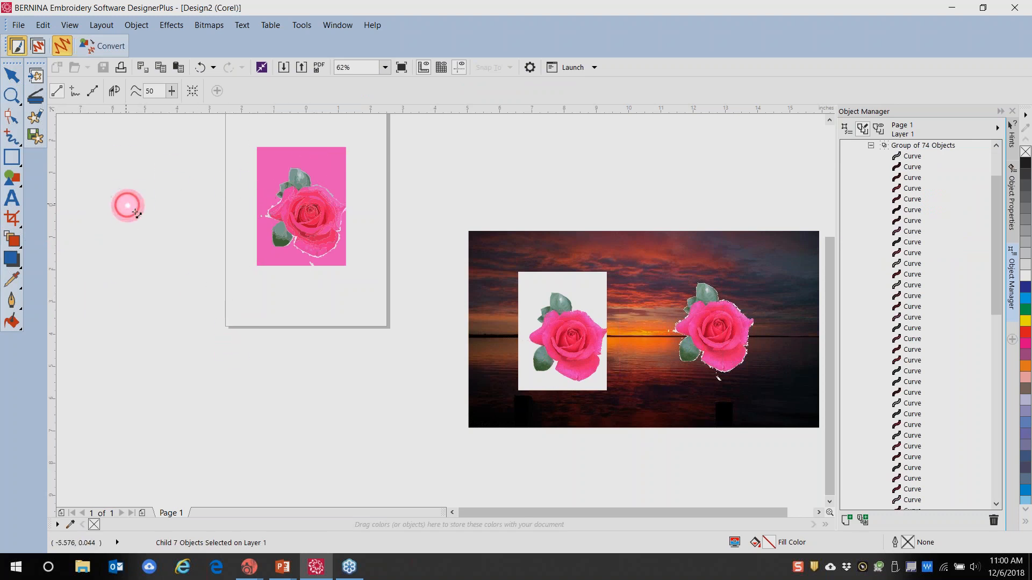
# Ungroup the 74-object traced rose group into separate curves and clear the selection
pyautogui.click(5, 70)
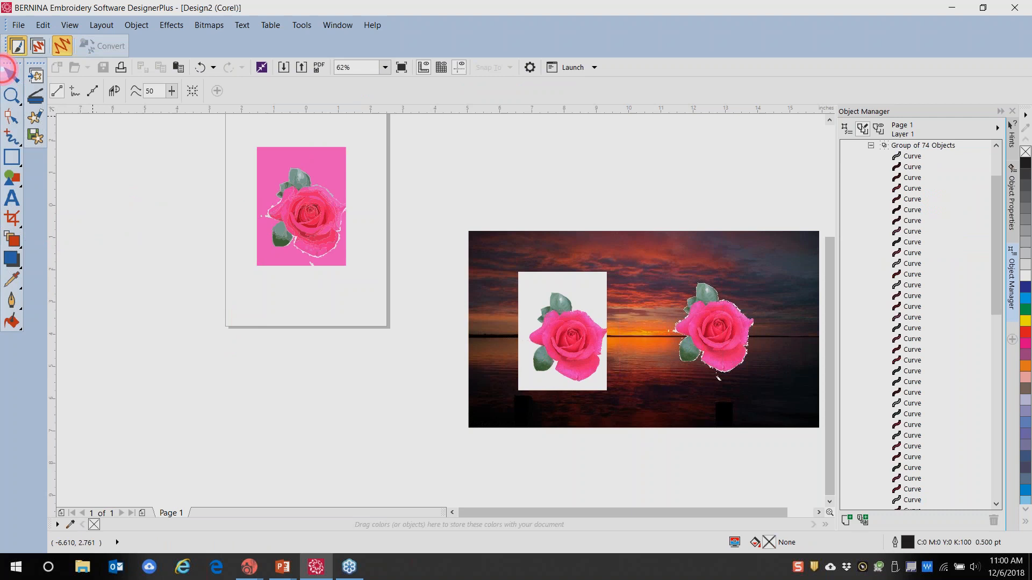
pyautogui.click(302, 217)
pyautogui.rightClick(303, 218)
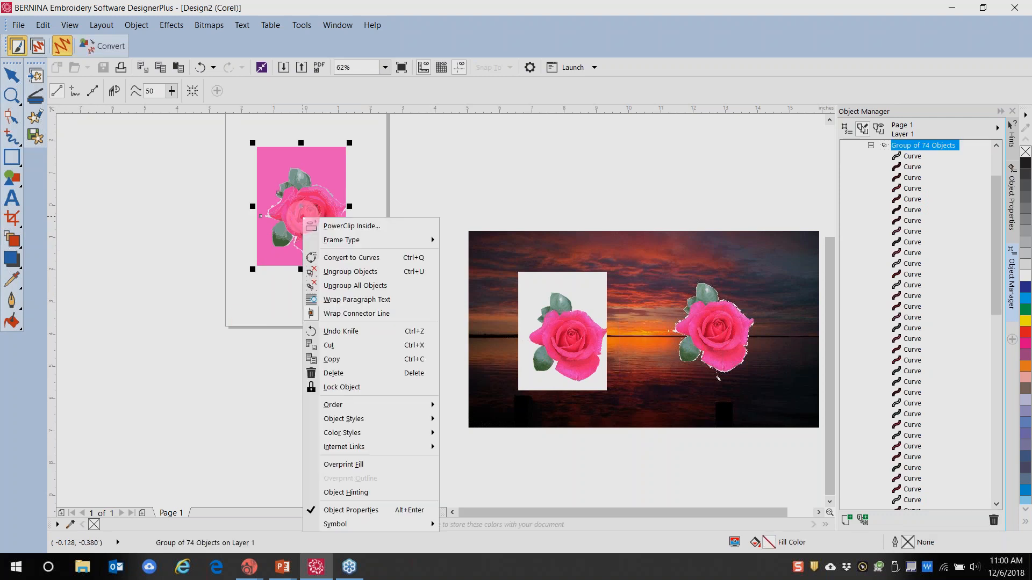
pyautogui.click(339, 286)
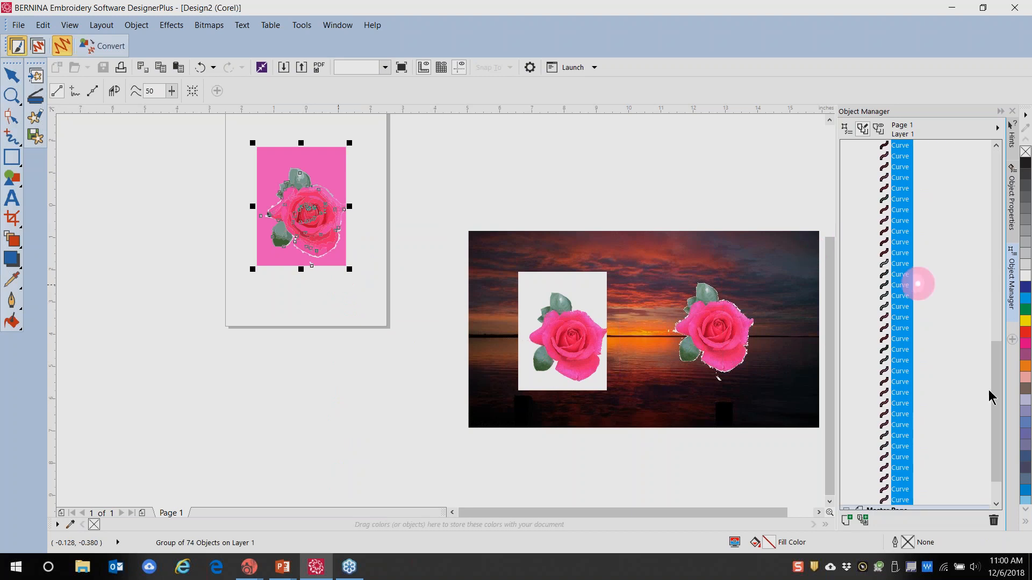
pyautogui.moveTo(997, 375); pyautogui.dragTo(1016, 495)
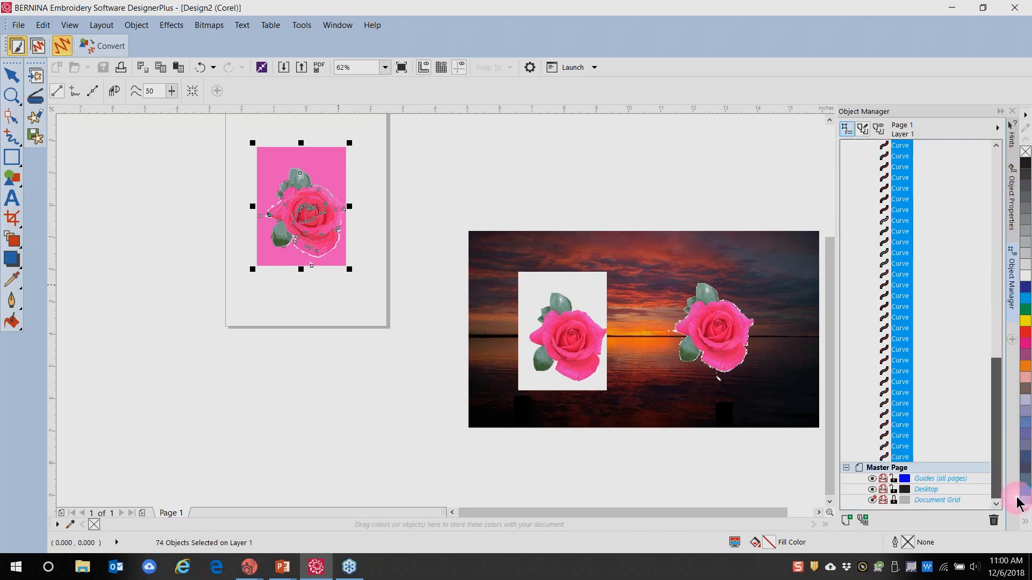
pyautogui.click(890, 466)
# Delete the small stray last curve, undoing the accidental deletion of the second-last one
pyautogui.click(897, 458)
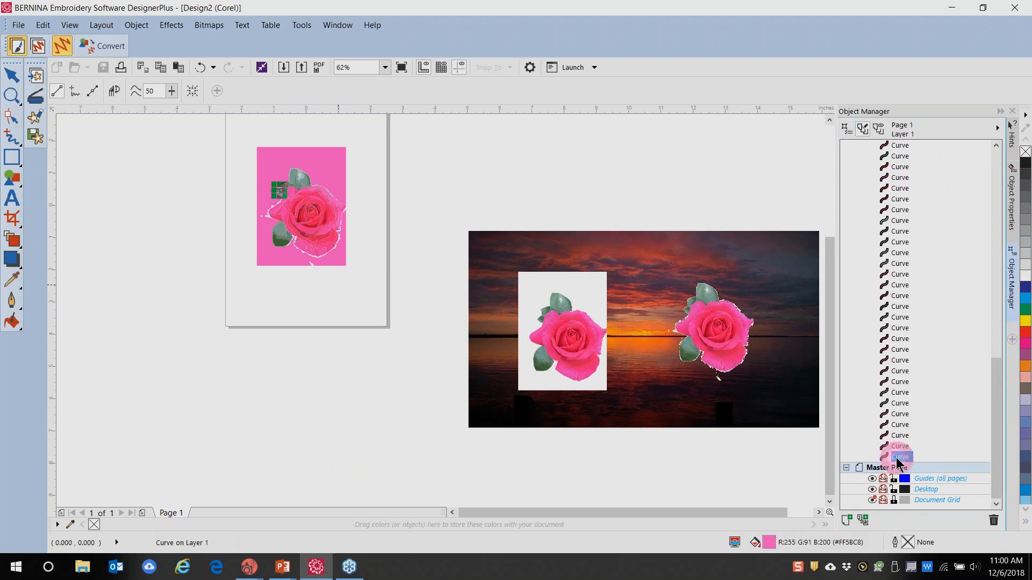
pyautogui.press('Delete')
pyautogui.click(893, 446)
pyautogui.press('Delete')
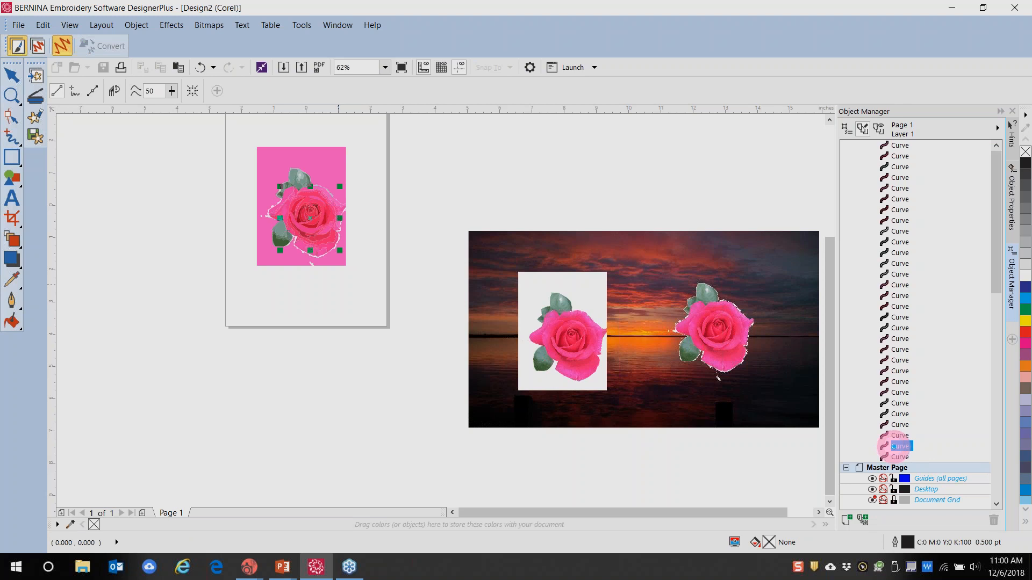
pyautogui.click(200, 67)
# Zoom in on the pink rose and select the top curve pieces one by one
pyautogui.click(886, 145)
pyautogui.click(302, 205)
pyautogui.click(900, 156)
pyautogui.click(899, 167)
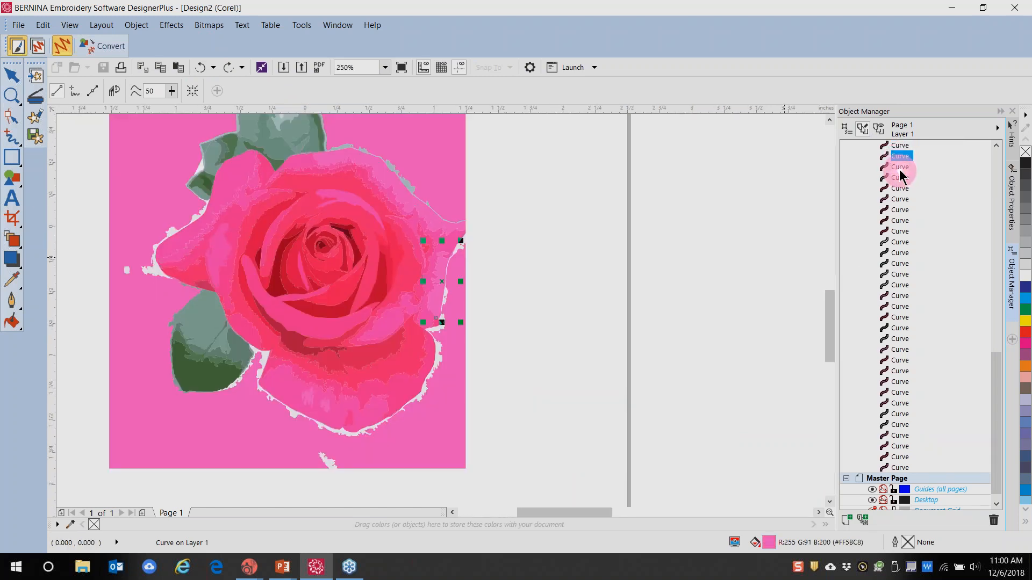
pyautogui.click(899, 178)
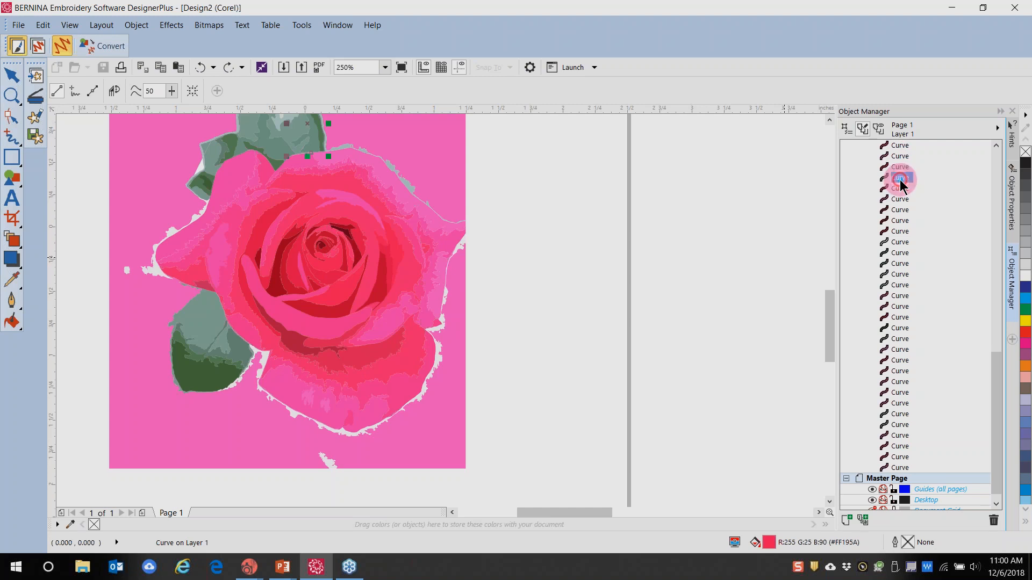
pyautogui.click(895, 190)
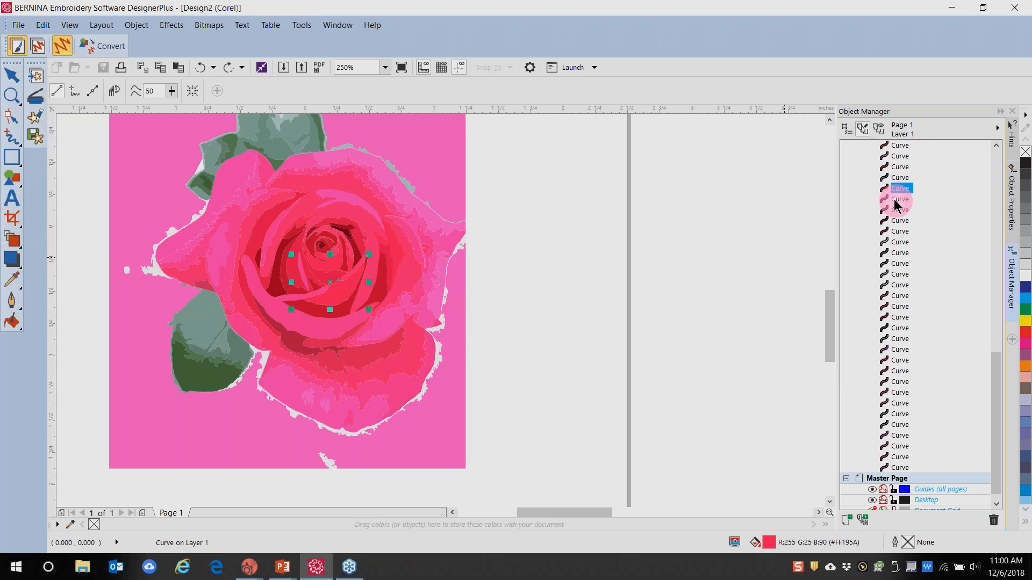
pyautogui.click(896, 201)
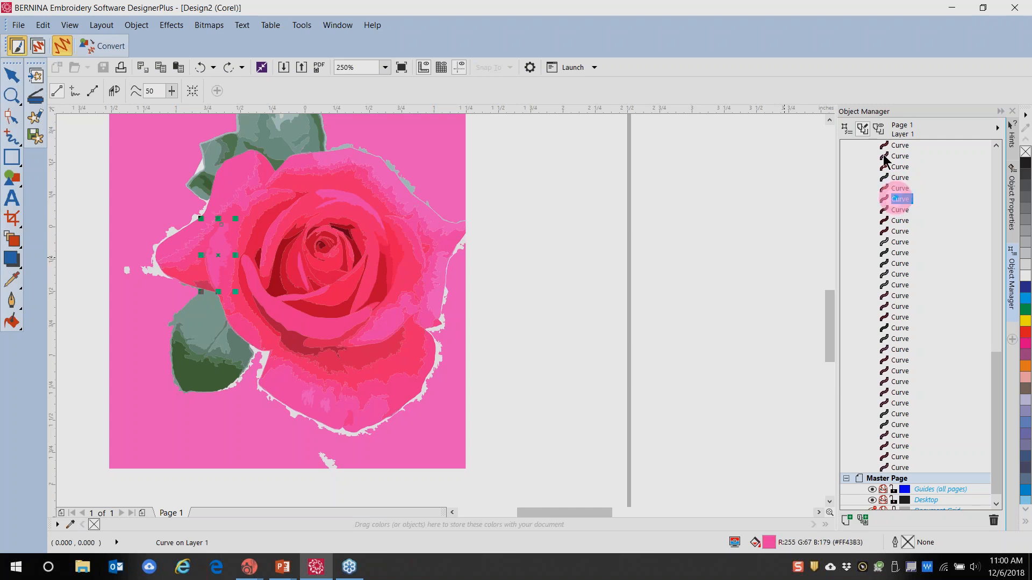
pyautogui.moveTo(993, 382); pyautogui.dragTo(1003, 141)
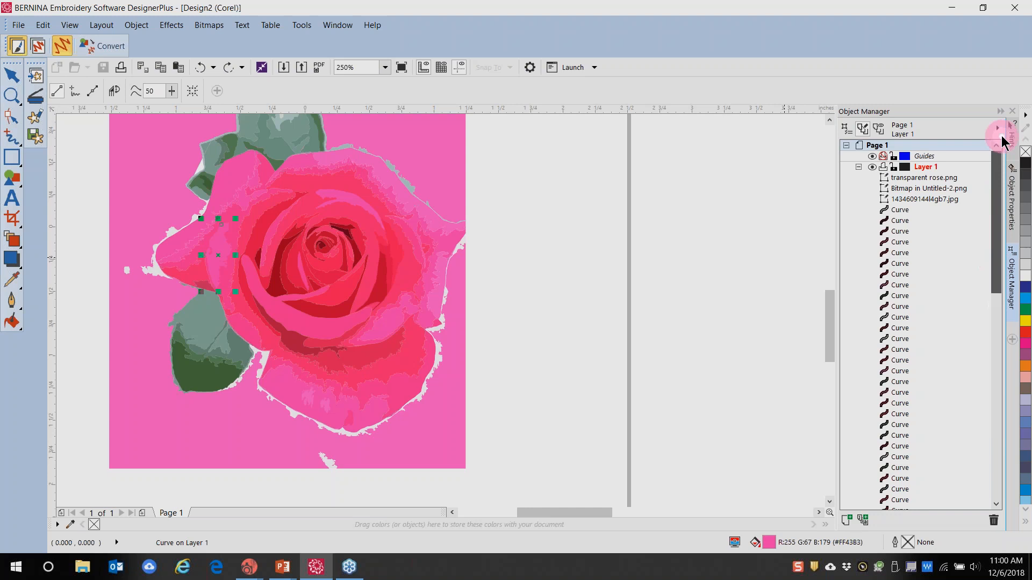
# Select further curve pieces down the list, including right-edge and lower rose pieces
pyautogui.click(901, 211)
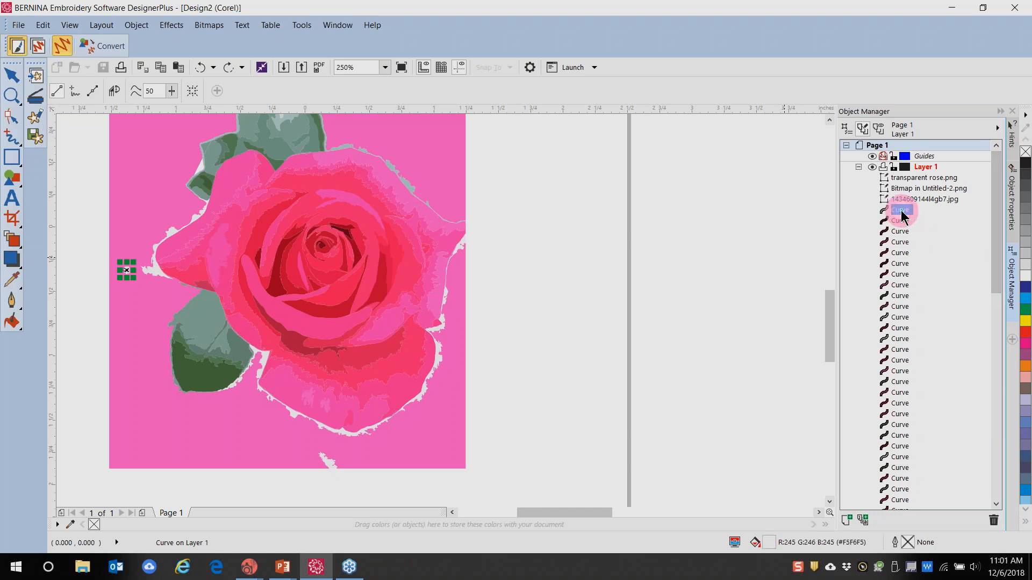
pyautogui.click(895, 213)
pyautogui.click(895, 222)
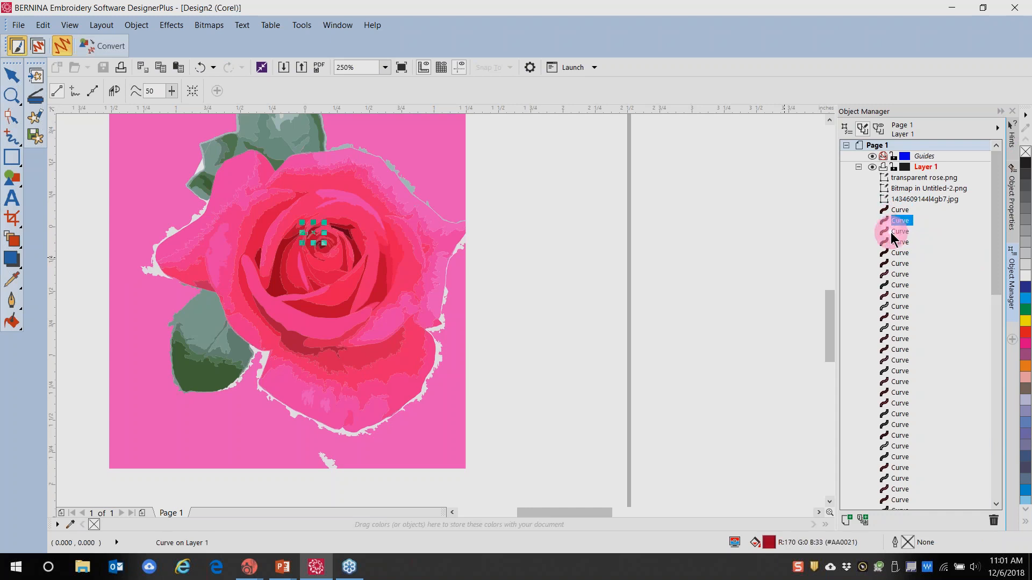
pyautogui.click(896, 232)
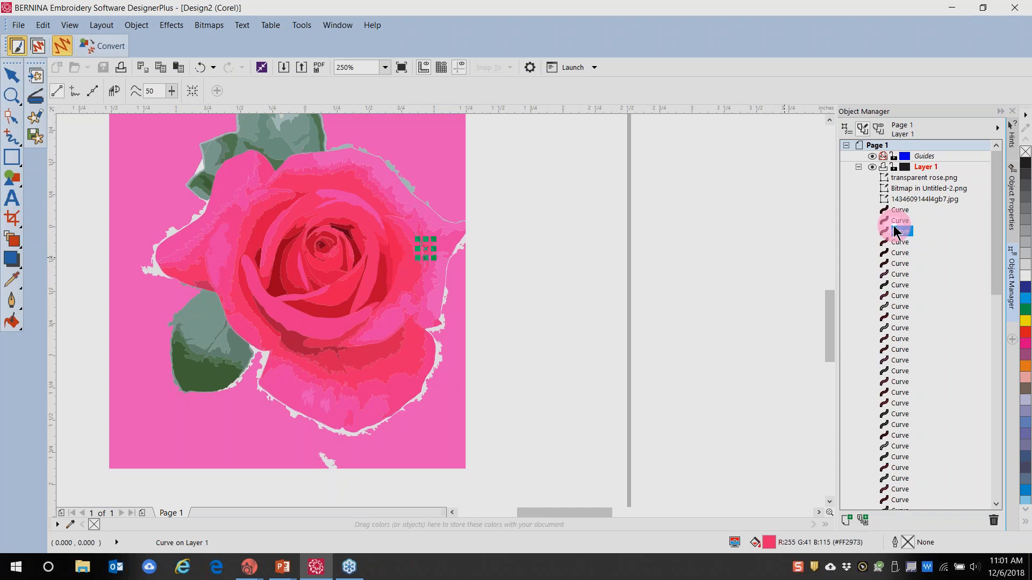
pyautogui.click(898, 296)
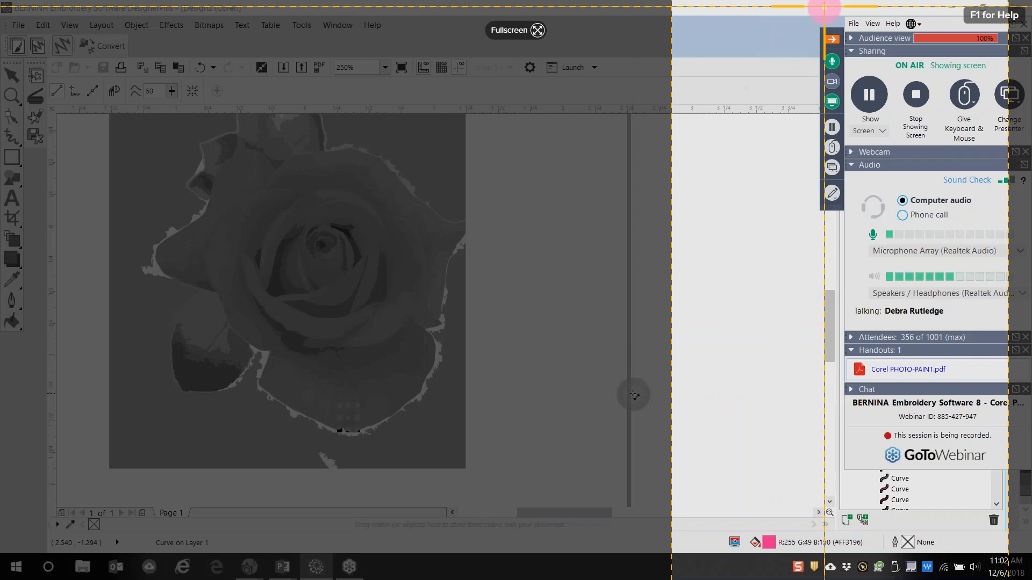
# Drag a 407 x 931 capture area around the GoToWebinar control panel
pyautogui.moveTo(812, 11); pyautogui.dragTo(1031, 511)
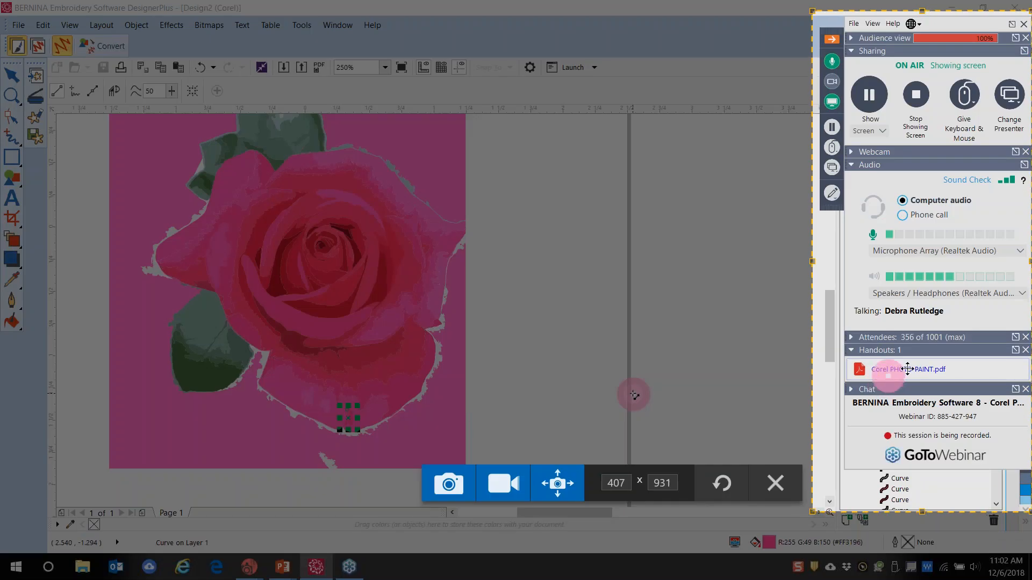